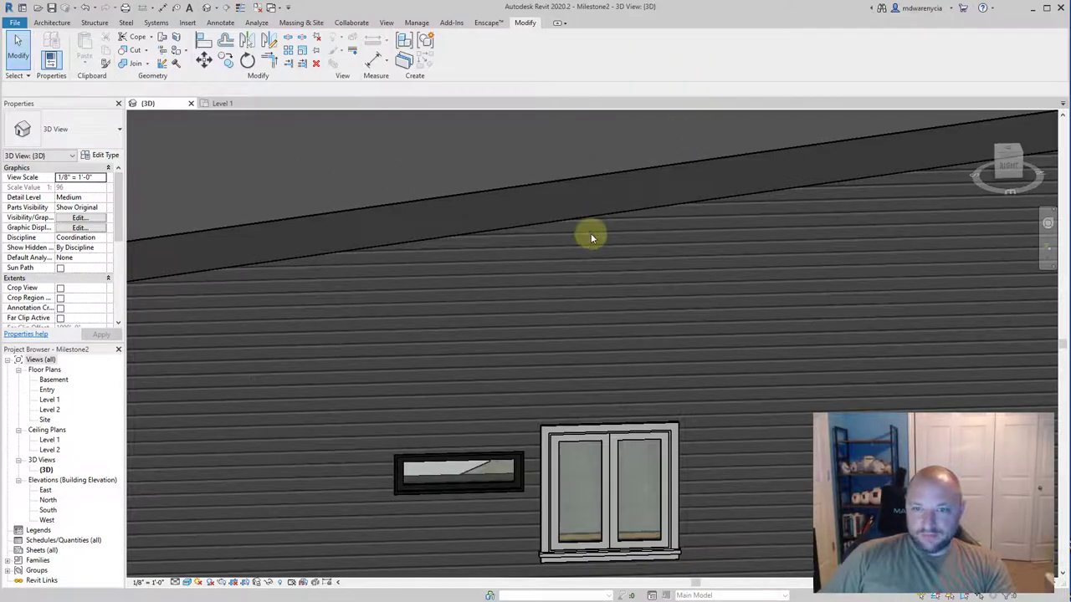
Hide the roof element in the 3D view so the upper-floor interior is exposed.
scroll(538, 290, down, 8)
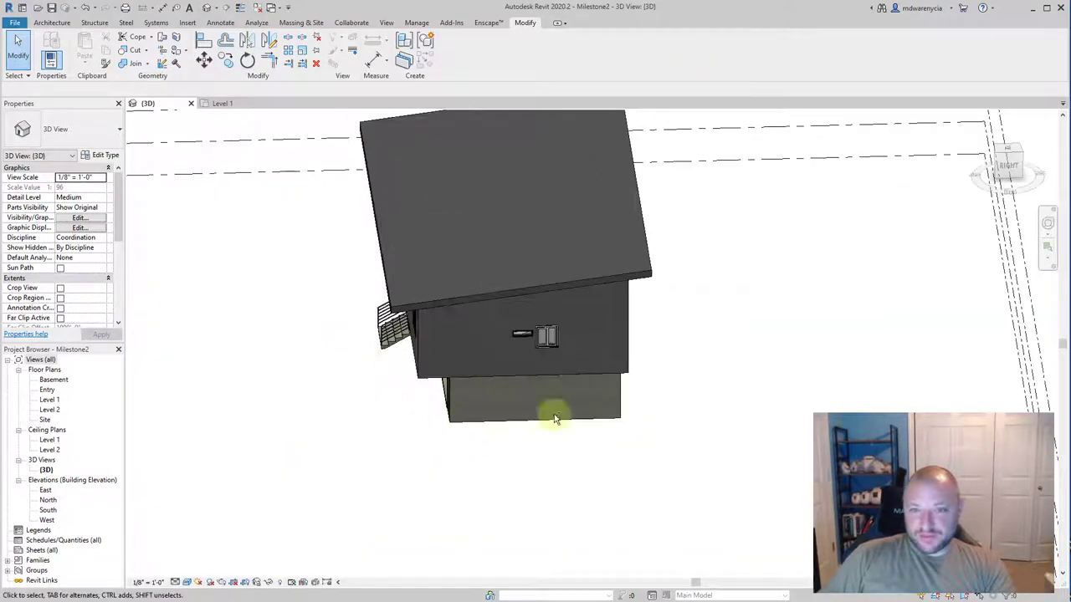
shift+middle_drag(279, 354, 382, 370)
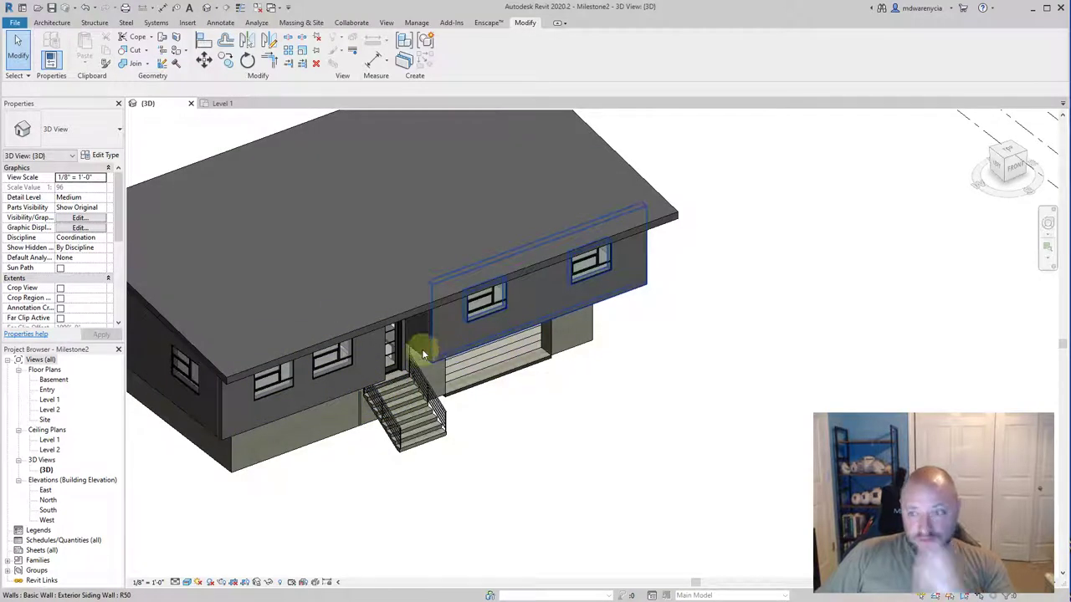
scroll(347, 325, down, 3)
scroll(420, 361, up, 3)
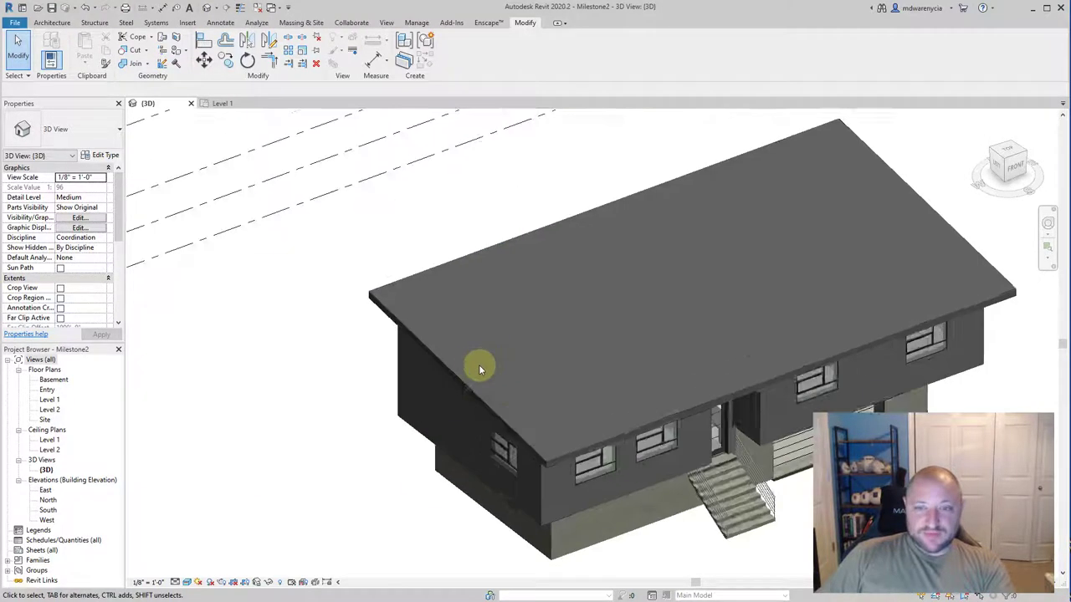
click(446, 365)
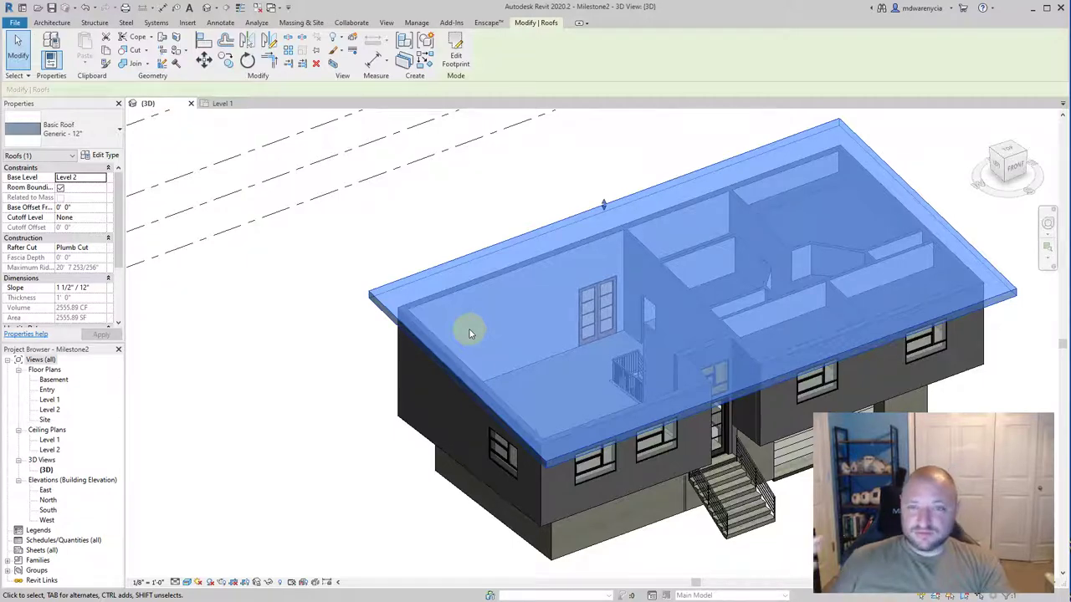
right_click(382, 293)
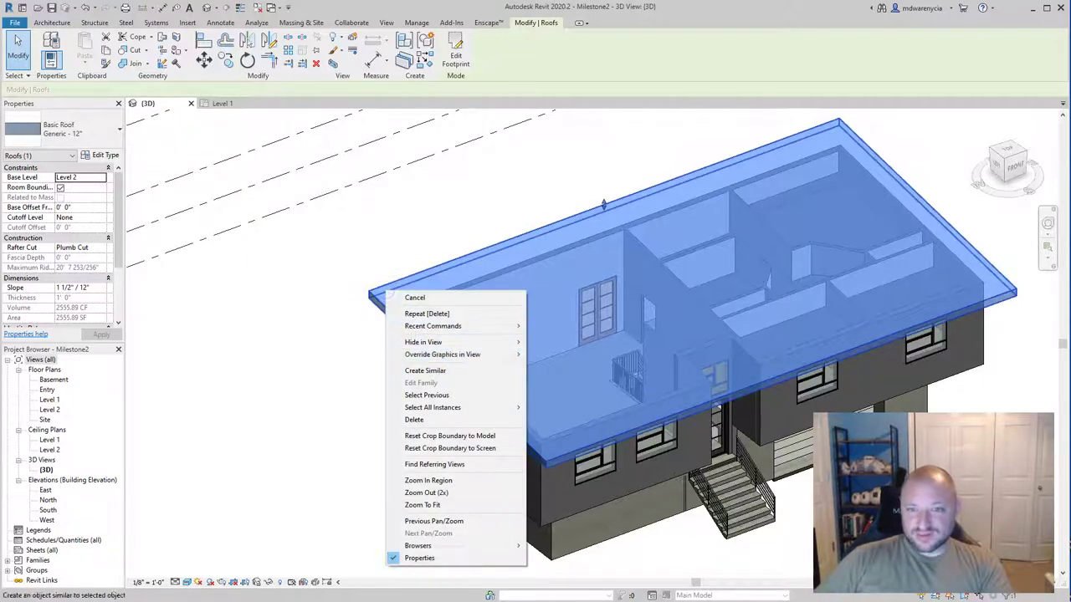
mouse_move(430, 343)
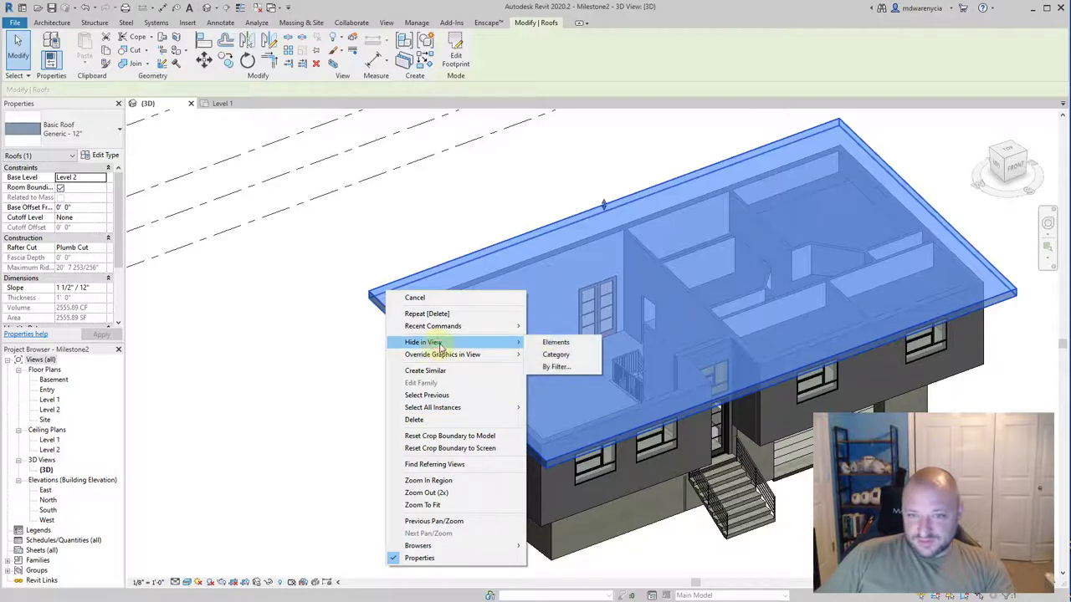
click(562, 344)
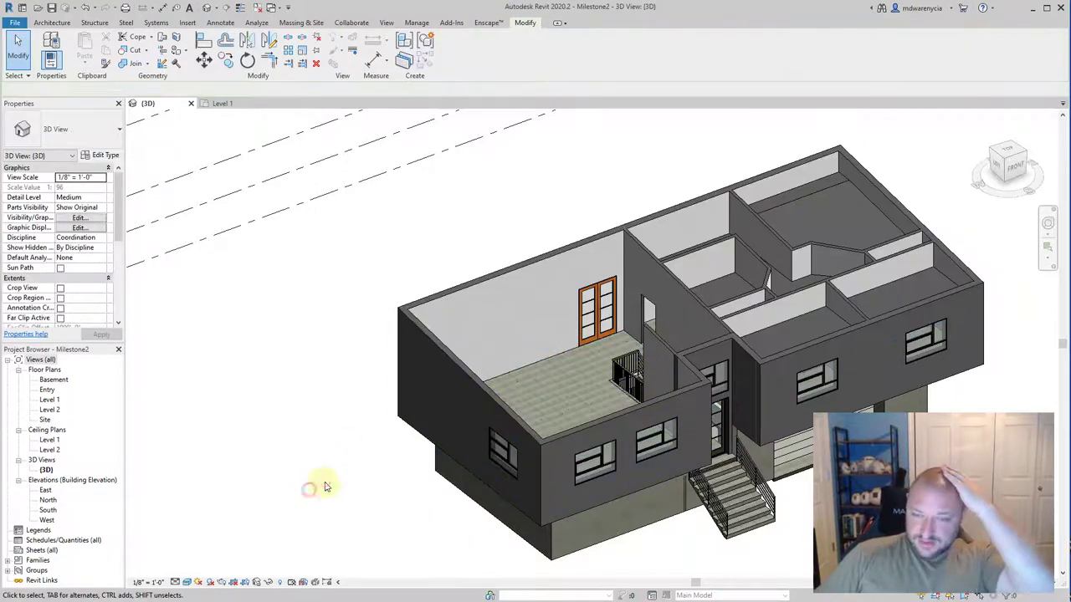
Create a model-in-place component in the Casework category and name it "Kitchen Counter".
scroll(565, 386, up, 4)
shift+middle_drag(610, 393, 376, 418)
middle_drag(686, 286, 500, 255)
scroll(493, 250, down, 2)
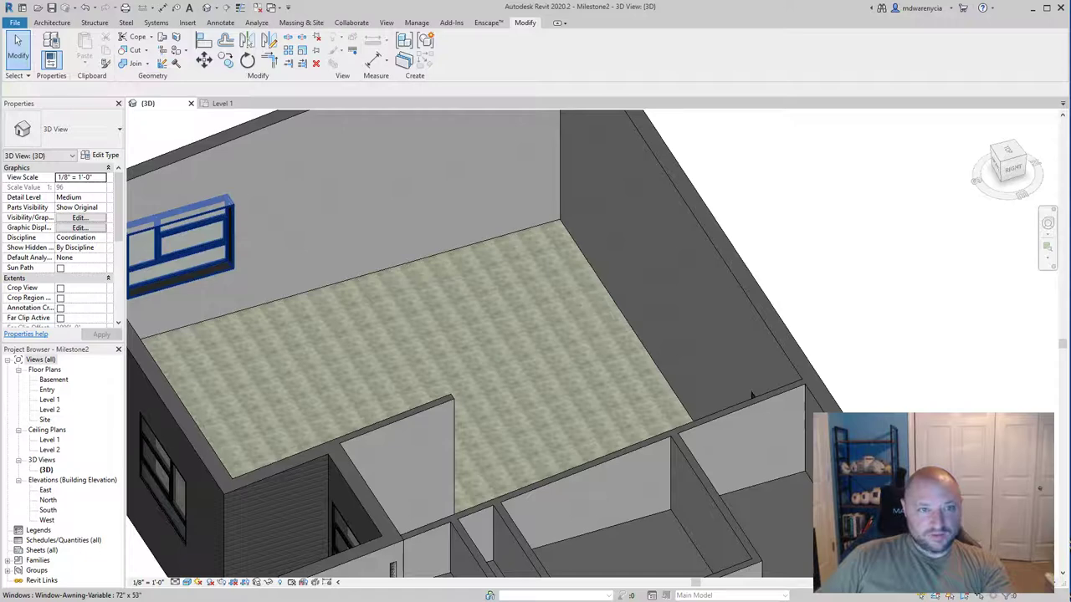
key(Escape)
click(52, 22)
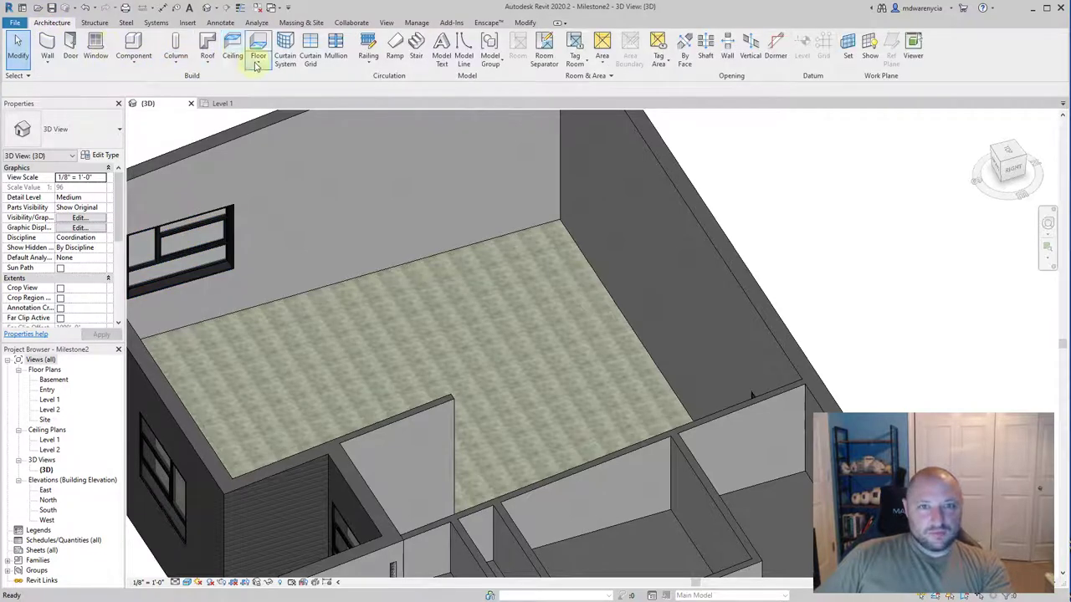
click(128, 66)
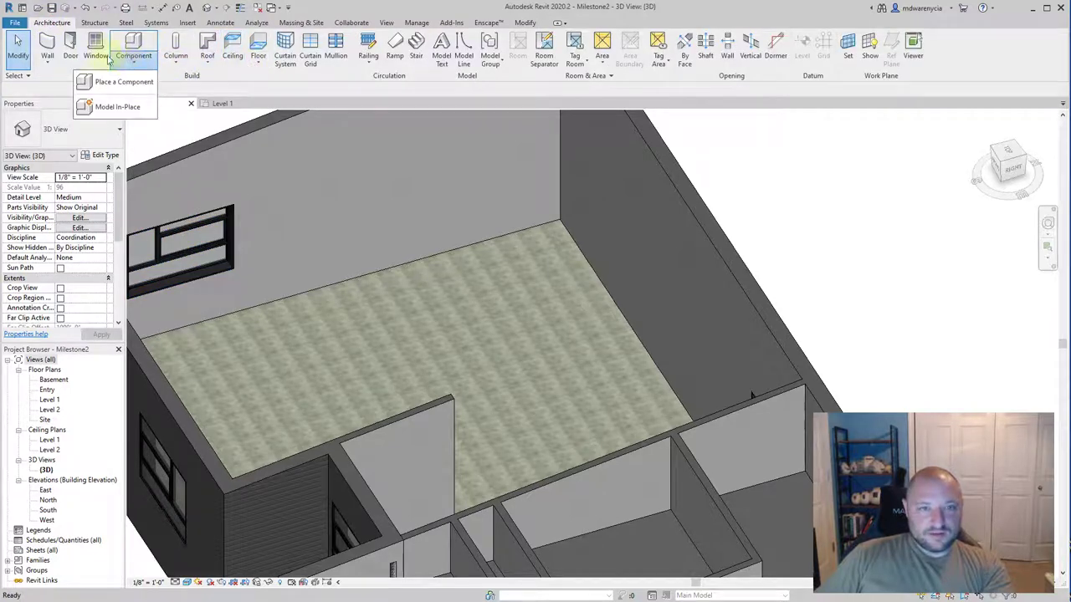
click(120, 109)
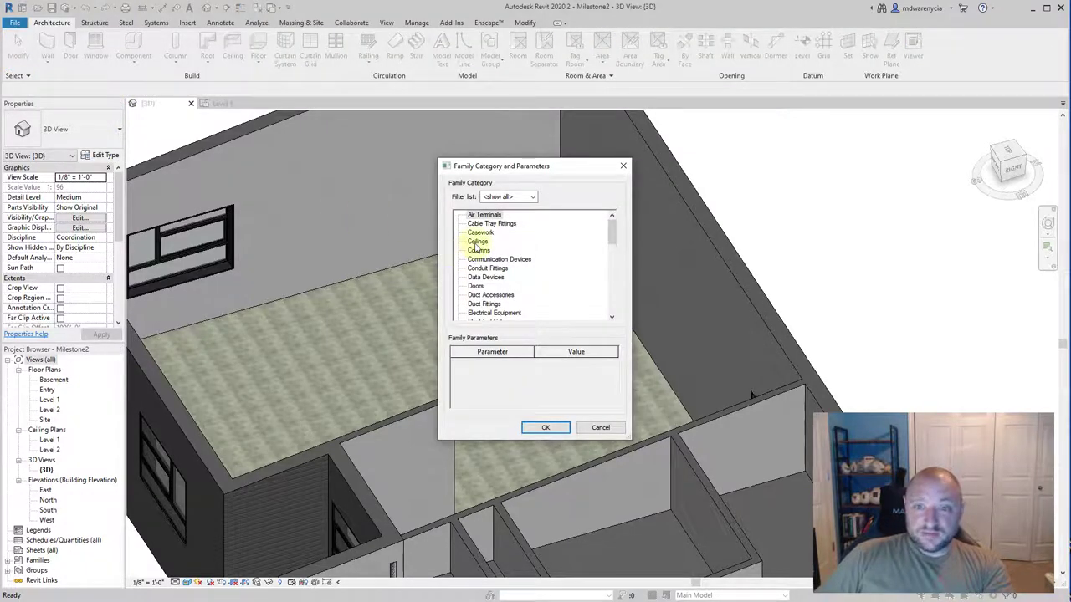
click(479, 234)
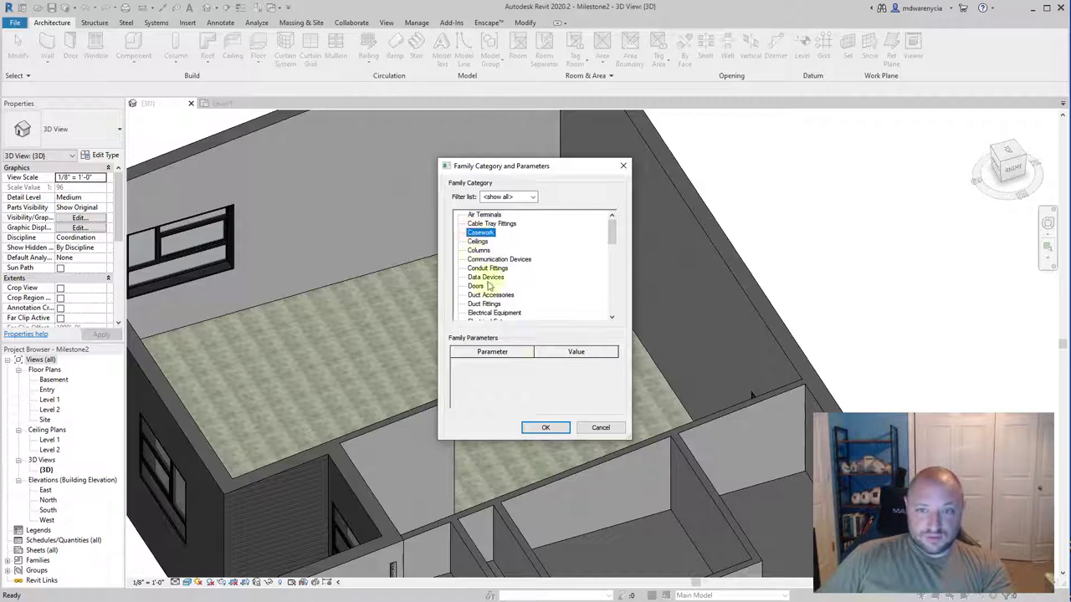
click(545, 429)
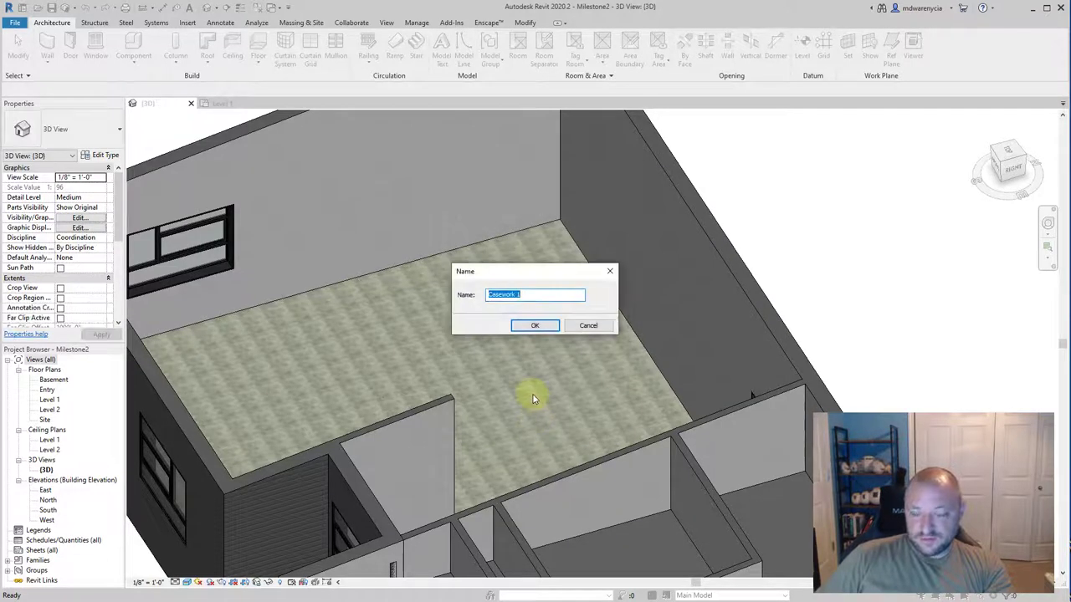
text(Kitchen Counter)
key(Return)
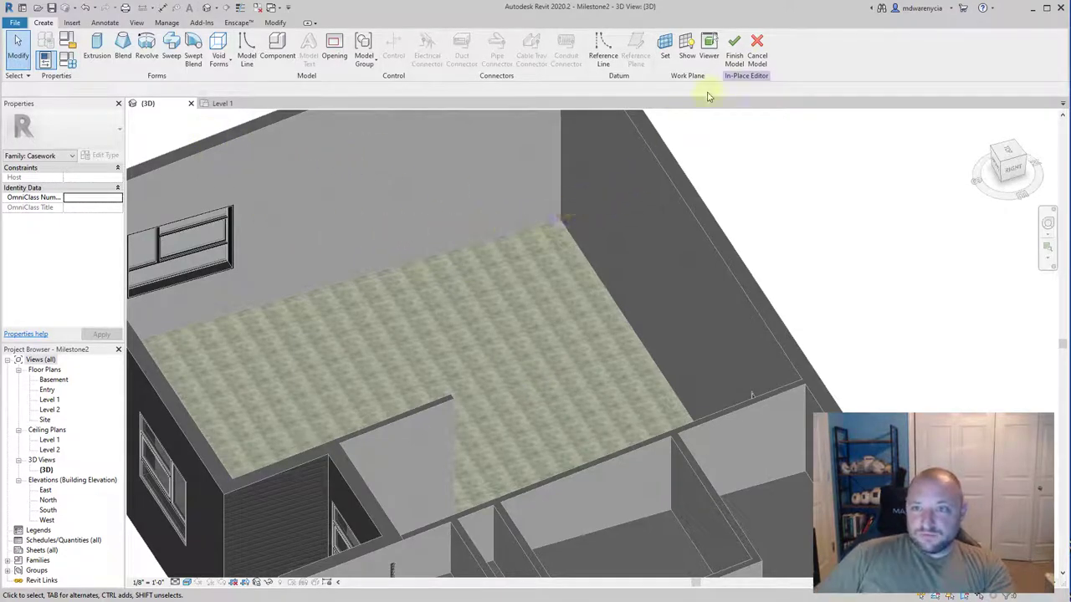
Show the active work plane in the 3D view and examine its position relative to the house.
scroll(366, 345, down, 5)
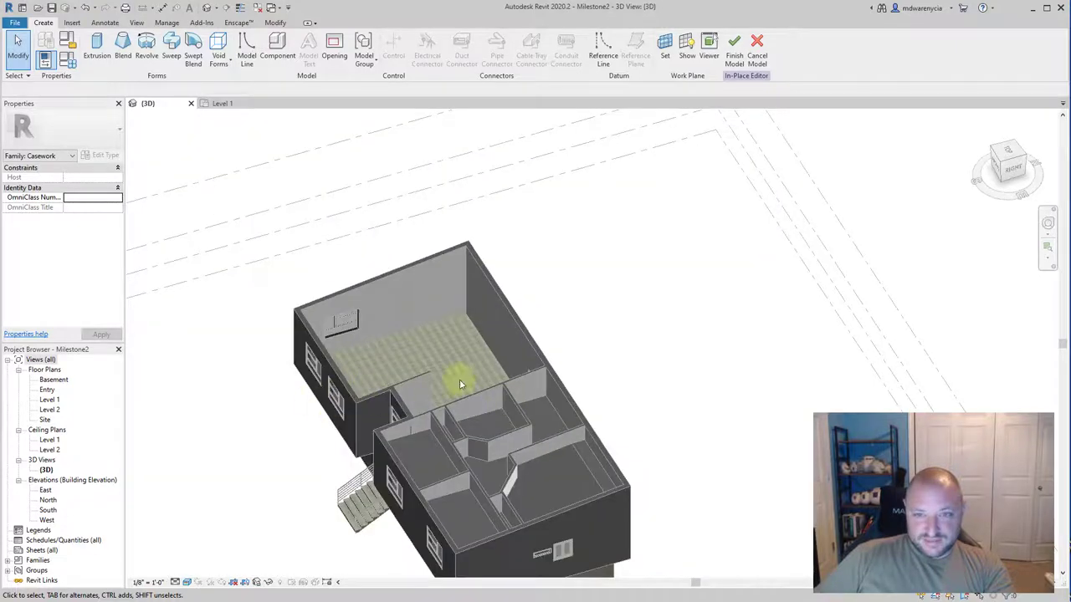
click(686, 50)
shift+middle_drag(477, 430, 418, 438)
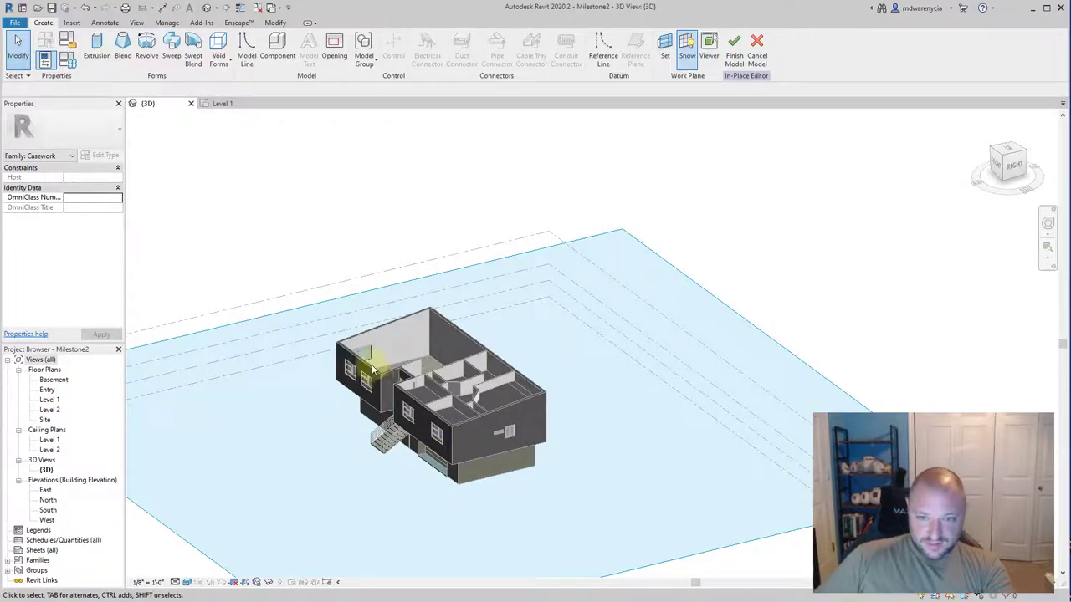
scroll(370, 359, up, 6)
shift+middle_drag(433, 393, 342, 443)
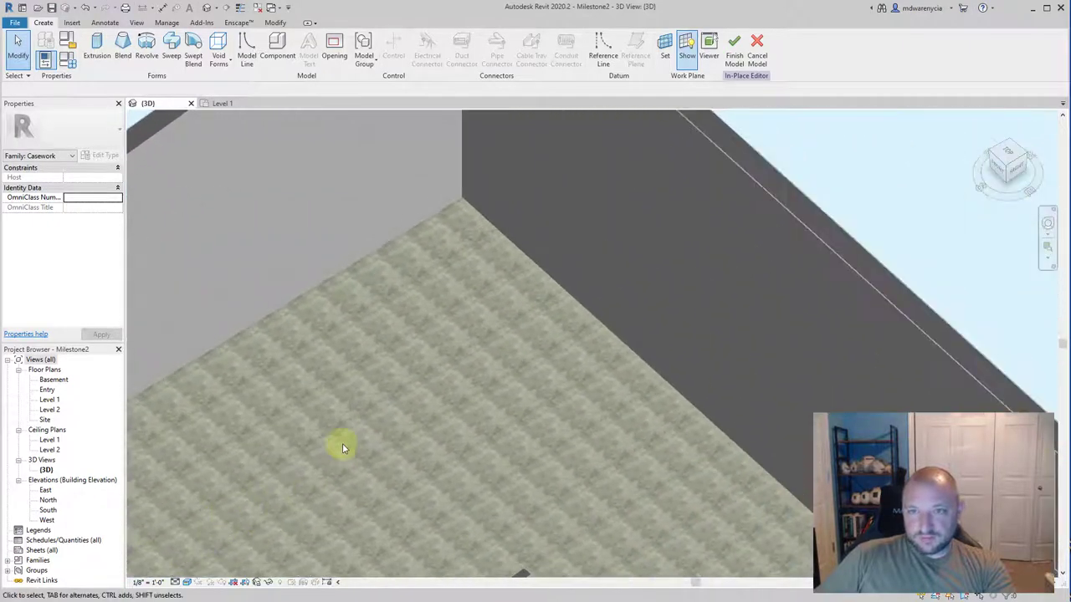
Set a new work plane with the Pick a plane option, using the upper-level floor of the large room.
click(667, 51)
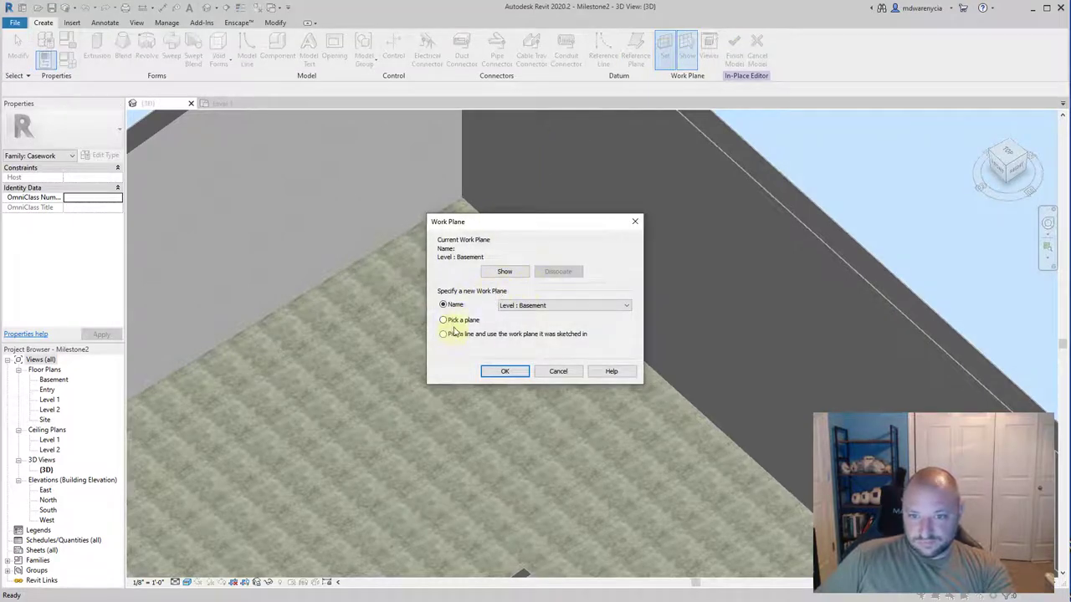
click(505, 371)
scroll(458, 227, down, 2)
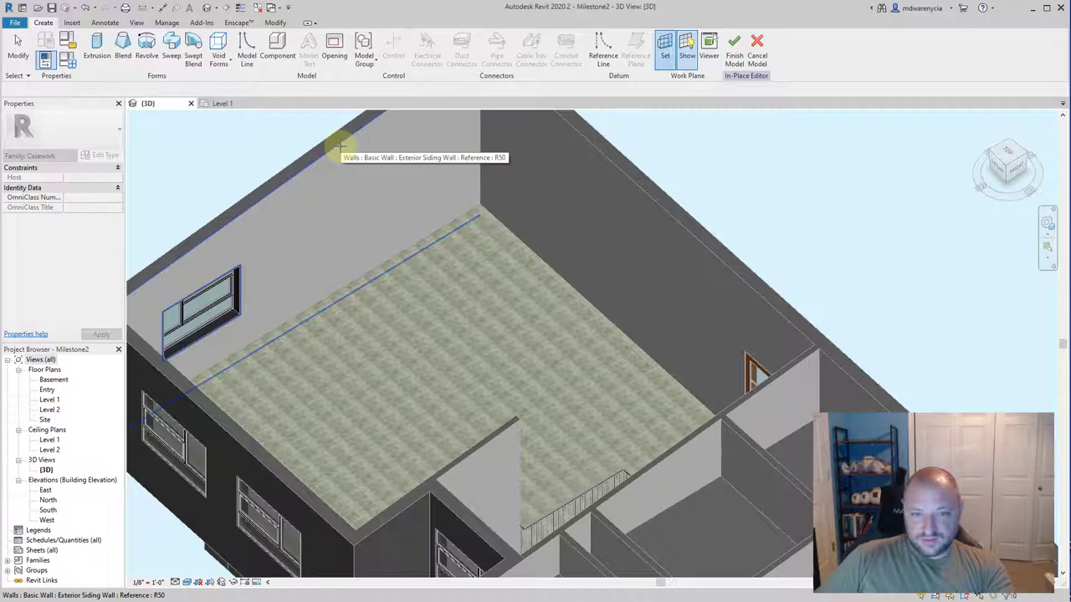
scroll(454, 298, down, 2)
shift+middle_drag(454, 299, 89, 173)
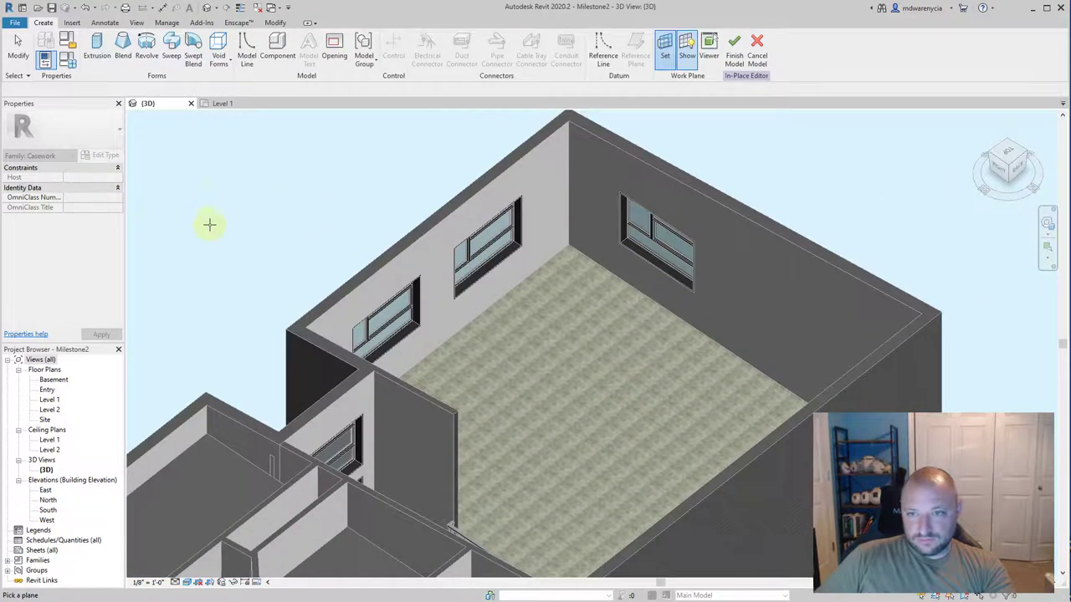
shift+middle_drag(284, 268, 473, 253)
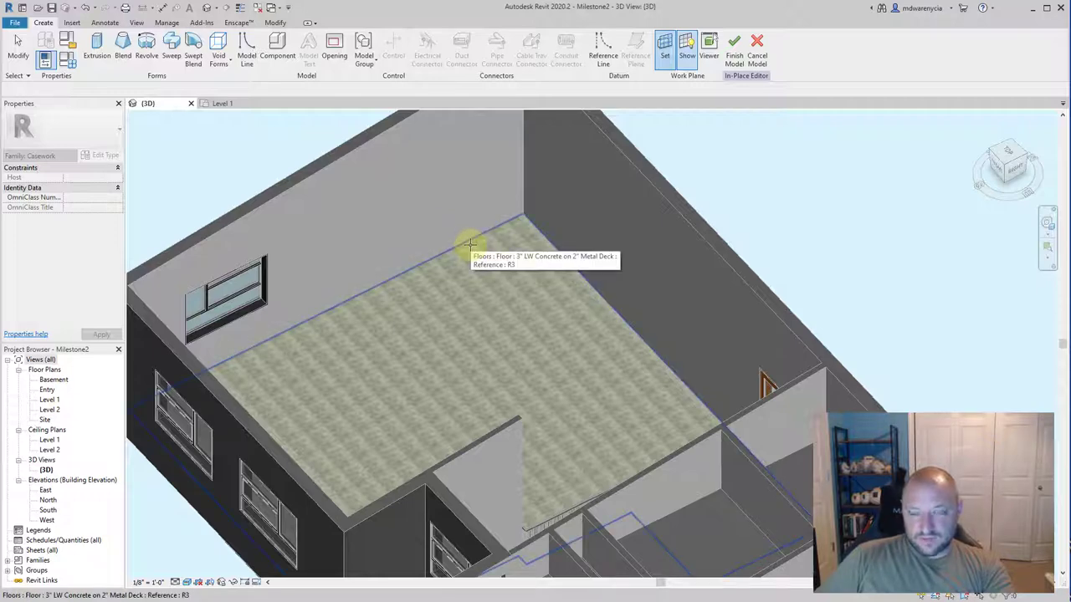
click(469, 244)
scroll(502, 238, up, 4)
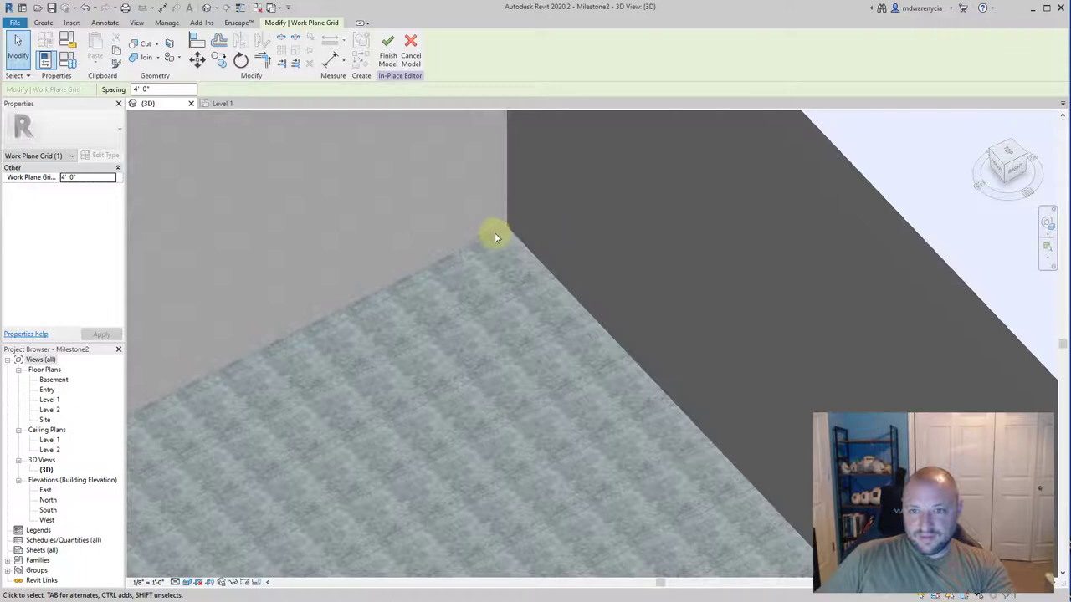
scroll(502, 251, down, 5)
mouse_move(444, 259)
shift+middle_down()
mouse_move(674, 231)
mouse_move(450, 308)
mouse_move(486, 303)
mouse_move(444, 268)
shift+middle_up()
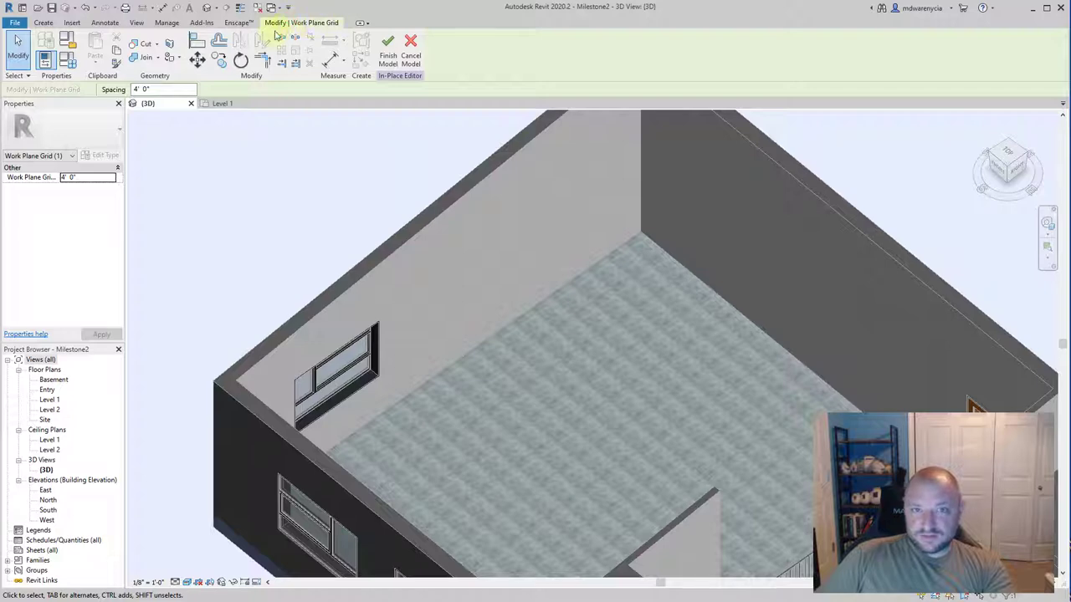
double_click(313, 24)
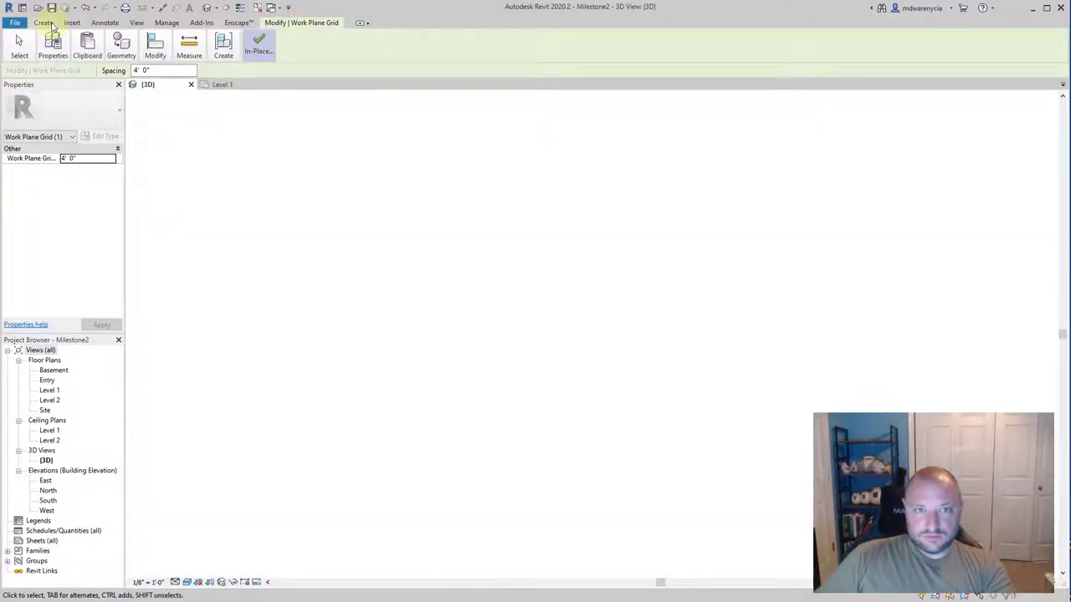
double_click(313, 23)
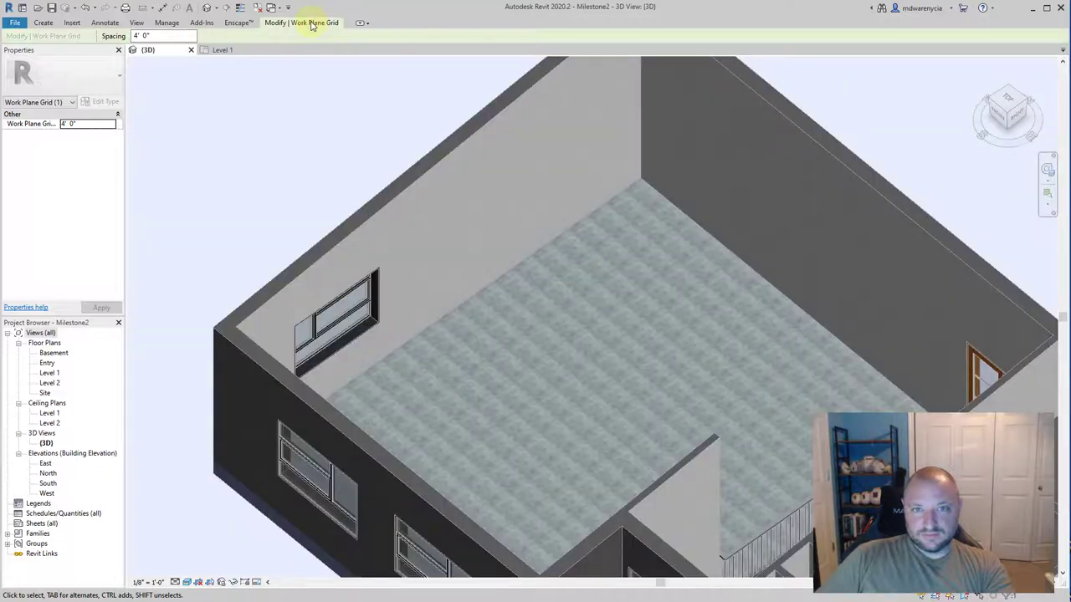
double_click(312, 23)
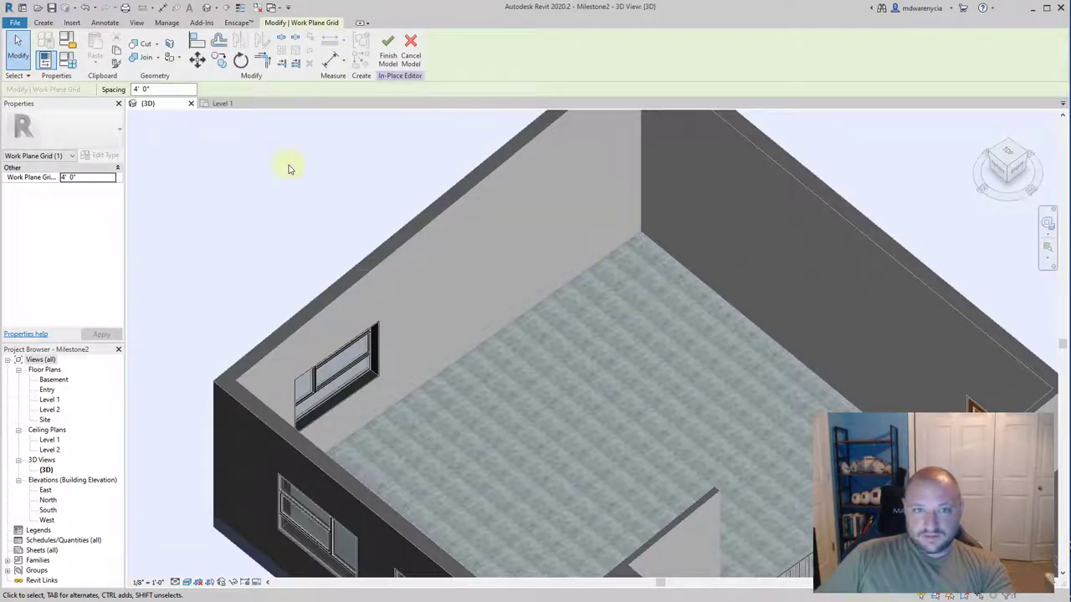
Start an extrusion on the floor and sketch its first line from the room corner along the wall with the window, about 8' 2" long.
click(43, 23)
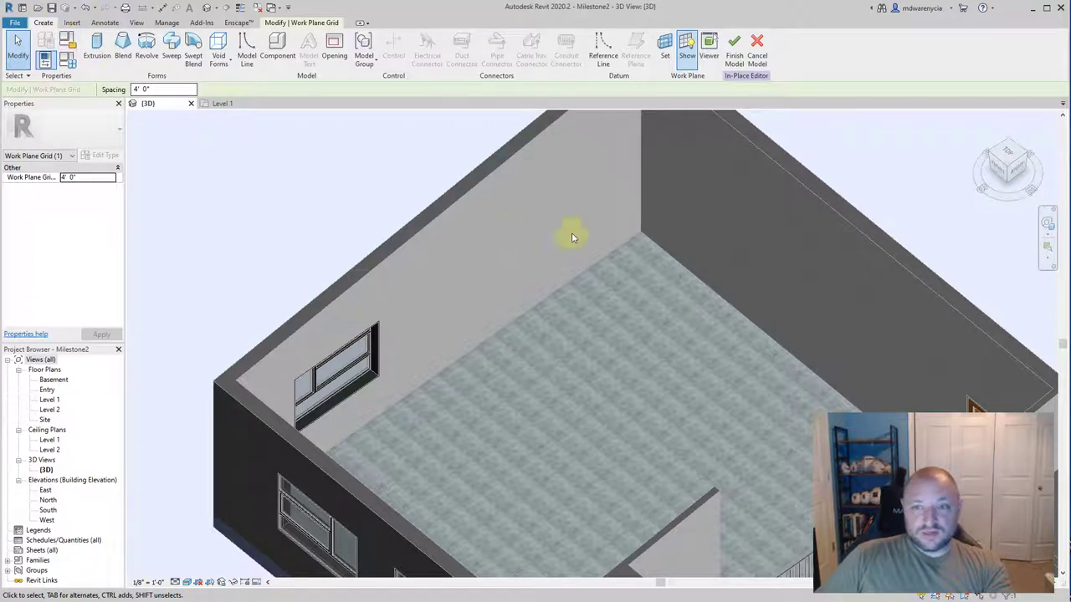
shift+middle_drag(454, 366, 427, 306)
scroll(359, 478, down, 5)
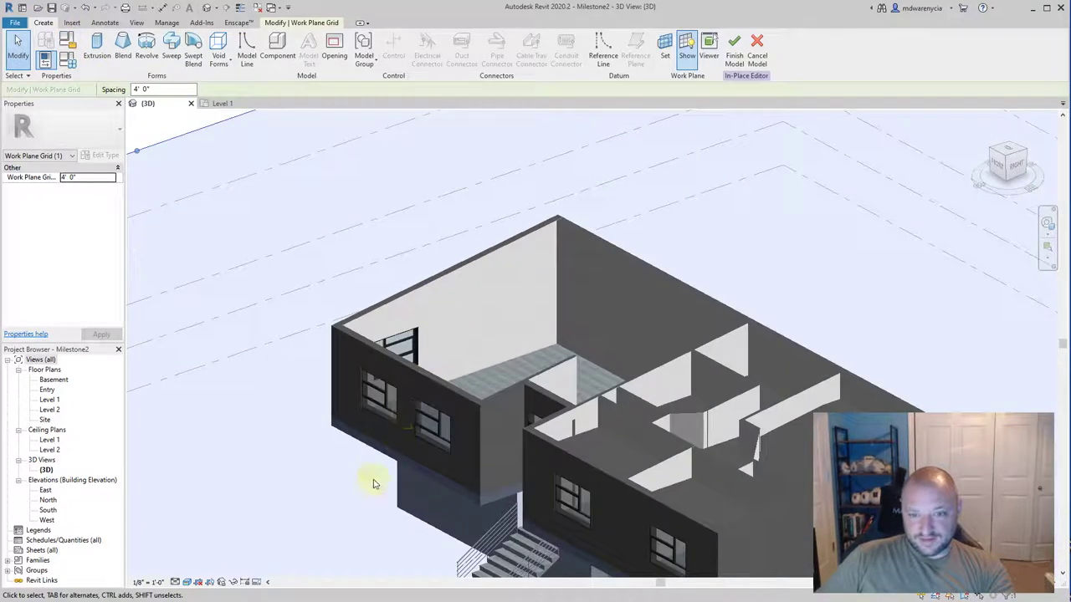
scroll(548, 368, up, 3)
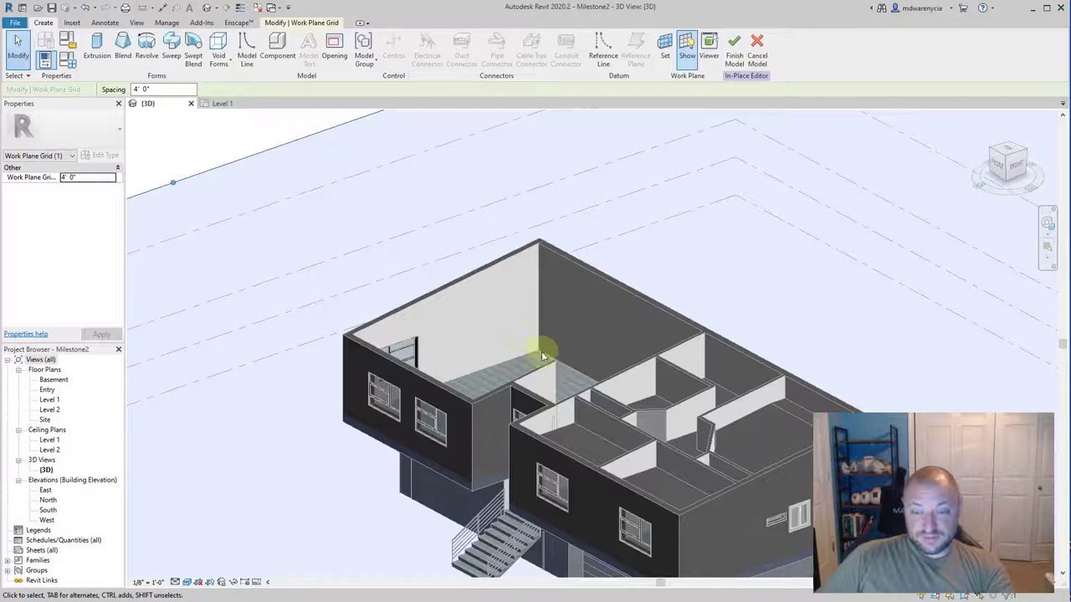
scroll(542, 362, up, 6)
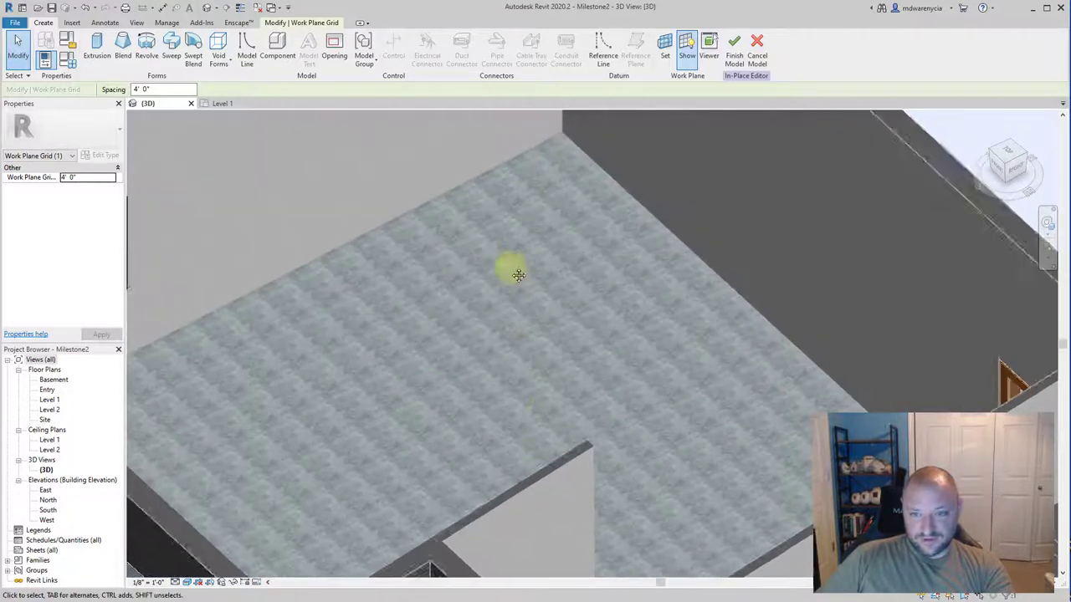
shift+middle_drag(518, 275, 552, 337)
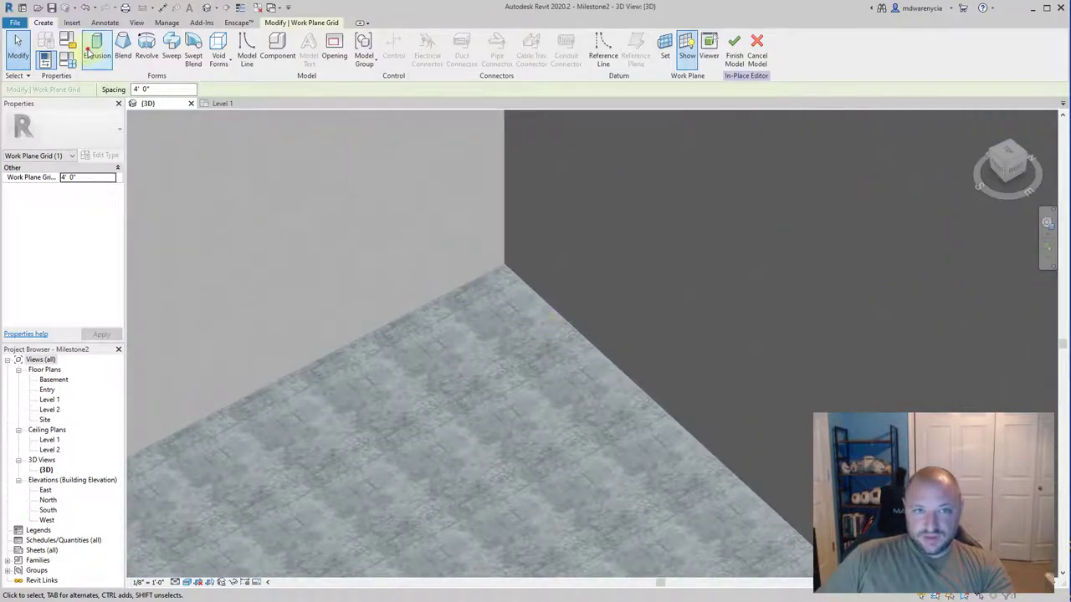
click(90, 52)
shift+middle_drag(363, 337, 226, 390)
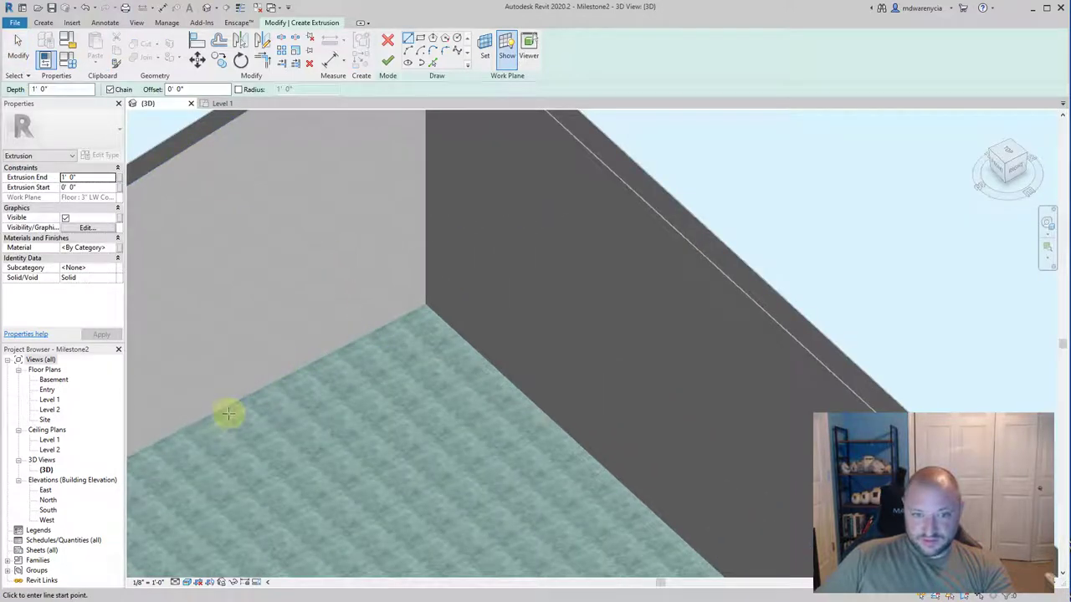
click(407, 38)
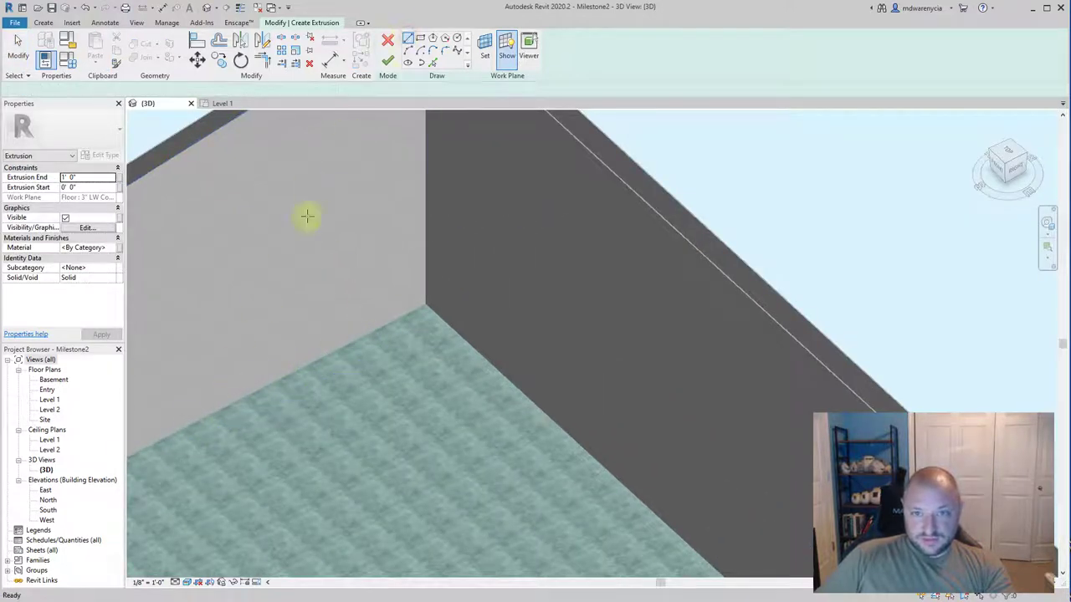
click(425, 301)
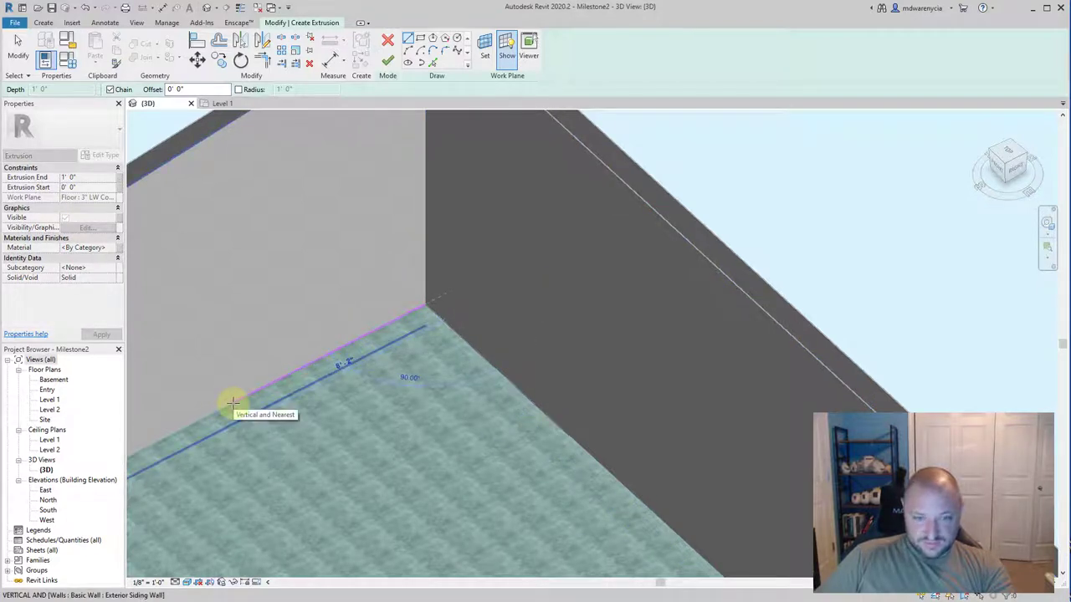
click(232, 404)
Sketch the leg's end line about 1' 8" out from the wall and its front line parallel to that wall, toward the adjacent wall.
mouse_move(251, 432)
middle_down()
mouse_move(315, 514)
mouse_move(419, 327)
mouse_move(368, 367)
mouse_move(418, 337)
mouse_move(412, 368)
mouse_move(460, 363)
middle_up()
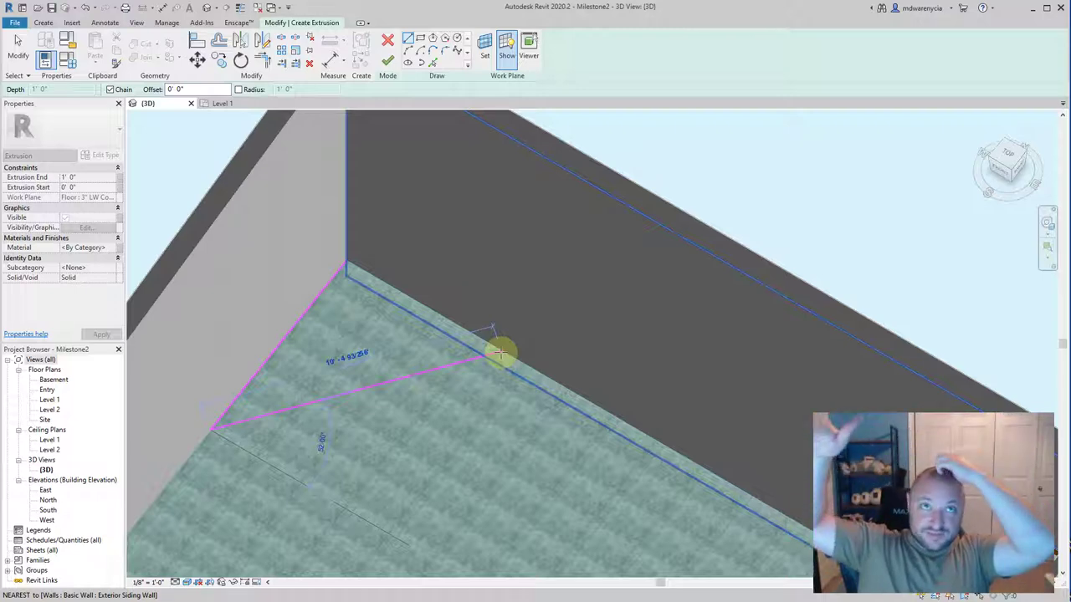
scroll(335, 496, up, 2)
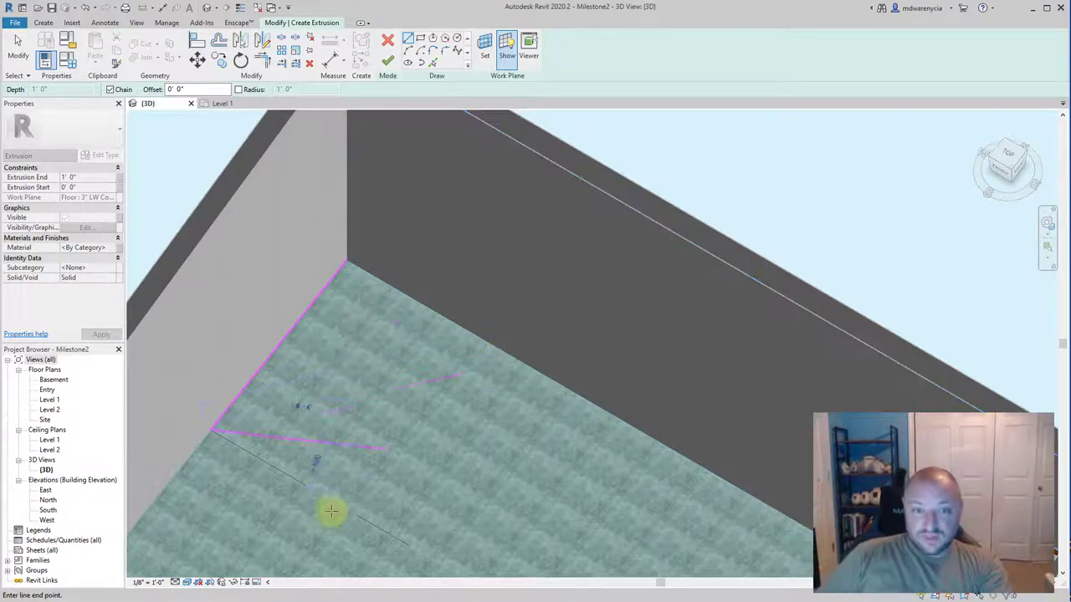
scroll(246, 461, up, 3)
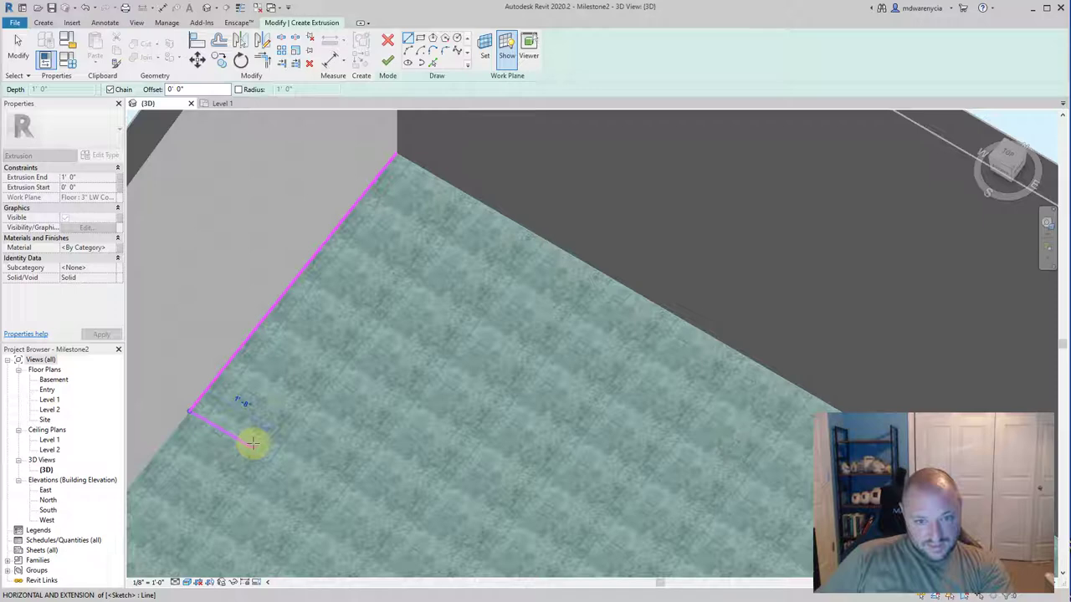
click(253, 443)
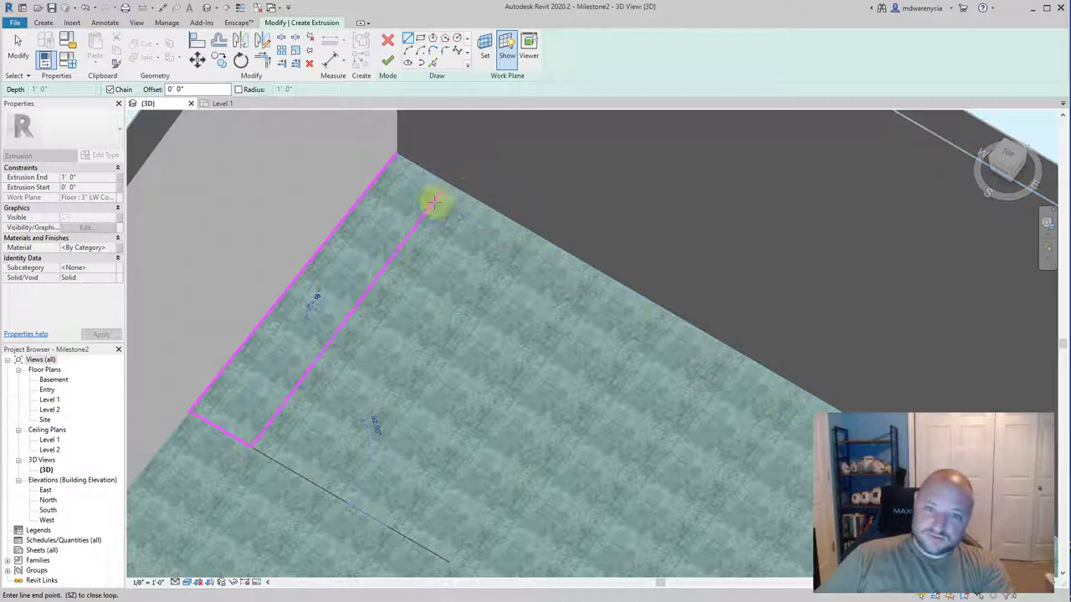
click(416, 243)
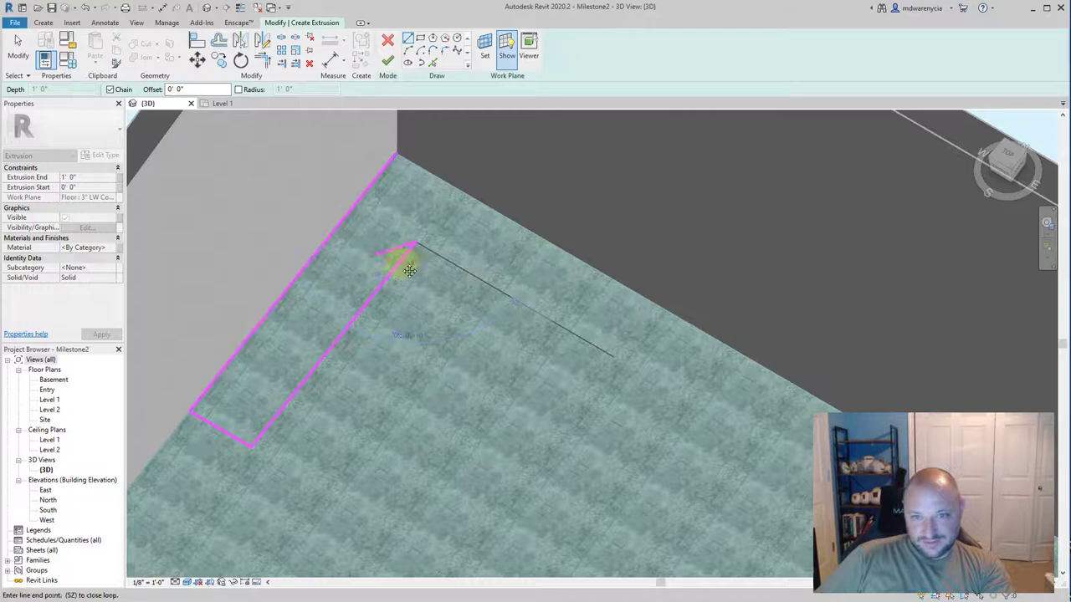
Sketch the second leg's front line about 6' 5" long and its end line to the adjacent wall, closing the L-shaped profile at the corner.
middle_drag(439, 262, 489, 280)
shift+middle_drag(543, 328, 577, 373)
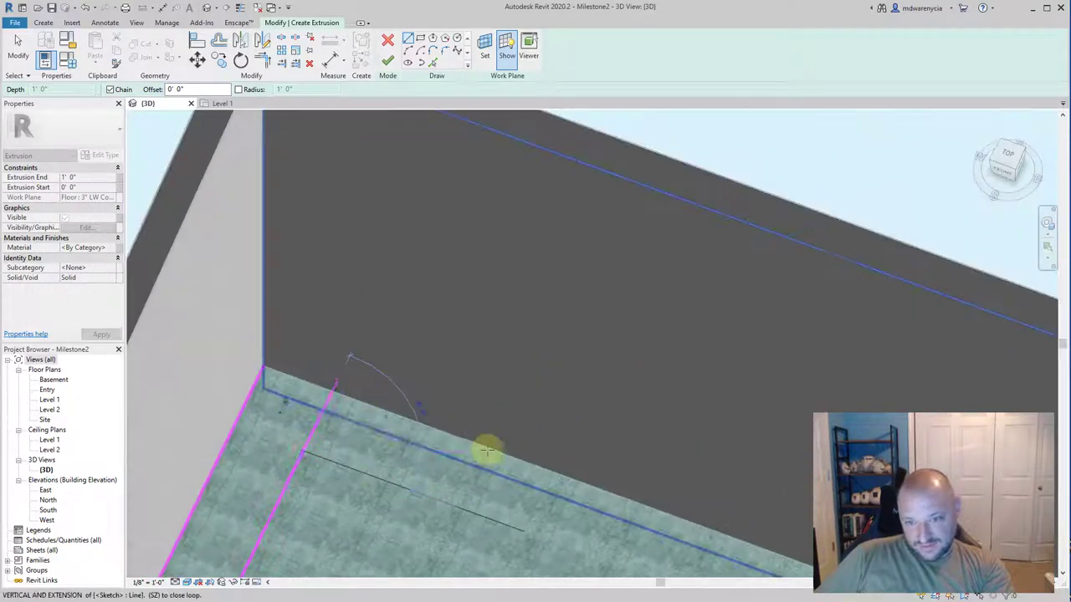
middle_drag(480, 449, 440, 307)
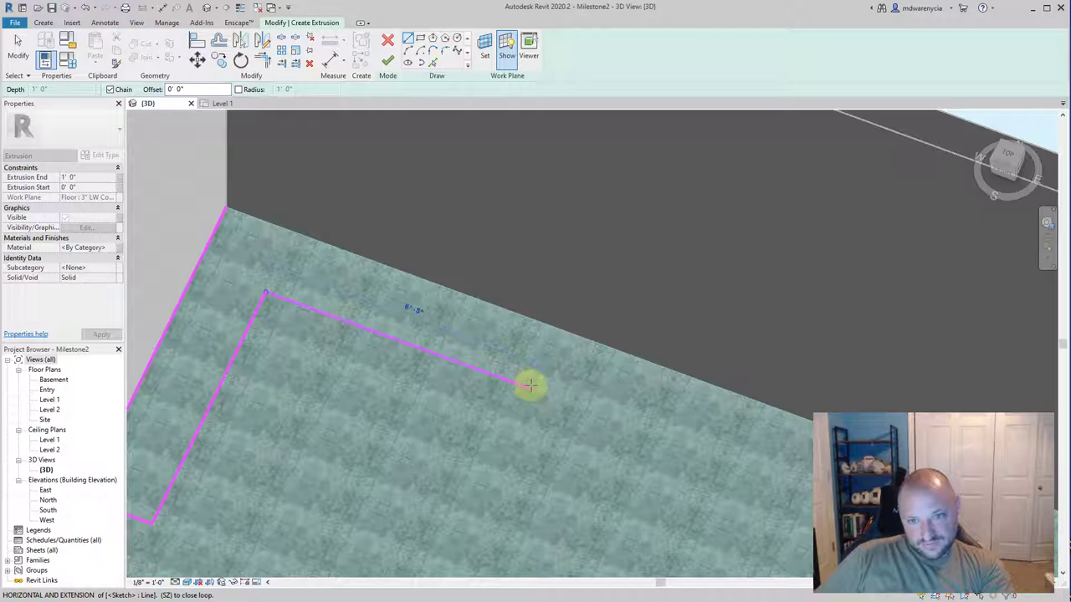
click(525, 385)
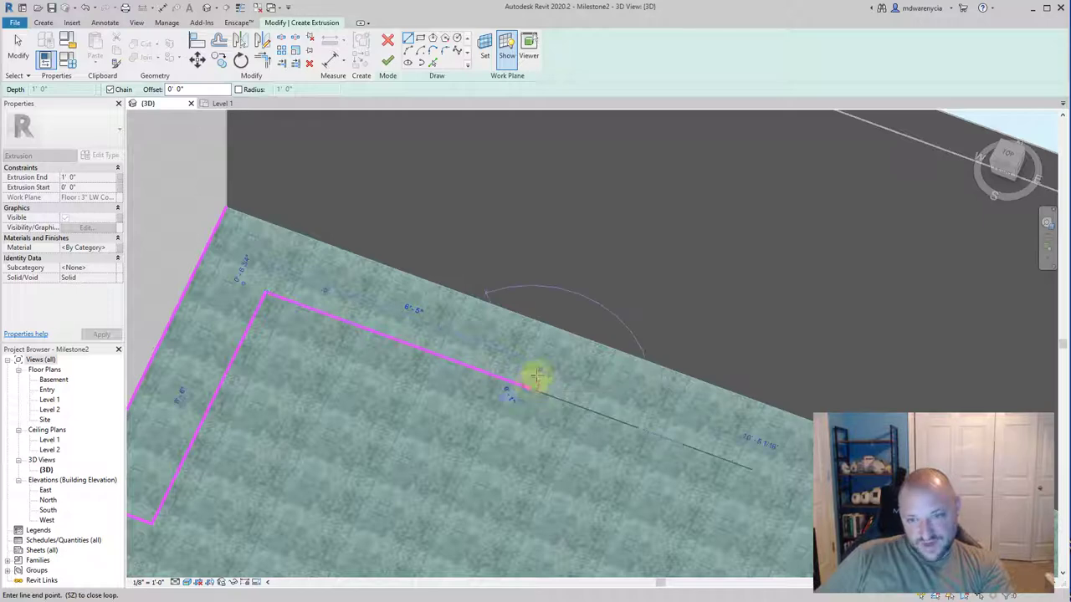
click(562, 327)
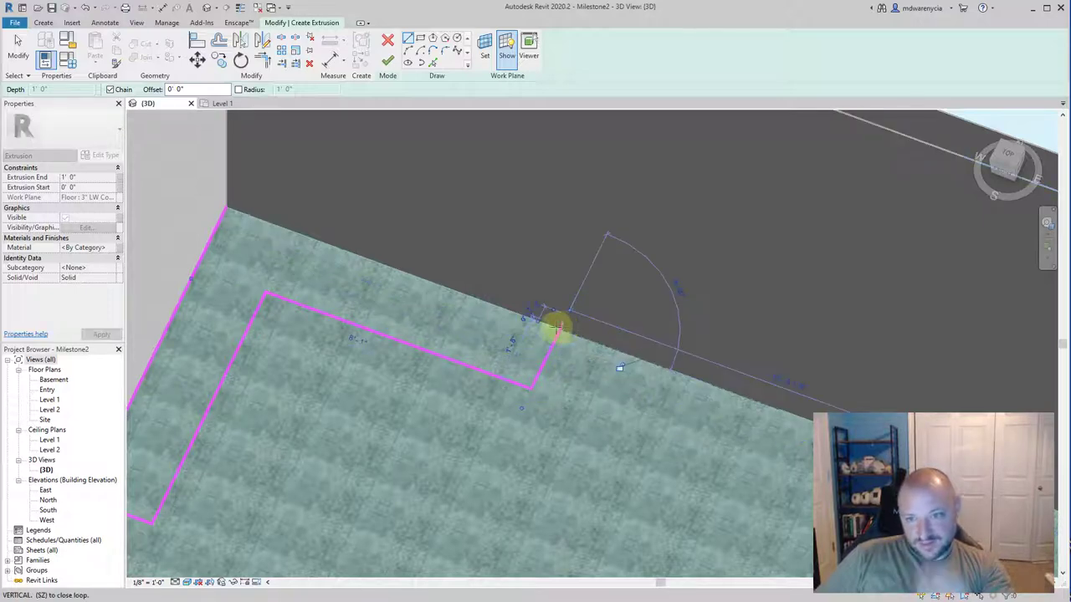
click(225, 209)
Set the L-shaped profile's extrusion end to 4" and finish the extrusion.
mouse_move(466, 466)
shift+middle_down()
mouse_move(446, 401)
mouse_move(457, 294)
shift+middle_up()
mouse_move(425, 403)
shift+middle_down()
mouse_move(510, 346)
mouse_move(512, 307)
mouse_move(478, 401)
mouse_move(466, 530)
mouse_move(477, 318)
mouse_move(446, 259)
shift+middle_up()
key(Escape)
click(512, 305)
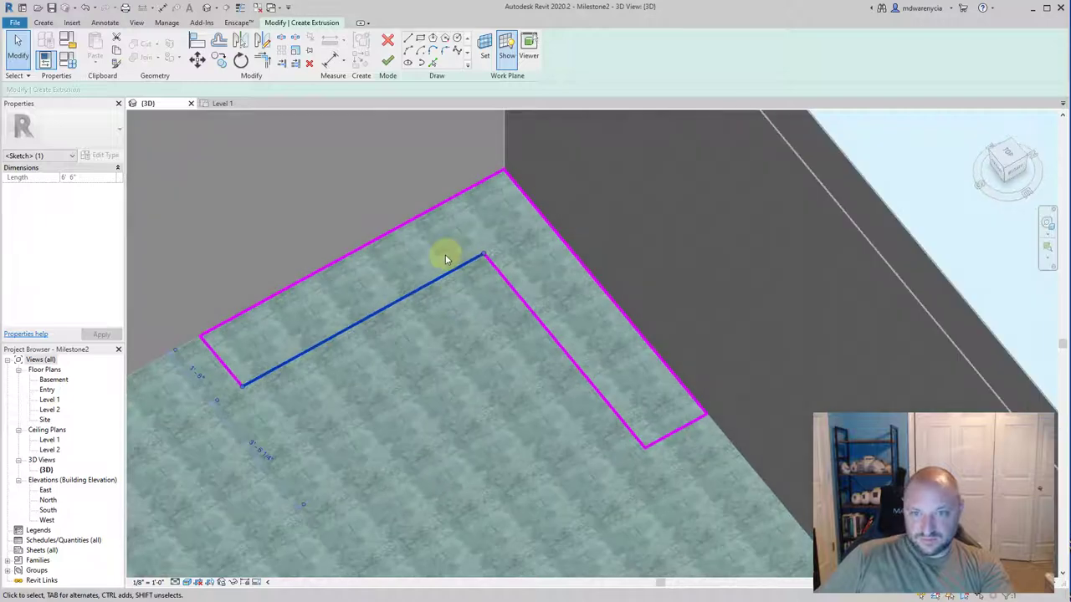
key(Escape)
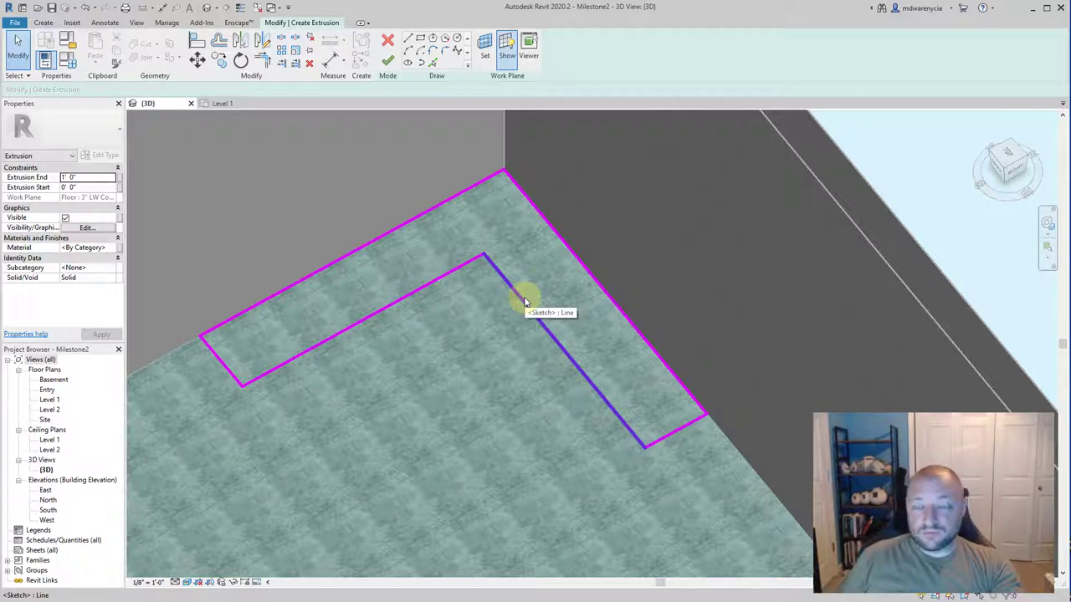
click(87, 178)
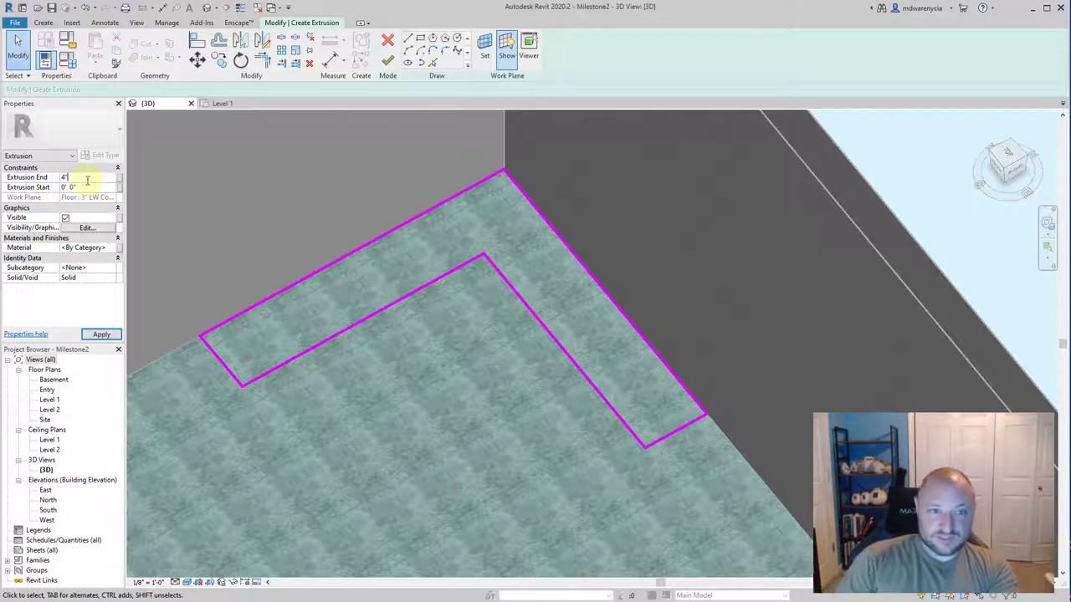
click(387, 60)
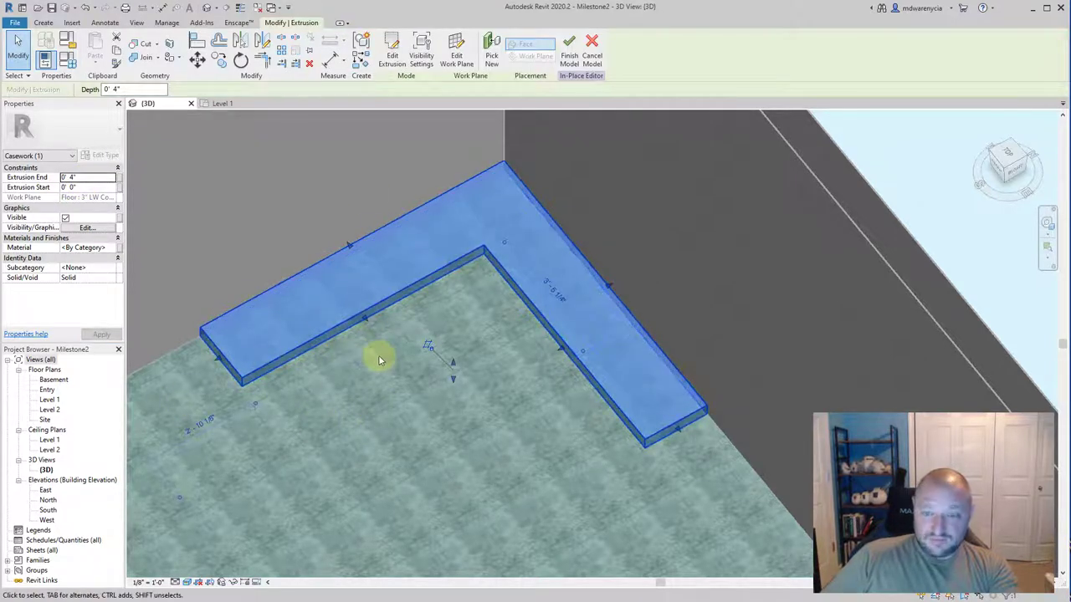
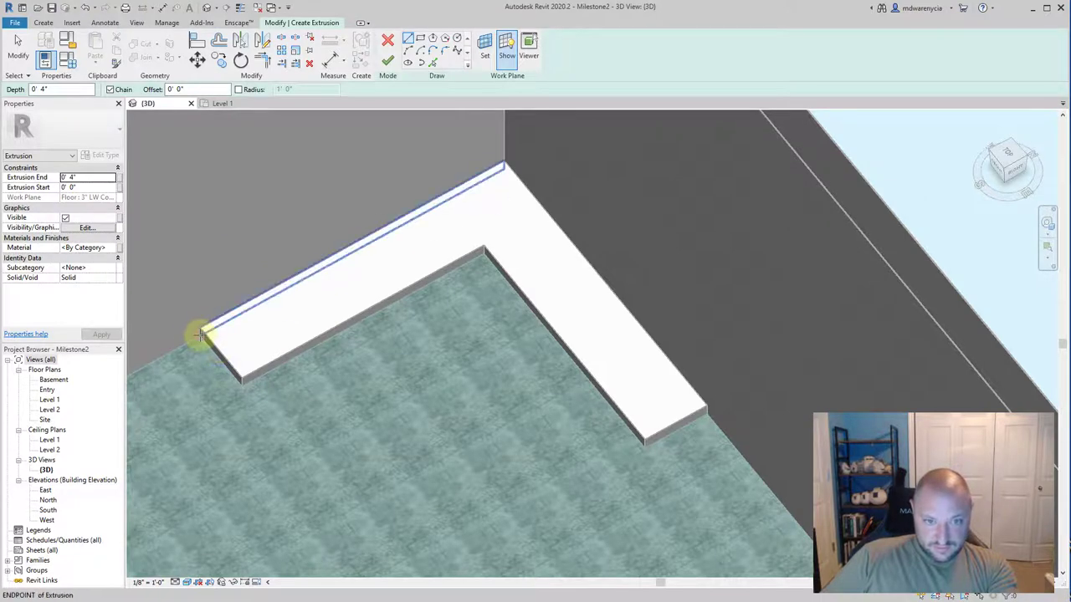
In a second extrusion sketch, draw an end line about 2' 1" out from the wall and a front line about 6' 2" long beside the base's first leg.
click(200, 334)
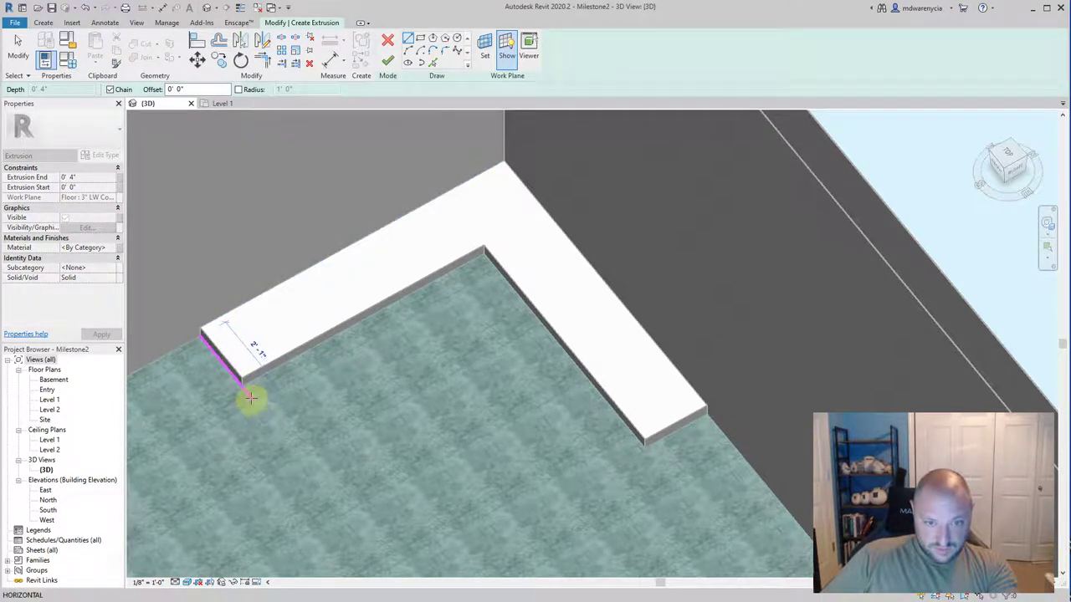
click(248, 397)
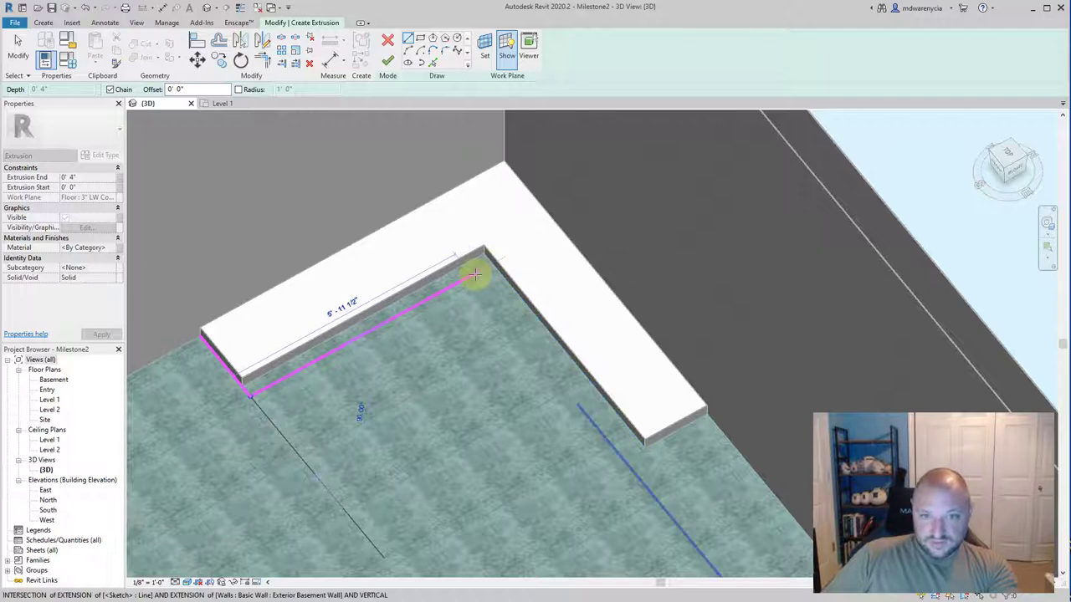
click(477, 272)
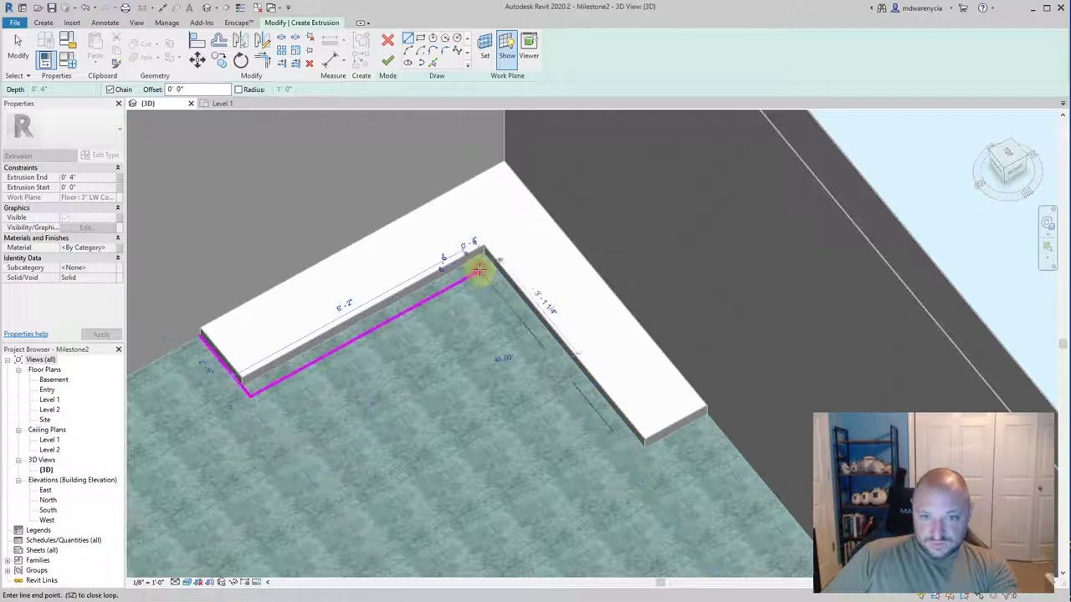
click(641, 441)
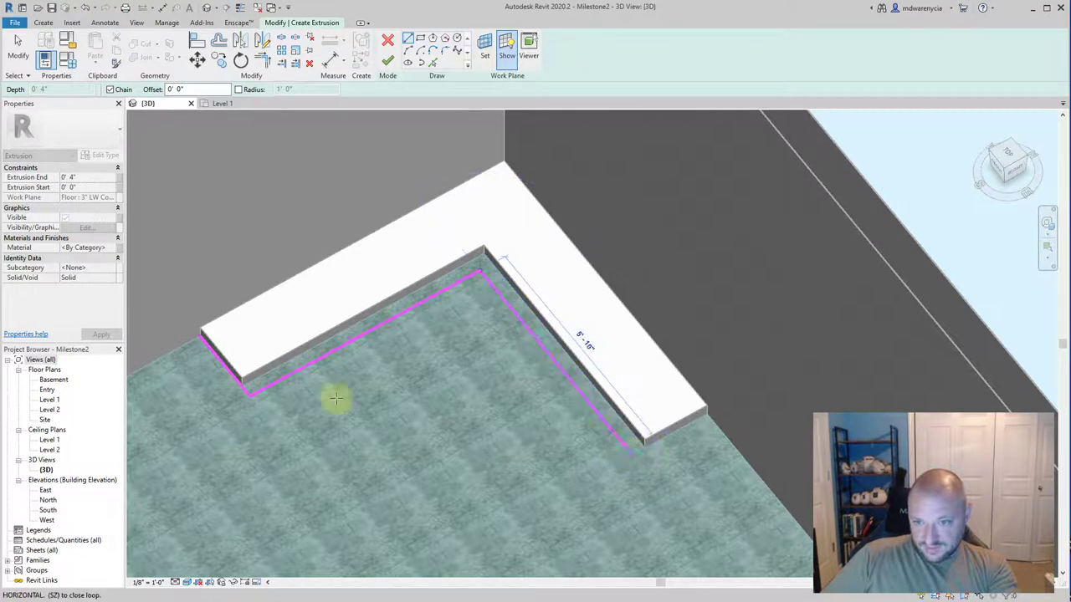
key(Escape)
Sketch the two wall-side lines and a 2' 0" end line on the second leg, and close the overhanging L-shaped loop at the inner corner.
click(407, 39)
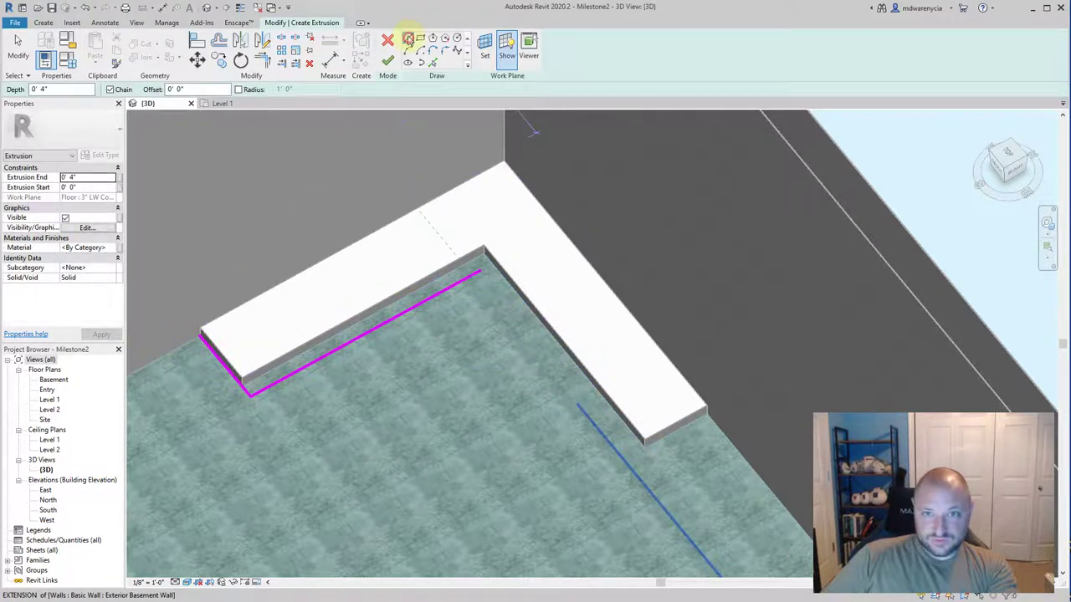
click(194, 338)
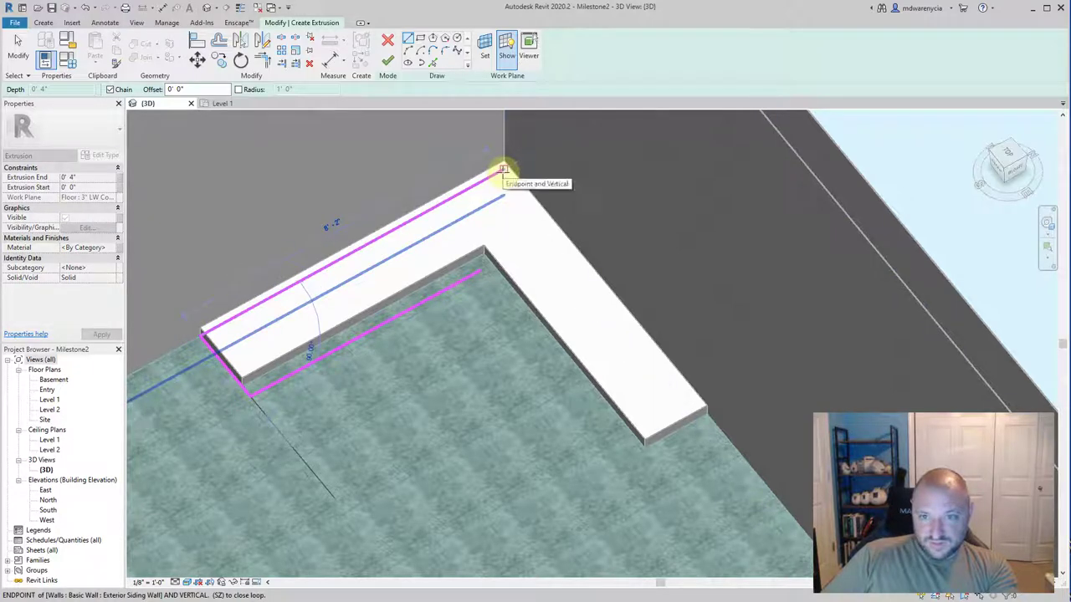
click(502, 170)
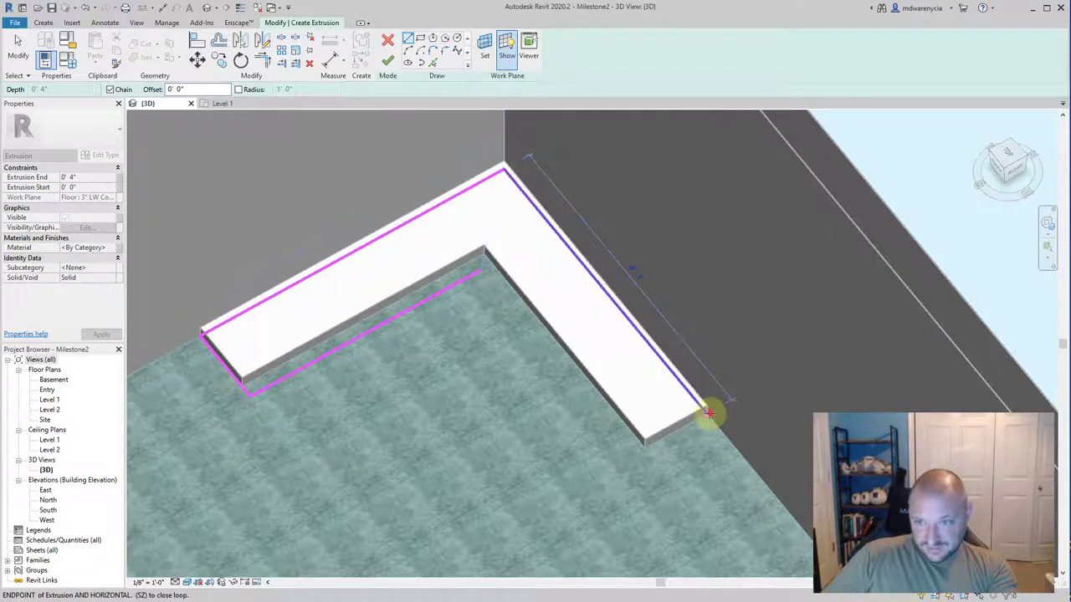
click(707, 409)
click(636, 451)
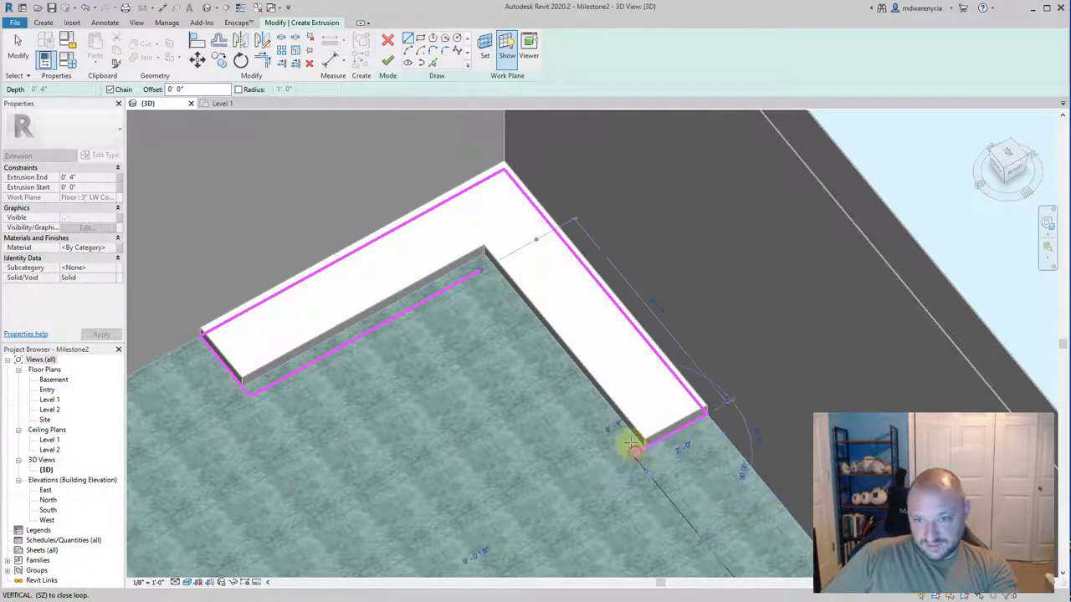
click(483, 269)
key(s)
key(z)
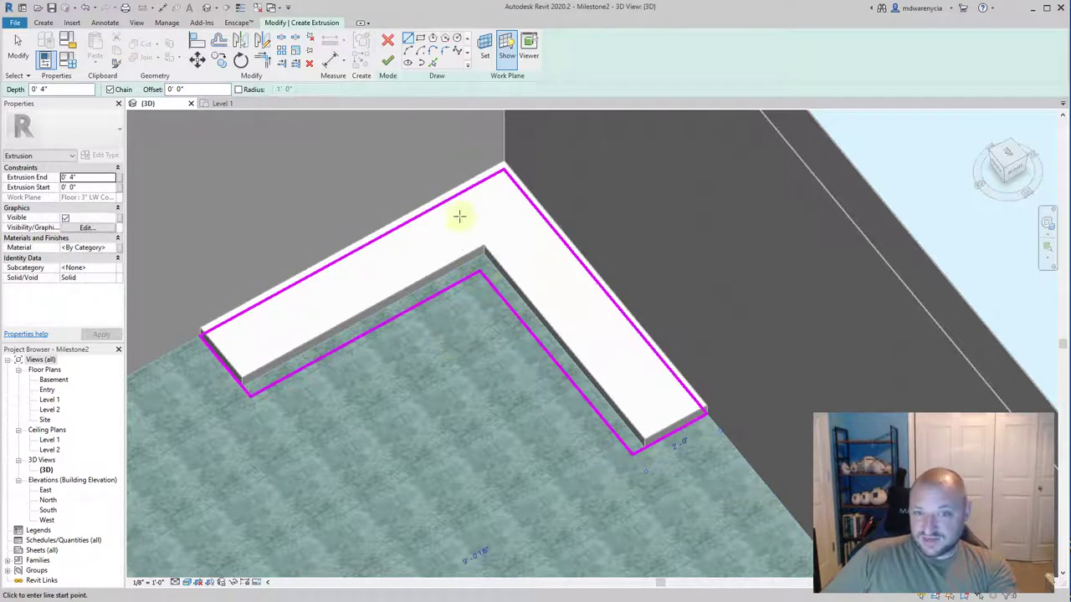
Set the second extrusion's start to 4" and its end to 2' 8".
shift+middle_drag(375, 406, 468, 248)
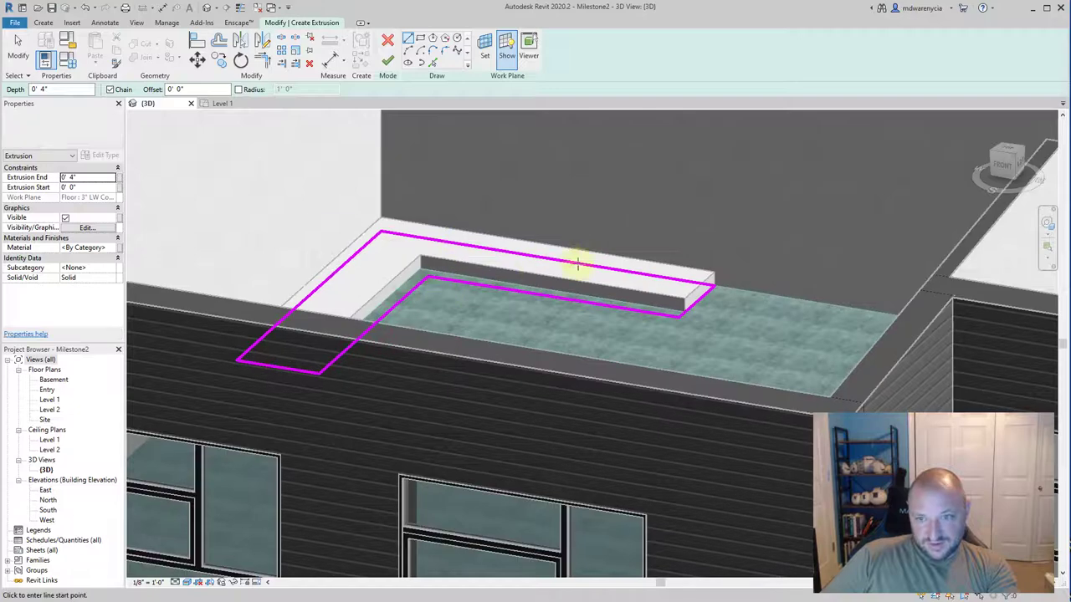
shift+middle_drag(577, 263, 446, 388)
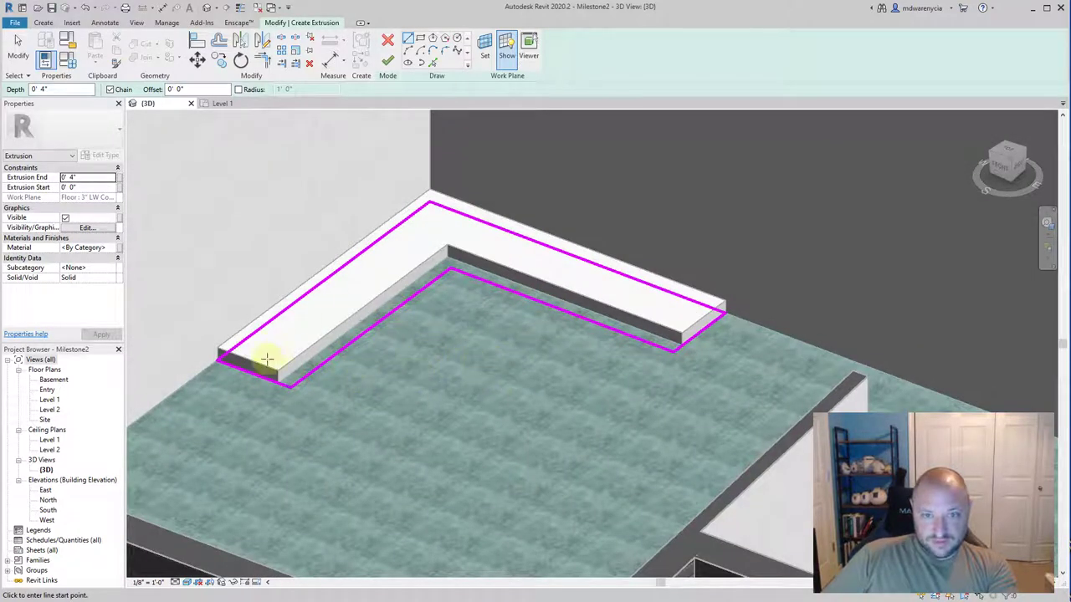
click(83, 187)
text(4)
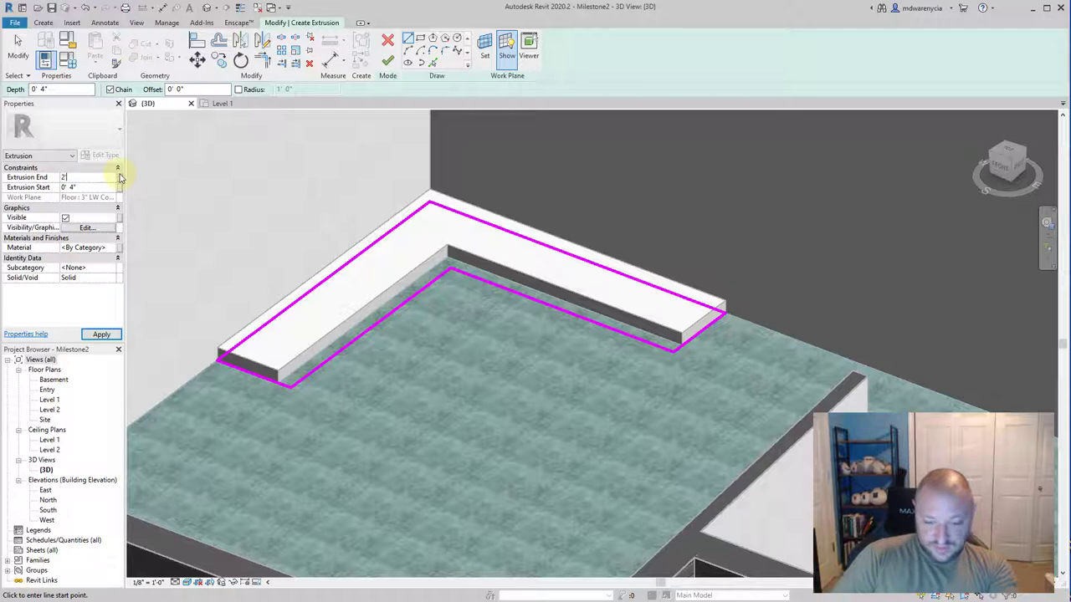
key(Tab)
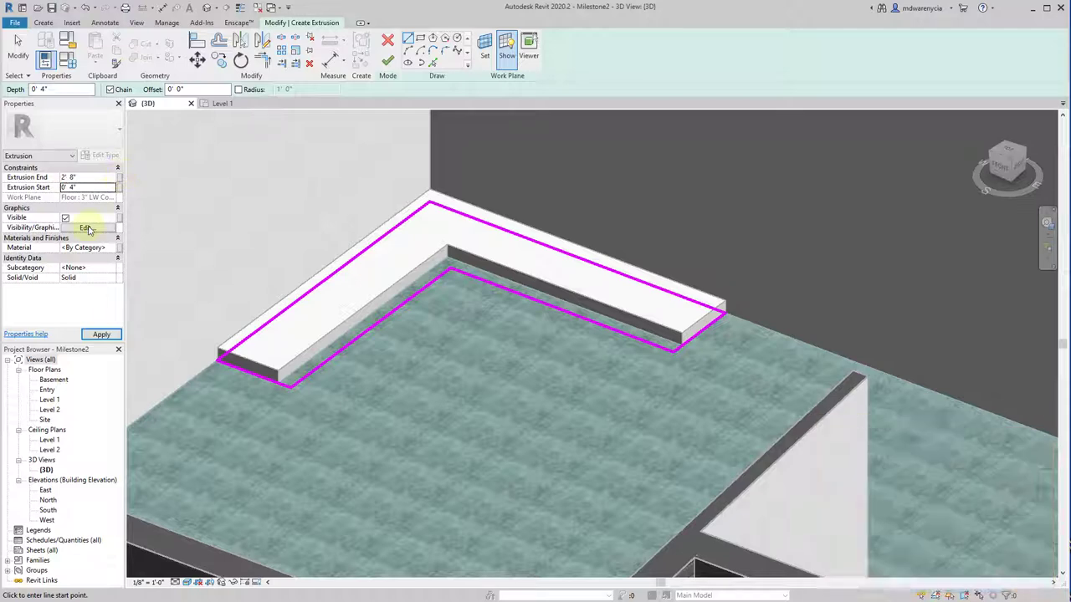
Apply the extrusion settings and finish the L-shaped cabinet body above the toe-kick base.
click(101, 334)
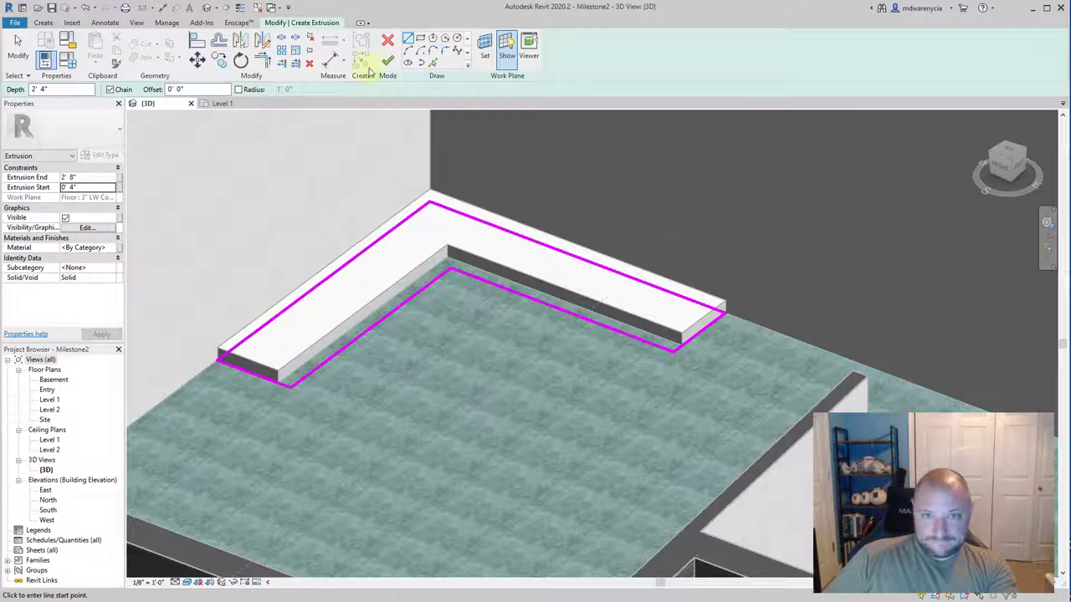
click(387, 61)
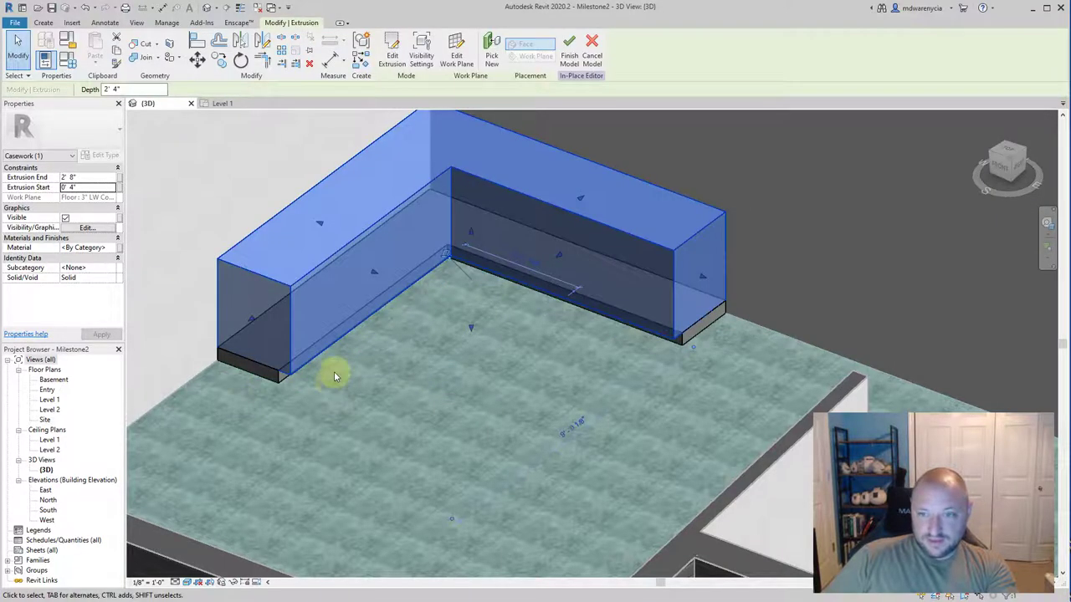
scroll(352, 346, down, 4)
click(717, 162)
scroll(407, 310, up, 3)
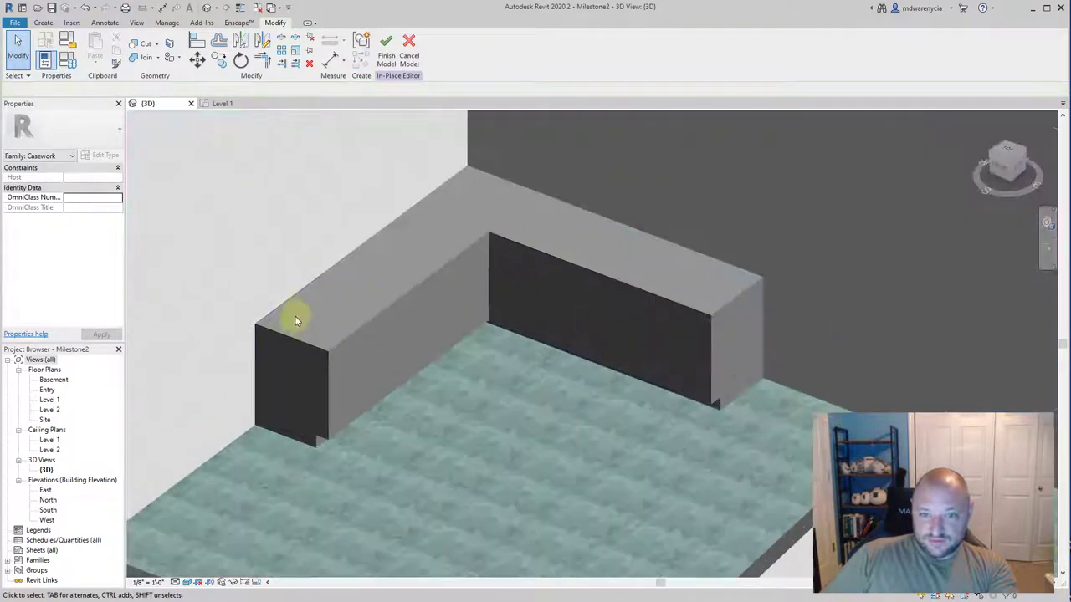
scroll(295, 315, up, 2)
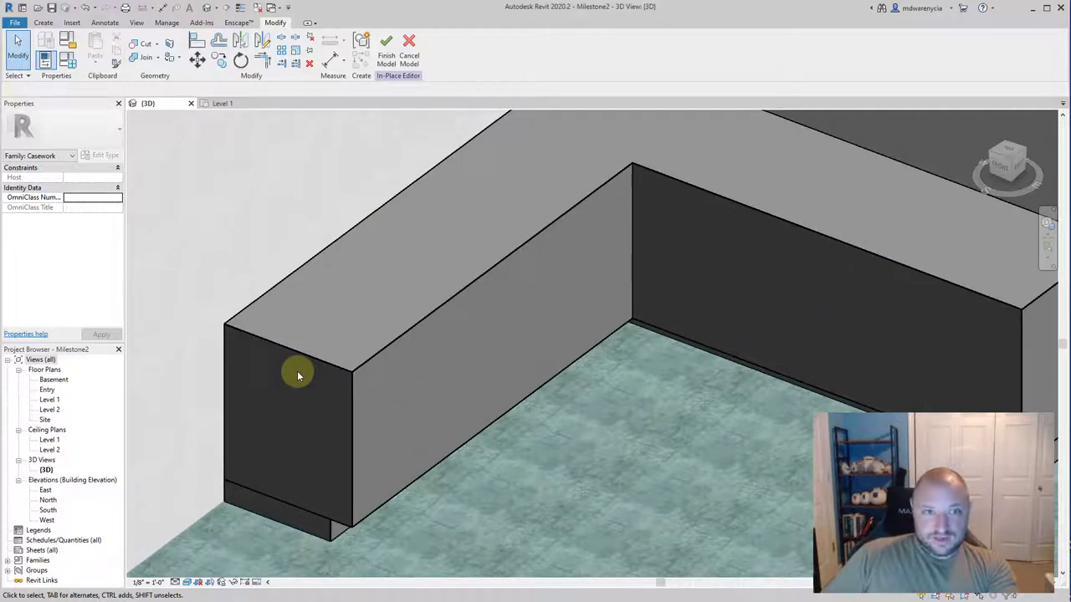
Start a sweep and set its work plane by picking the end face of the first cabinet leg.
click(43, 23)
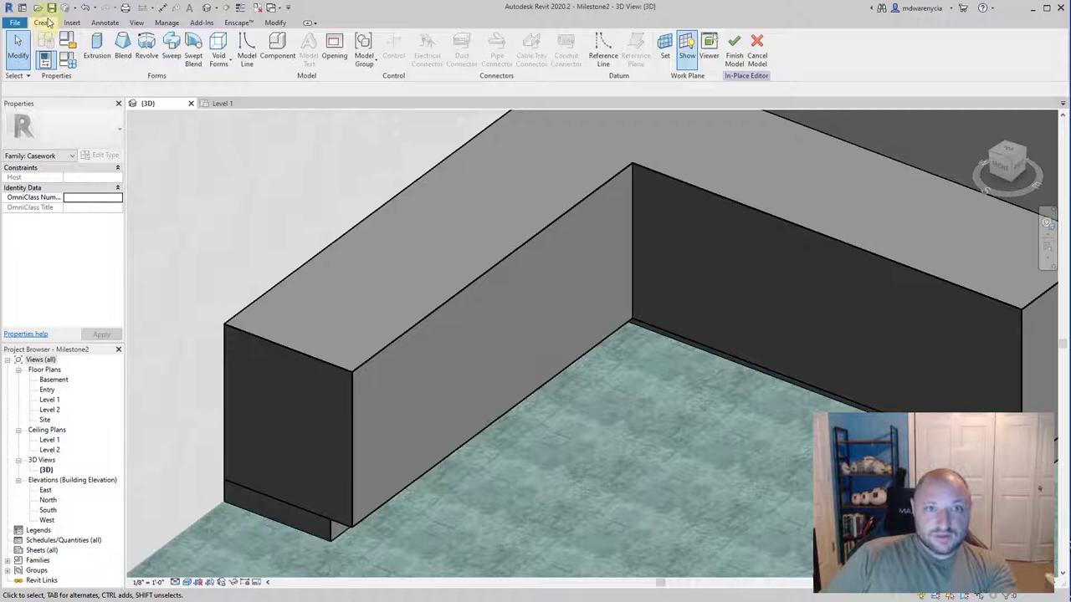
click(172, 50)
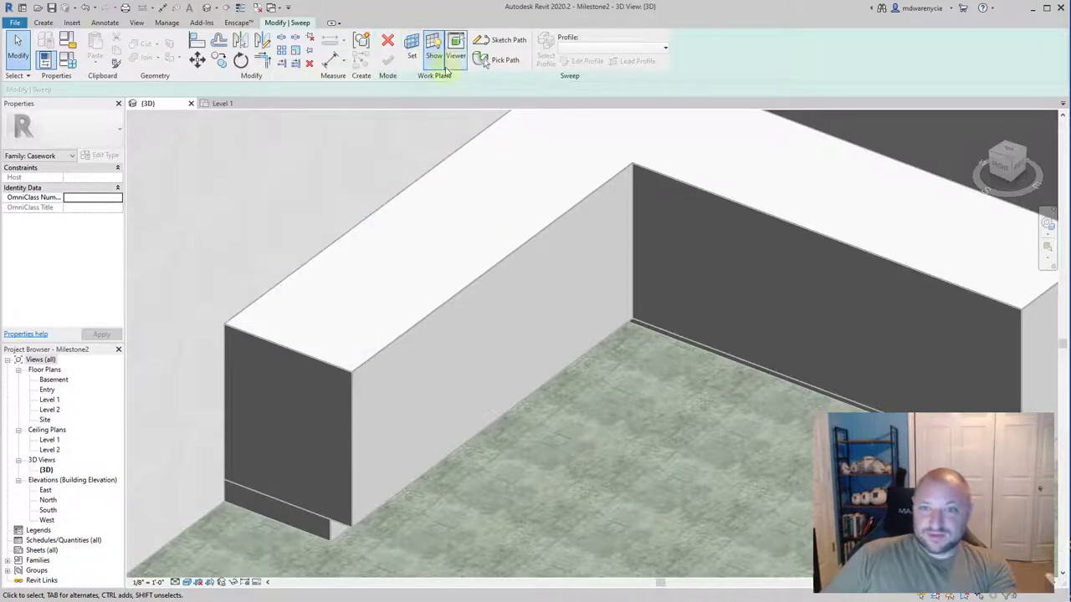
click(411, 49)
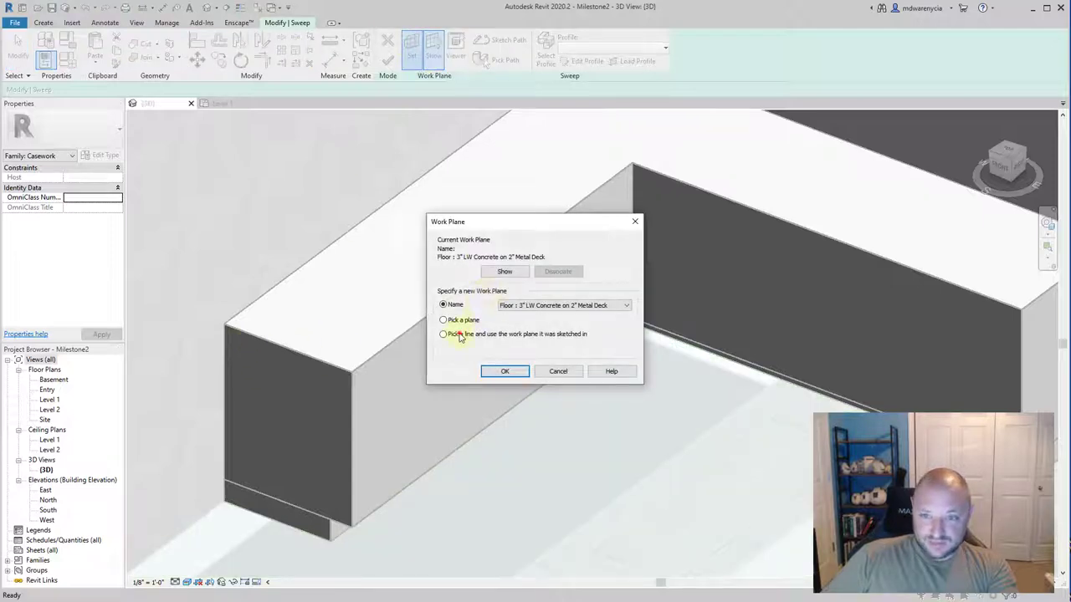
click(506, 372)
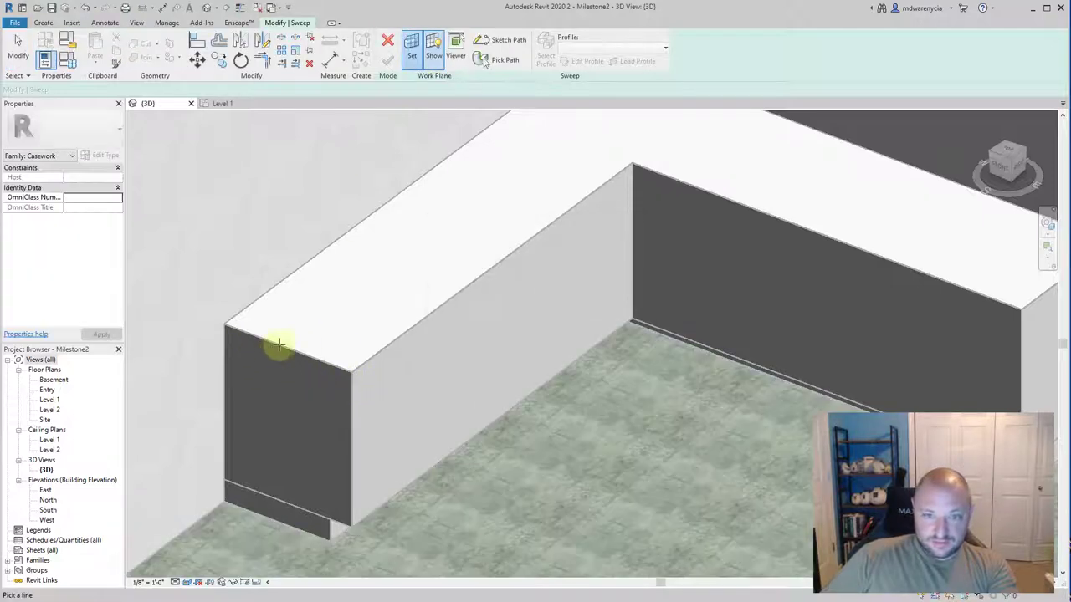
click(412, 56)
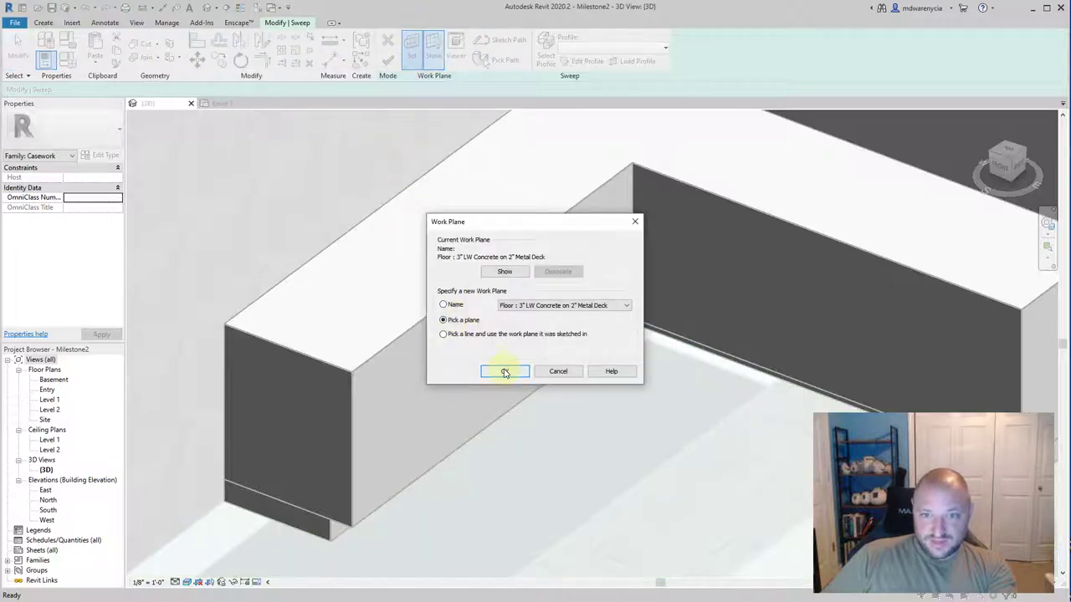
click(505, 373)
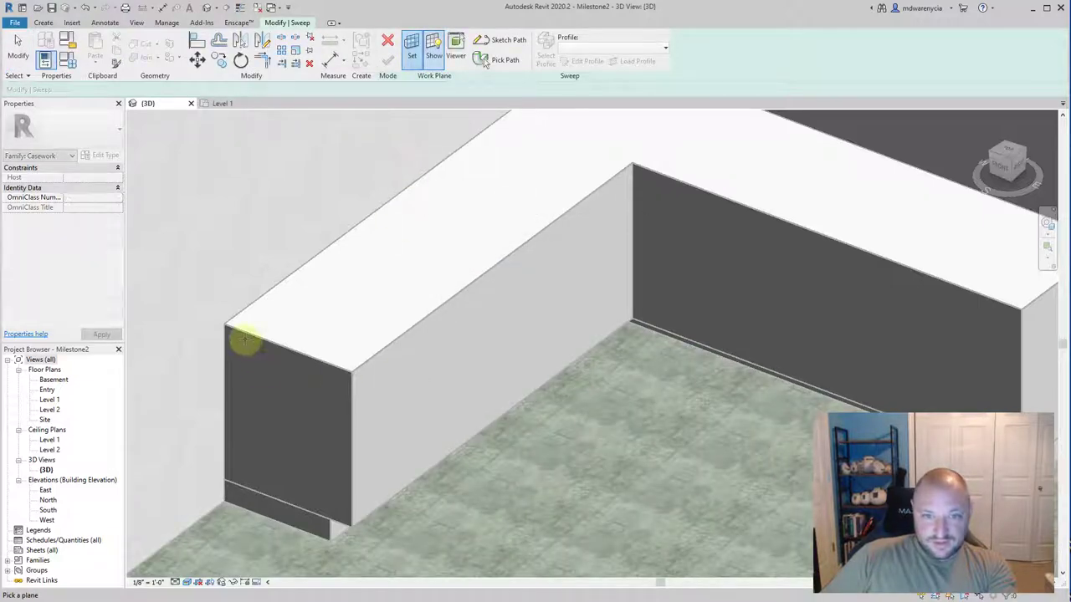
click(263, 375)
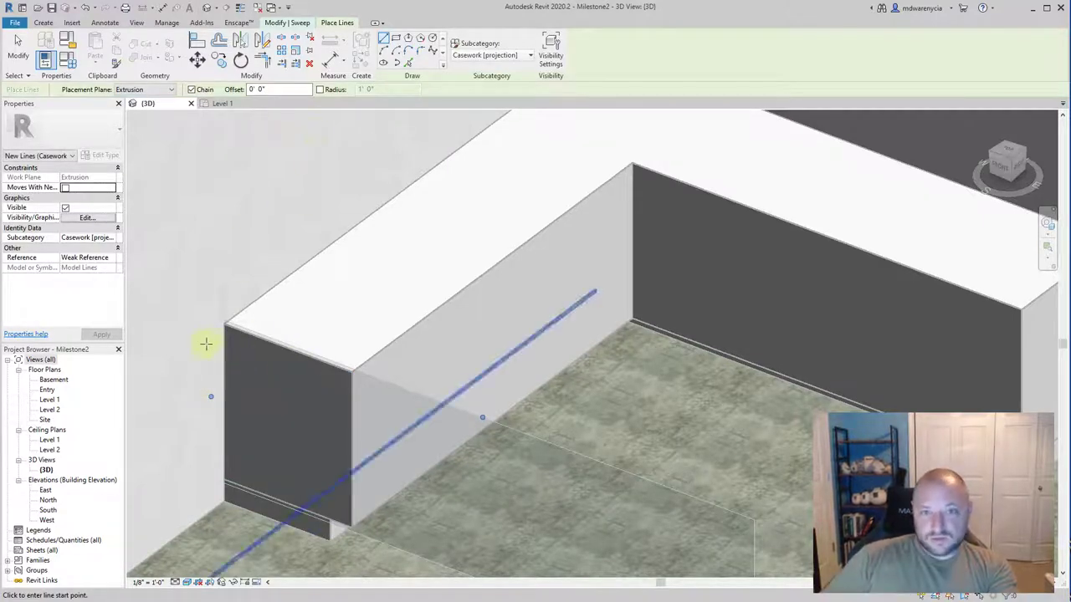
Draw a closed countertop profile 1 1/2" high and about 2' 1 1/4" long along the top edge of the cabinet's end face.
scroll(240, 311, up, 4)
shift+middle_drag(259, 368, 342, 392)
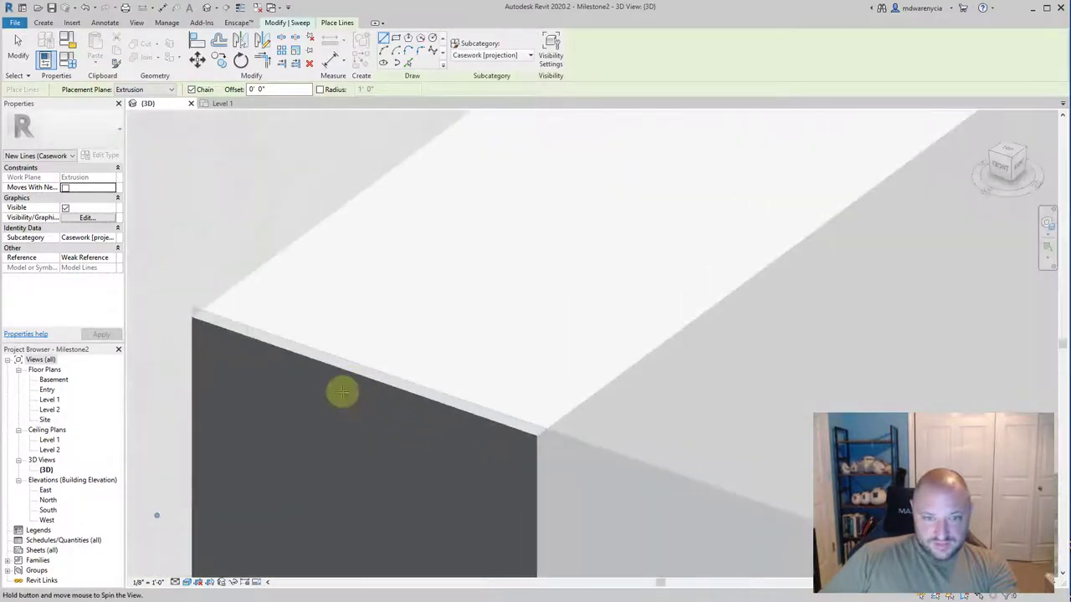
click(192, 316)
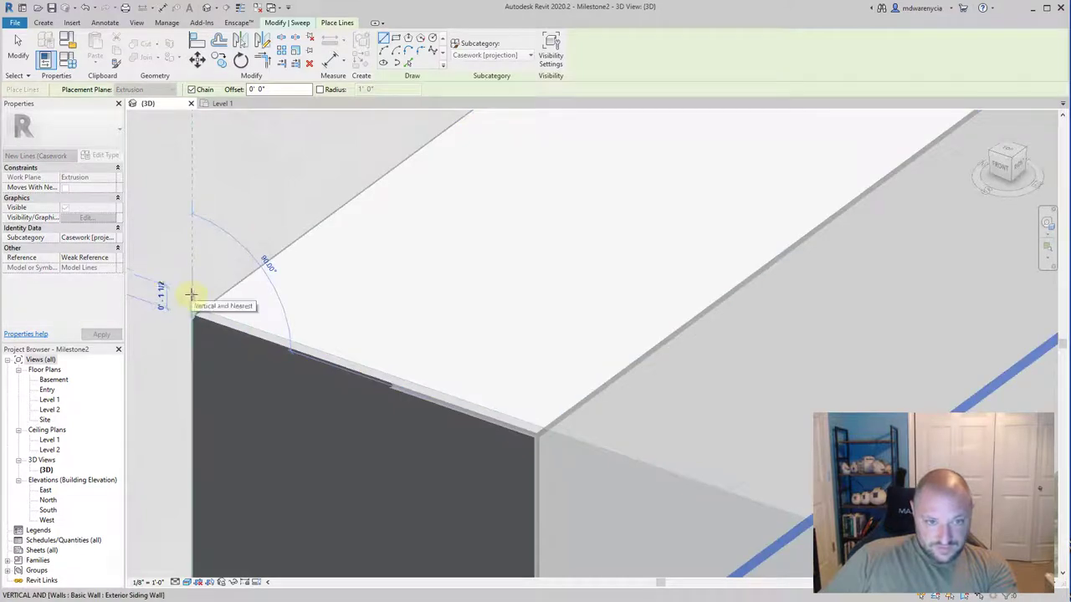
click(191, 295)
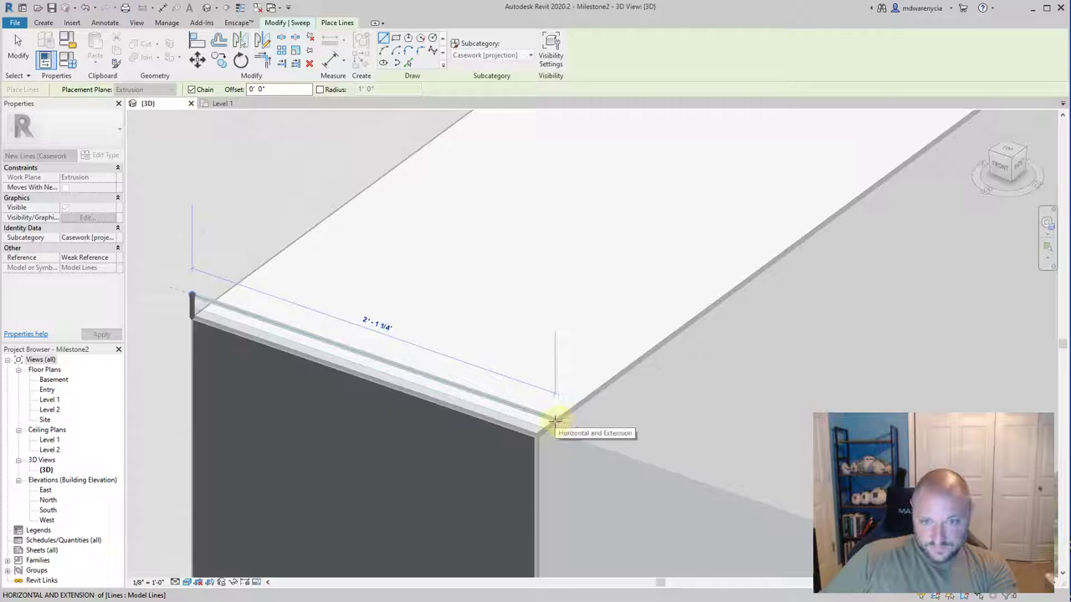
click(554, 420)
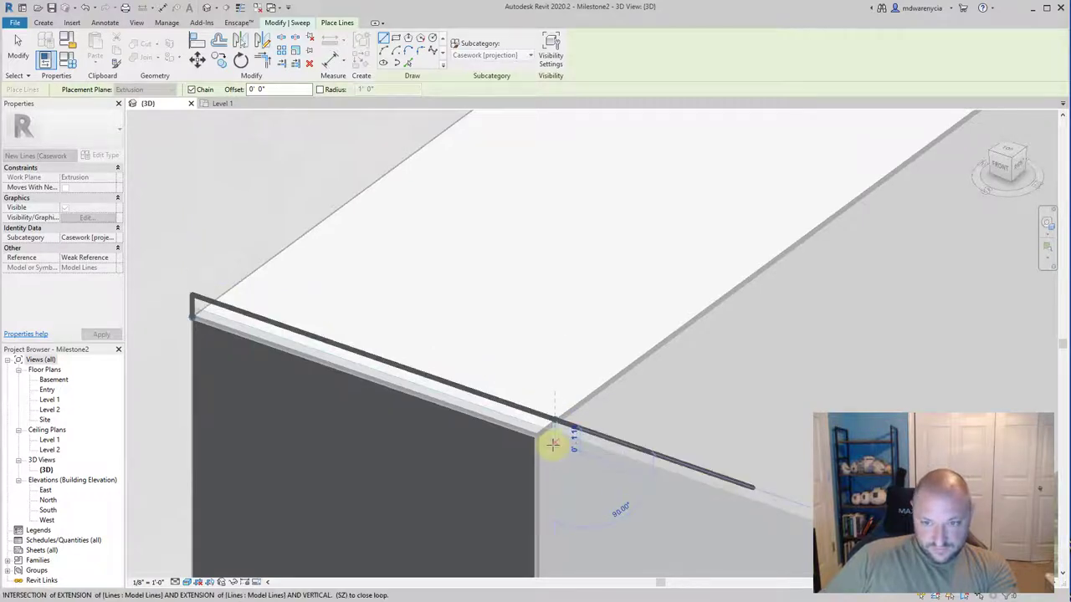
click(553, 443)
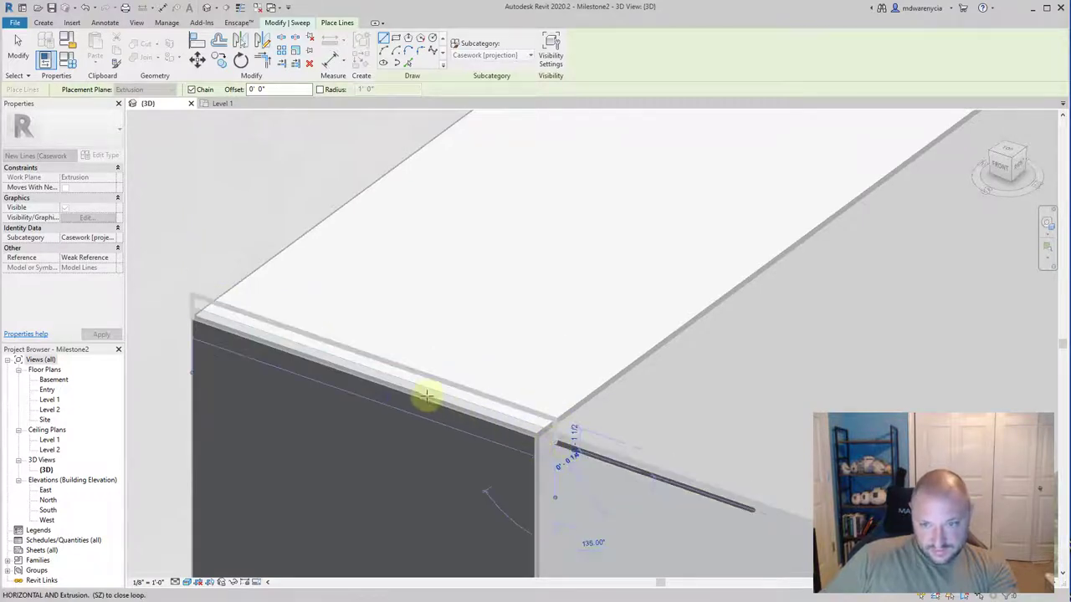
click(193, 316)
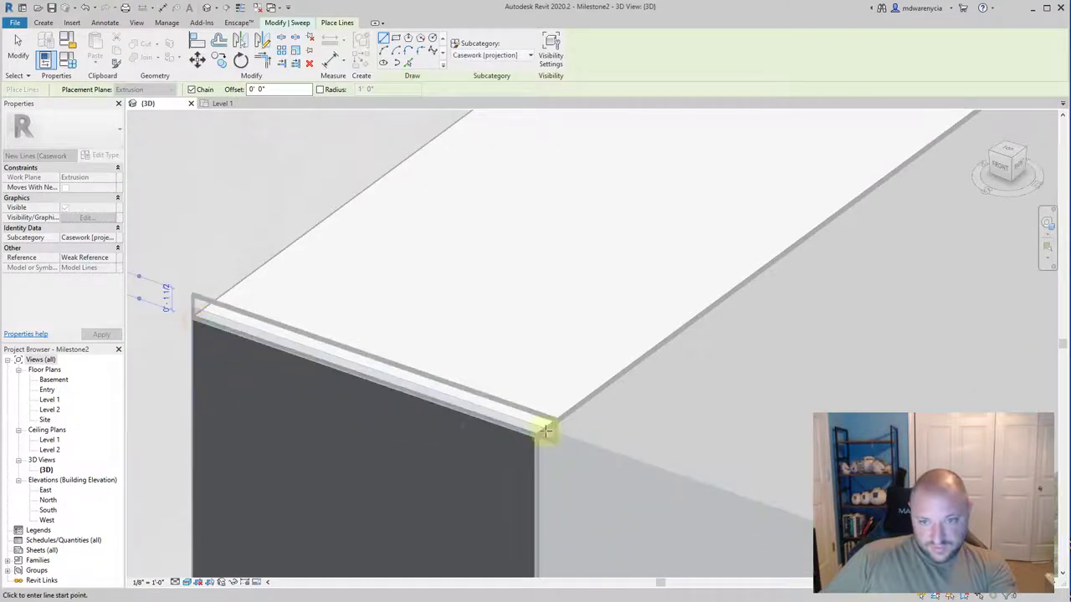
key(Escape)
Start the sweep path sketch and draw a line along the first leg's wall-side top edge to the room corner.
scroll(552, 421, up, 1)
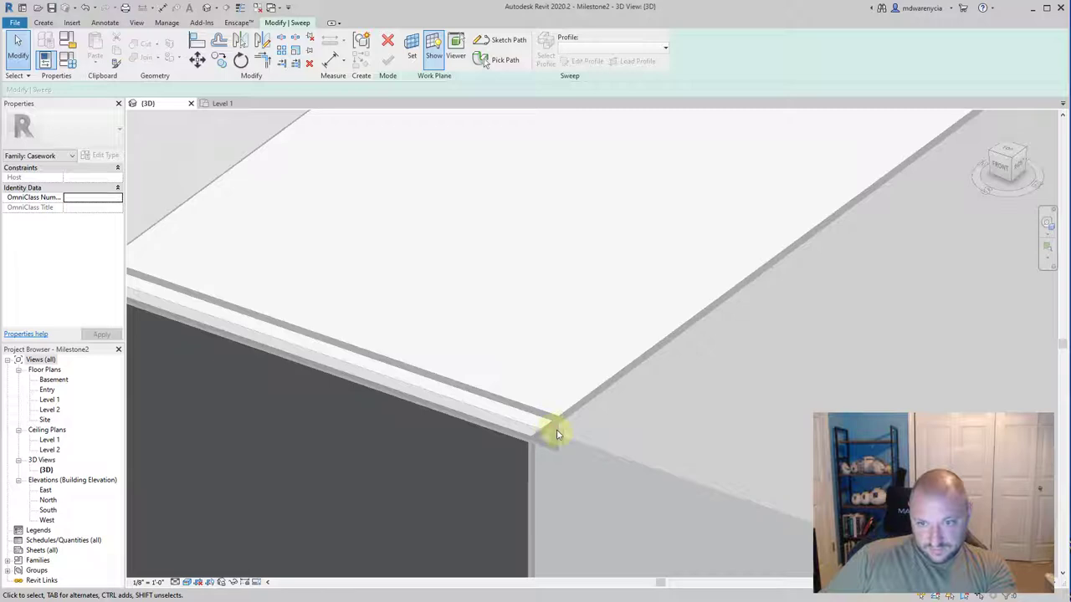
shift+middle_drag(466, 398, 516, 423)
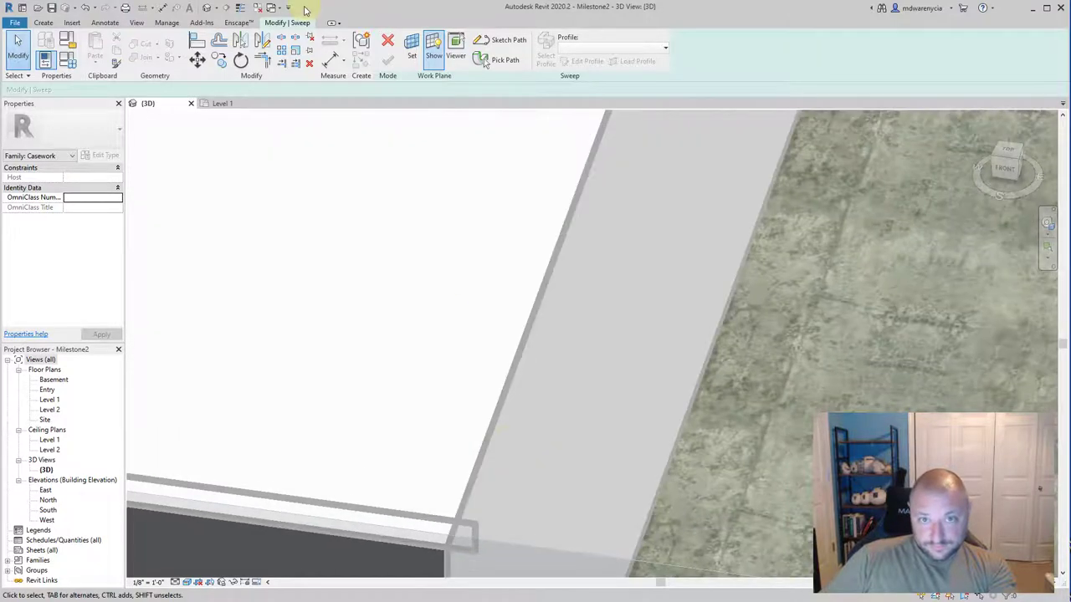
middle_drag(351, 364, 383, 277)
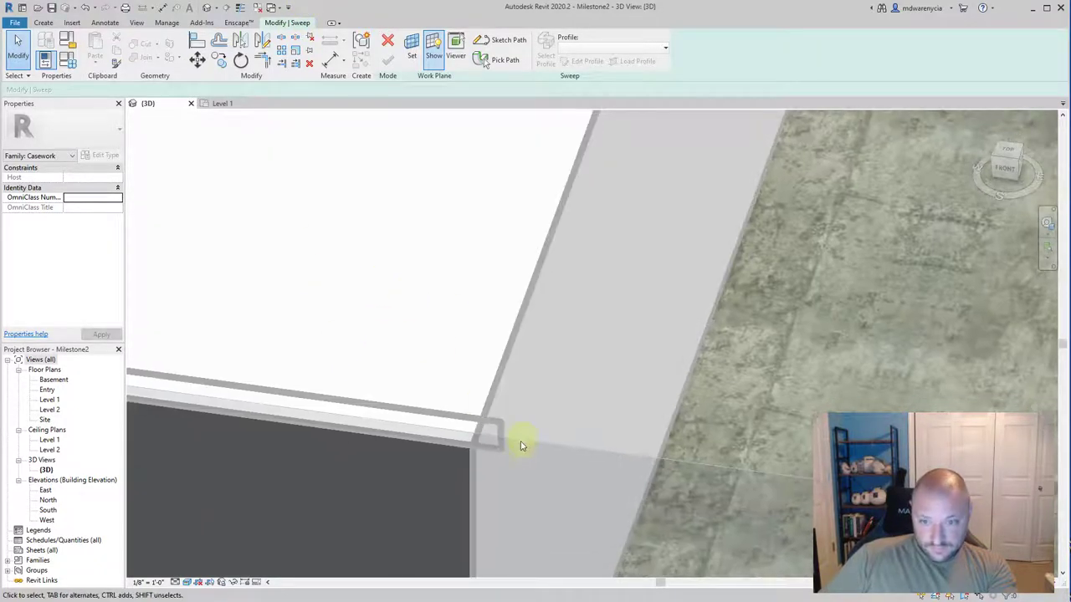
scroll(485, 430, down, 2)
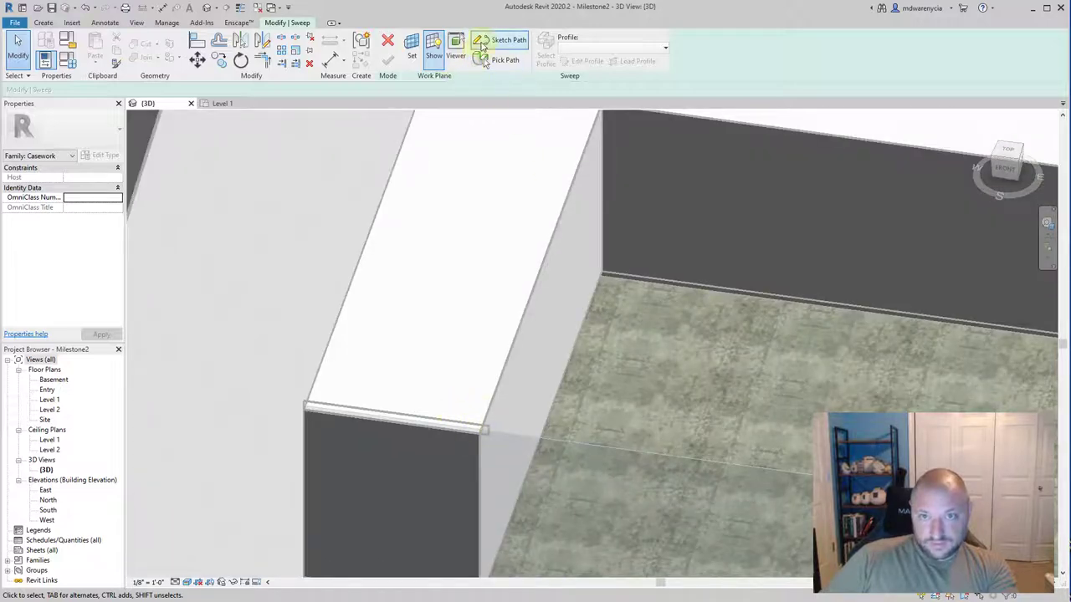
click(486, 42)
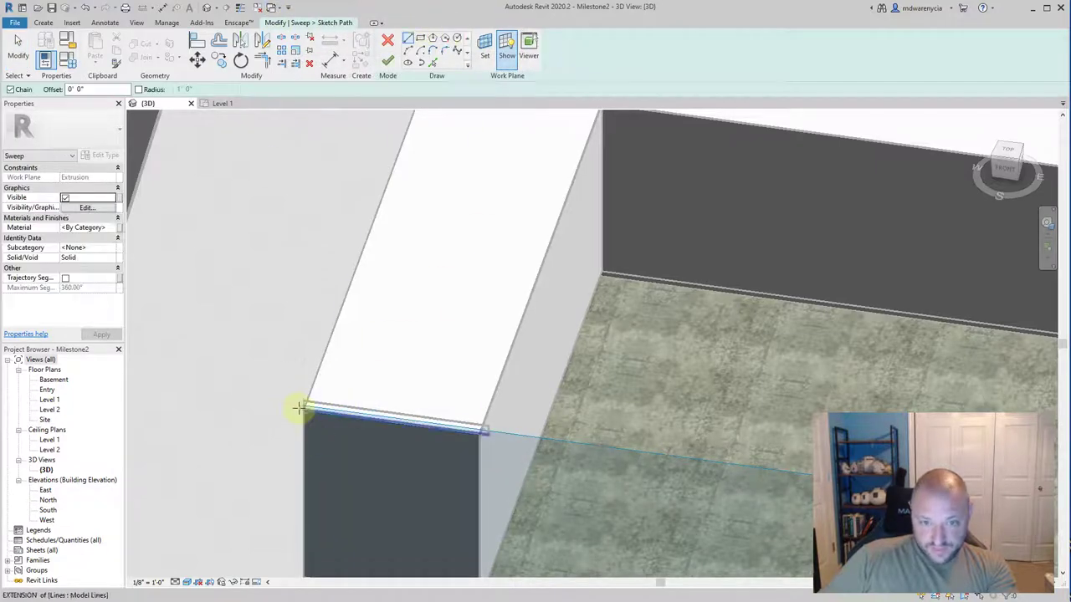
click(306, 407)
scroll(323, 371, down, 4)
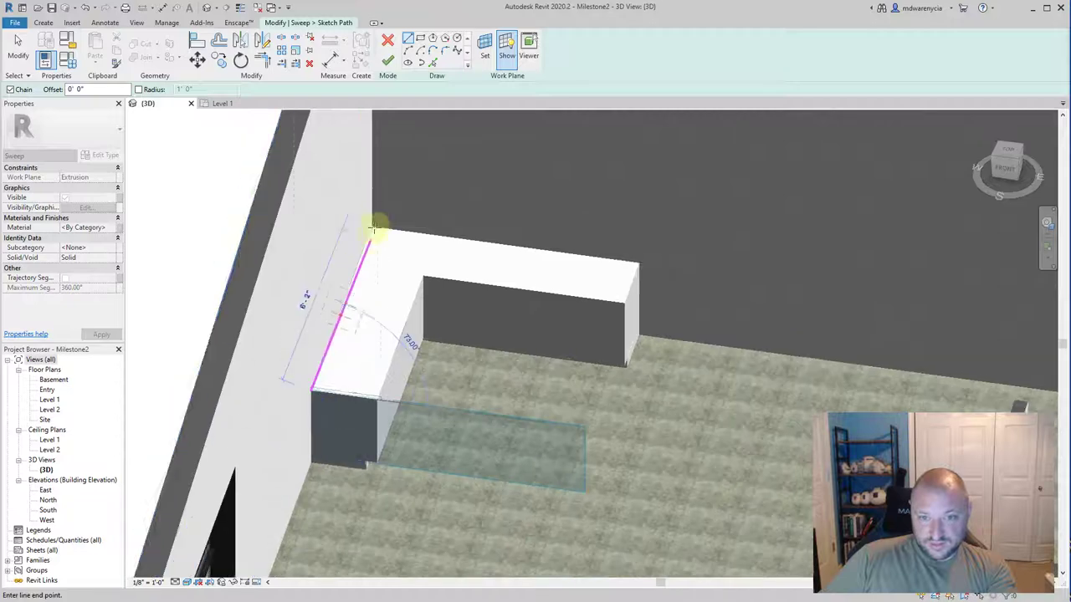
scroll(377, 227, up, 1)
scroll(370, 226, up, 4)
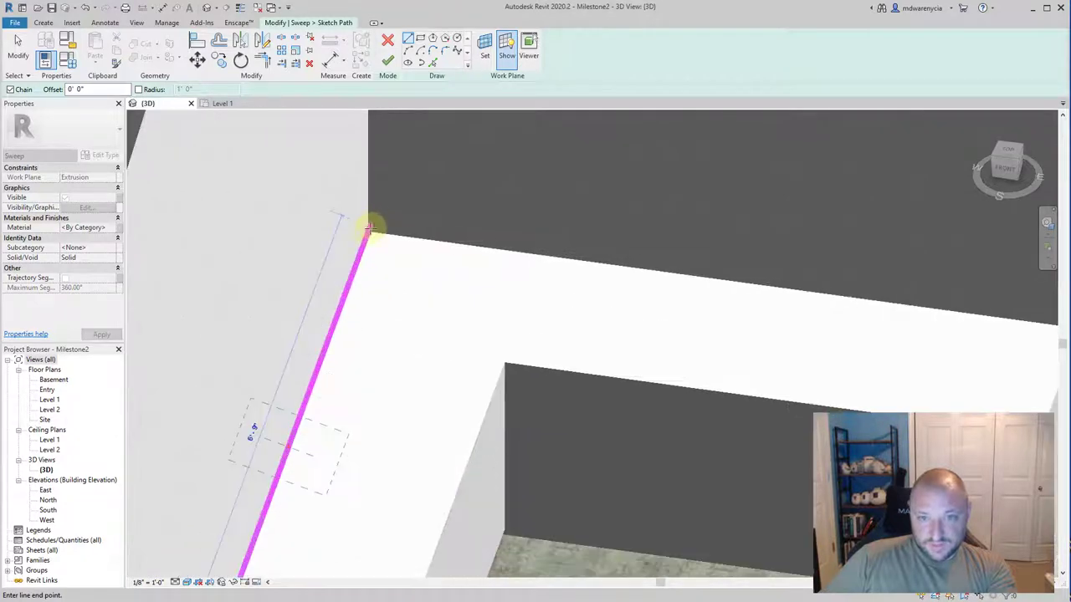
click(371, 226)
scroll(366, 267, down, 3)
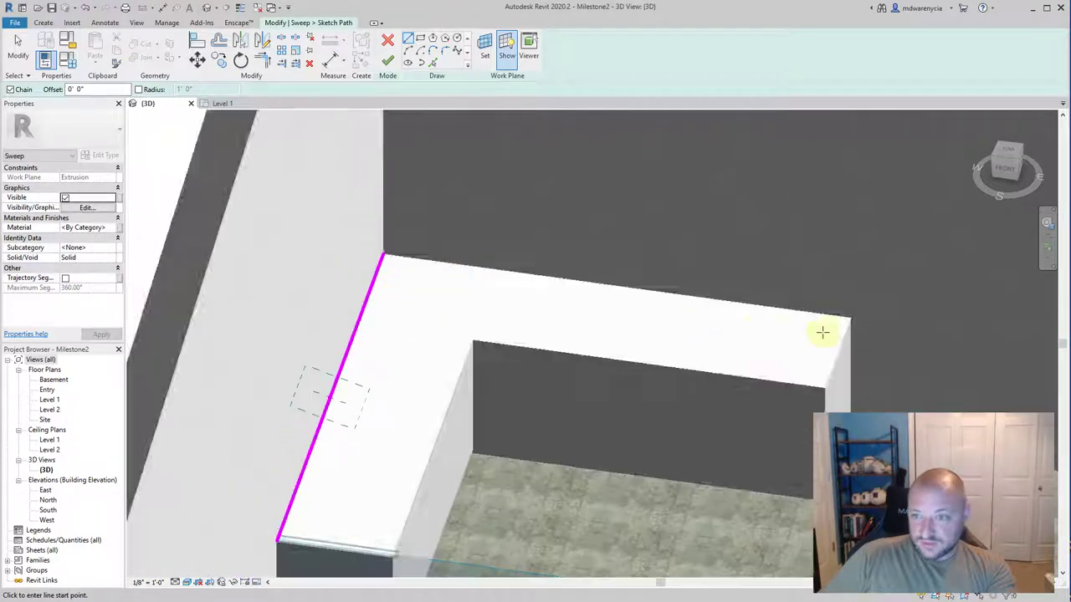
Continue the sweep path along the second leg's wall-side top edge to its end and finish the path sketch.
click(383, 254)
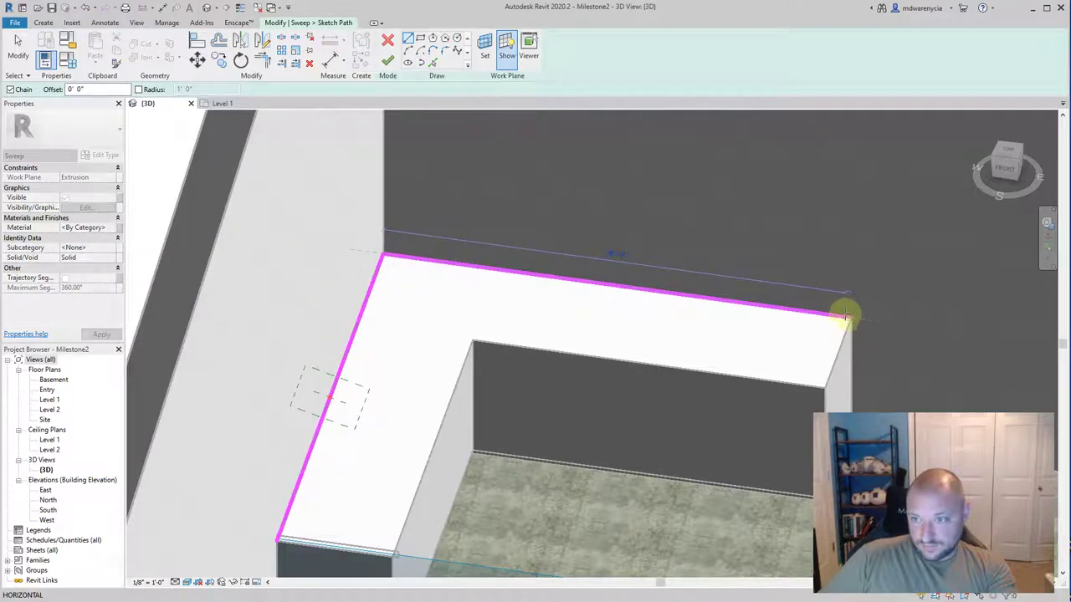
click(850, 317)
key(Escape)
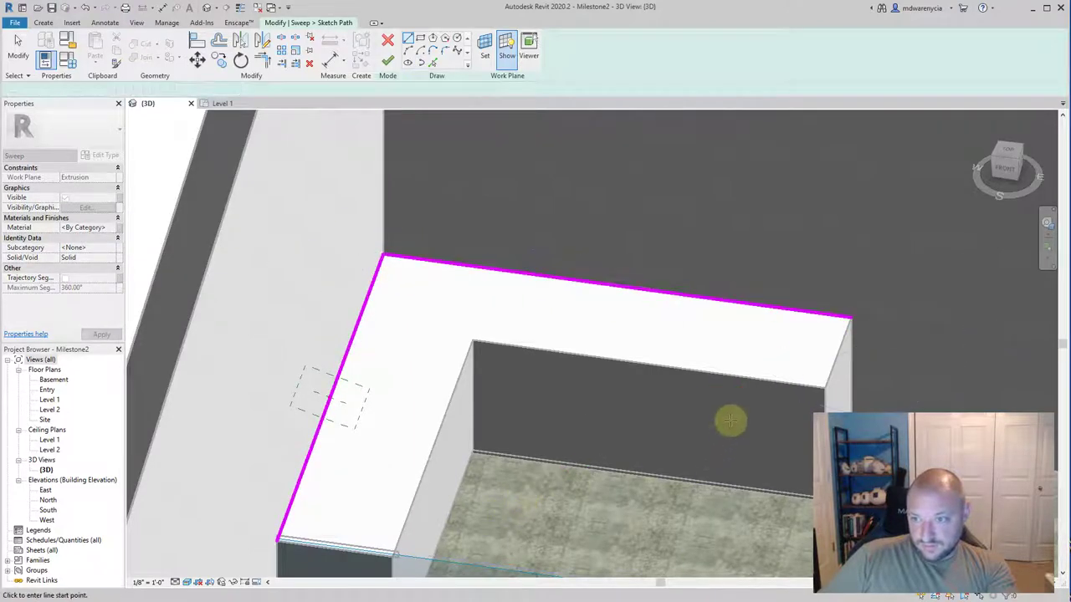
key(Escape)
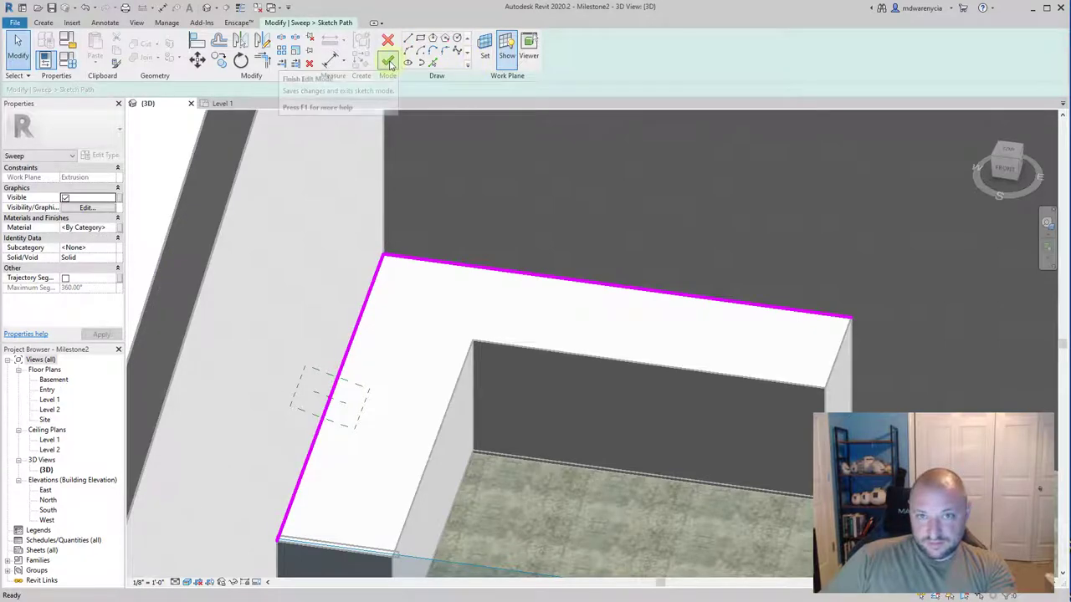
click(389, 63)
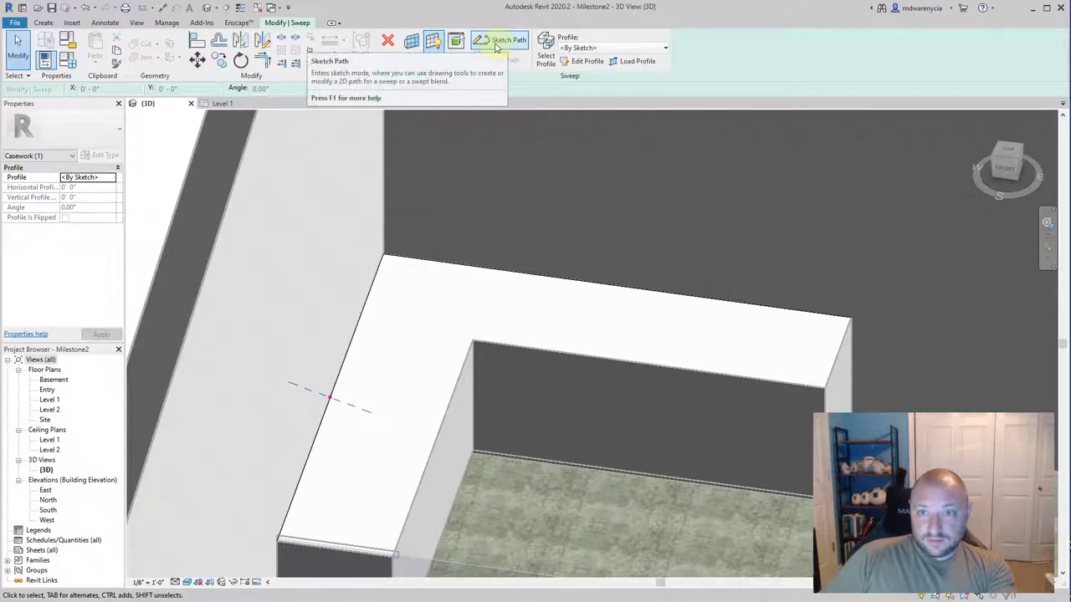
Select the sweep's sketch-based profile at the middle of the path's first leg.
click(368, 150)
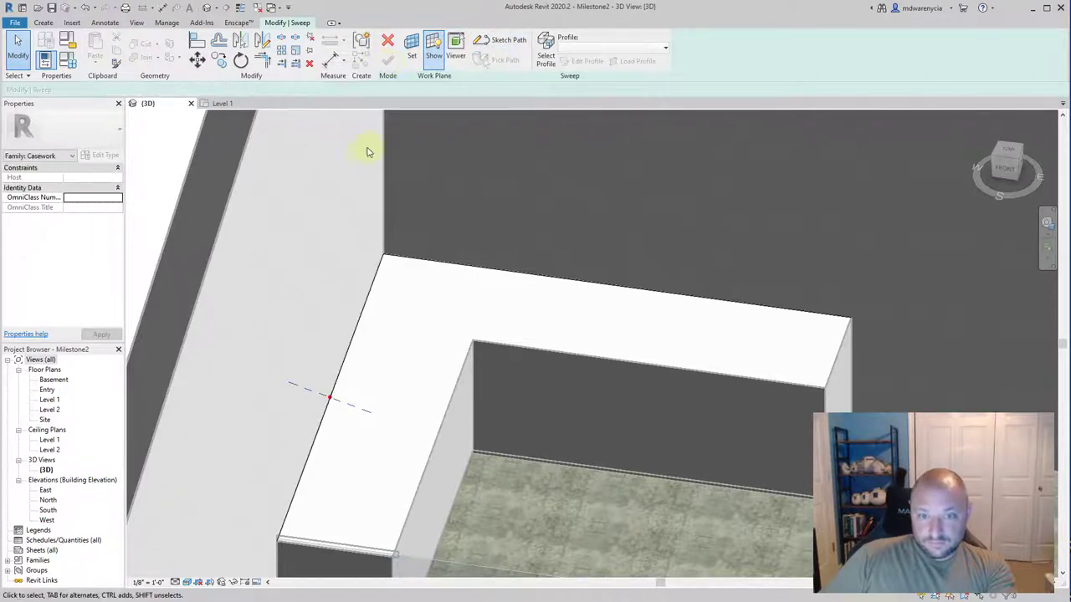
click(327, 398)
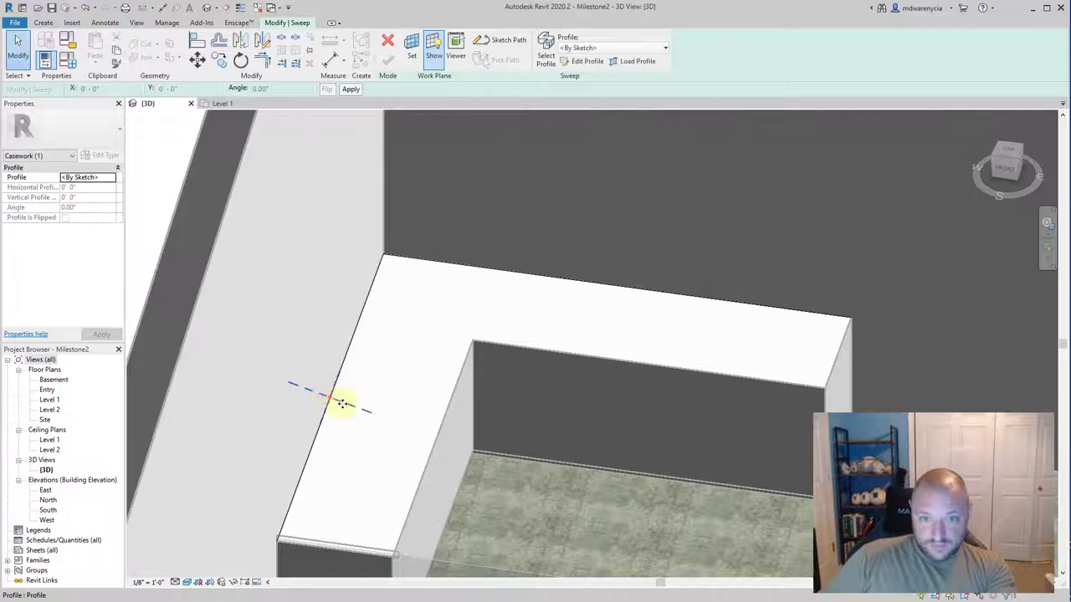
shift+middle_drag(387, 453, 334, 457)
middle_drag(386, 479, 419, 446)
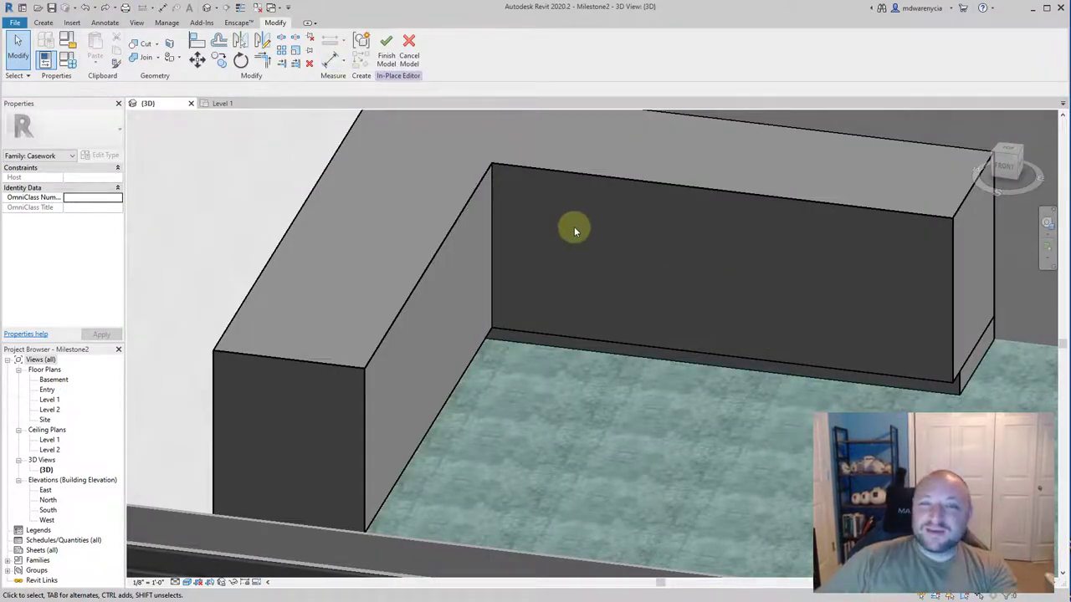
Start a new sweep and pick the cabinet's two wall-side top edges as its path, finishing the path.
shift+middle_drag(563, 279, 435, 301)
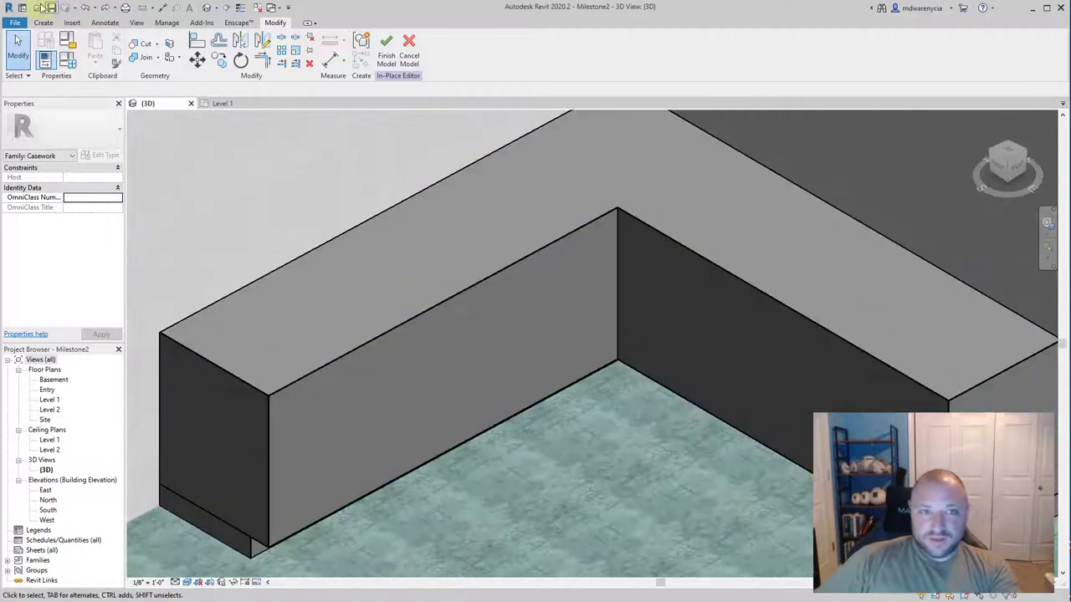
click(43, 24)
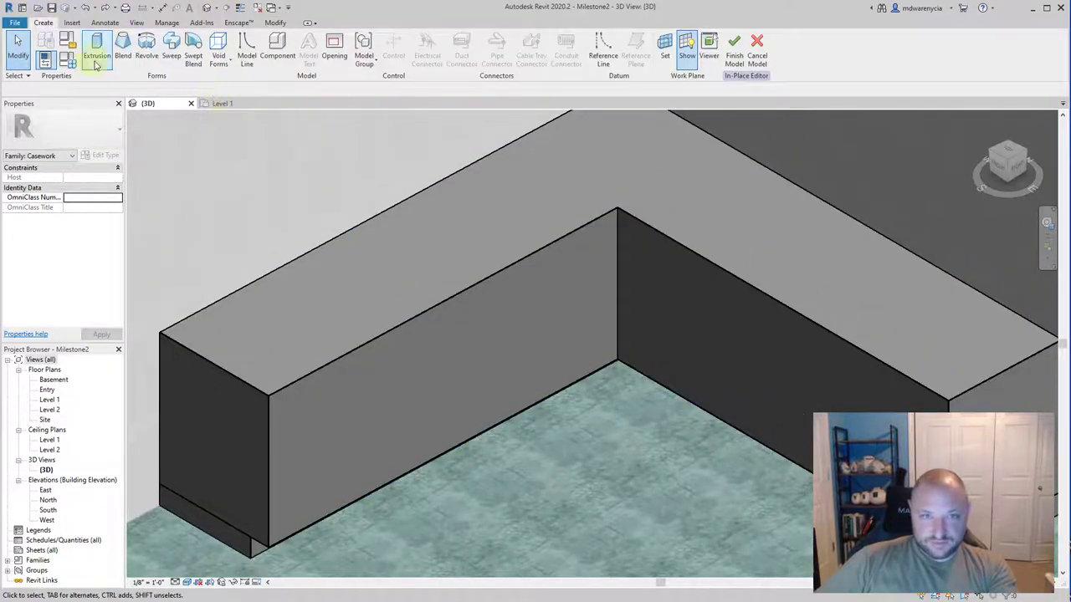
click(172, 46)
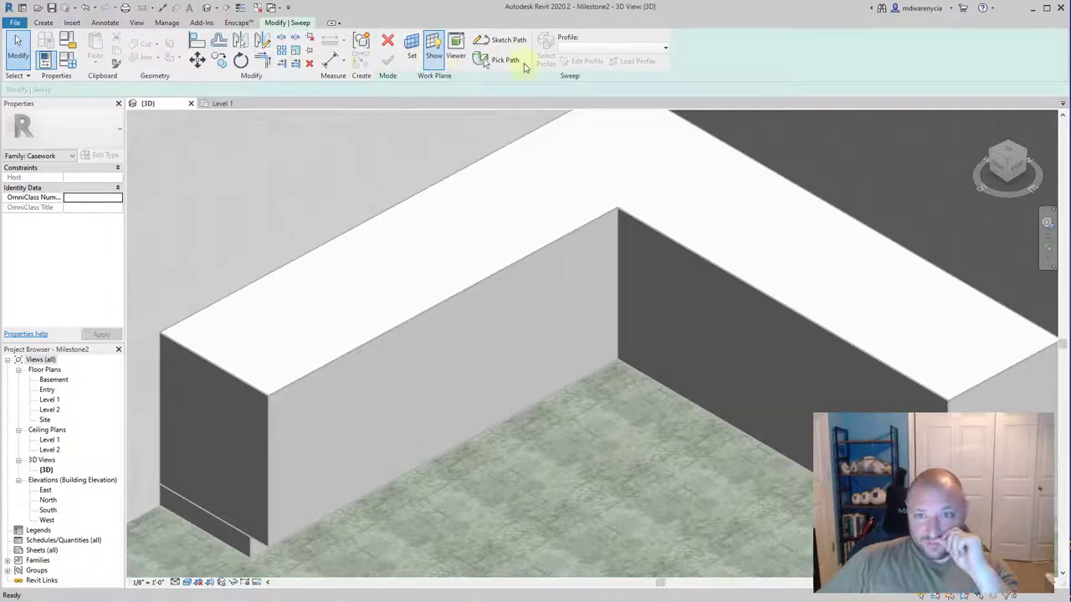
middle_drag(196, 276, 213, 334)
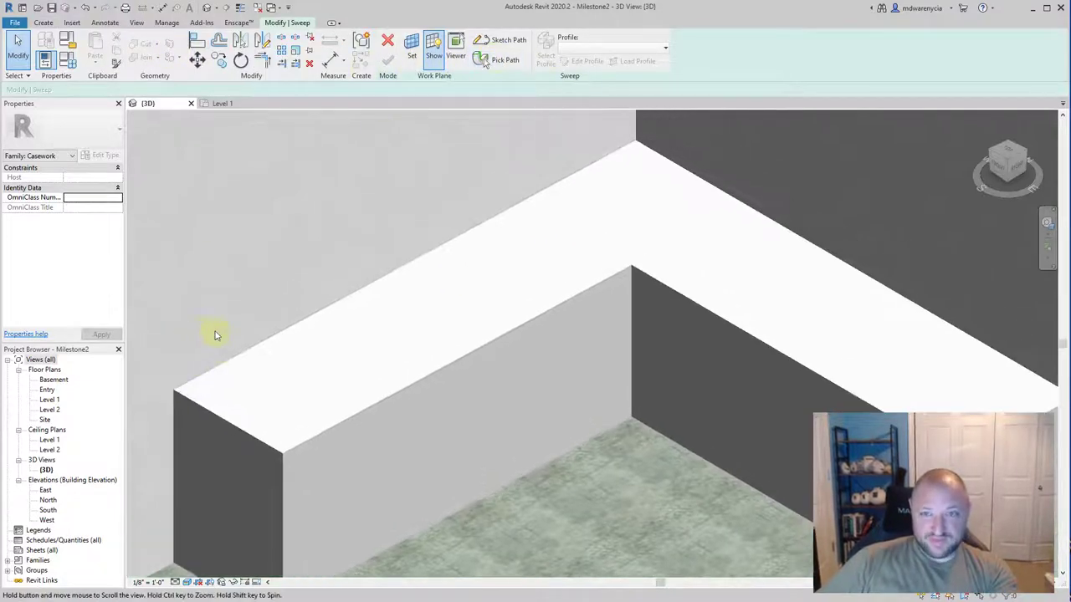
scroll(335, 301, down, 1)
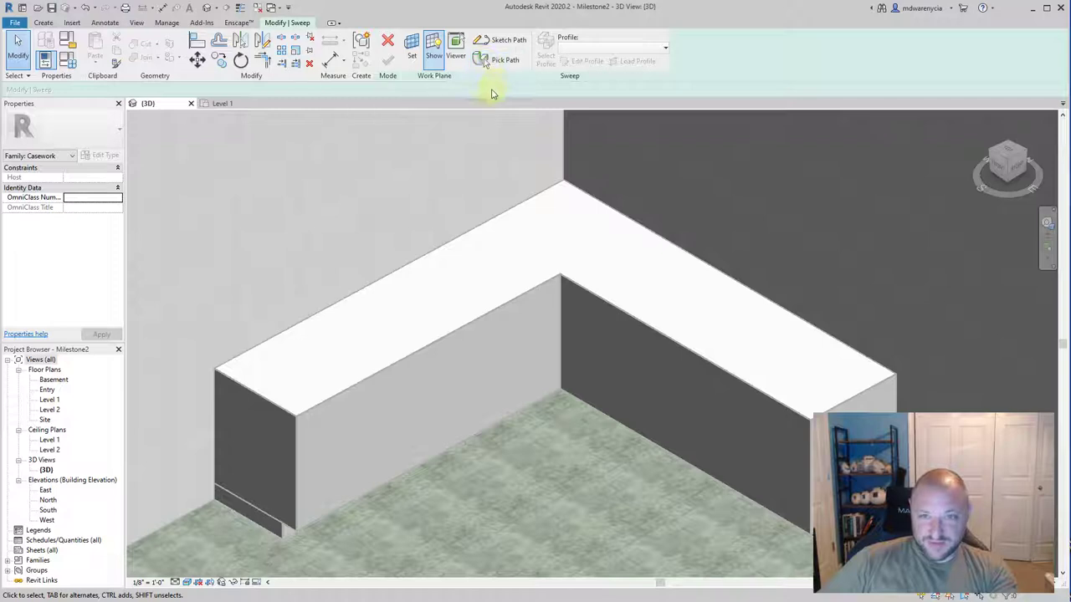
click(498, 60)
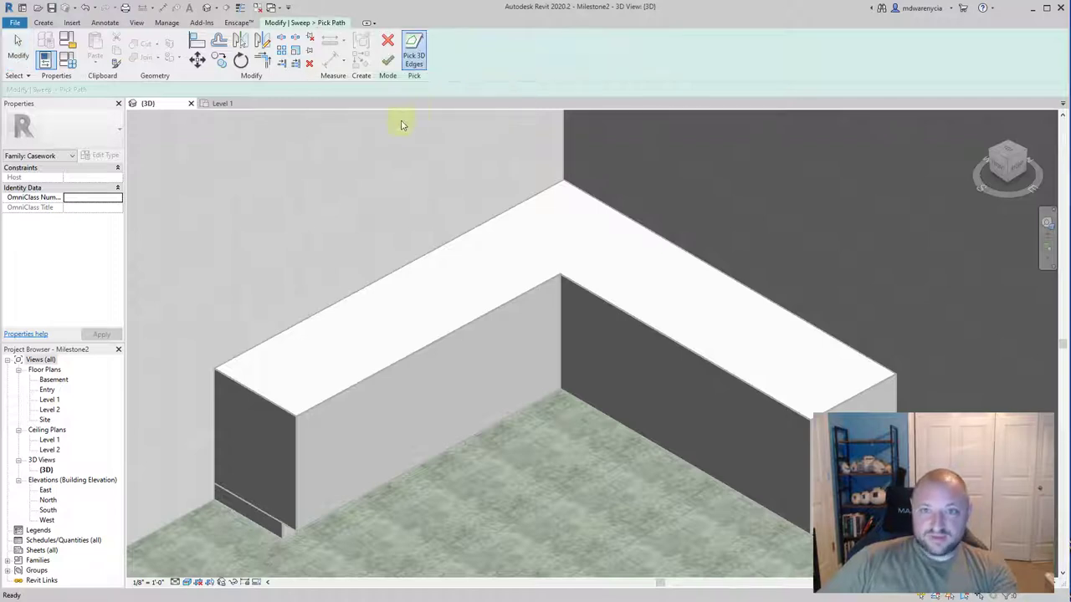
click(224, 357)
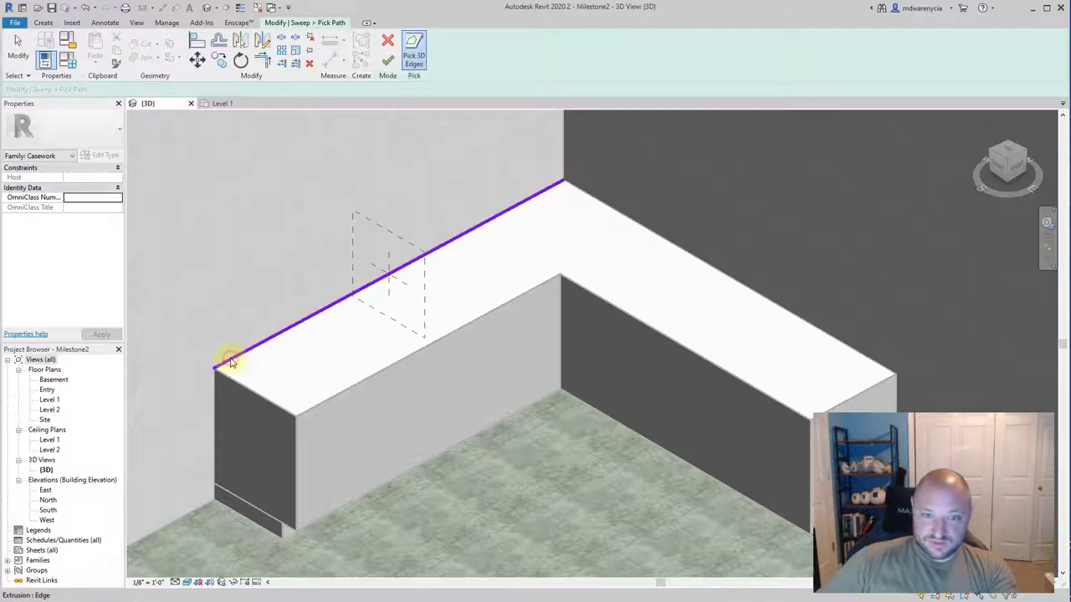
click(671, 244)
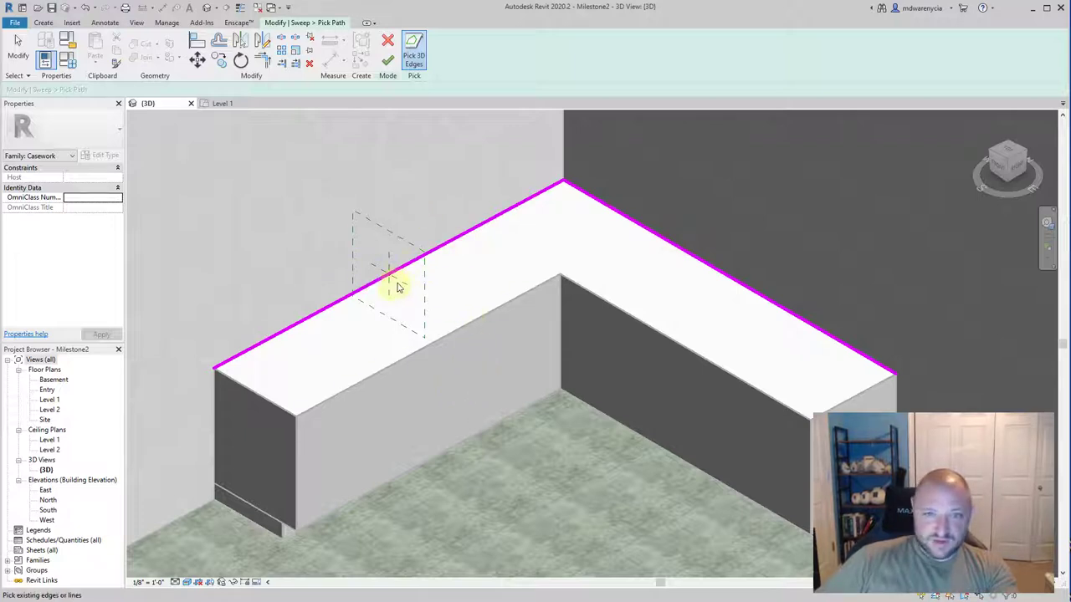
click(387, 60)
Edit the sweep's profile and draw its bottom line about 2' 0 3/4" long from the path across the first leg's top.
click(545, 50)
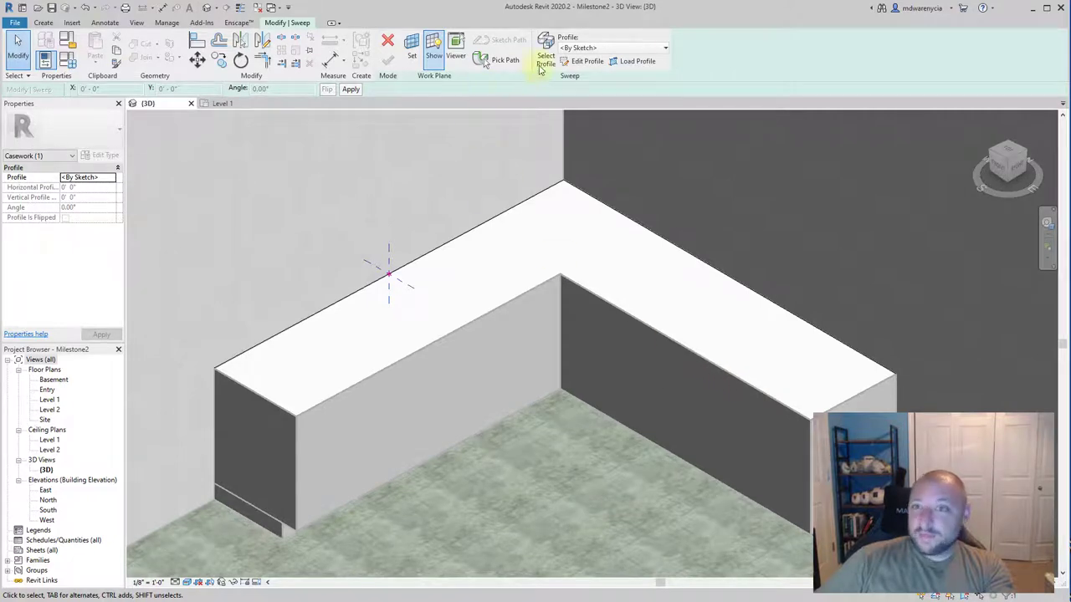
click(588, 60)
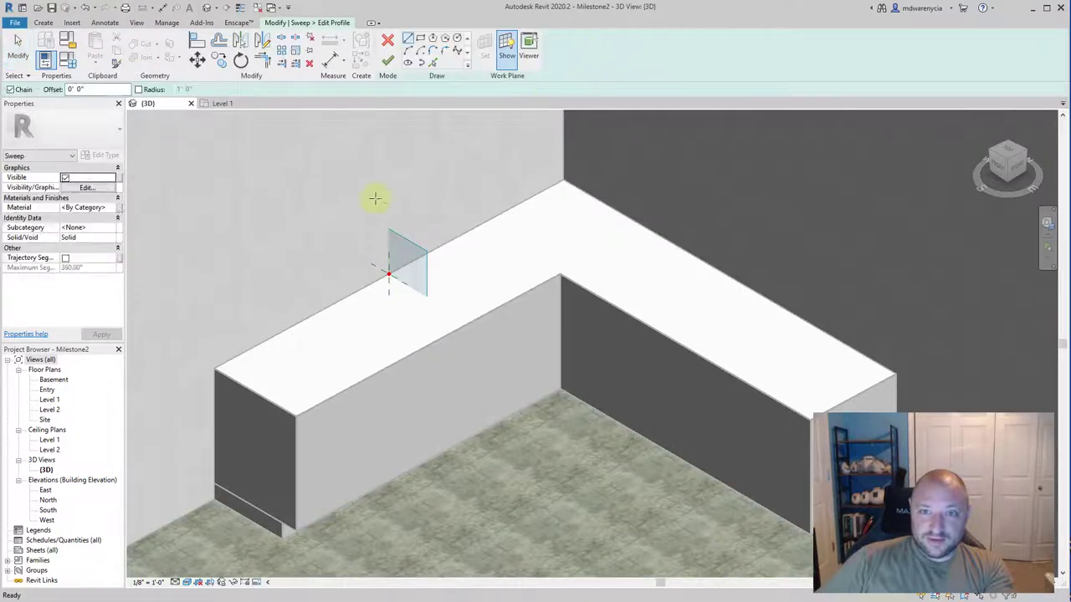
scroll(389, 311, up, 3)
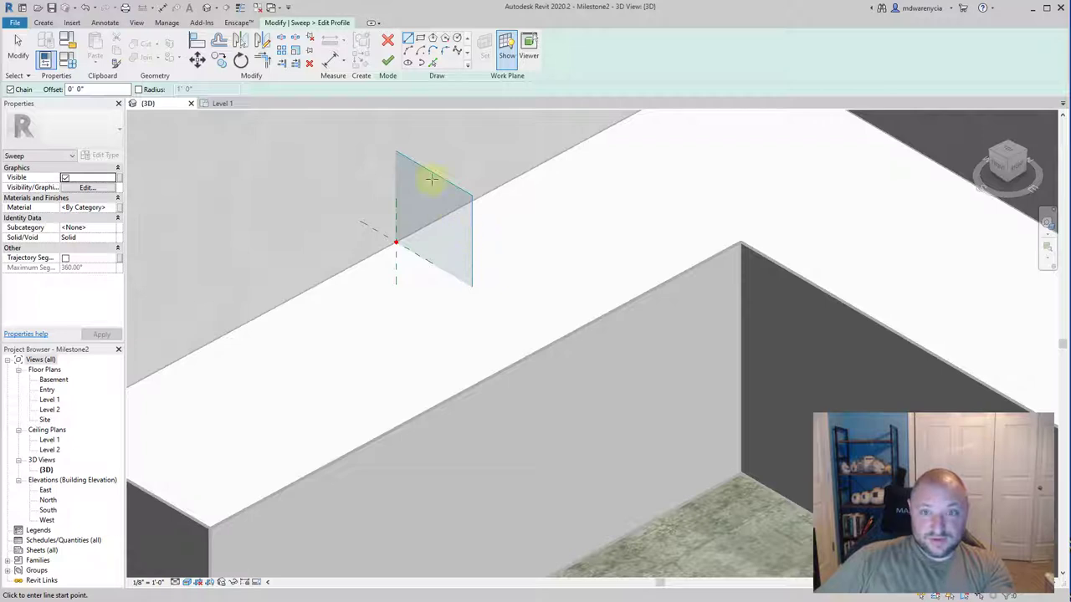
scroll(398, 238, up, 2)
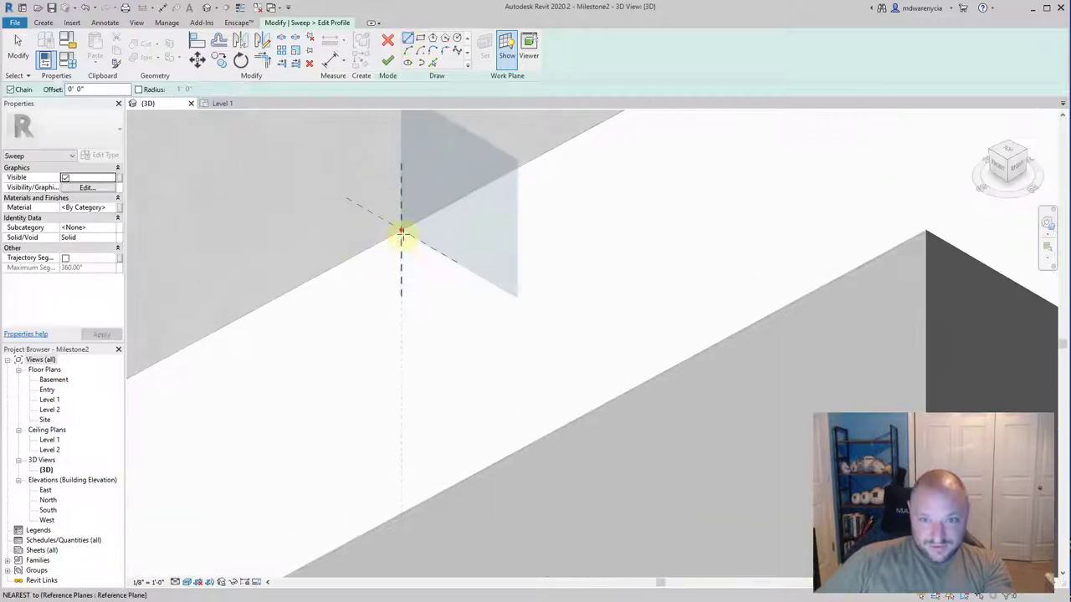
click(401, 230)
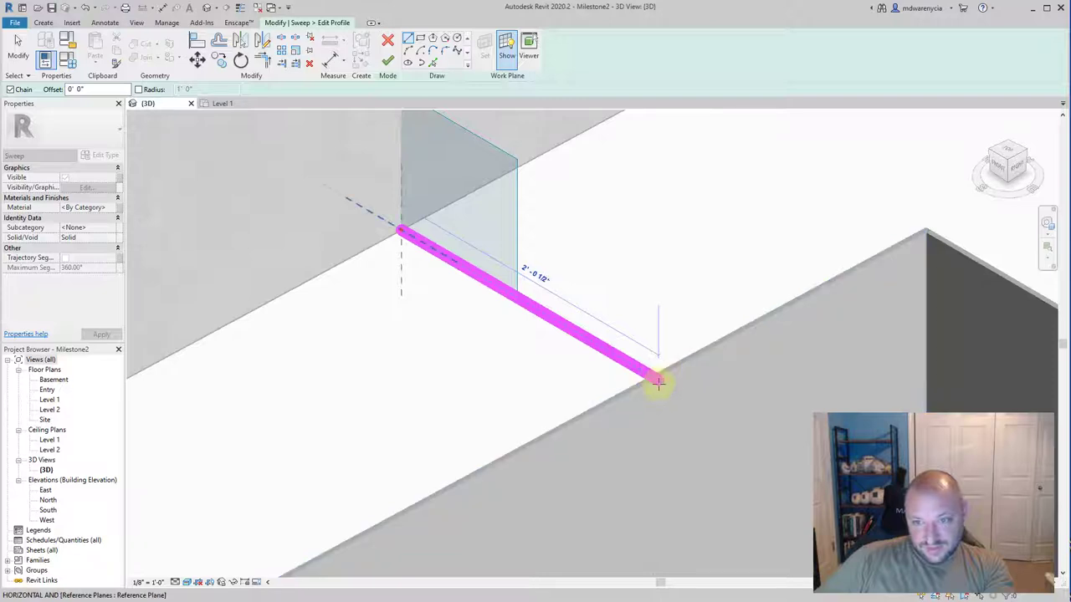
click(660, 385)
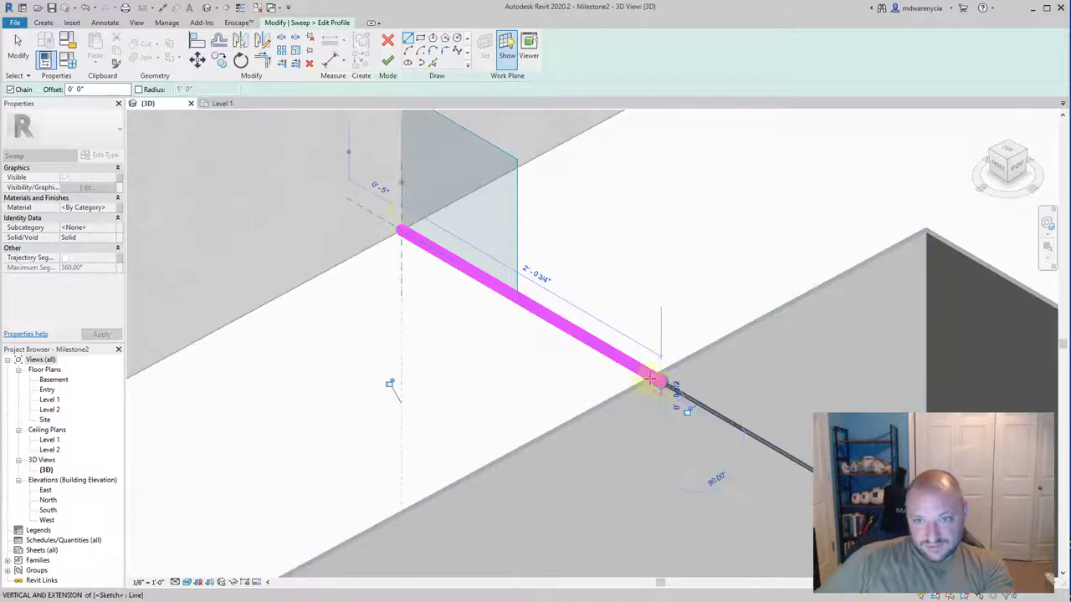
key(Escape)
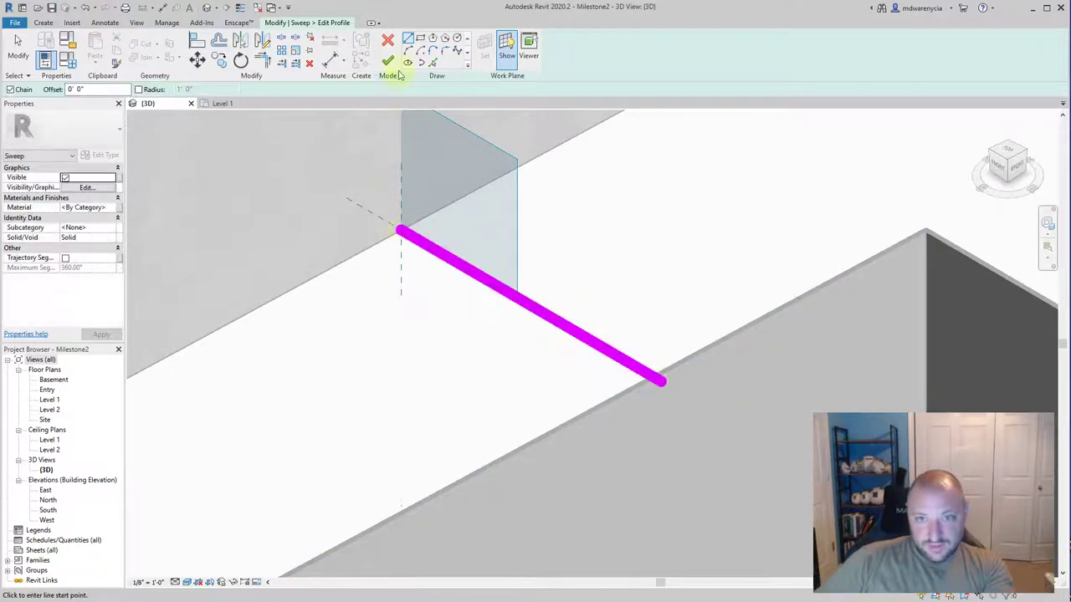
Draw the profile's short vertical wall-side line and a top line parallel to the bottom line, ending above its front end.
click(401, 232)
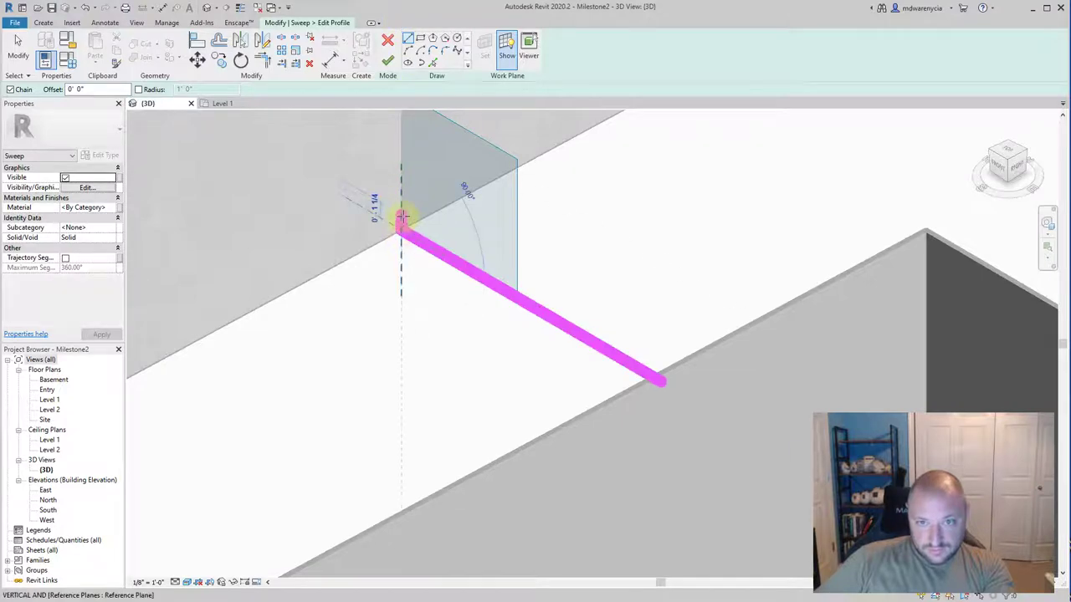
click(661, 366)
key(Escape)
Close the countertop profile's front end with a rounded arc joining the top and bottom lines.
mouse_move(633, 421)
shift+middle_down()
mouse_move(710, 382)
mouse_move(540, 374)
mouse_move(524, 392)
mouse_move(521, 507)
mouse_move(635, 459)
mouse_move(686, 380)
mouse_move(610, 356)
shift+middle_up()
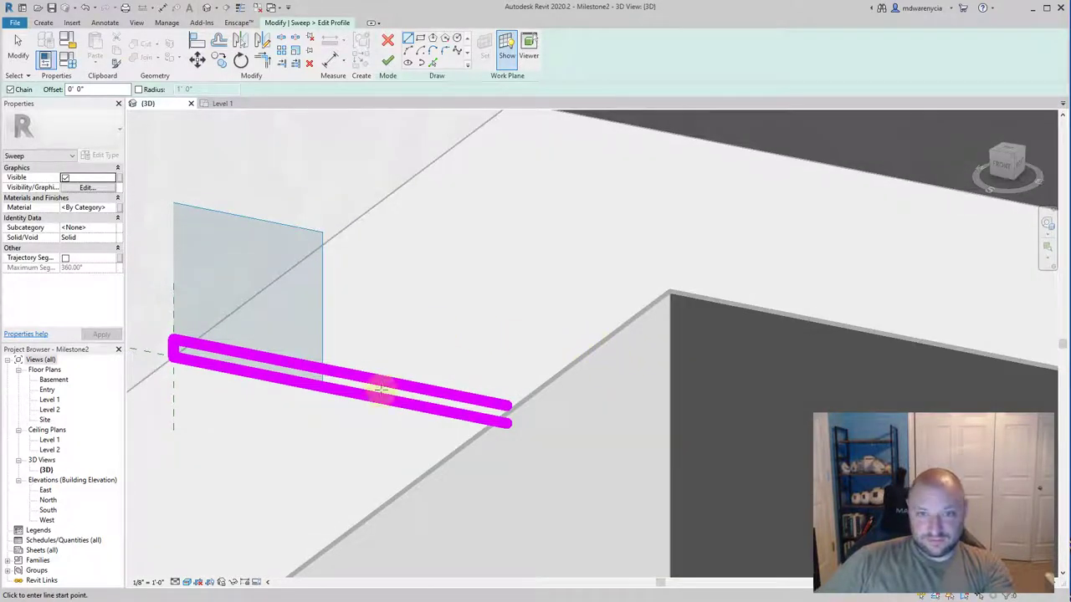
scroll(382, 389, up, 1)
shift+middle_drag(414, 440, 434, 430)
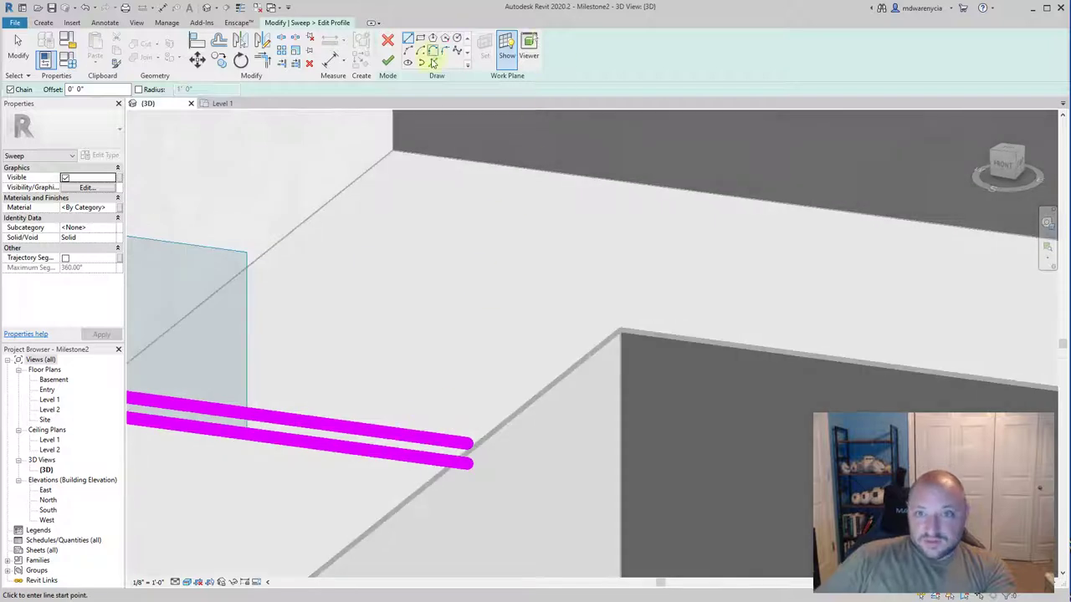
click(471, 443)
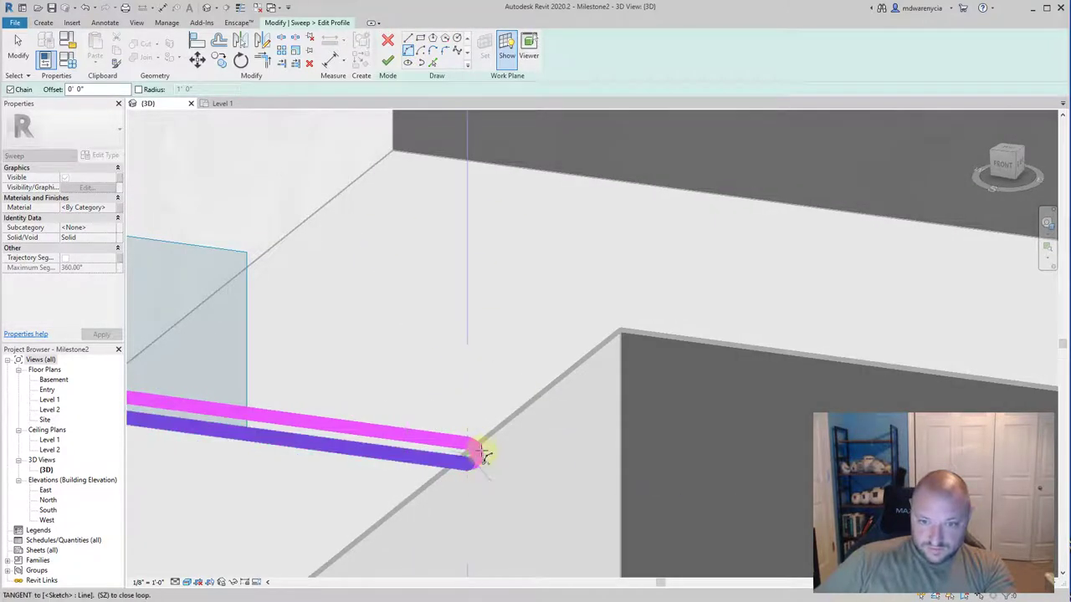
click(484, 453)
key(Escape)
shift+middle_drag(549, 390, 393, 460)
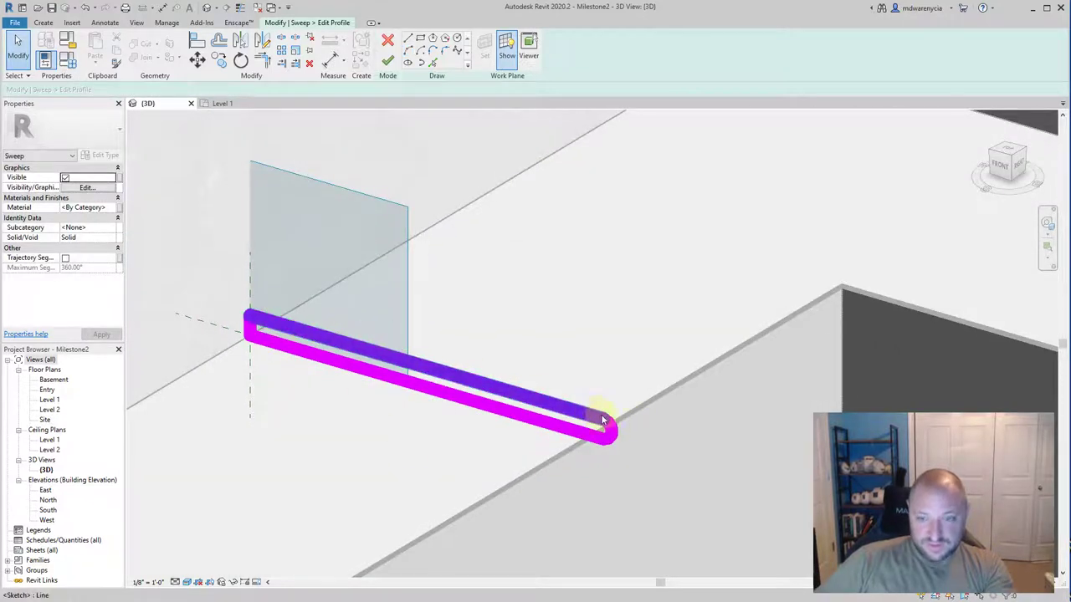
Finish the profile and the sweep to create the countertop with a rounded front edge.
scroll(365, 405, down, 5)
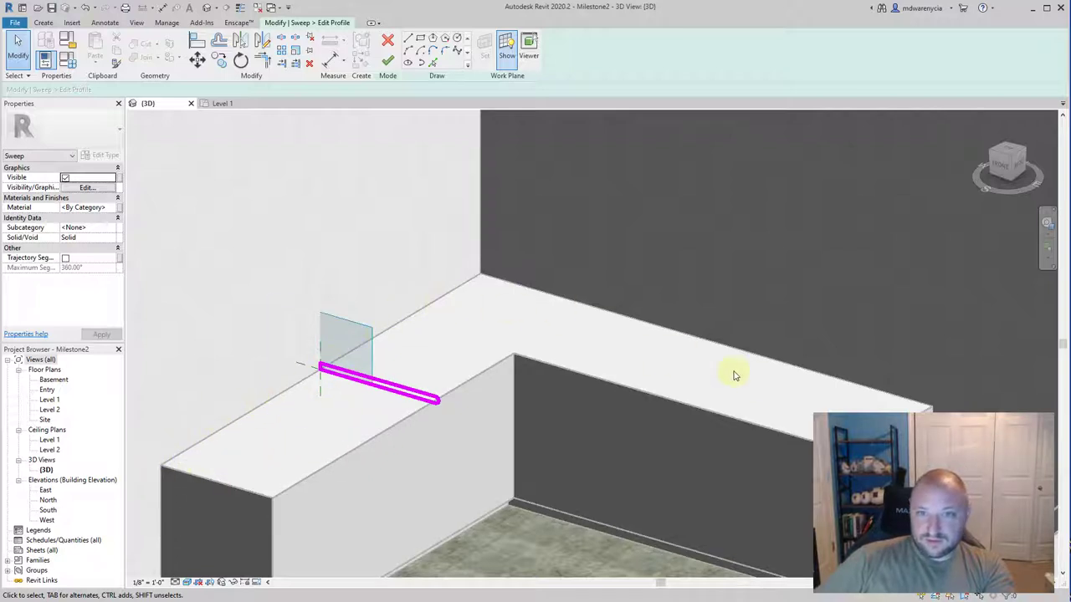
click(388, 60)
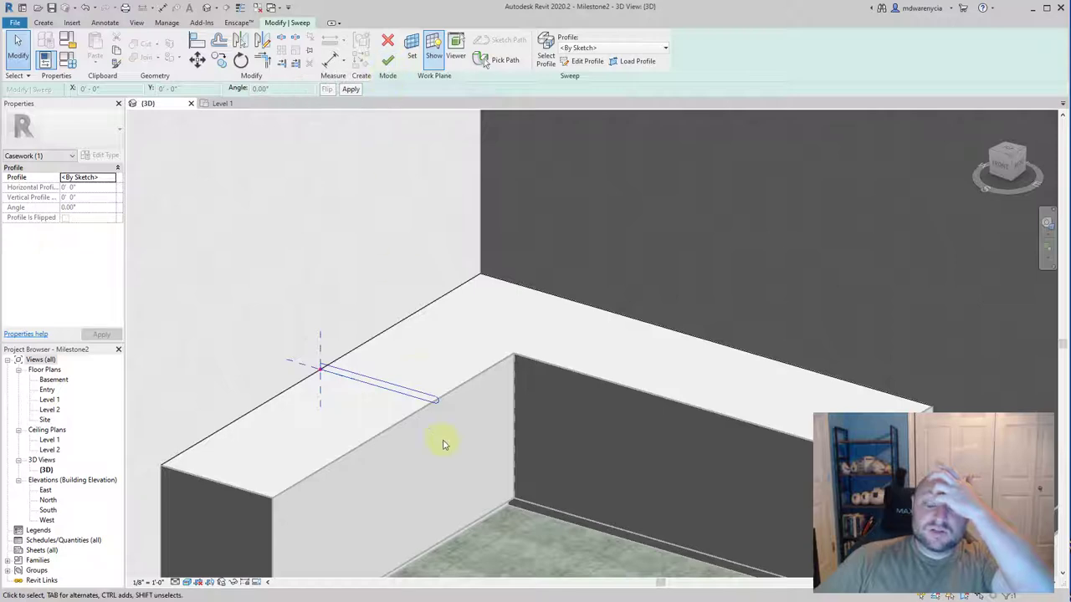
click(388, 60)
scroll(577, 423, down, 3)
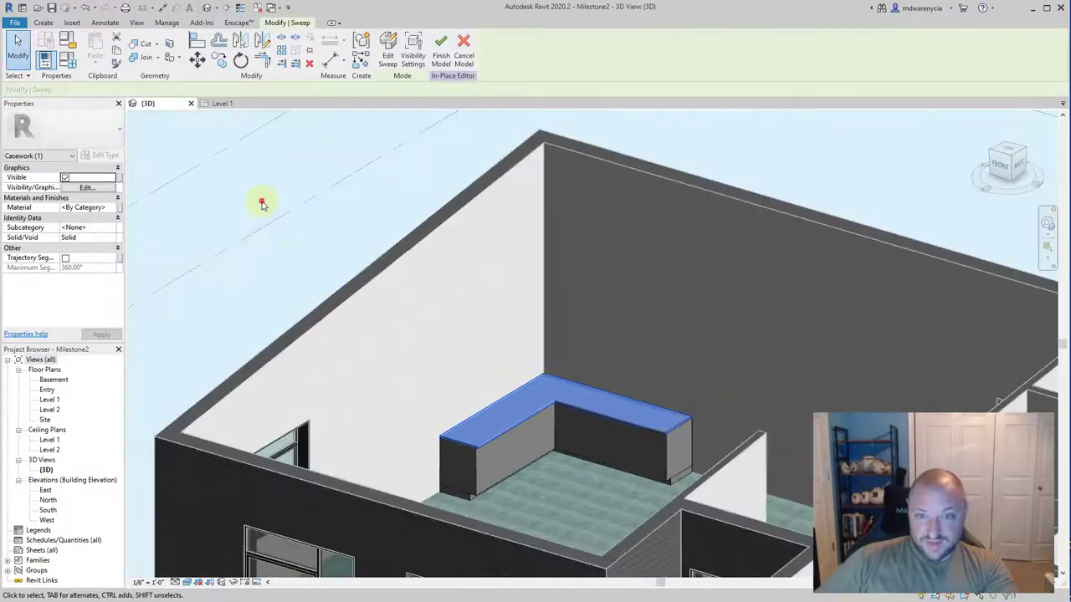
click(261, 201)
scroll(539, 483, up, 5)
shift+middle_drag(539, 479, 472, 439)
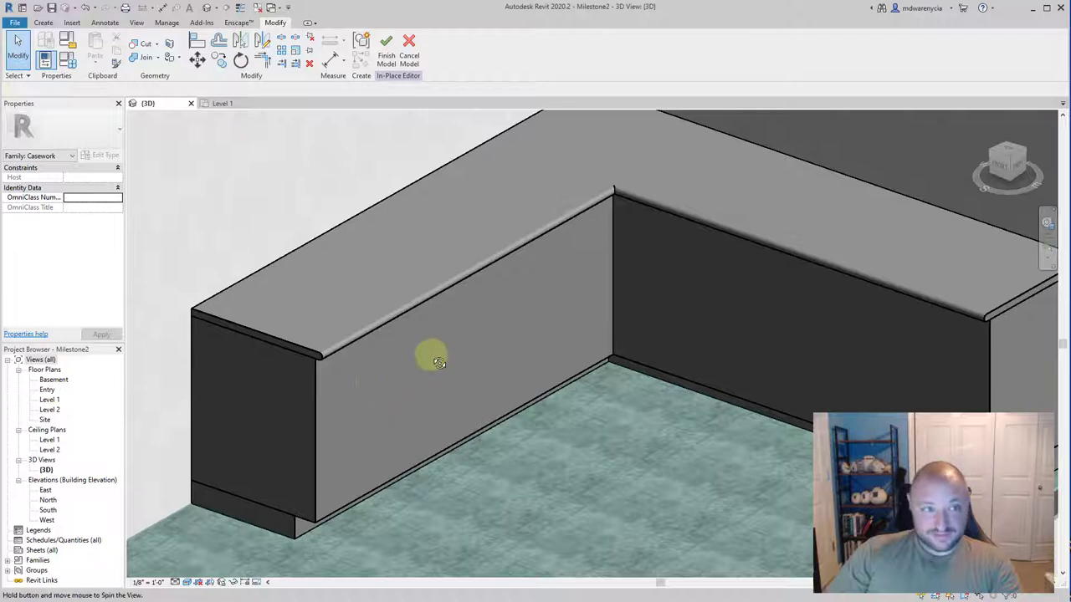
shift+middle_drag(430, 356, 373, 393)
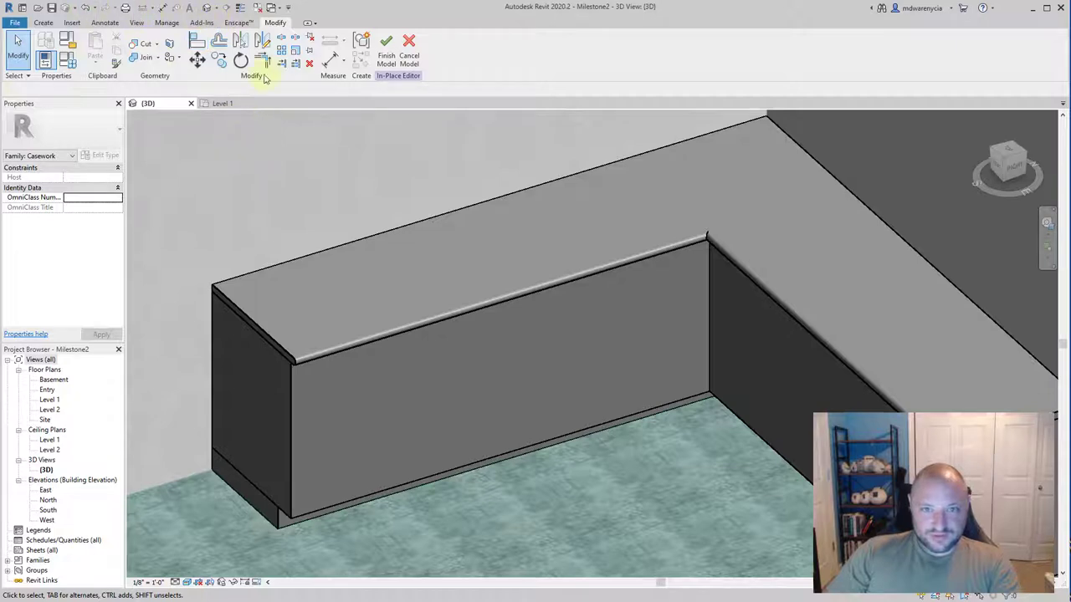
click(333, 59)
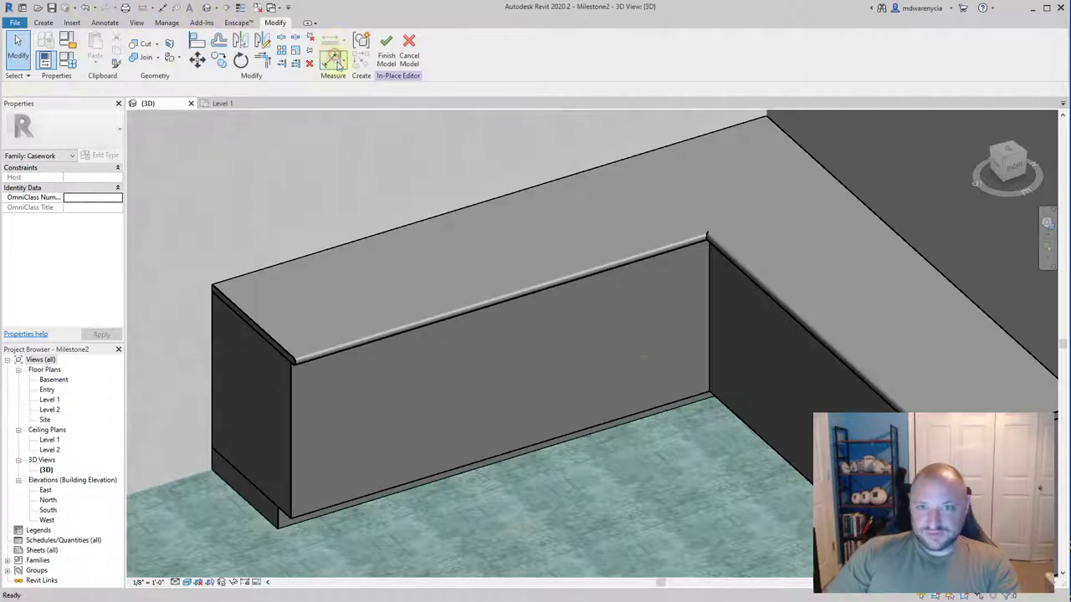
click(710, 383)
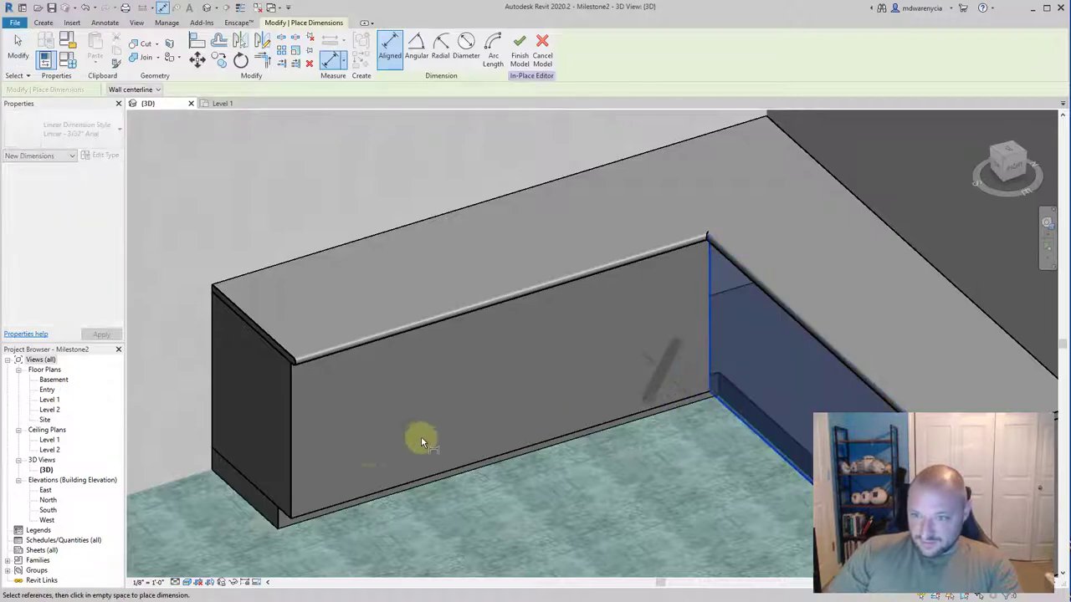
shift+middle_drag(550, 411, 981, 371)
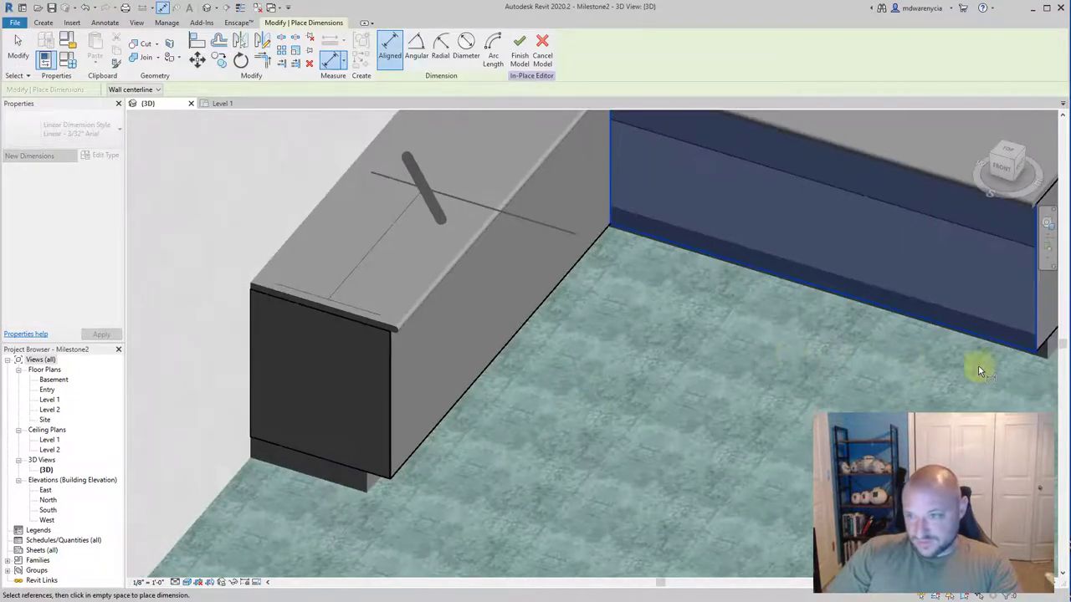
click(1041, 353)
shift+middle_drag(592, 331, 554, 259)
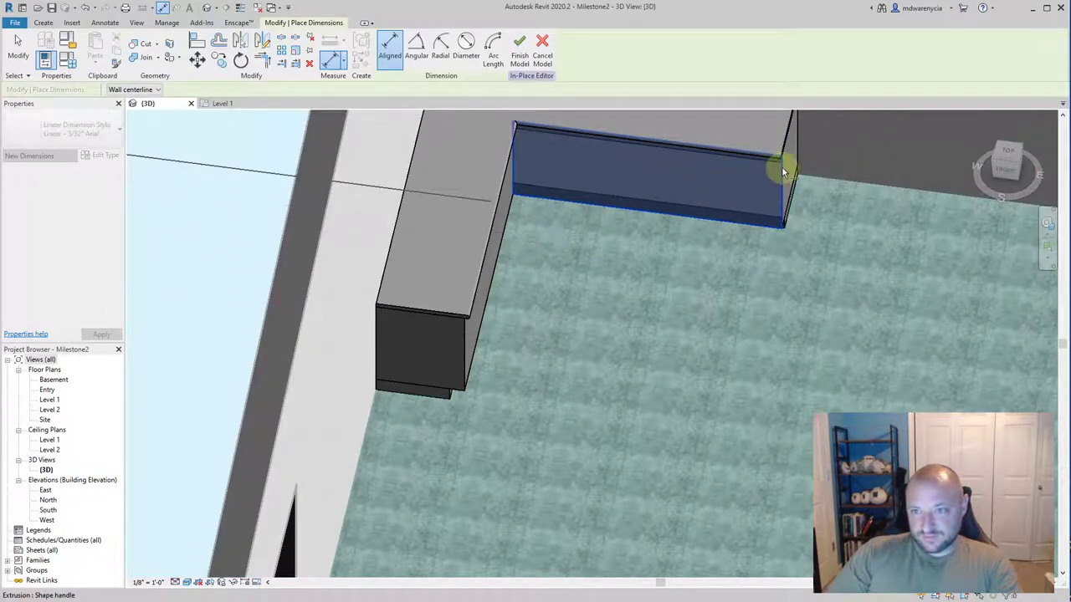
scroll(642, 355, up, 2)
key(Escape)
Start a new extrusion and pick the inner front face of the first cabinet leg as its work plane.
middle_drag(476, 277, 365, 439)
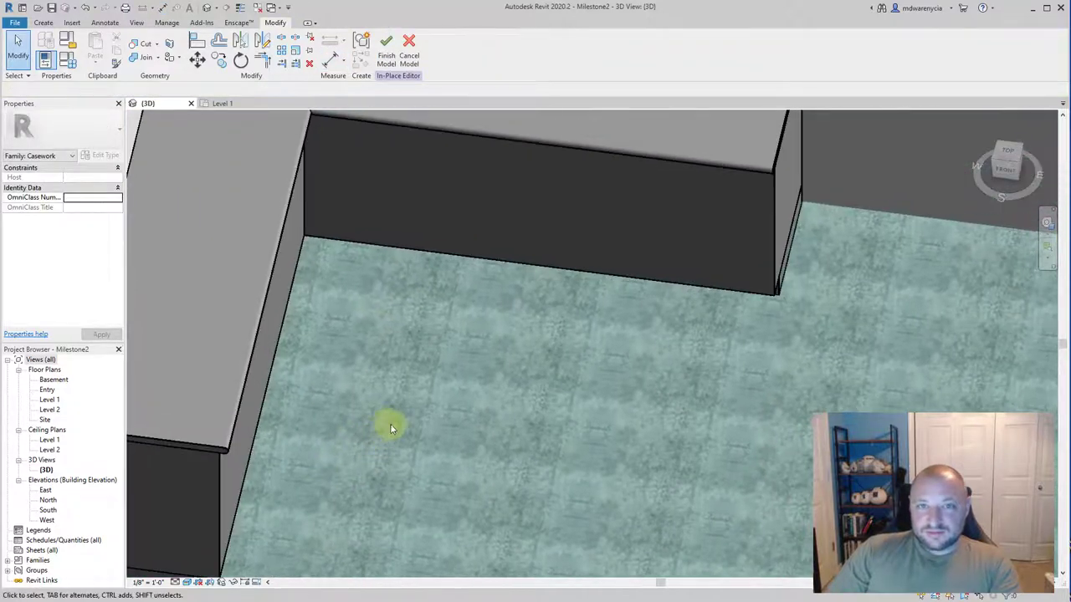
shift+middle_drag(452, 373, 413, 284)
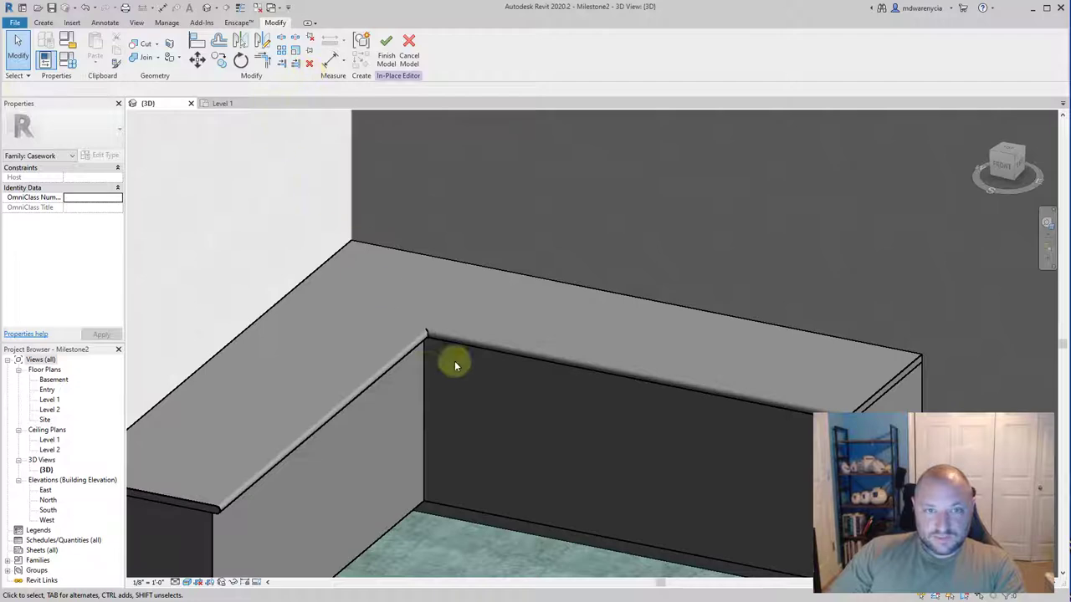
shift+middle_drag(454, 366, 328, 336)
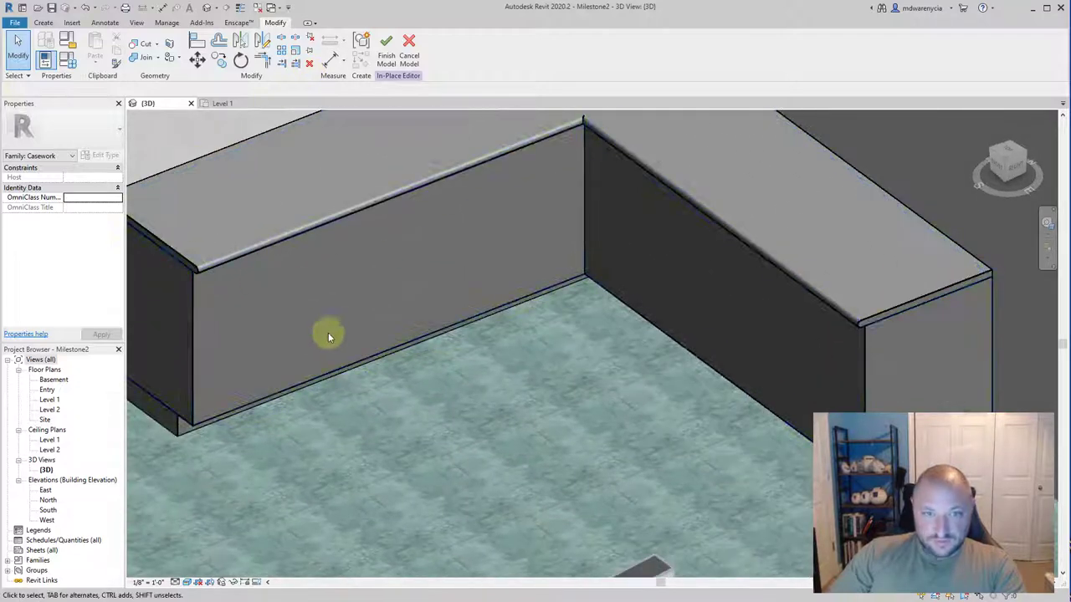
click(43, 23)
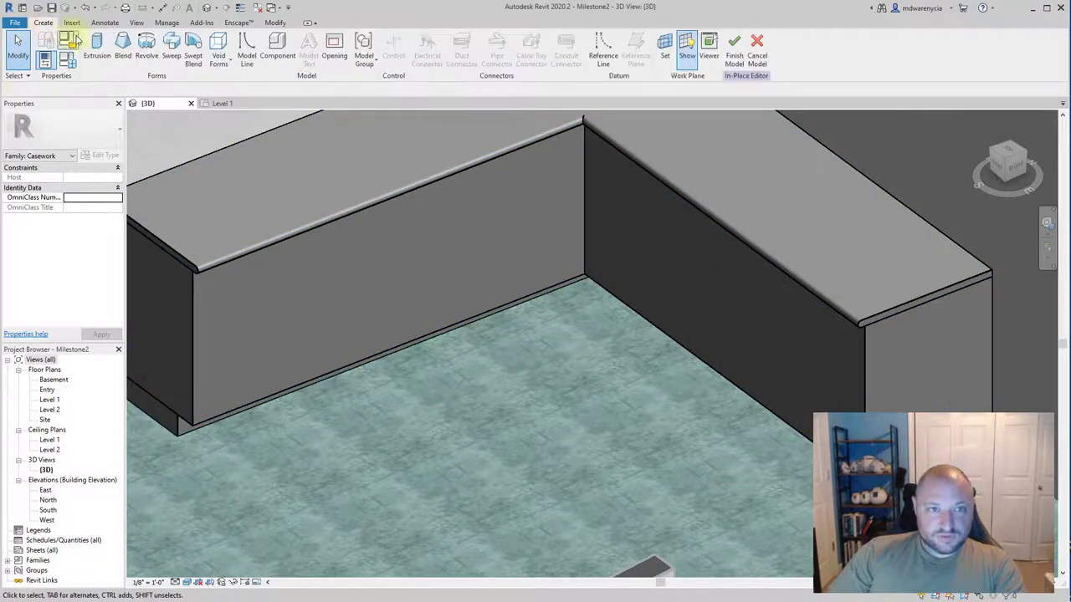
click(84, 46)
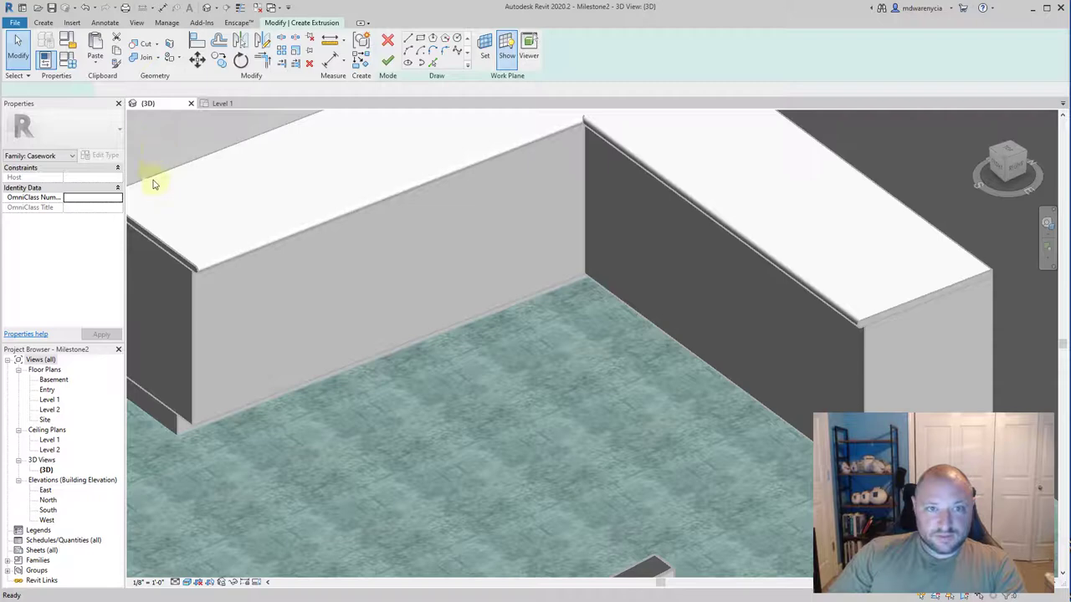
click(484, 46)
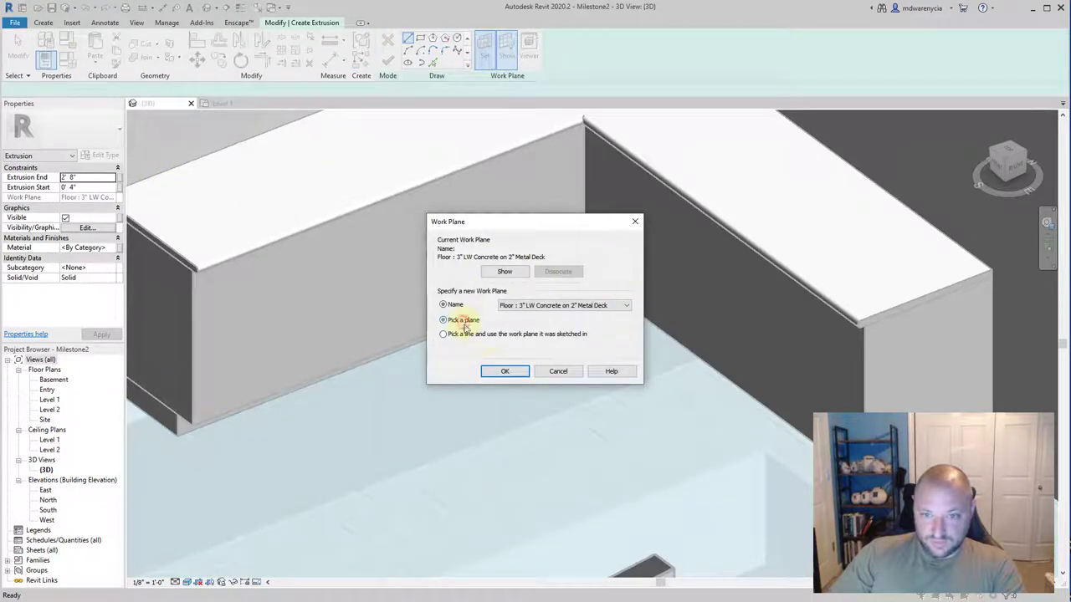
click(505, 373)
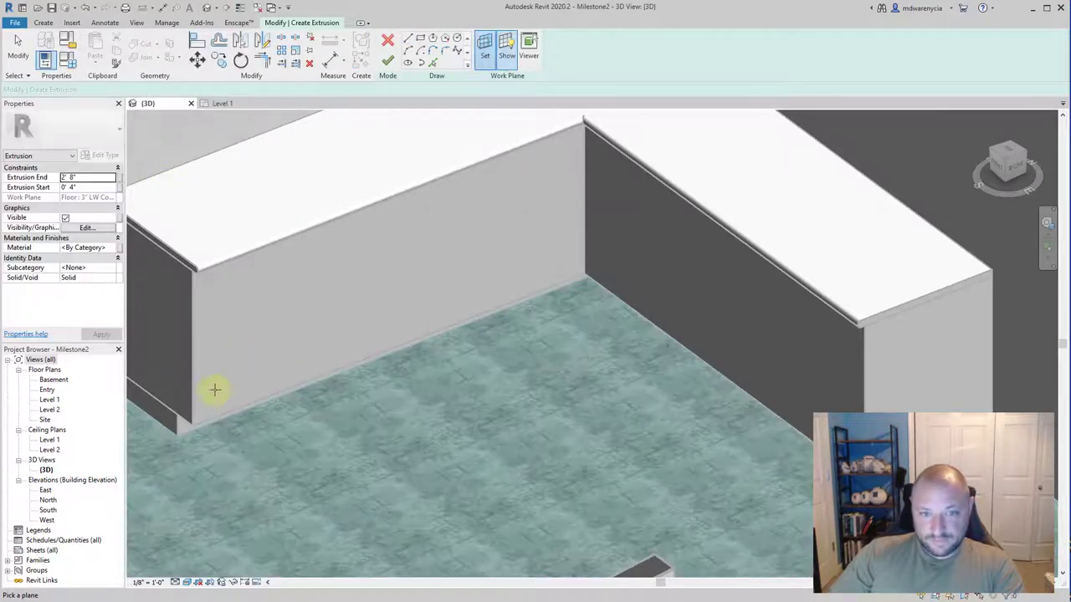
click(201, 418)
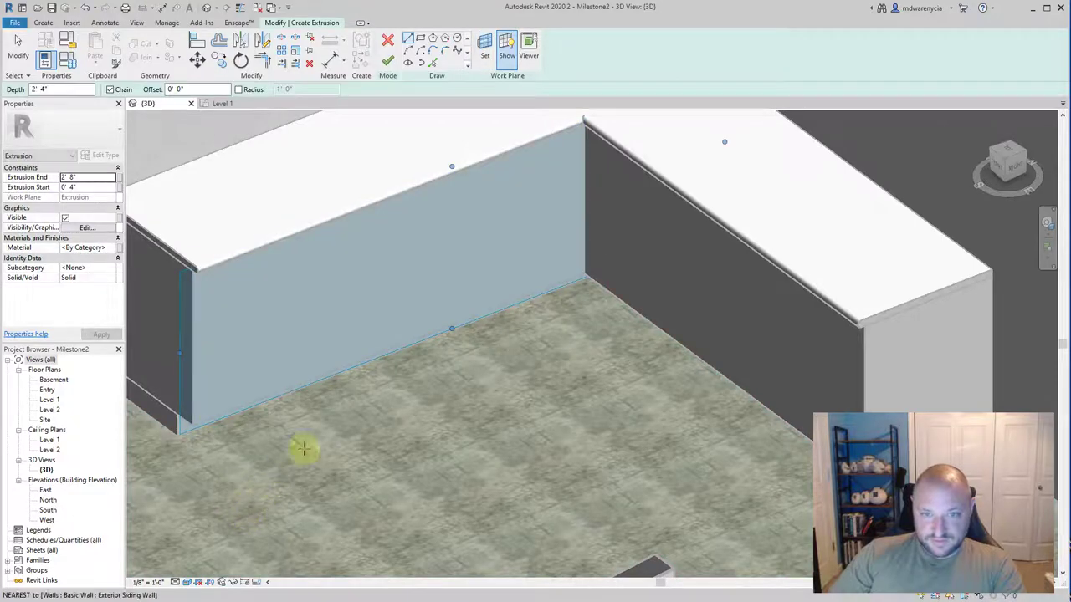
mouse_move(262, 407)
shift+middle_down()
mouse_move(173, 497)
mouse_move(287, 477)
mouse_move(383, 426)
mouse_move(137, 450)
mouse_move(203, 442)
mouse_move(194, 485)
mouse_move(78, 477)
mouse_move(148, 466)
mouse_move(179, 359)
mouse_move(248, 396)
mouse_move(577, 231)
shift+middle_up()
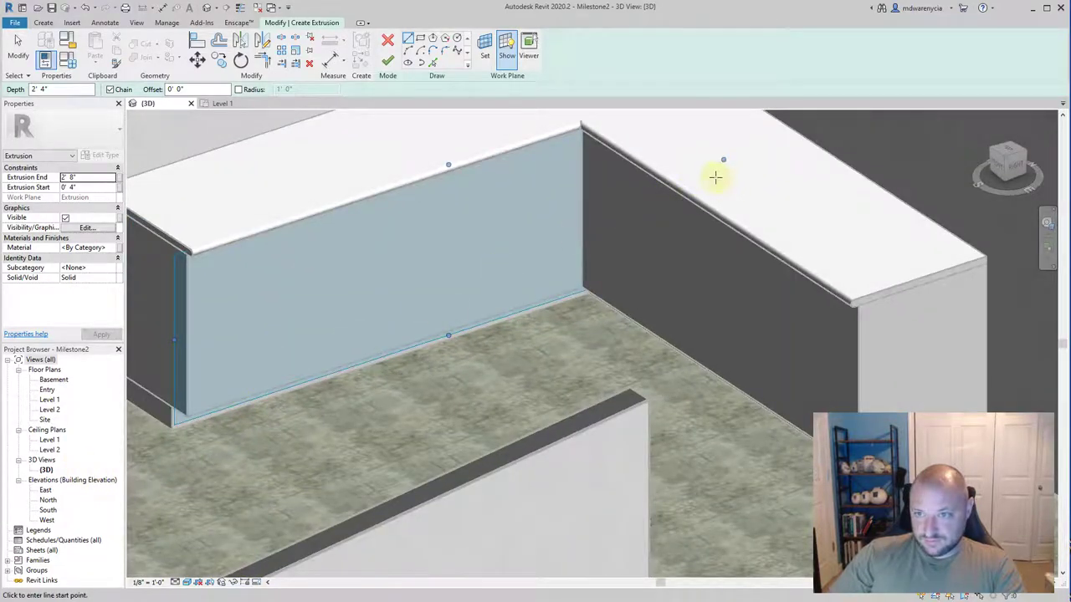
click(582, 216)
key(Escape)
key(Escape)
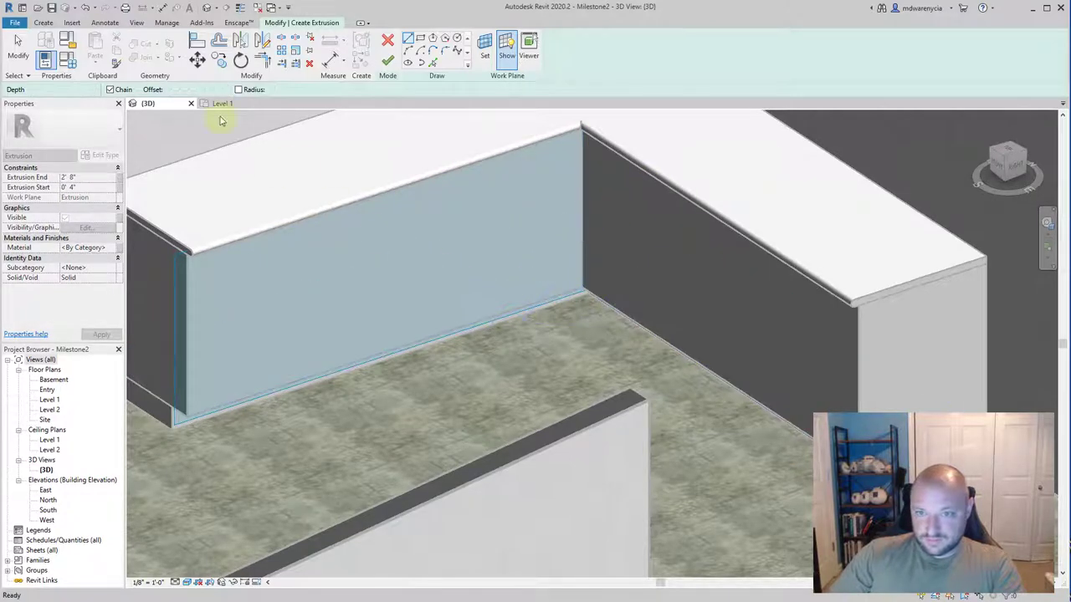
Measure the front face's length with a trial line along its bottom edge, from the free end to the inside corner.
click(407, 38)
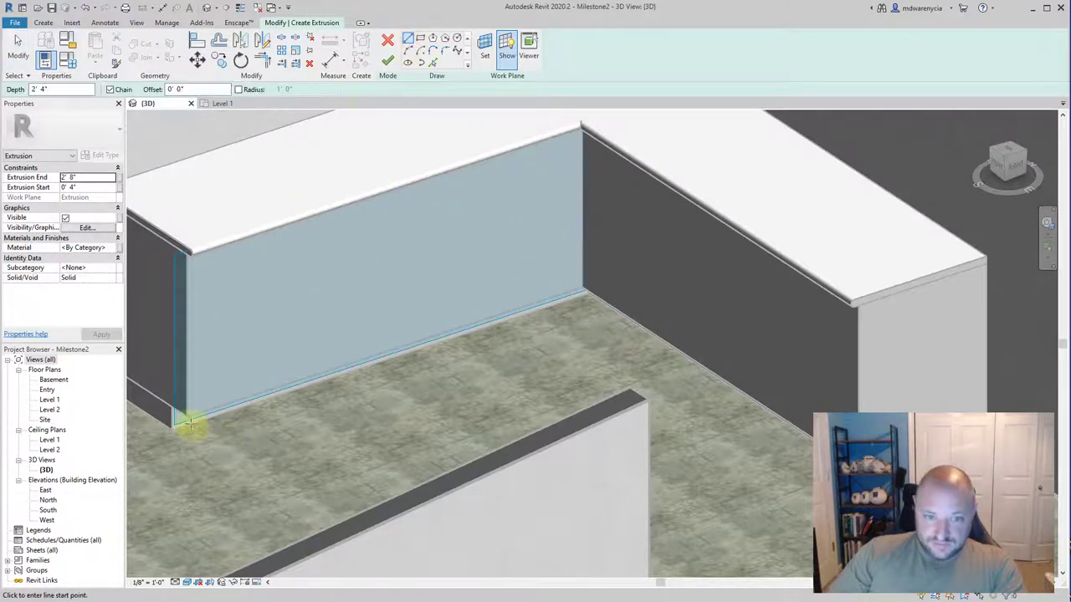
shift+middle_drag(210, 416, 264, 443)
click(224, 438)
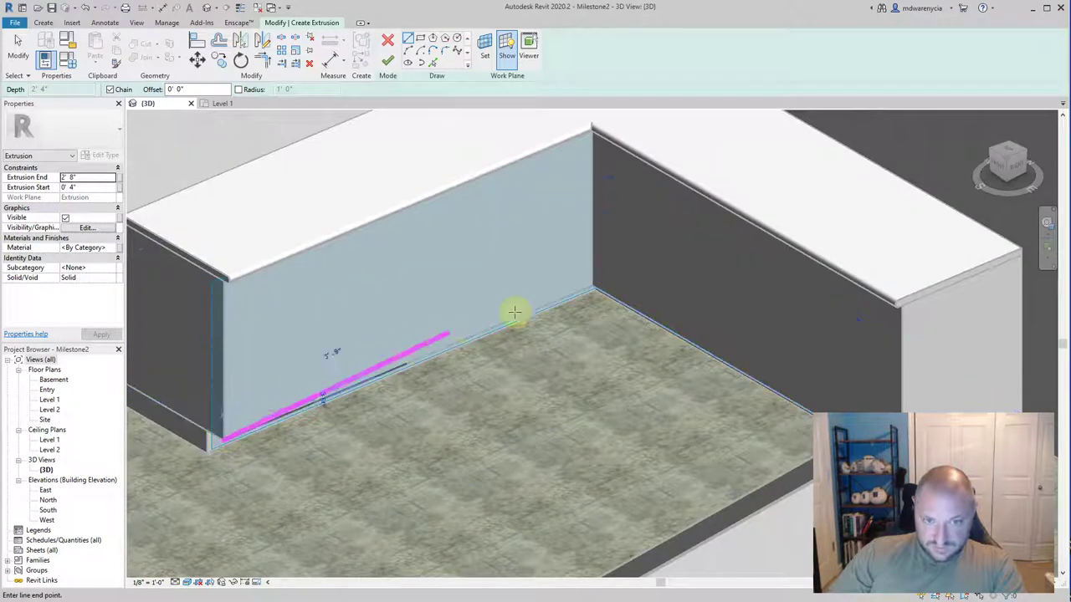
click(590, 283)
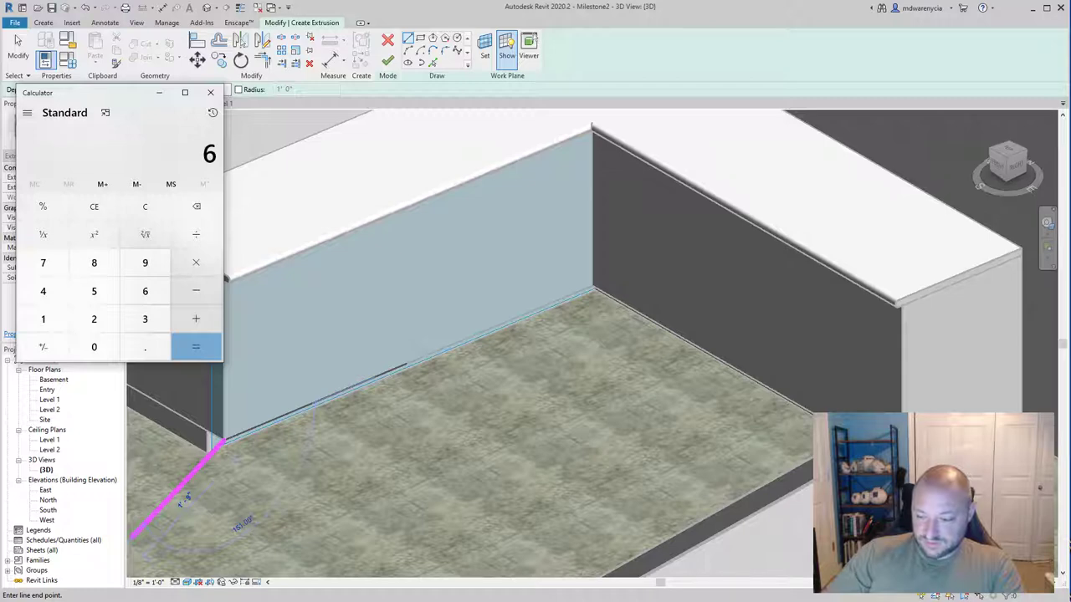
Calculate 6 × 12 + 2 − 3, divided by 4, in Calculator, and return to Revit to discard the trial line.
text(*12)
key(Return)
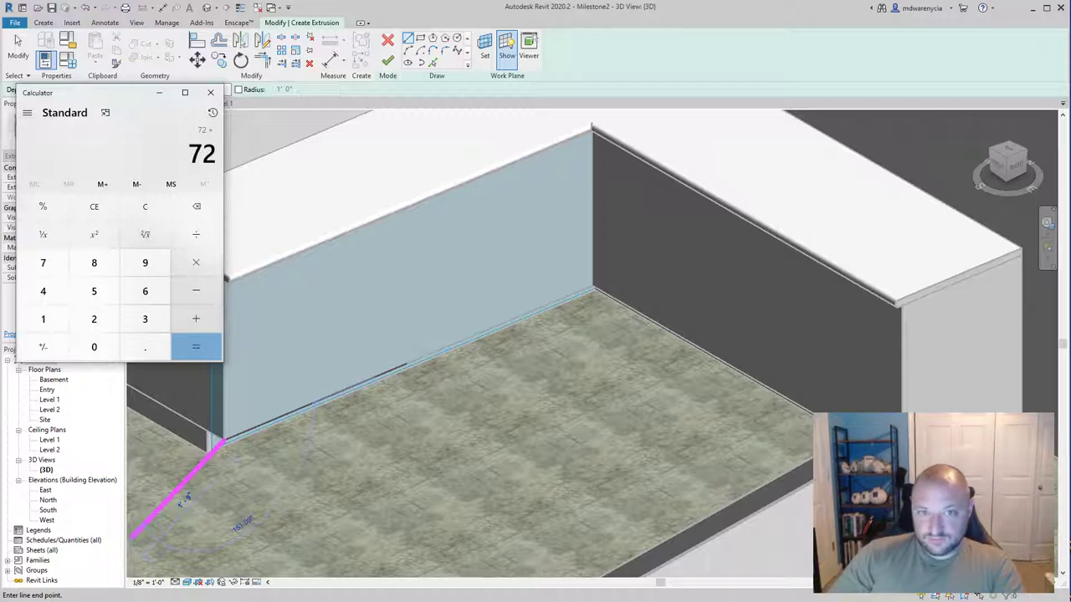
text(+2)
key(Return)
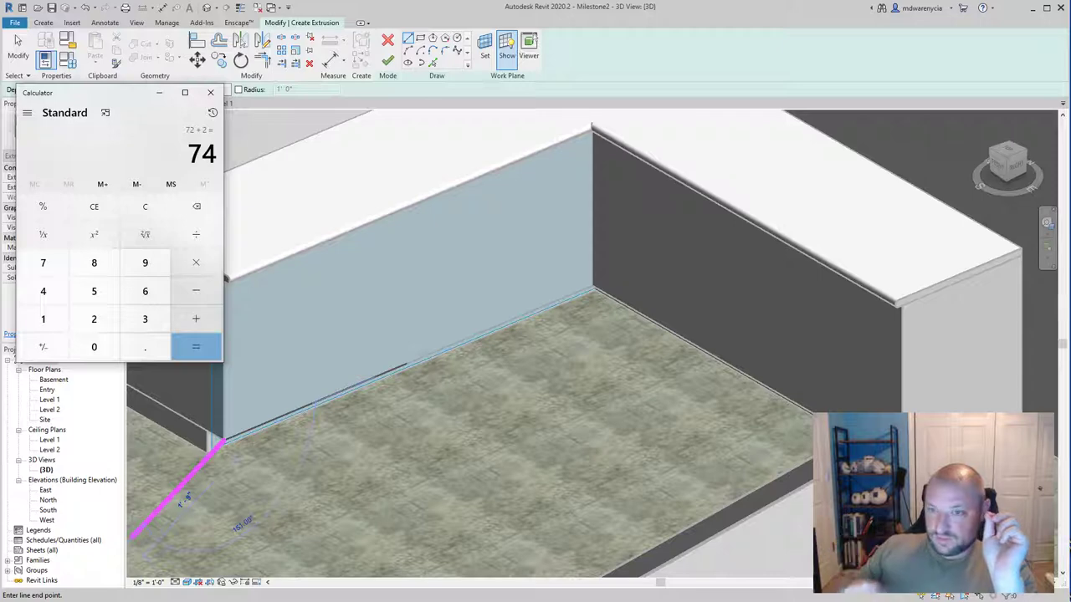
text(-3)
key(Return)
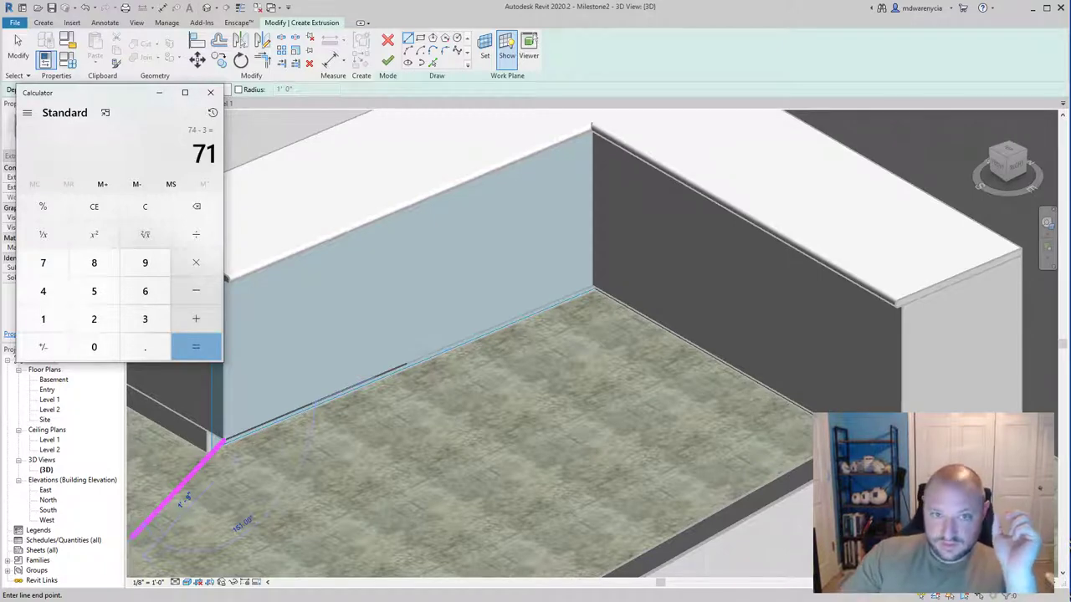
text(/4)
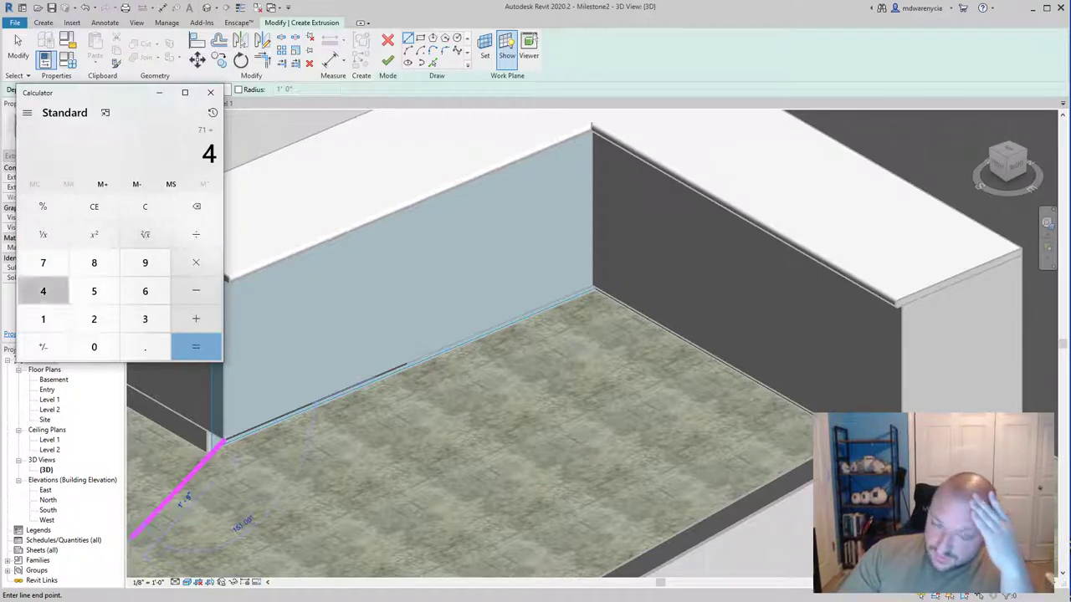
key(Return)
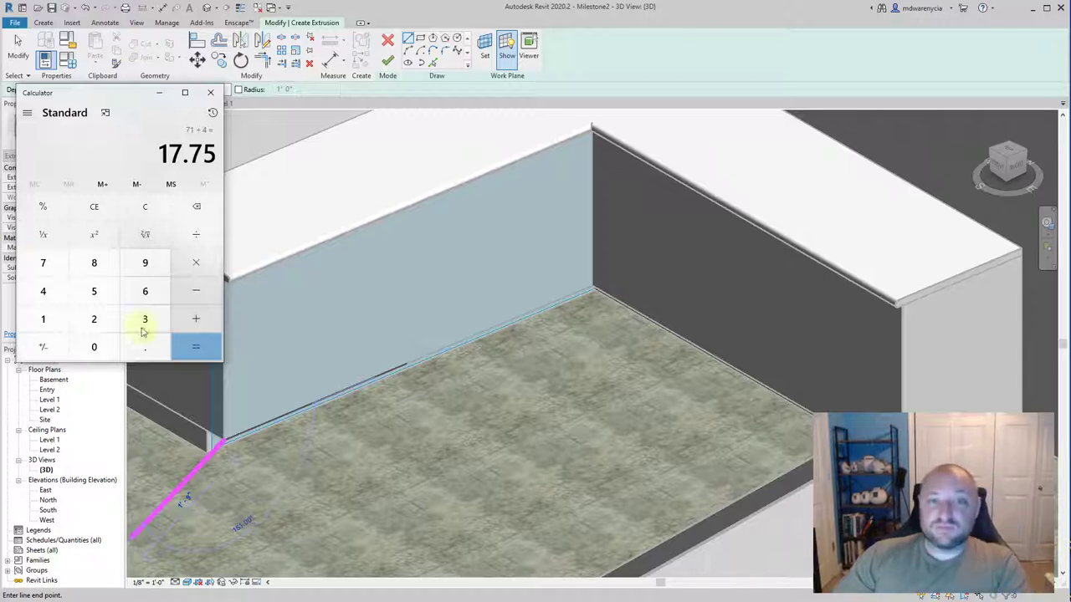
click(376, 346)
shift+middle_drag(432, 382, 406, 359)
key(Escape)
key(Escape)
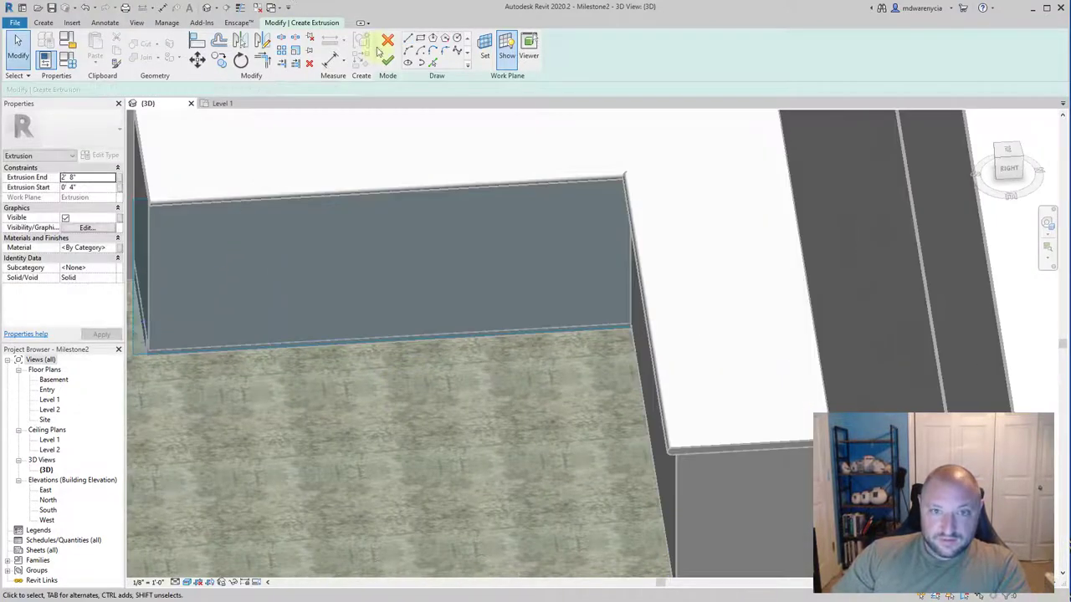
Draw the door outline's first vertical line along the face's free end with a 1" offset, from bottom edge to top edge.
click(407, 42)
scroll(164, 336, up, 4)
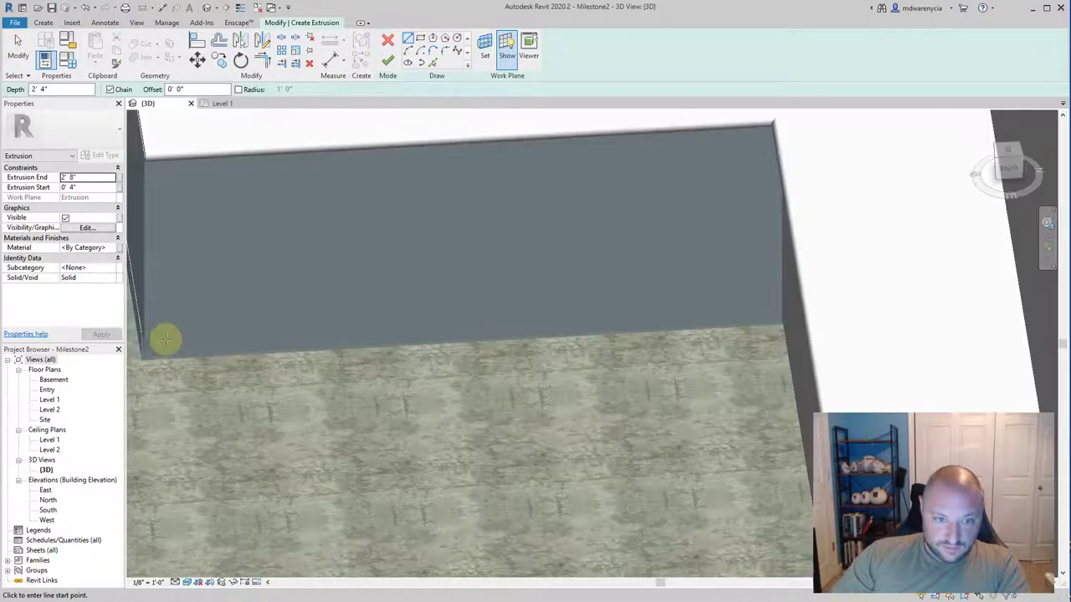
mouse_move(228, 282)
shift+middle_down()
mouse_move(306, 337)
mouse_move(340, 384)
mouse_move(359, 285)
mouse_move(357, 327)
mouse_move(292, 485)
shift+middle_up()
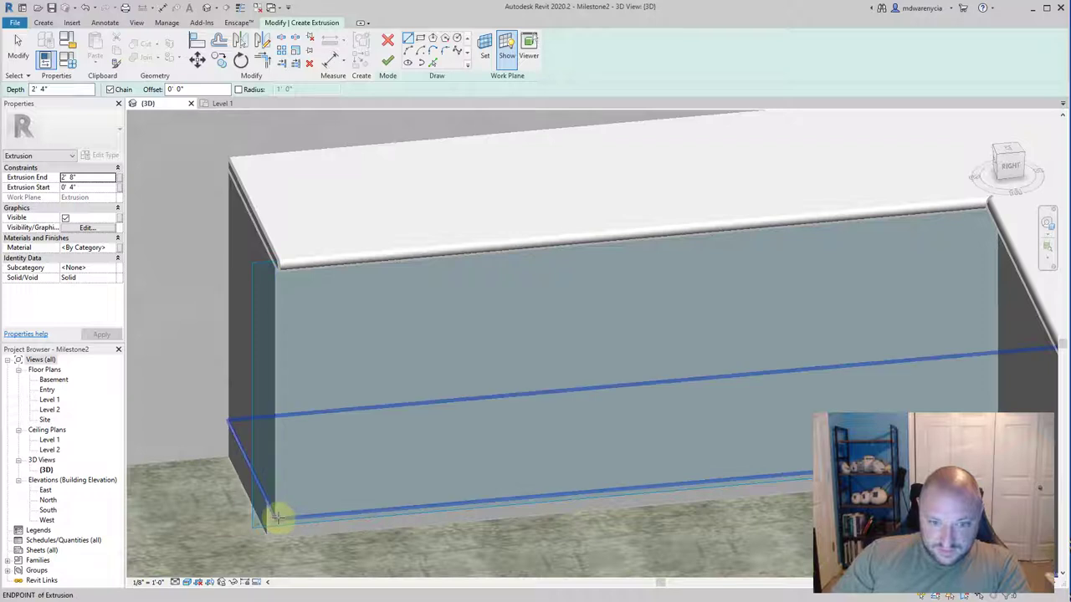
click(279, 519)
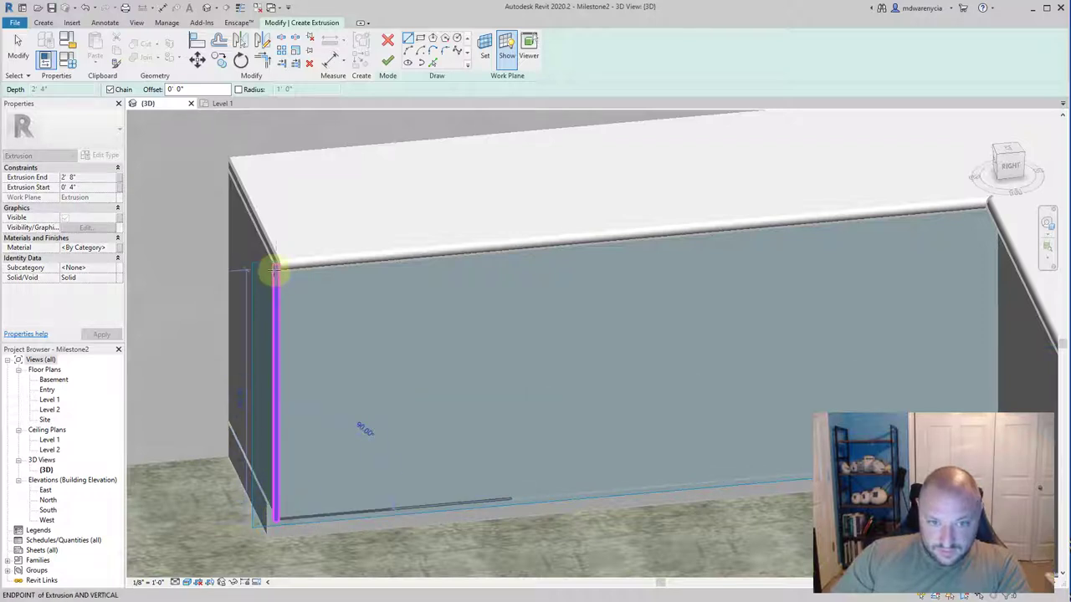
key(Escape)
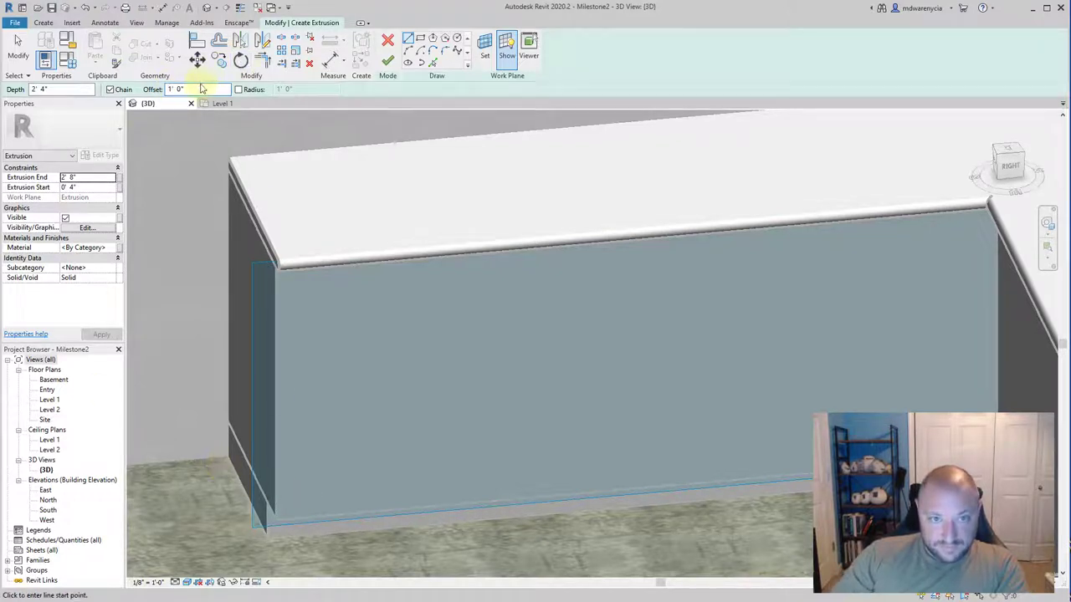
text(1")
key(Return)
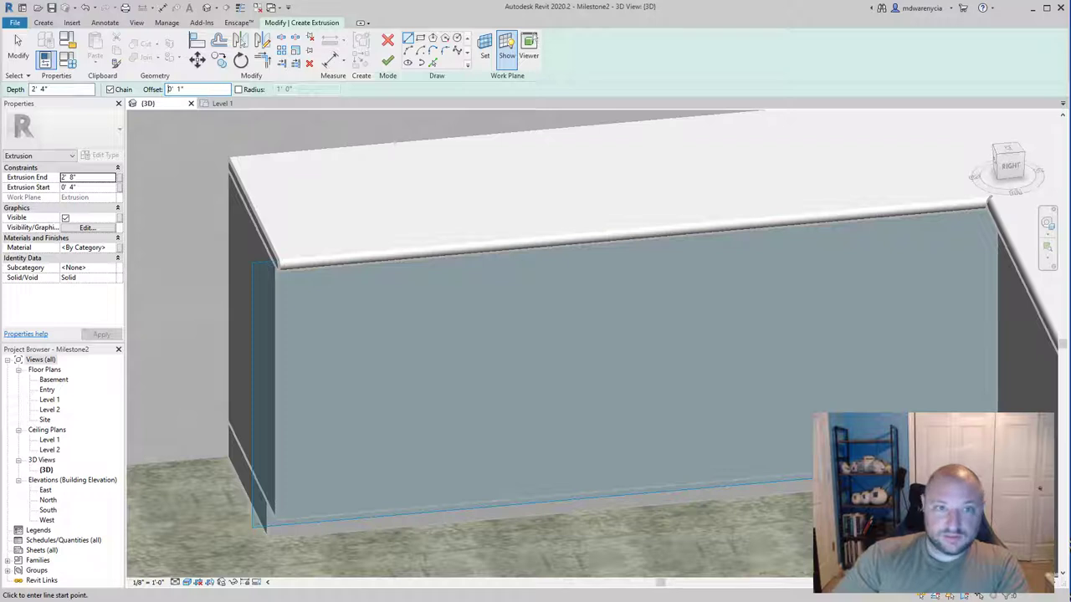
click(275, 519)
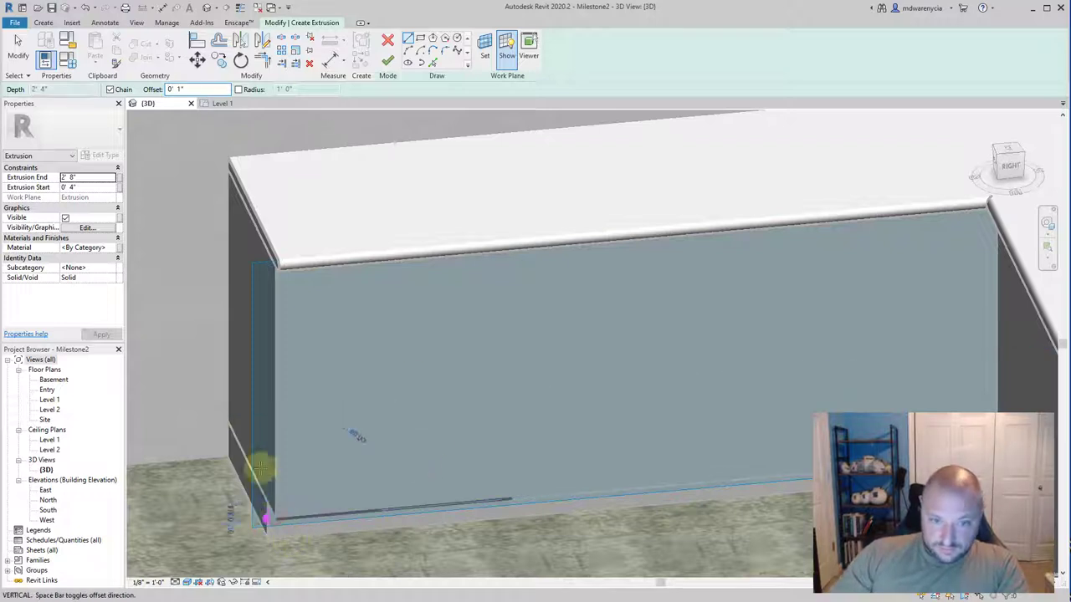
click(275, 268)
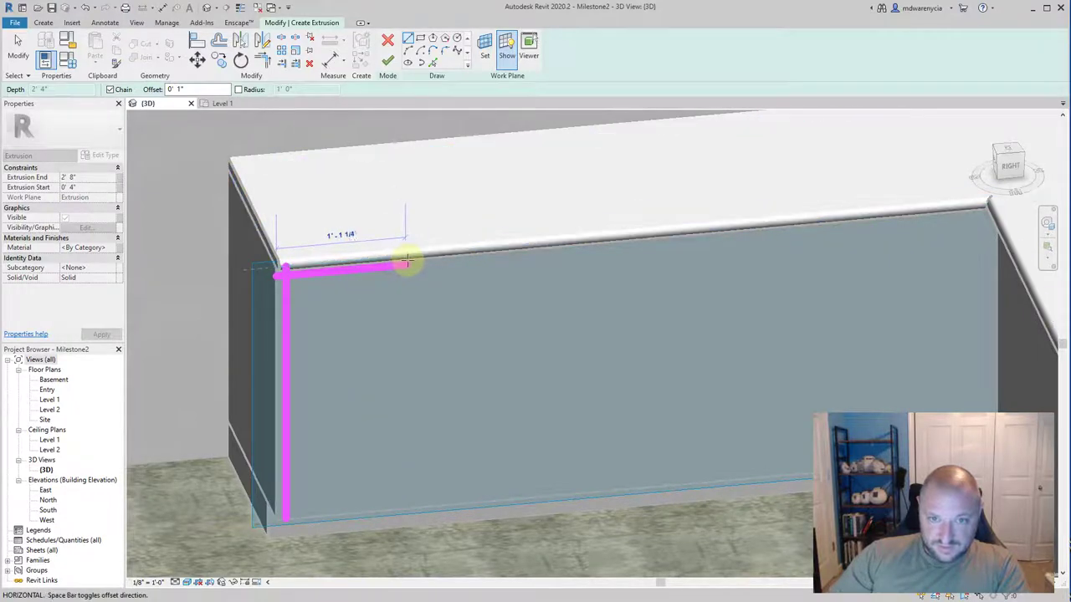
Draw the door outline's top line 1' 5 3/4" long just below the countertop, checking the width against the Calculator result.
key(alt+Tab)
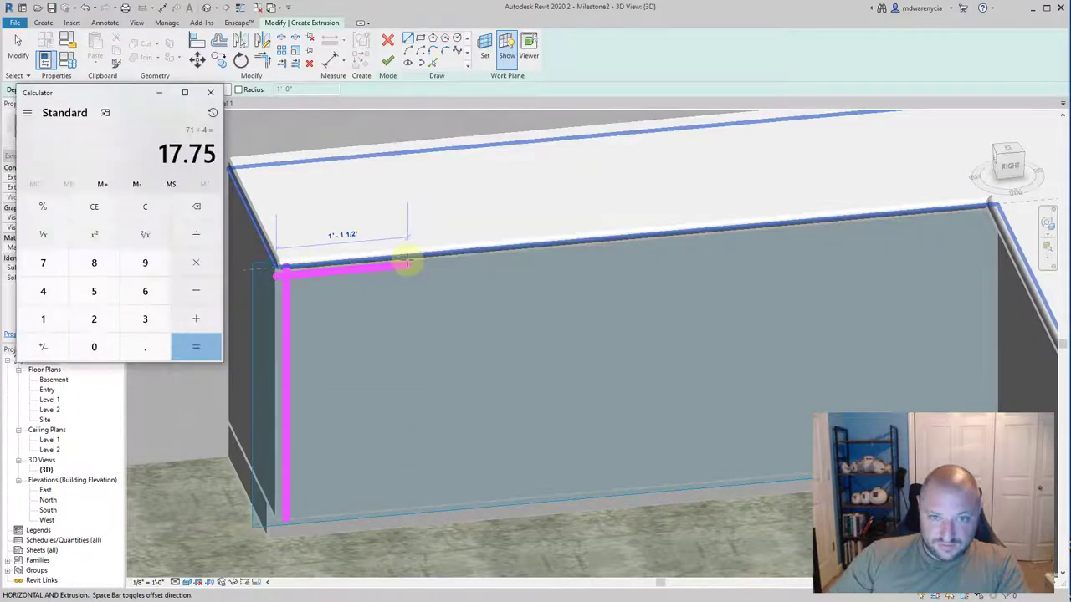
key(alt+Tab)
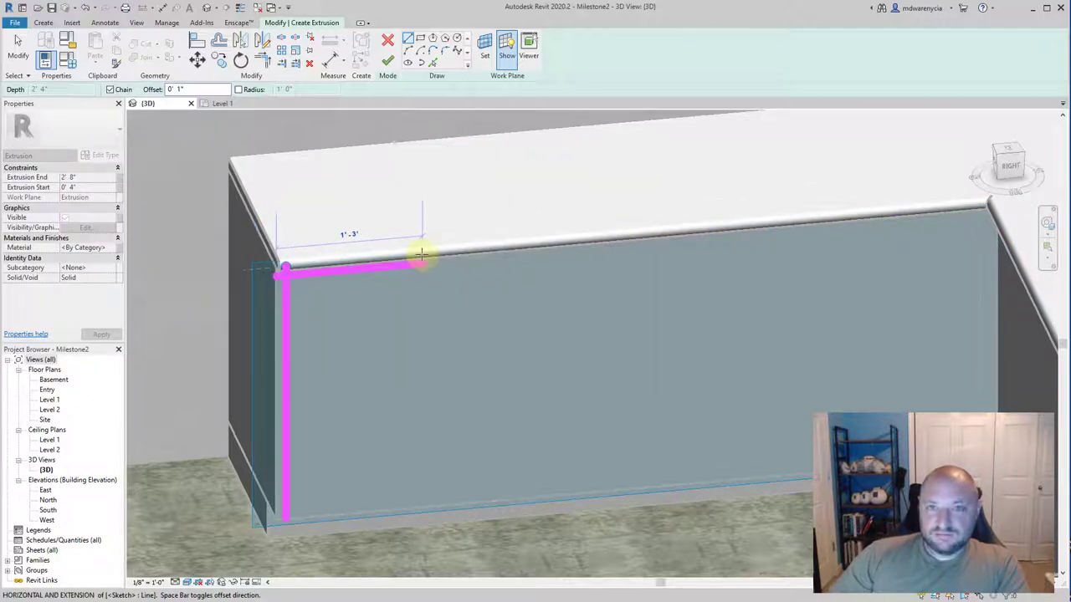
key(alt+Tab)
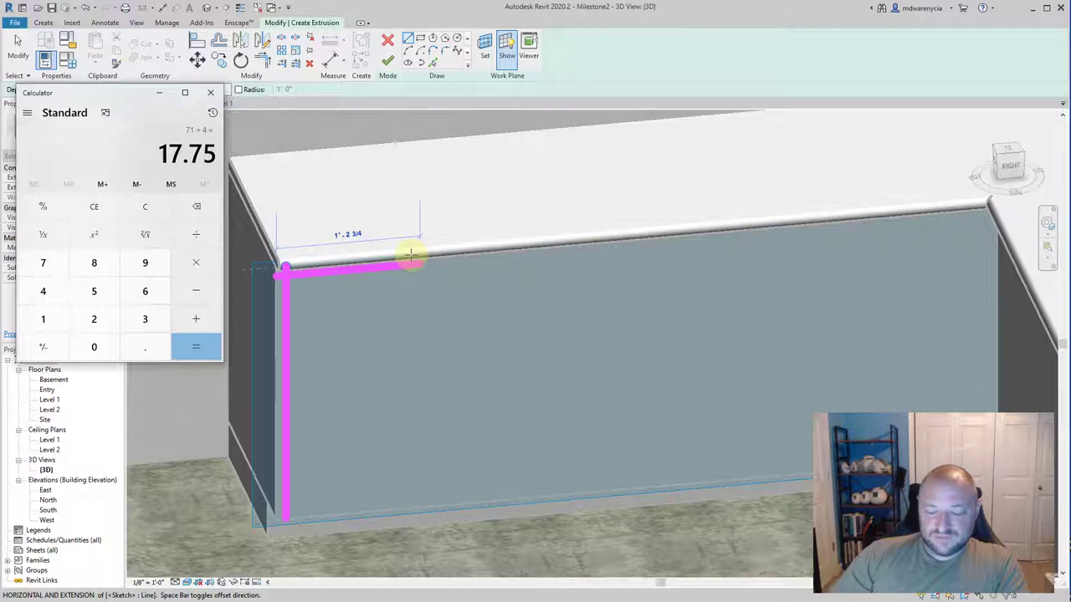
key(alt+Tab)
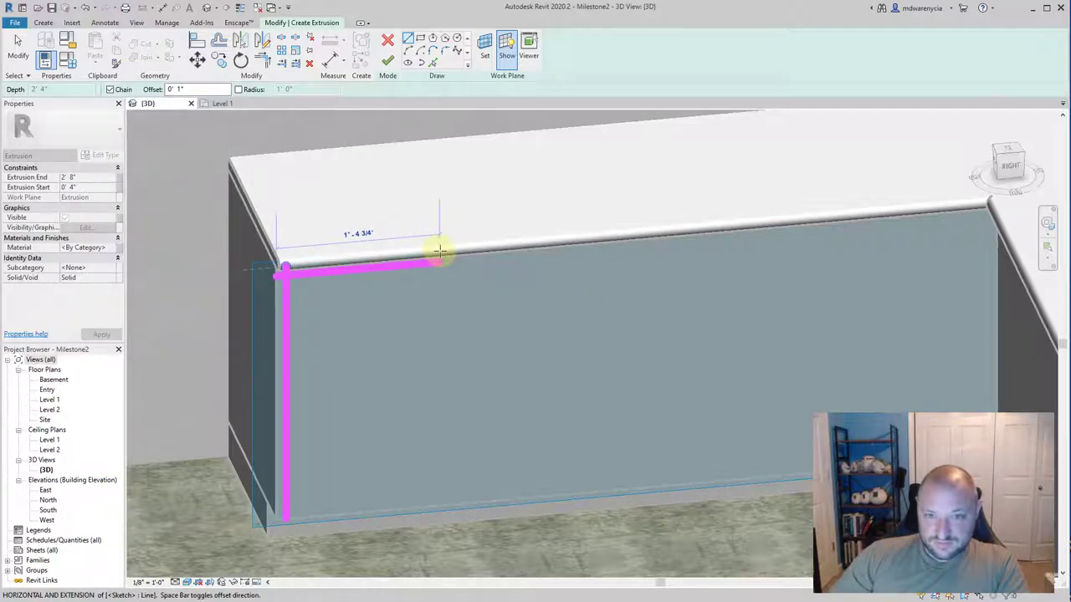
key(alt+Tab)
key(alt+Tab)
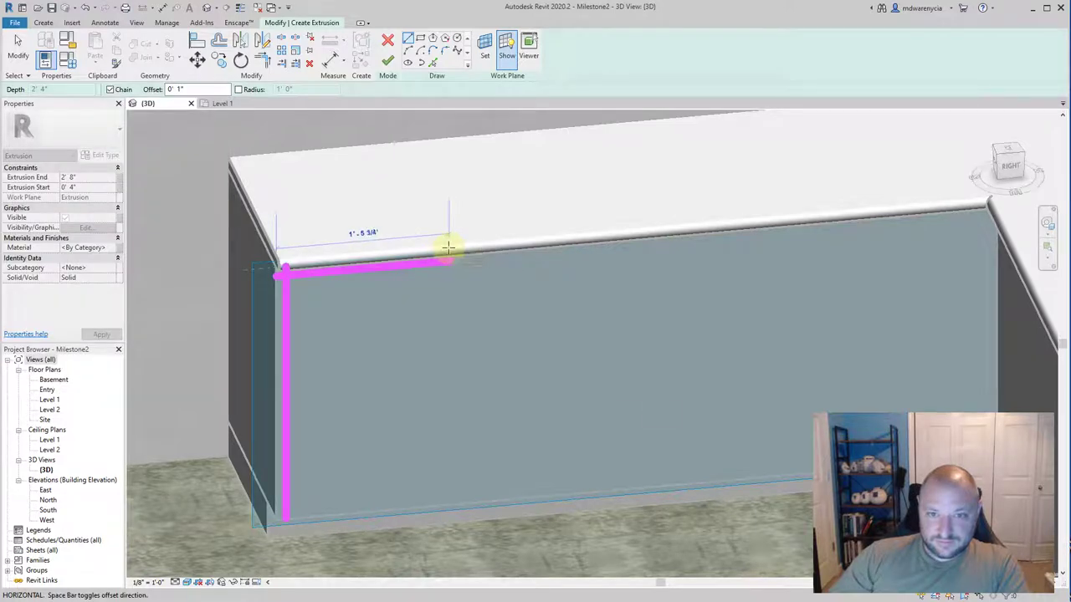
click(448, 247)
key(Escape)
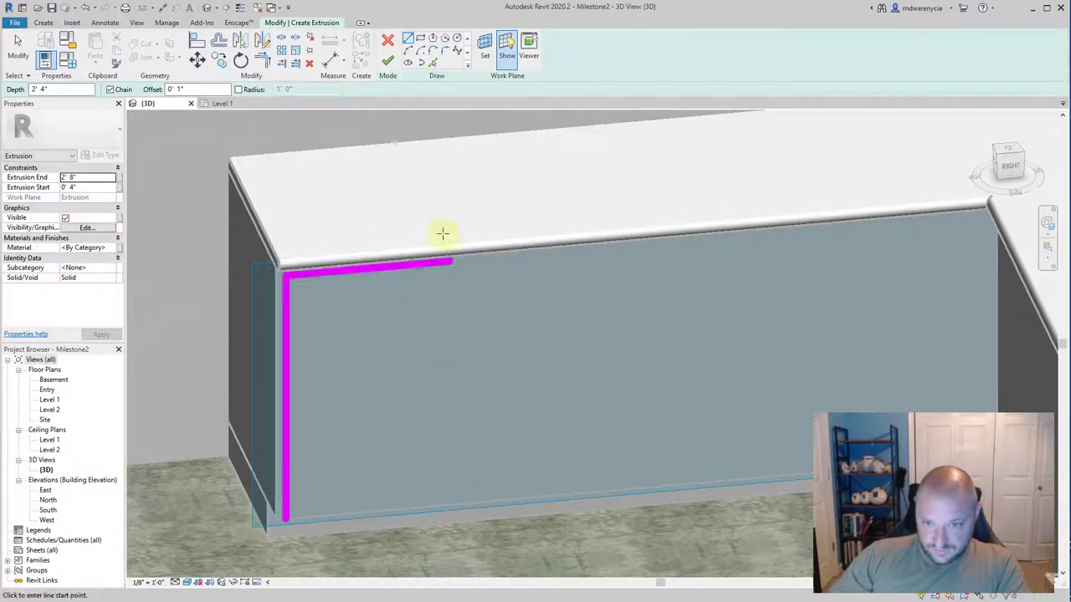
Set the line offset to 0 and draw the door's second vertical line from the top line's end down to the cabinet's bottom edge.
click(449, 264)
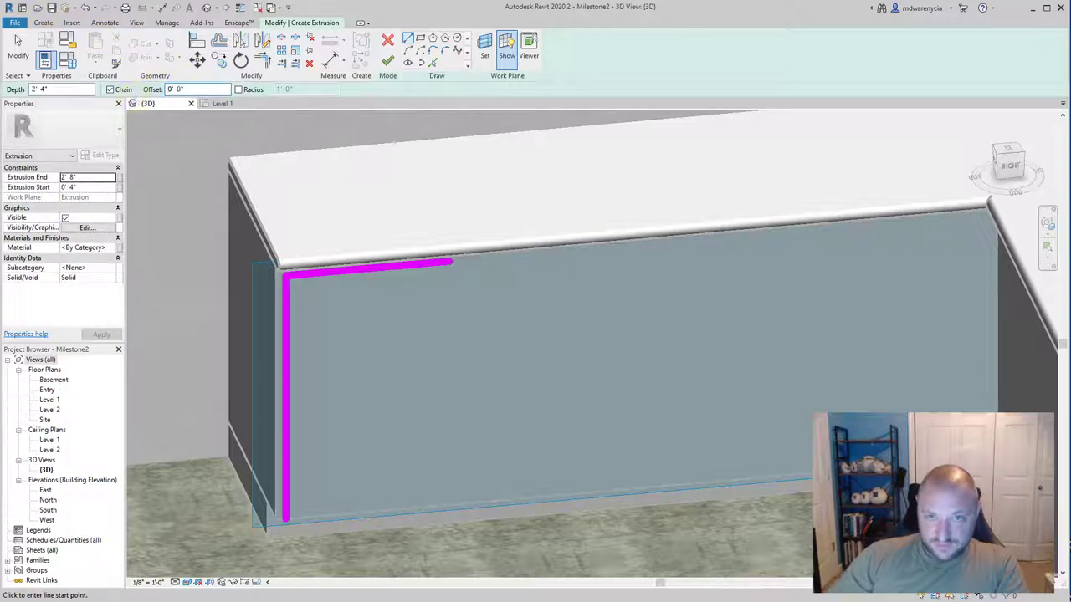
click(448, 261)
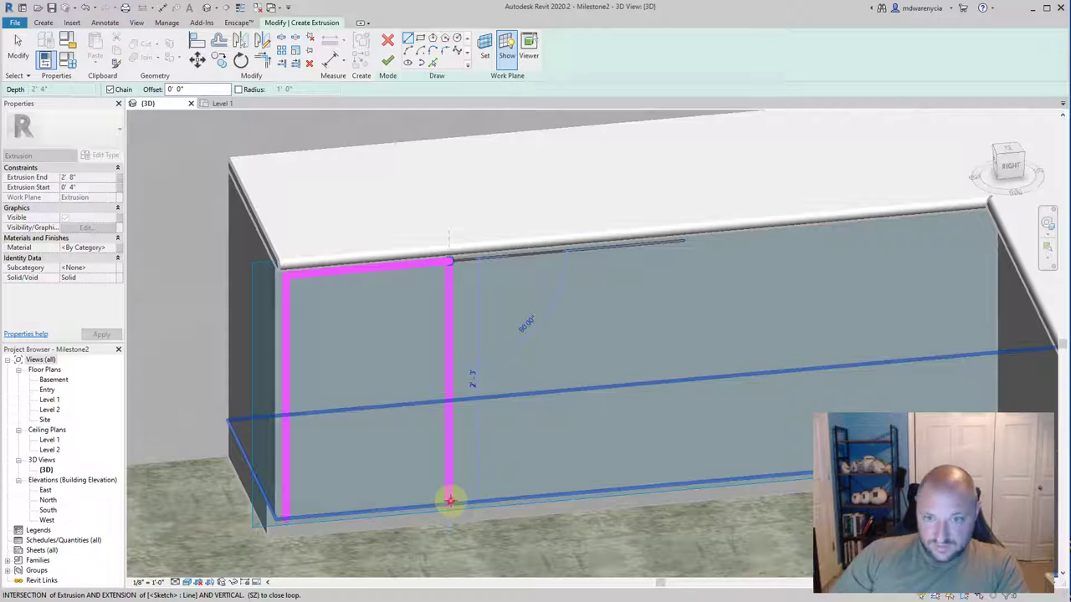
click(450, 499)
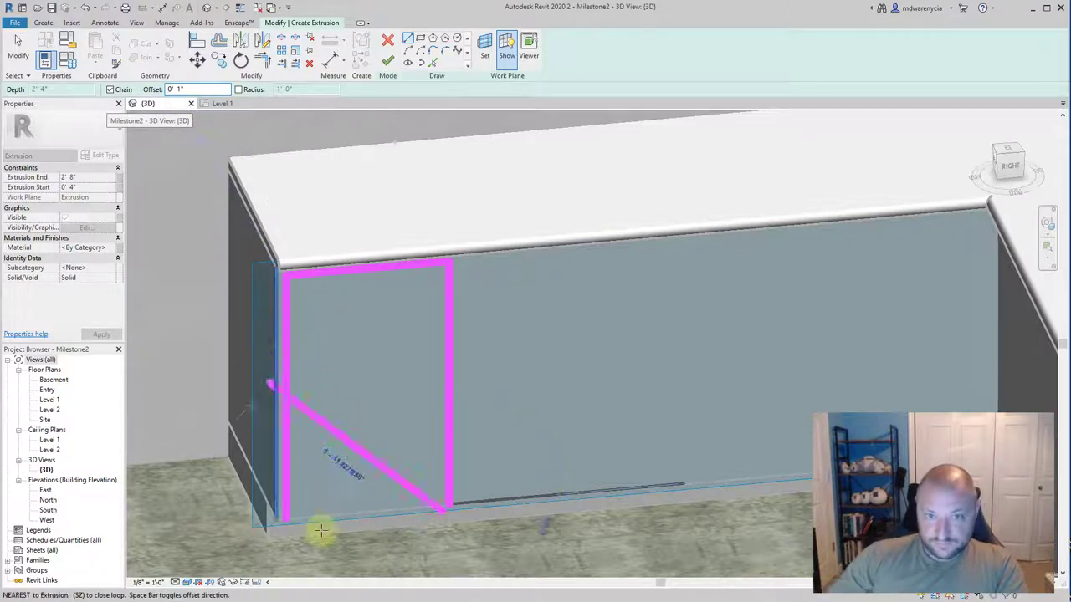
click(284, 520)
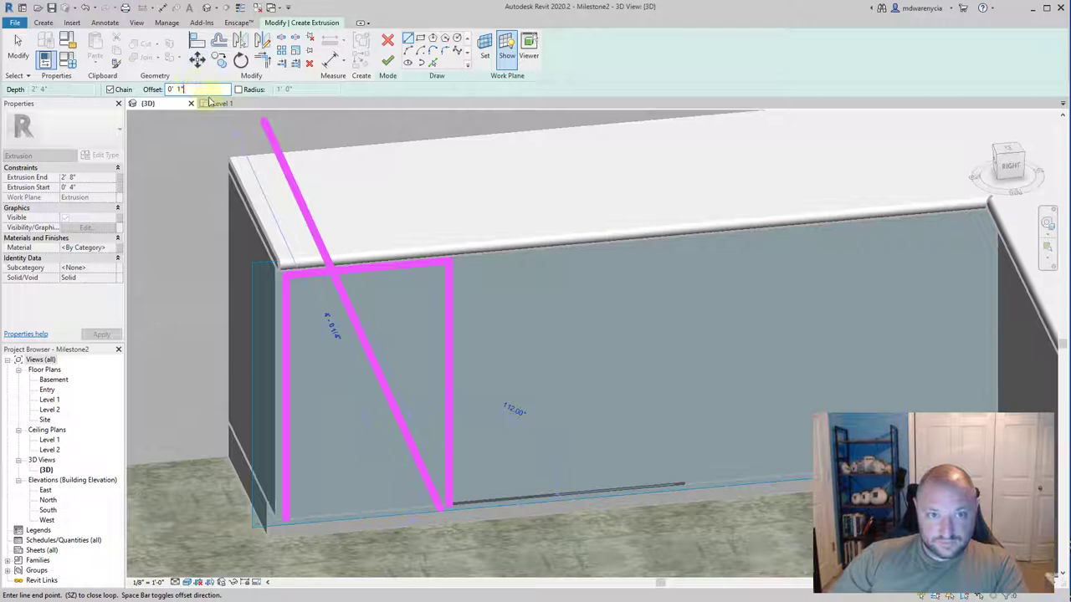
click(408, 39)
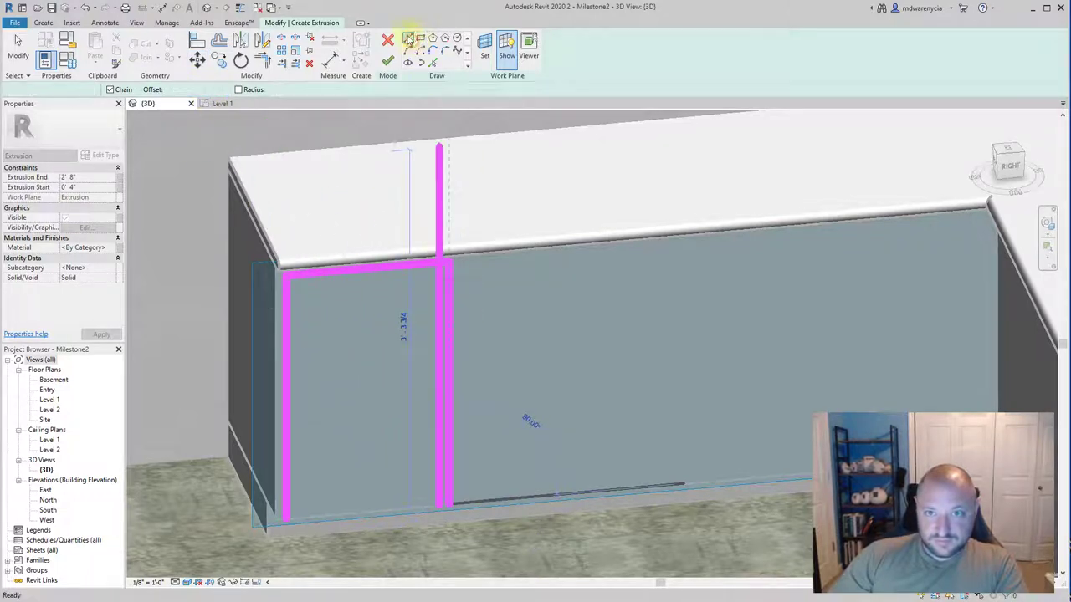
key(Escape)
click(406, 38)
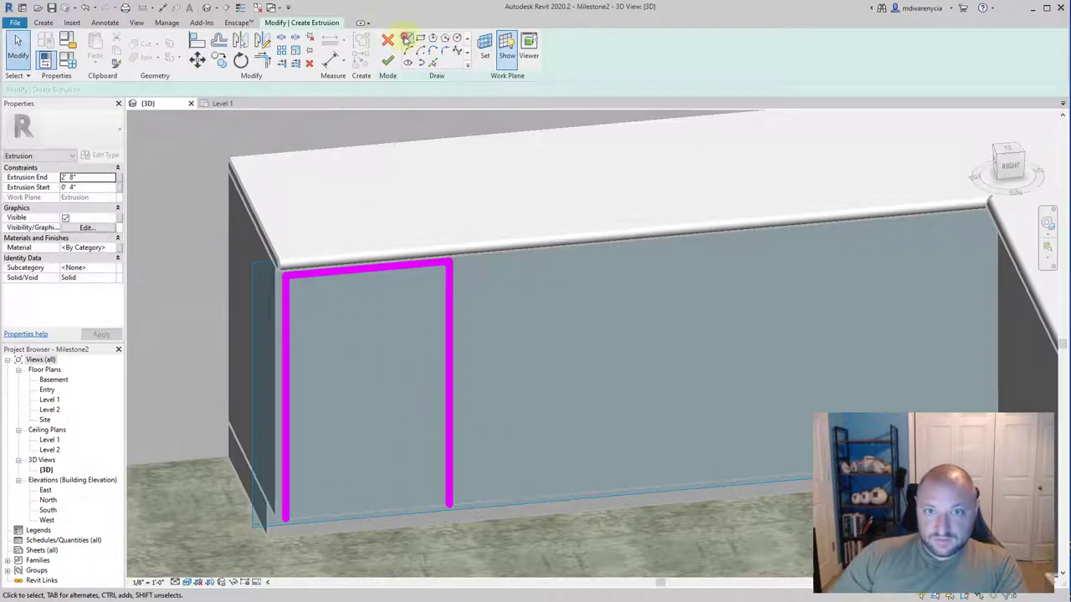
Draw the door outline's bottom line between the two vertical lines, offset 1" up from the cabinet's bottom edge.
click(406, 40)
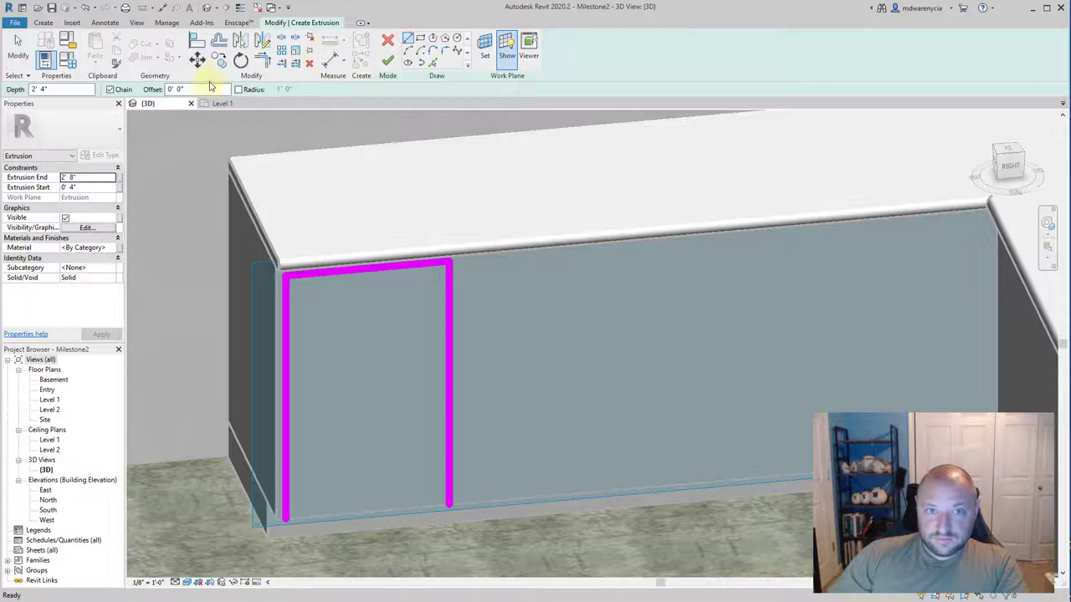
click(449, 506)
click(286, 509)
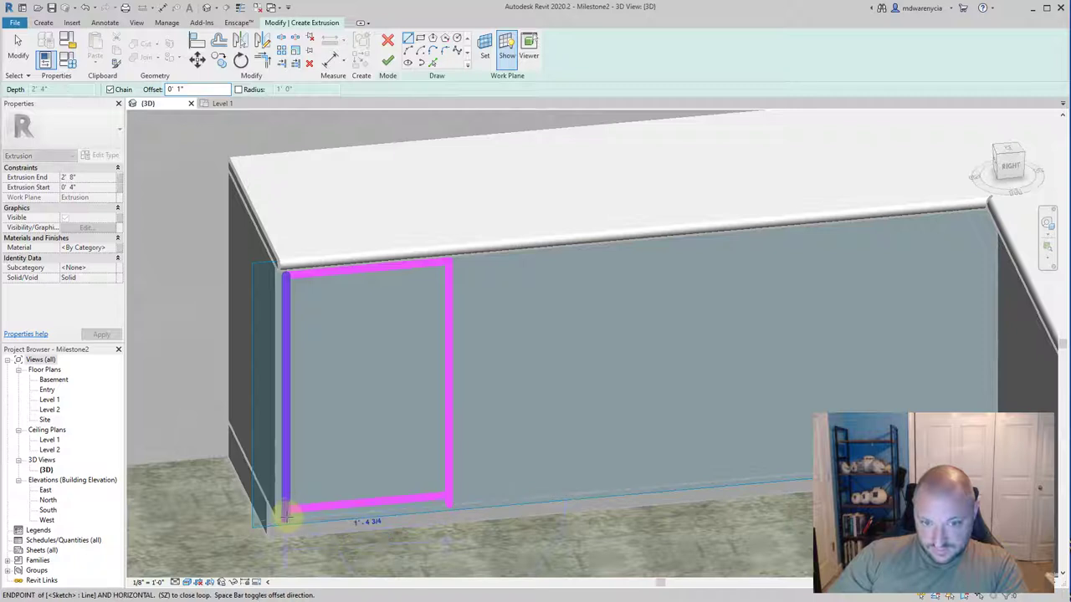
key(Escape)
key(Escape)
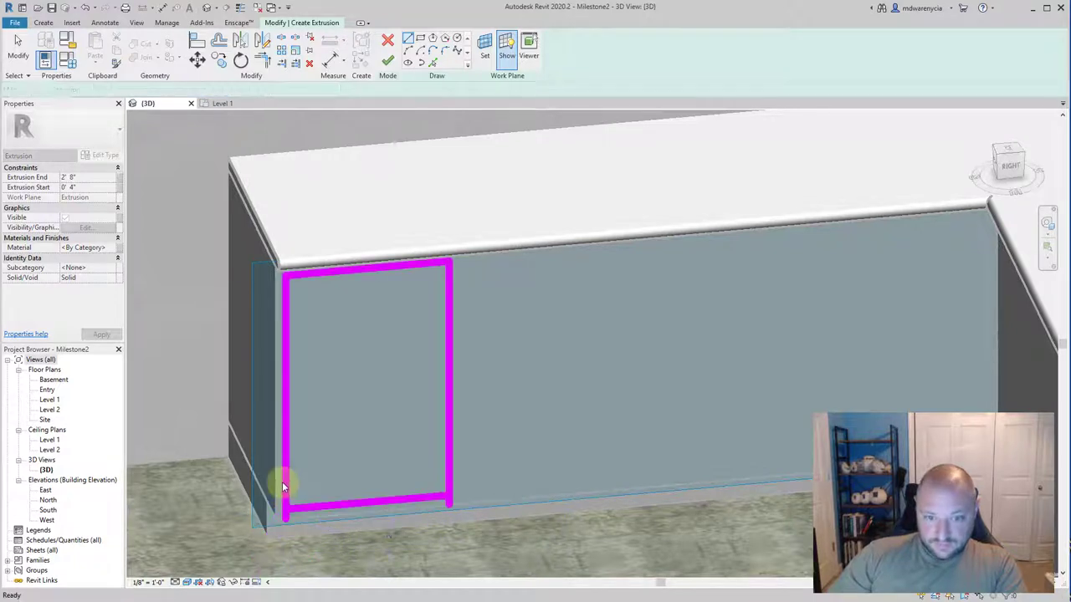
Shorten the lower ends of both vertical door lines so they meet the bottom line and close the outline.
click(286, 489)
drag(285, 518, 285, 509)
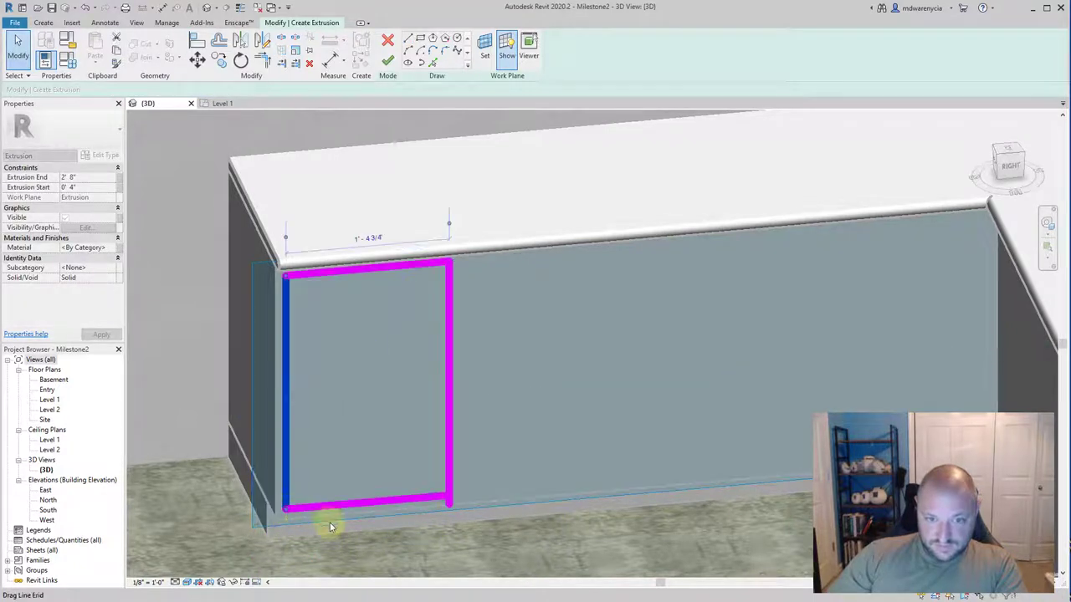
click(449, 502)
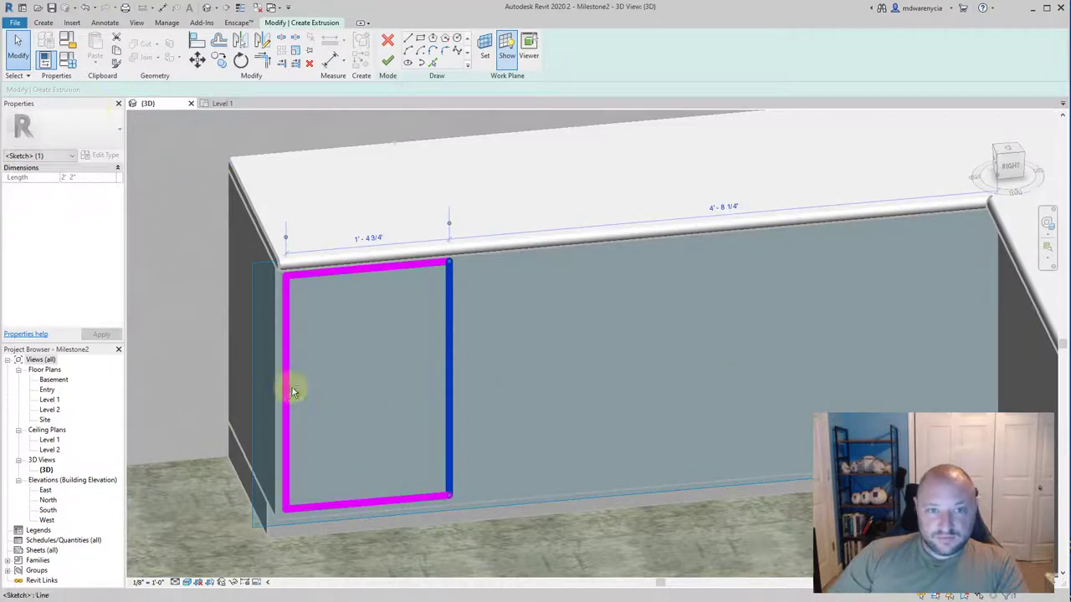
Set the door extrusion to start at 0" and end at 3/4".
mouse_move(292, 388)
shift+middle_down()
mouse_move(398, 455)
mouse_move(355, 416)
shift+middle_up()
click(376, 399)
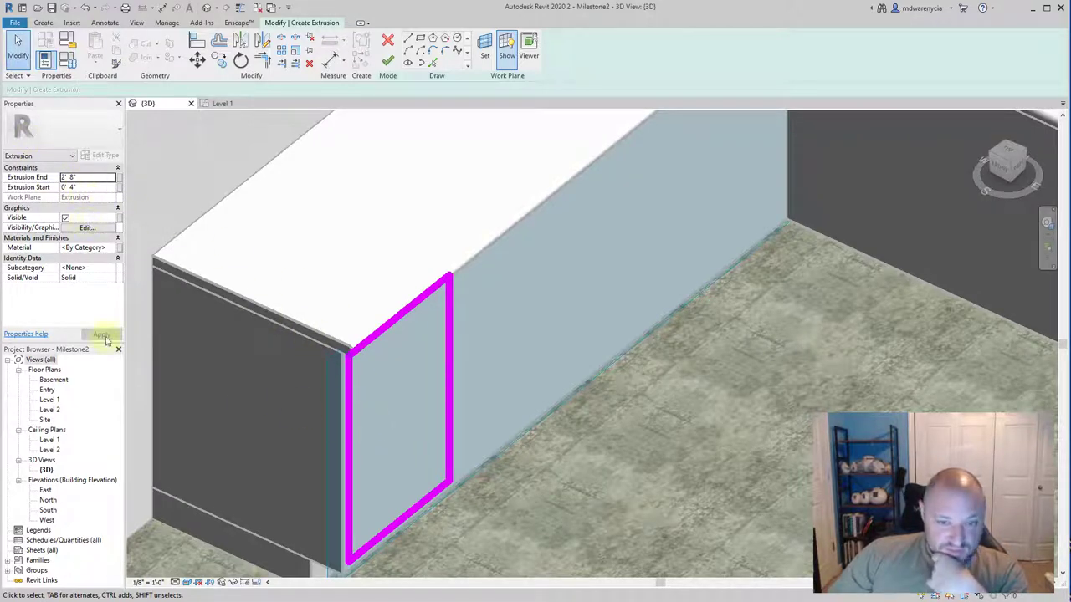
click(87, 187)
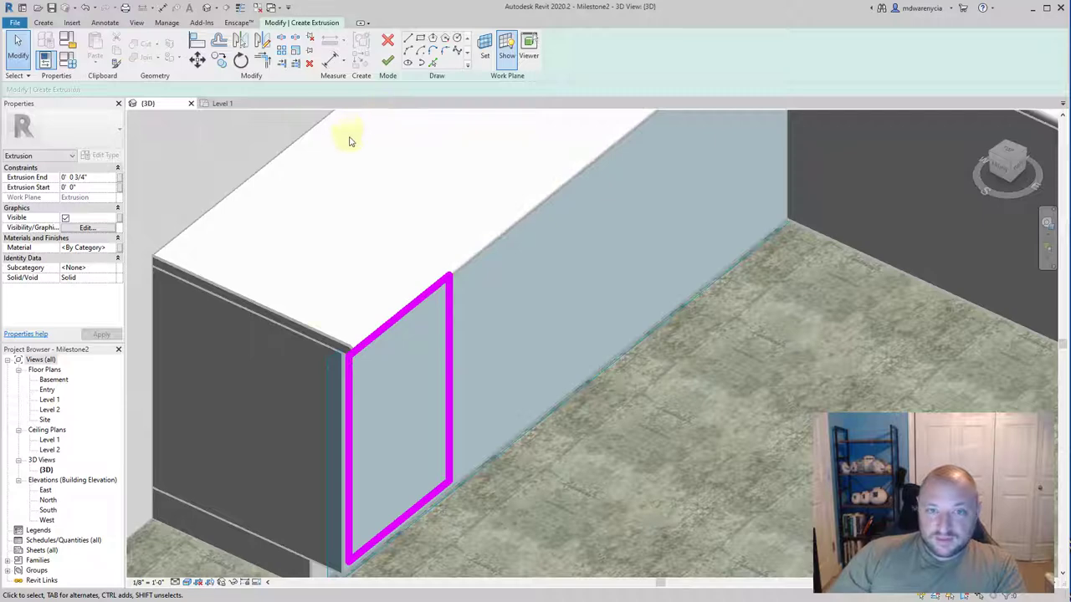
shift+middle_drag(255, 401, 121, 372)
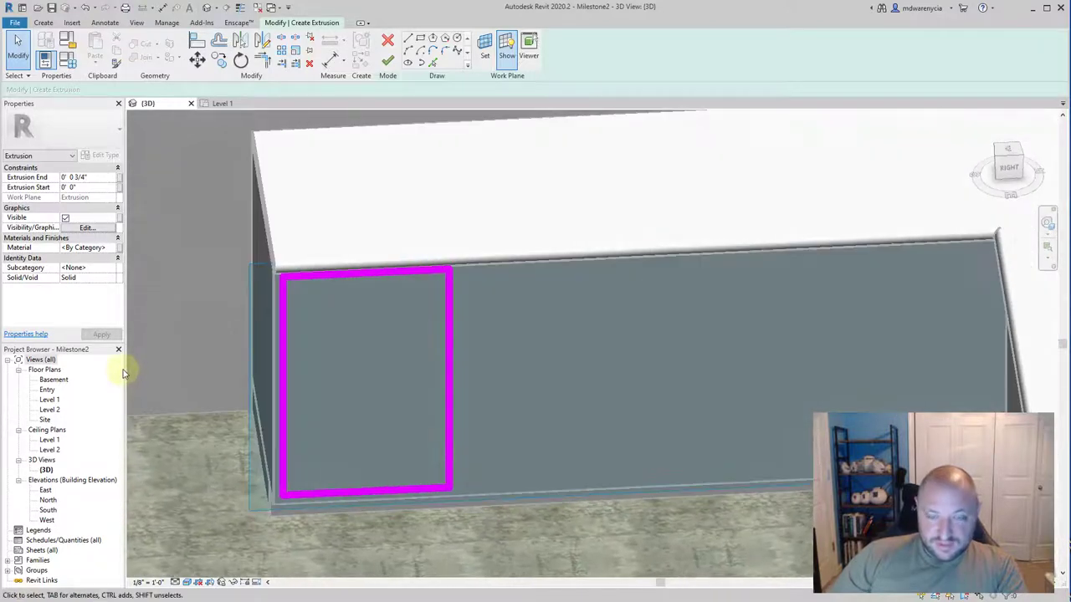
click(407, 40)
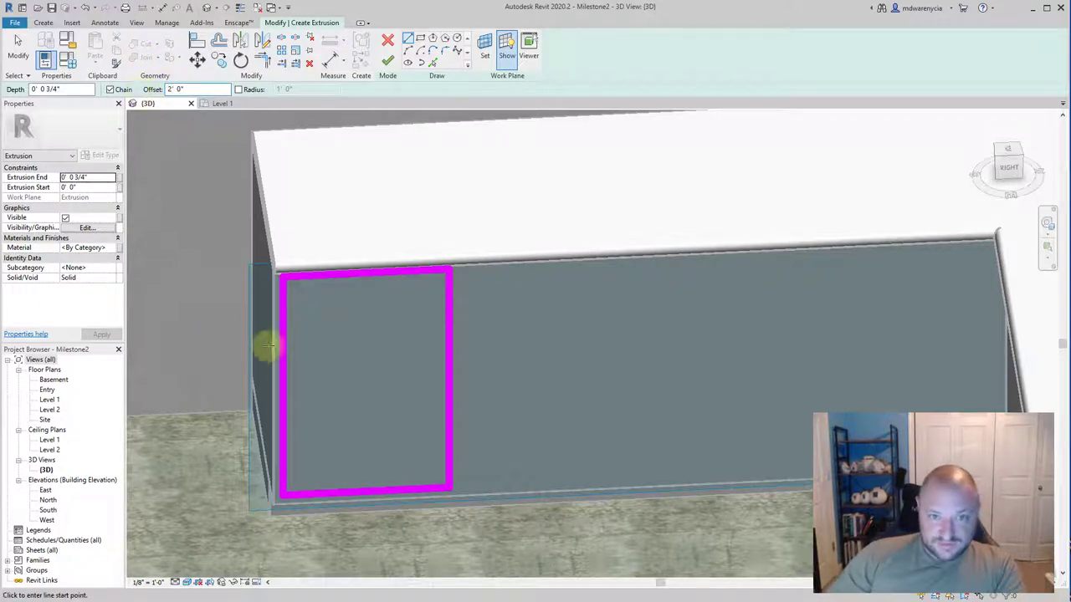
click(283, 278)
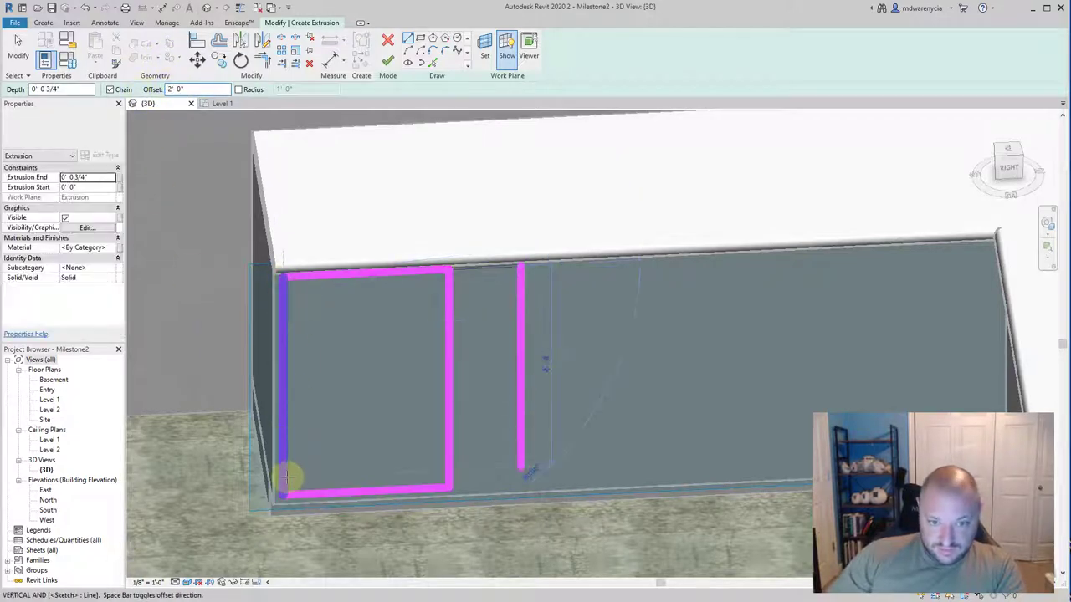
key(Escape)
Draw two vertical lines and a bottom line inside the door outline, each at a 2" inward offset.
click(407, 40)
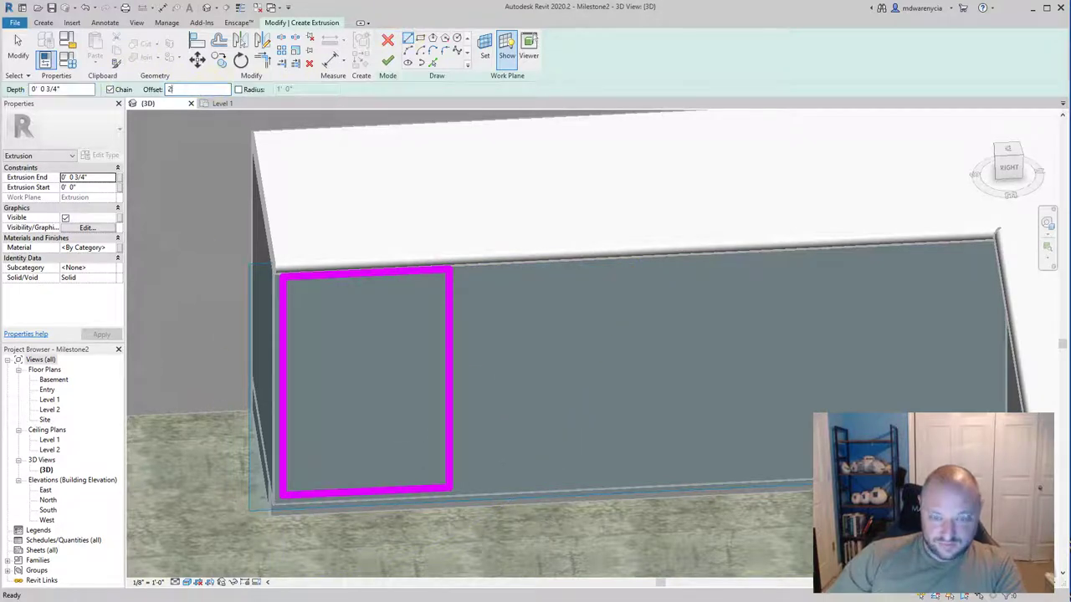
click(282, 274)
click(284, 492)
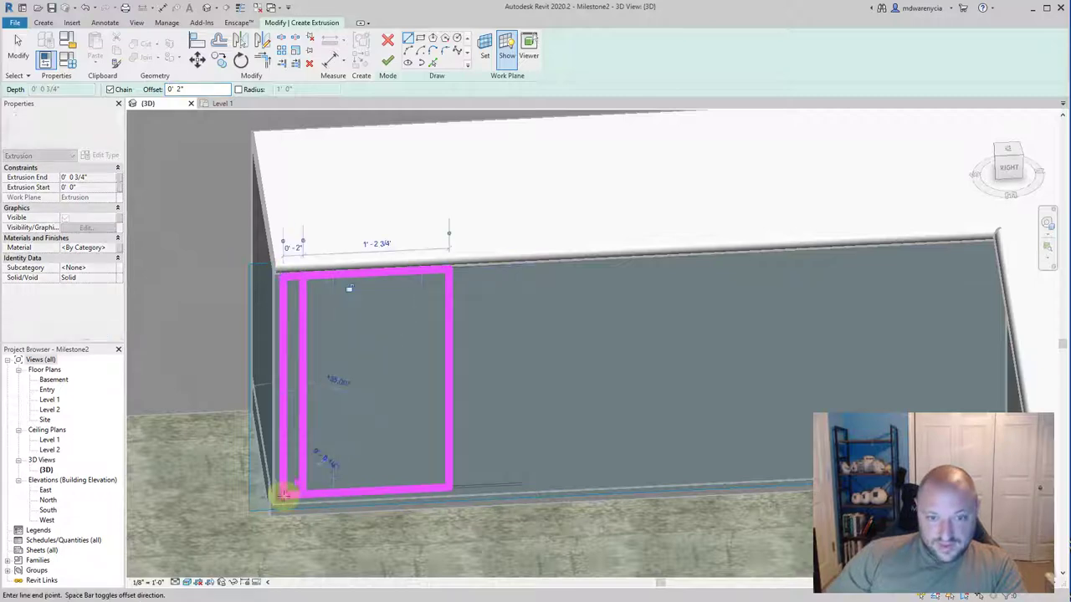
click(446, 482)
click(446, 273)
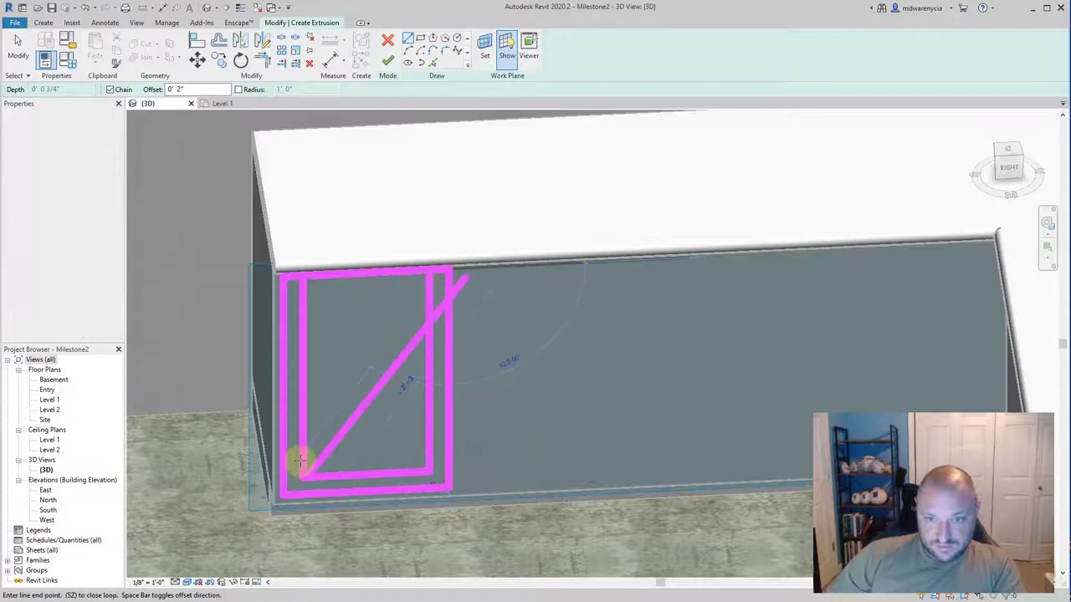
key(Escape)
key(Escape)
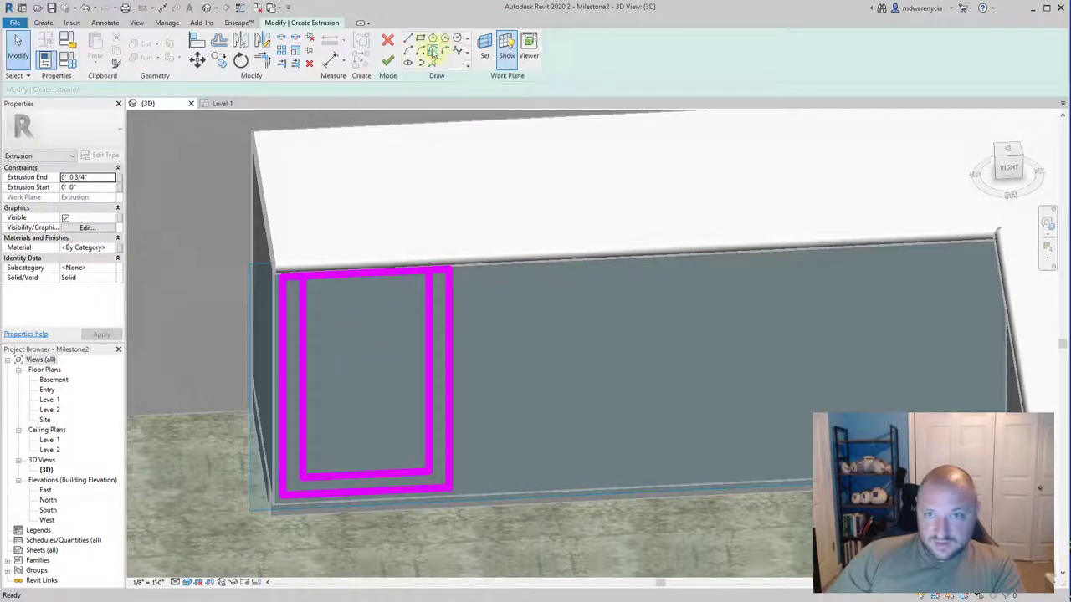
Draw an arch between the two inner vertical lines near the top of the door with the Start-End-Radius Arc.
click(410, 42)
click(306, 313)
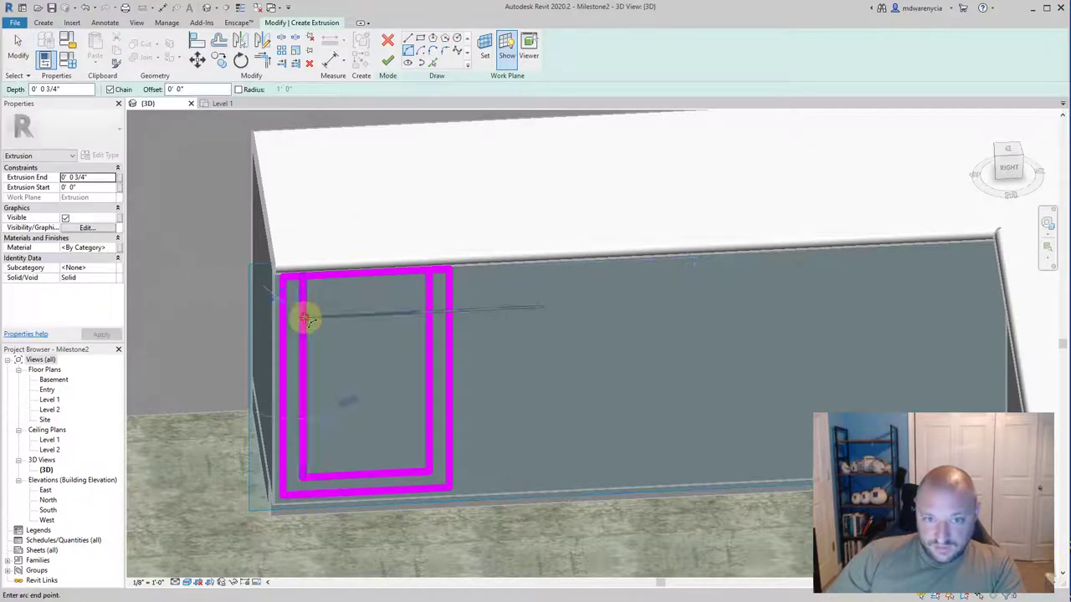
click(434, 314)
click(428, 312)
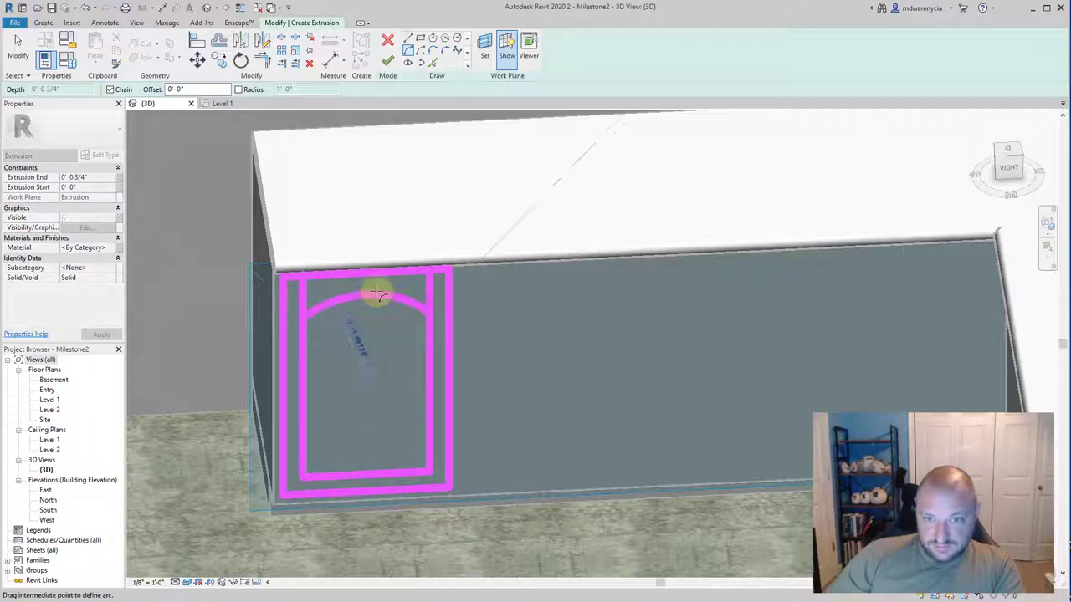
drag(374, 289, 429, 311)
Shorten the two inner vertical lines to the arch's ends, about 1' 7" long, and finish the door frame extrusion.
click(428, 276)
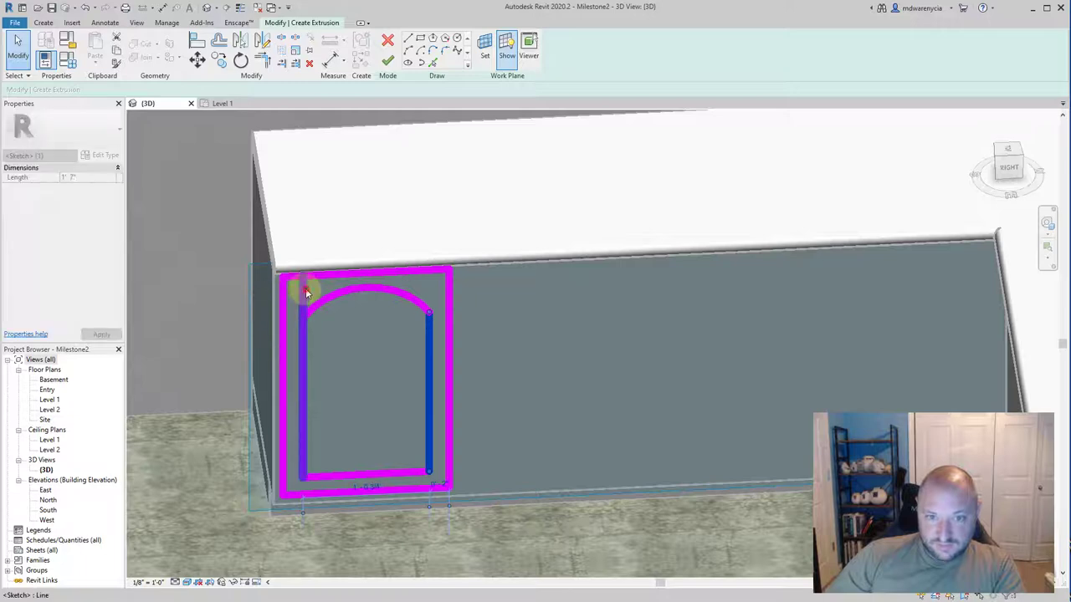
click(304, 291)
drag(303, 283, 303, 318)
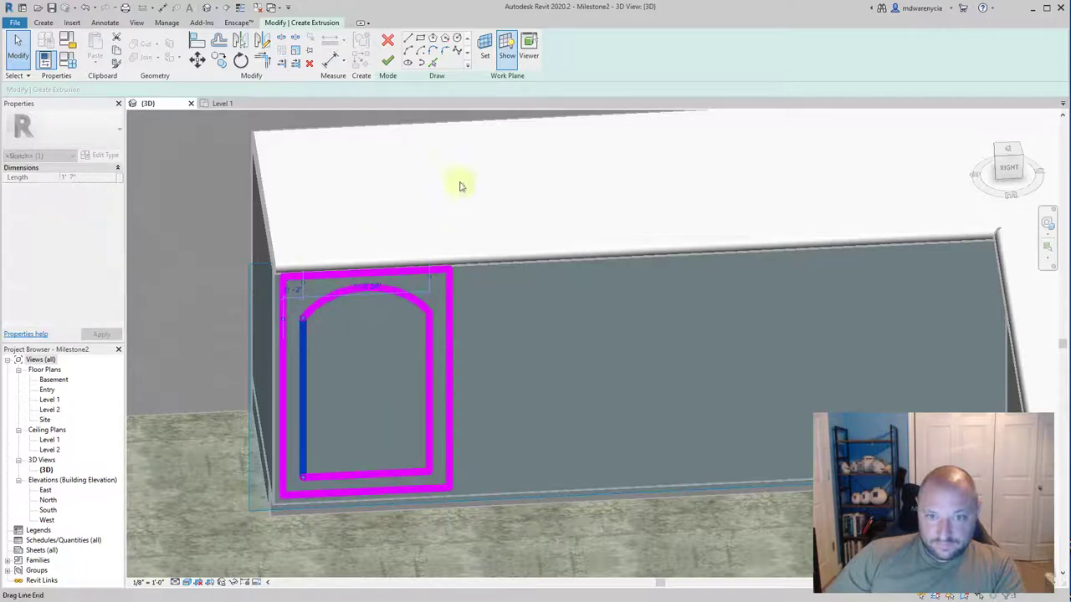
click(388, 66)
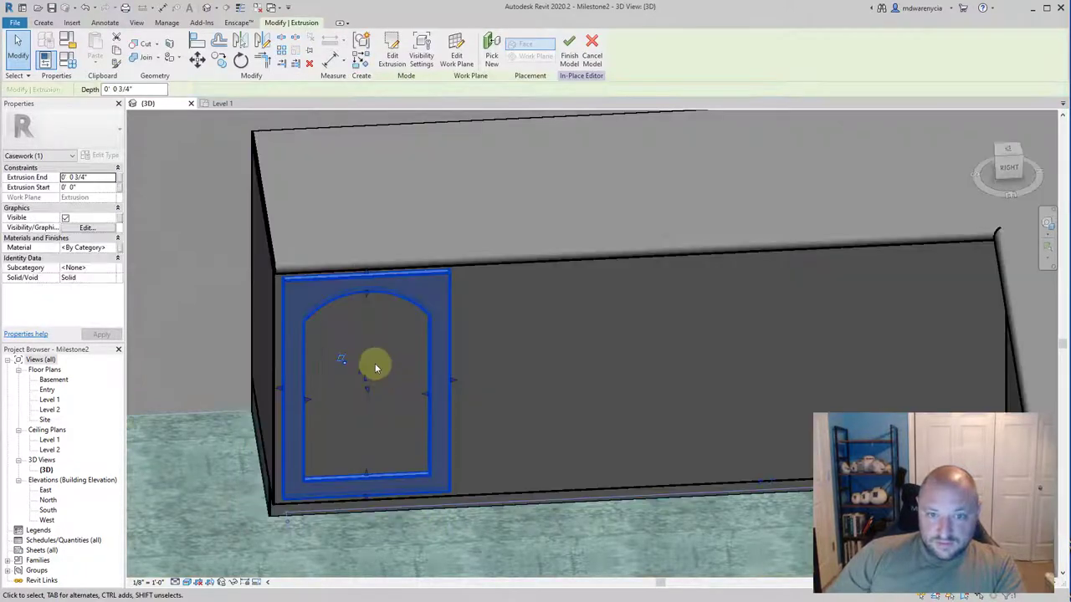
scroll(300, 415, up, 1)
click(363, 442)
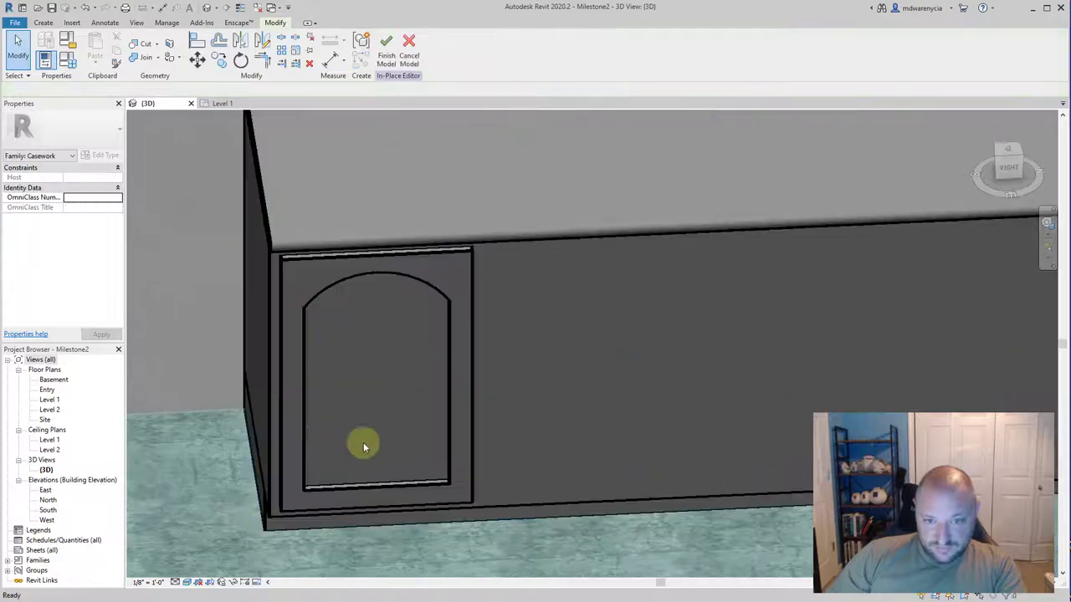
Start a solid sweep on the door frame with its path picked from existing edges.
mouse_move(316, 369)
shift+middle_down()
mouse_move(363, 394)
mouse_move(408, 351)
mouse_move(418, 377)
mouse_move(359, 406)
mouse_move(349, 378)
mouse_move(372, 332)
mouse_move(306, 371)
shift+middle_up()
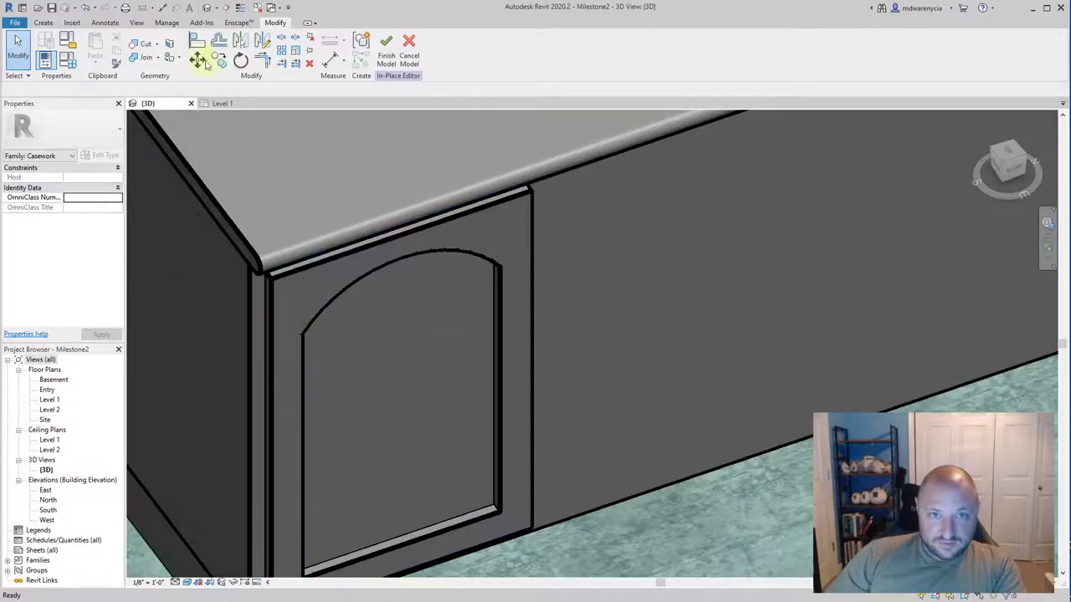
click(55, 24)
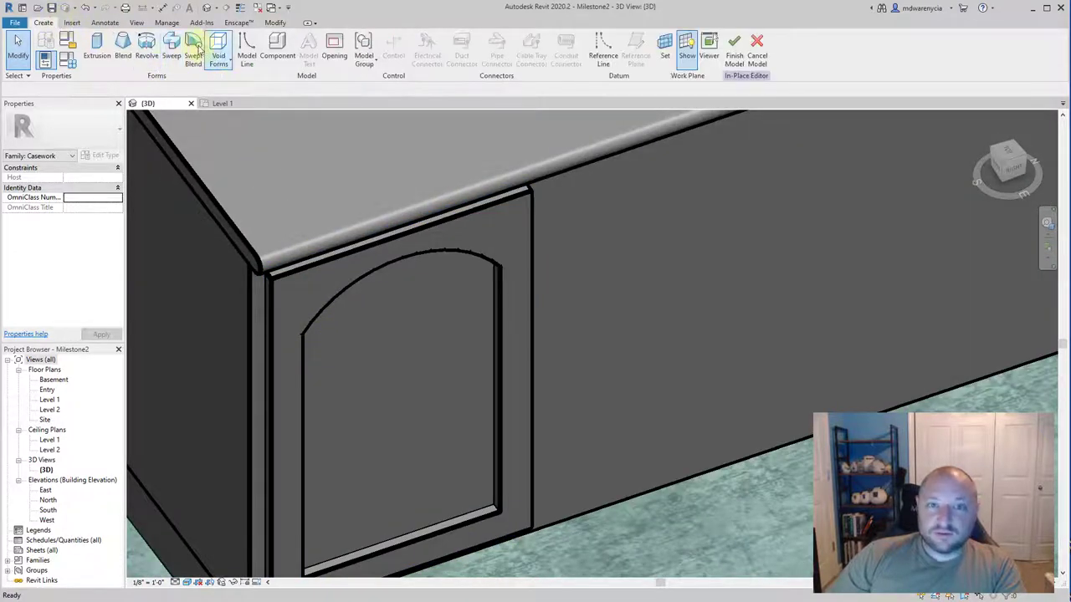
click(171, 44)
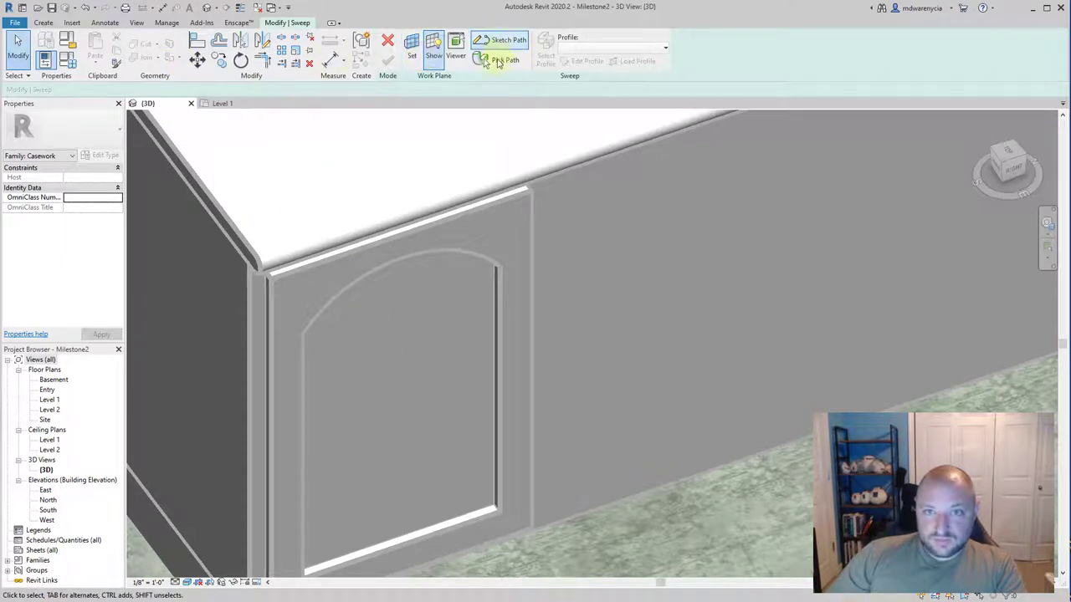
click(499, 60)
shift+middle_drag(435, 340, 497, 240)
click(502, 253)
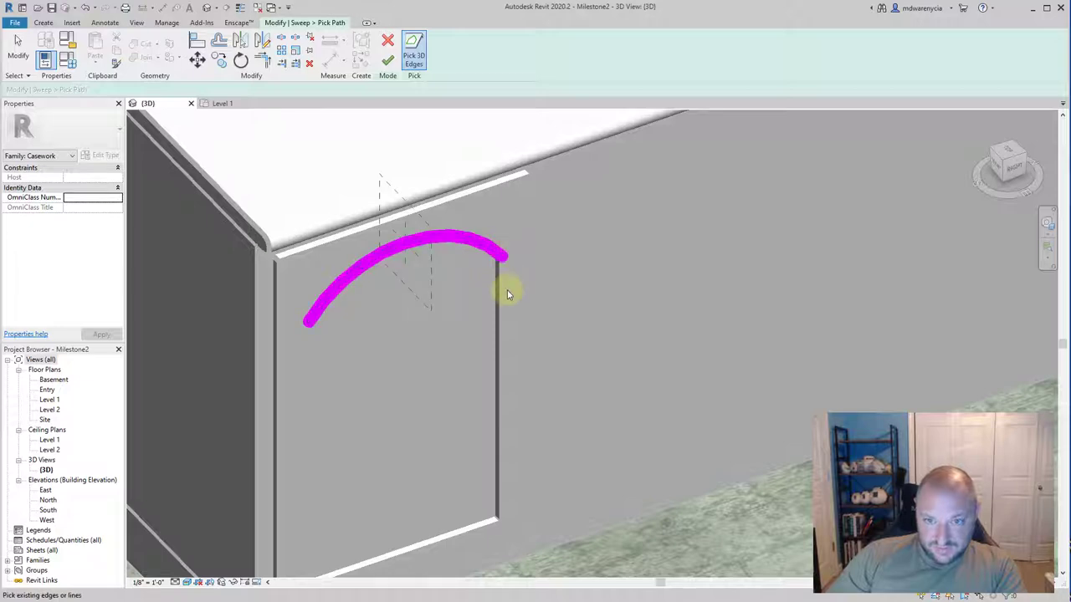
click(502, 293)
click(474, 534)
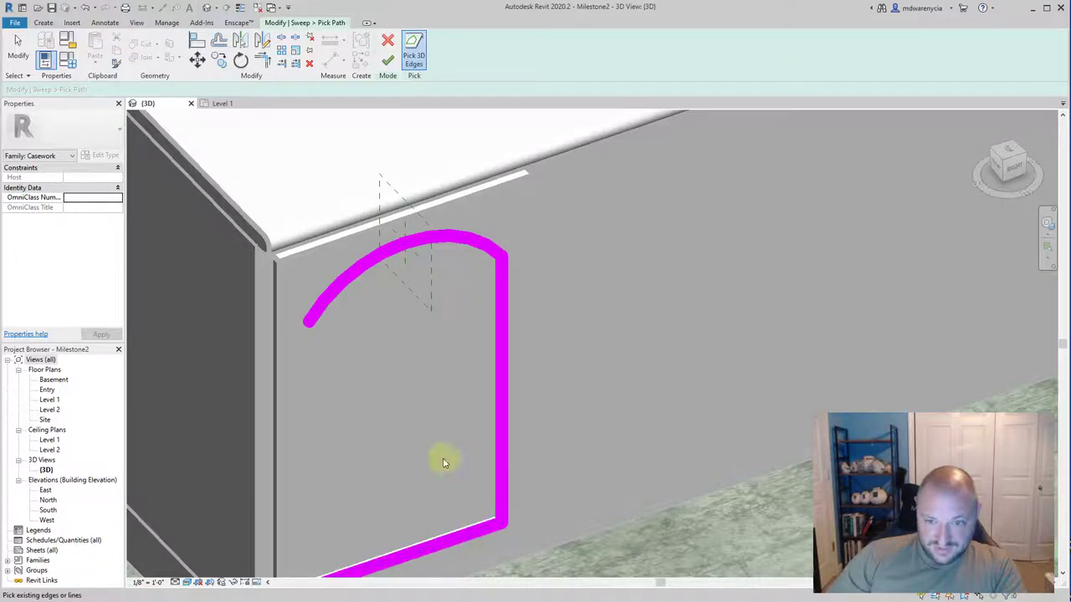
shift+middle_drag(443, 460, 299, 334)
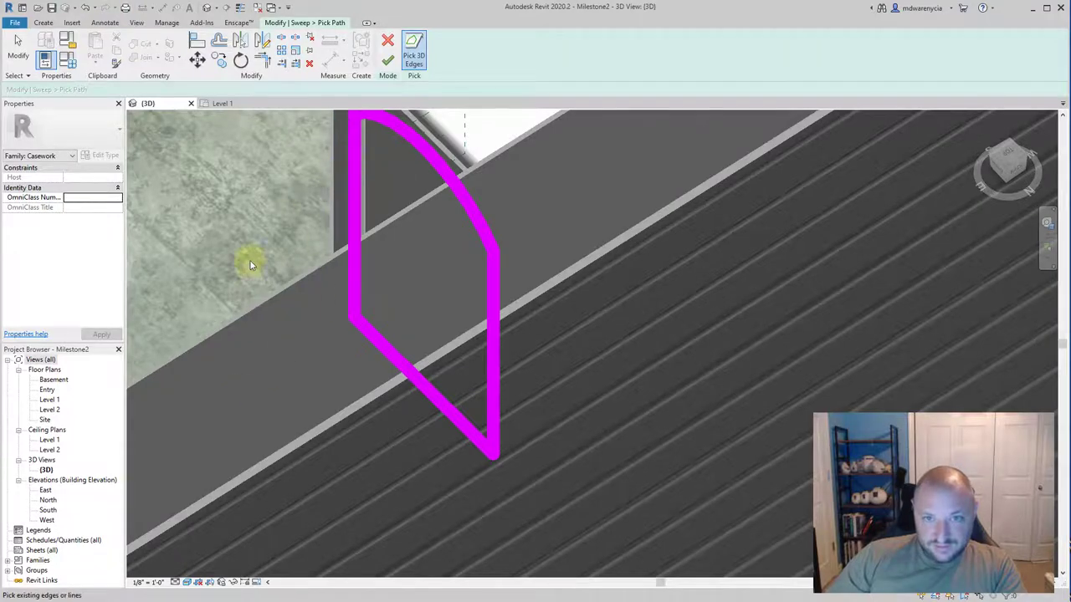
shift+middle_drag(250, 265, 389, 174)
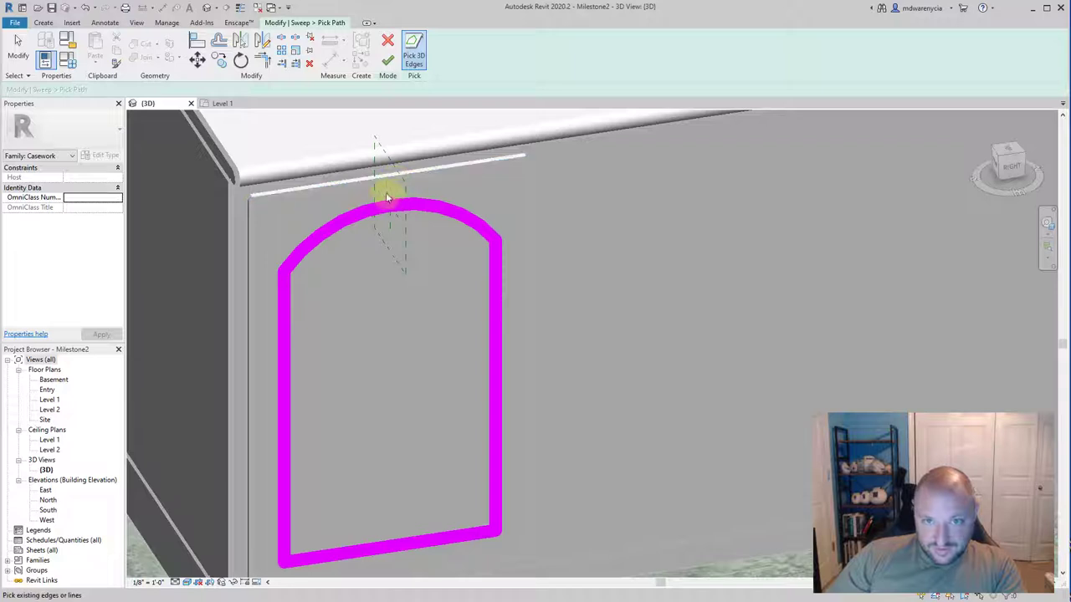
click(390, 197)
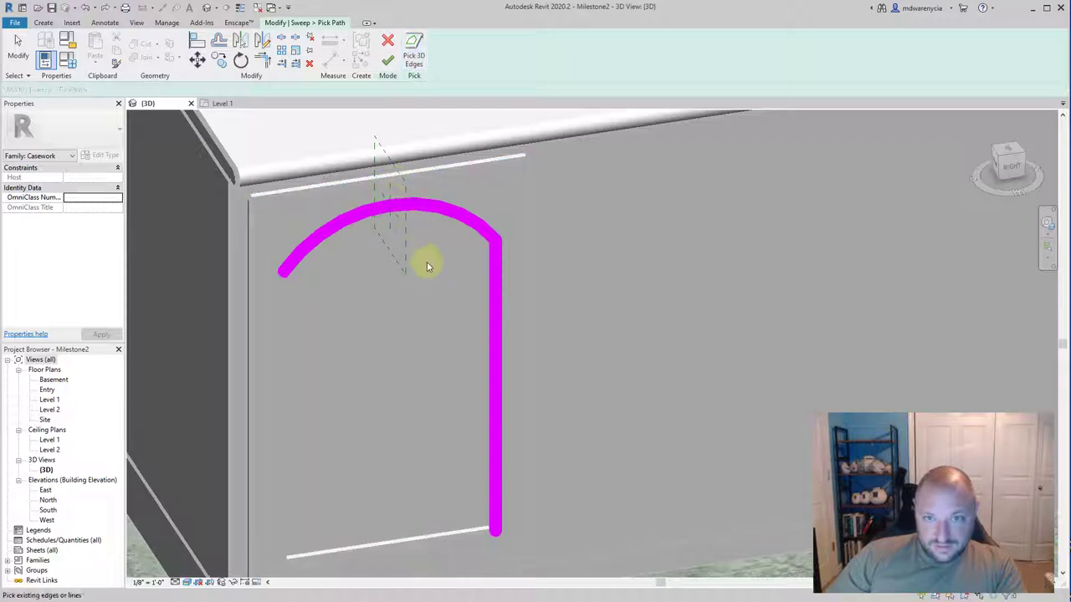
key(ctrl+z)
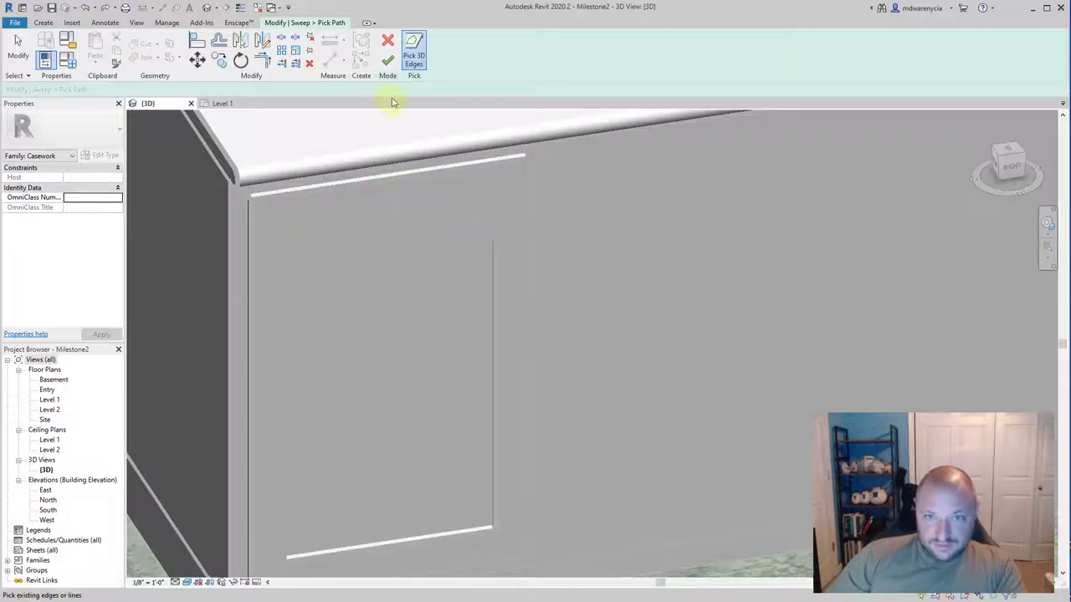
Pick the arched opening's edges as a closed sweep path, beginning with the bottom edge, and finish the path.
click(425, 545)
click(499, 433)
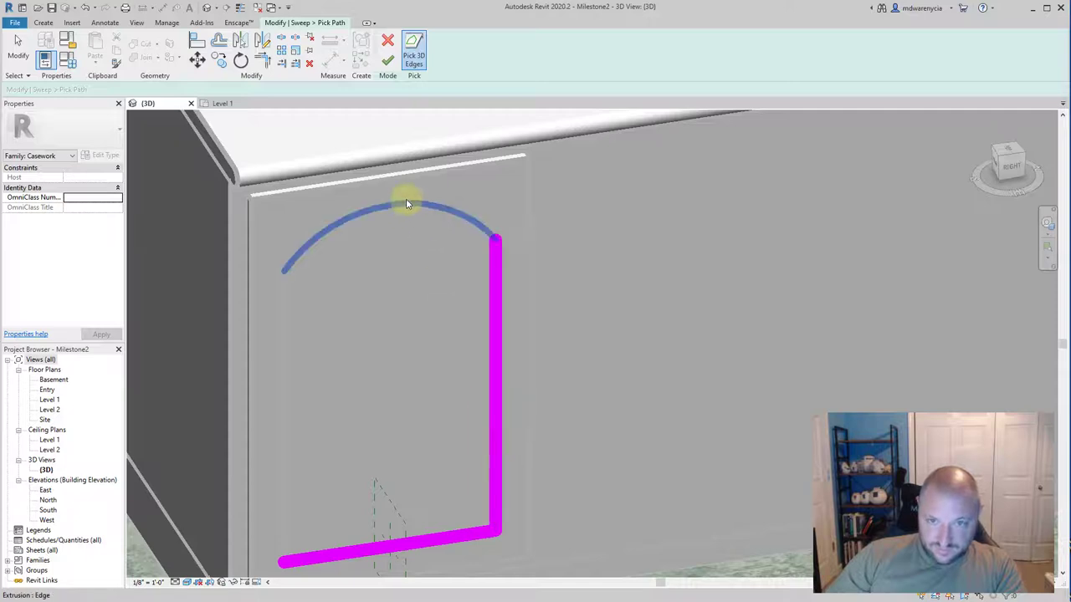
click(405, 200)
click(283, 326)
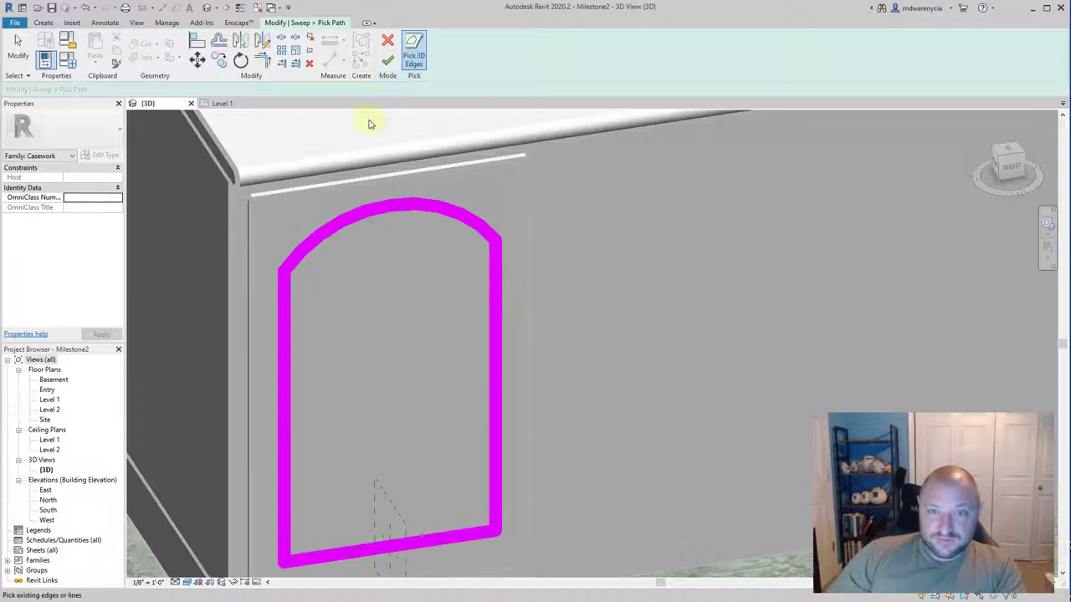
click(388, 64)
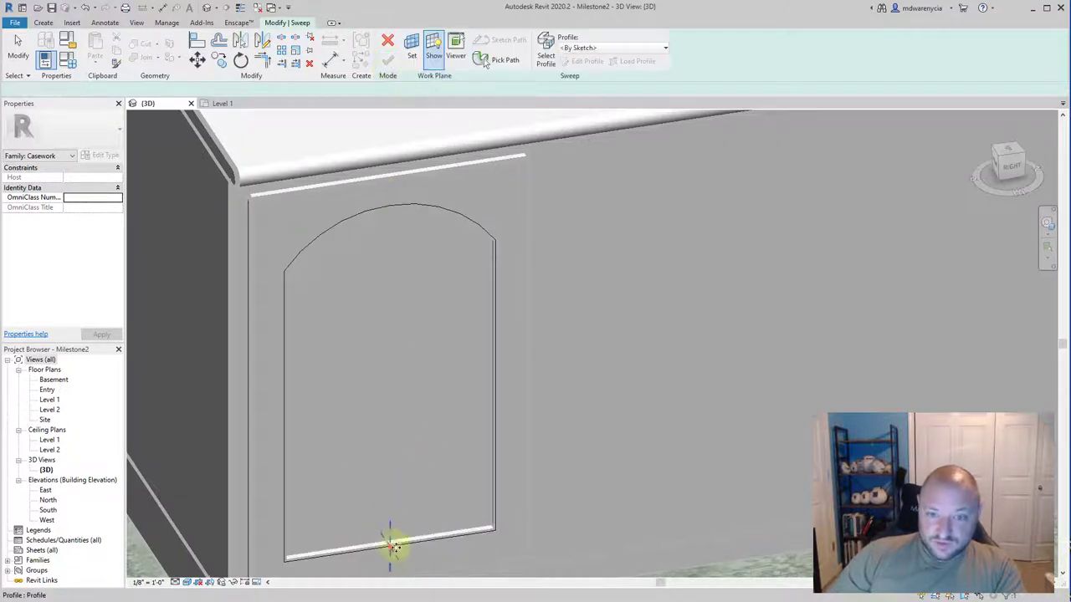
Start sketching the sweep's profile on the plane crossing the arched opening's bottom edge.
shift+middle_drag(358, 513, 466, 346)
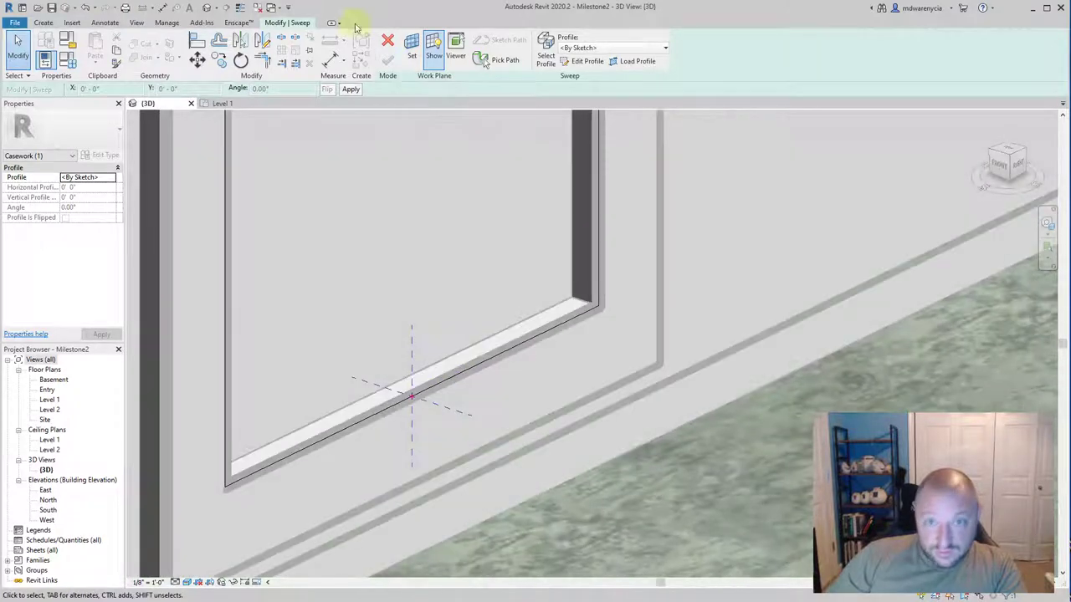
click(584, 61)
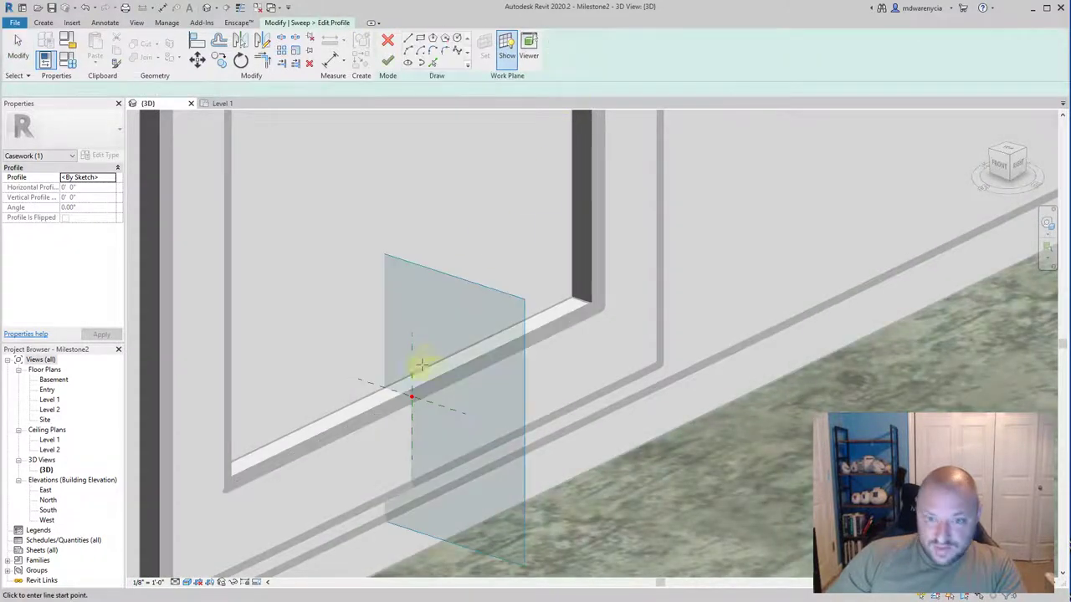
scroll(411, 397, up, 3)
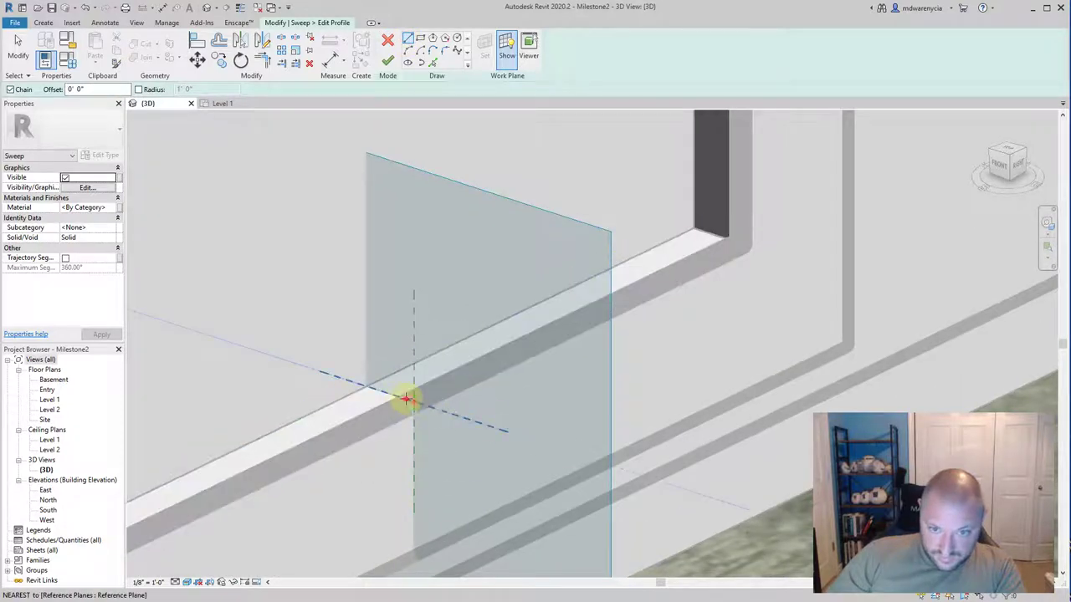
click(405, 400)
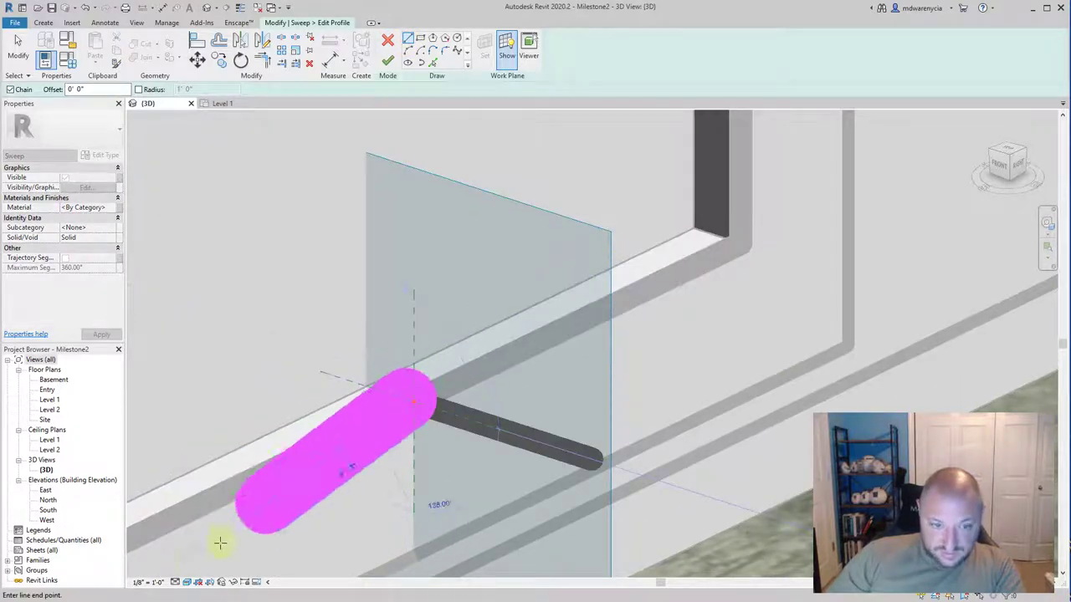
key(Escape)
key(Escape)
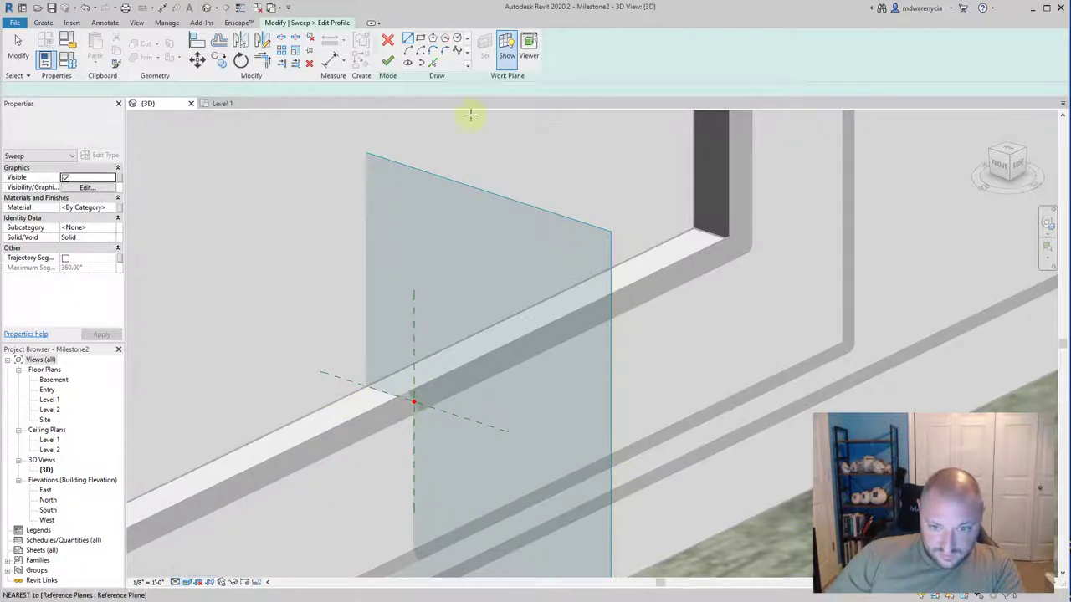
Draw a four-sided trim profile on the opening's bottom ledge with a 1/4" front edge, flat base about 5/8" wide, taller back edge and sloped top.
click(407, 38)
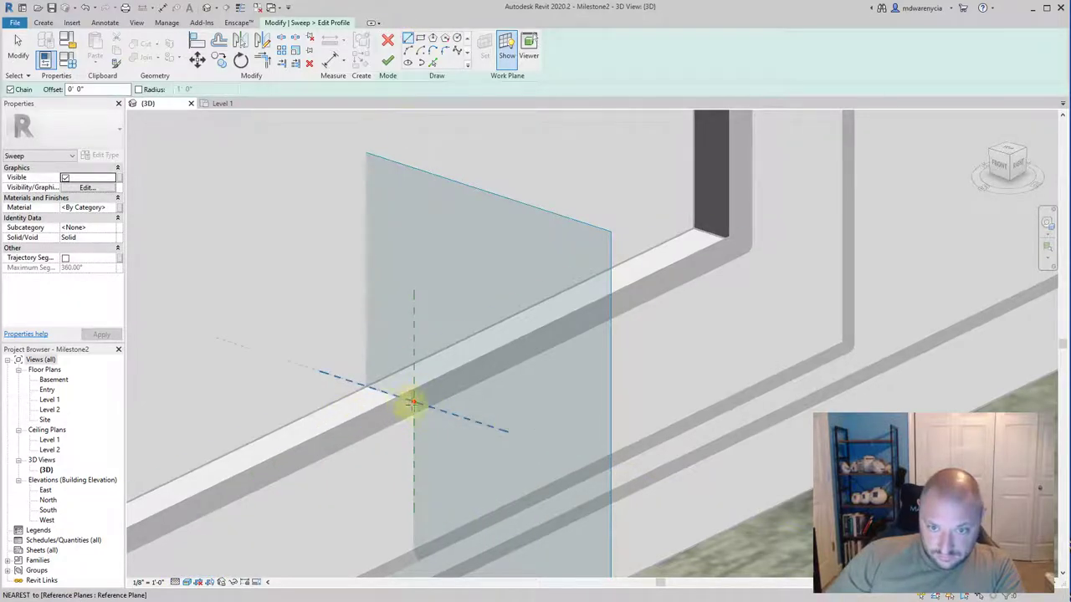
click(410, 400)
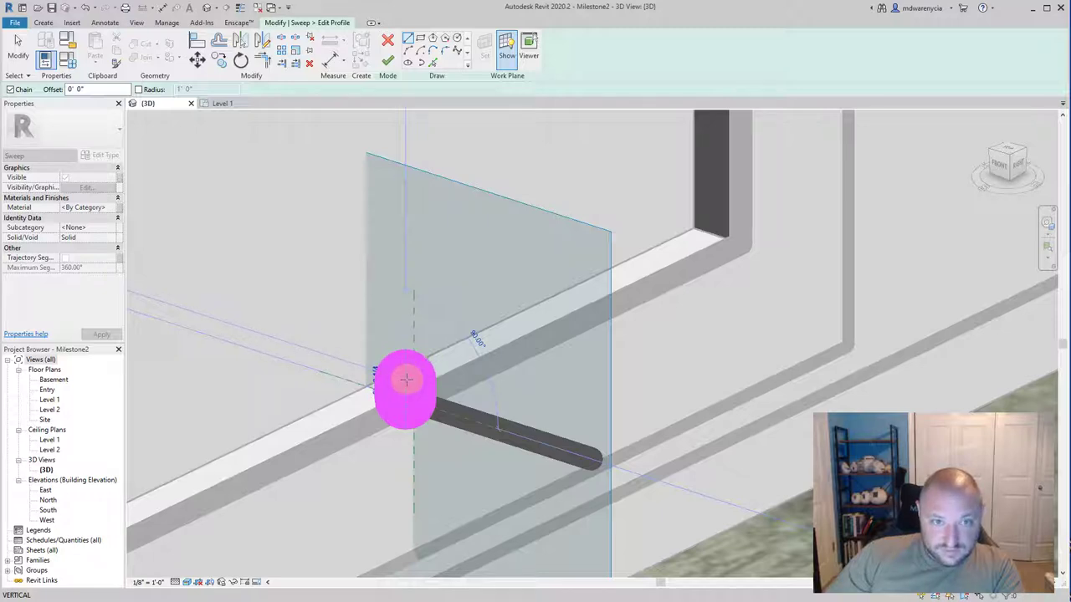
click(408, 380)
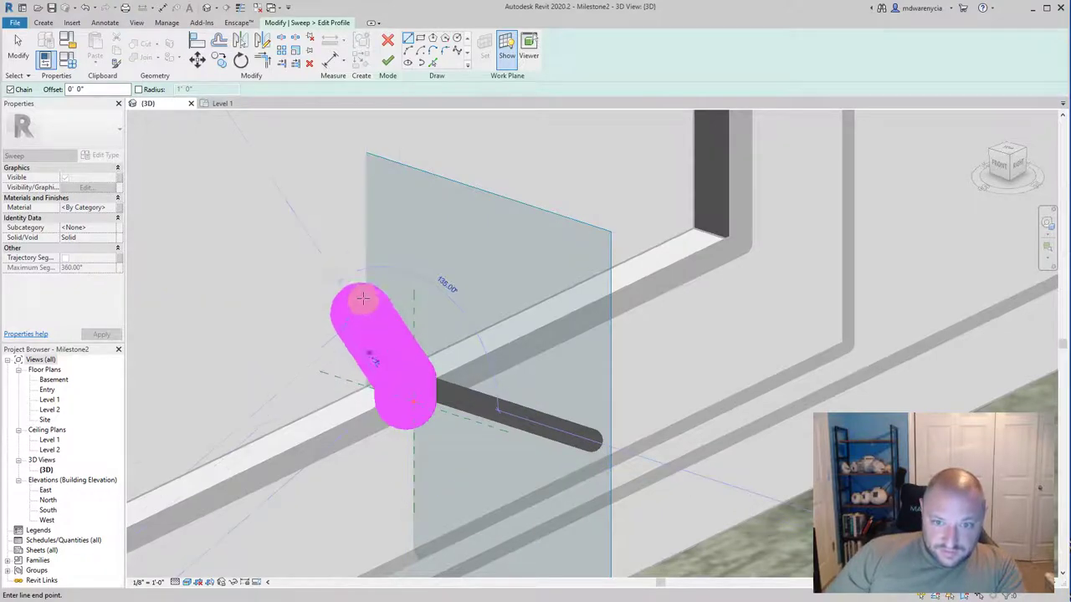
middle_drag(474, 313, 521, 326)
key(Escape)
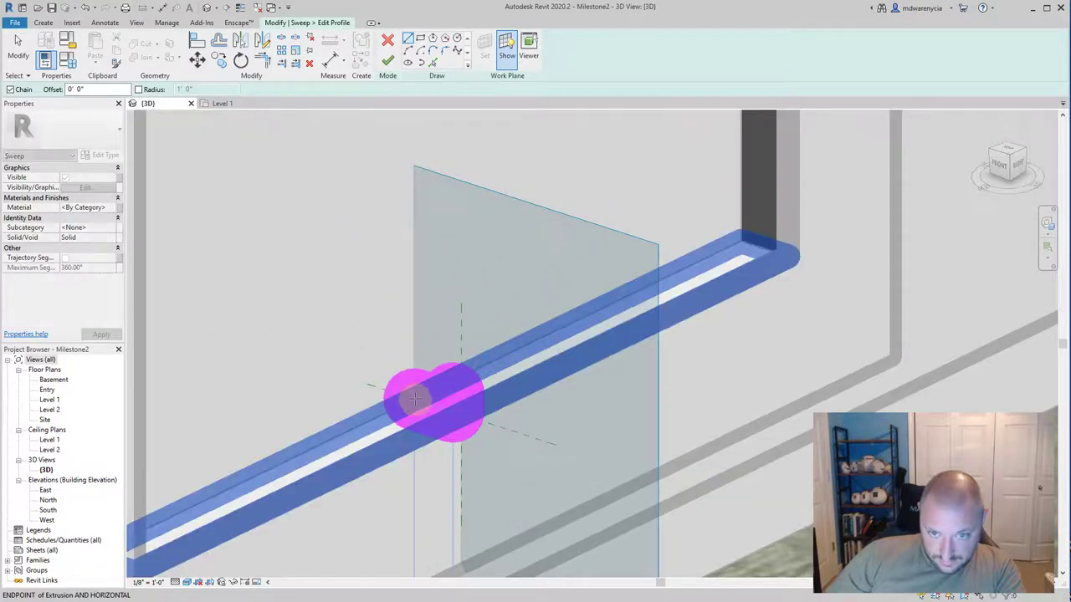
click(414, 400)
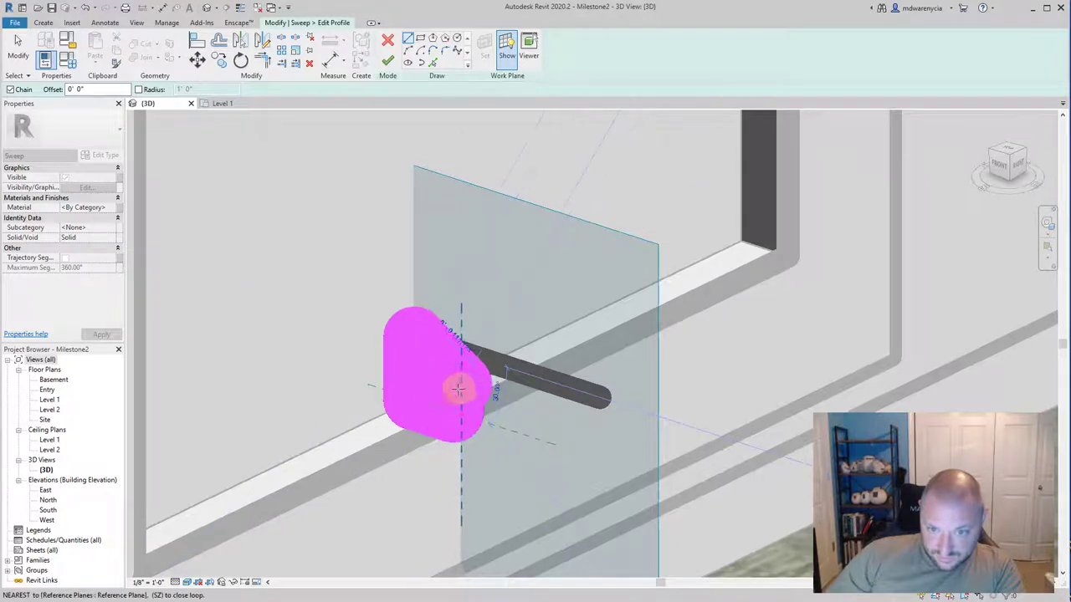
click(457, 389)
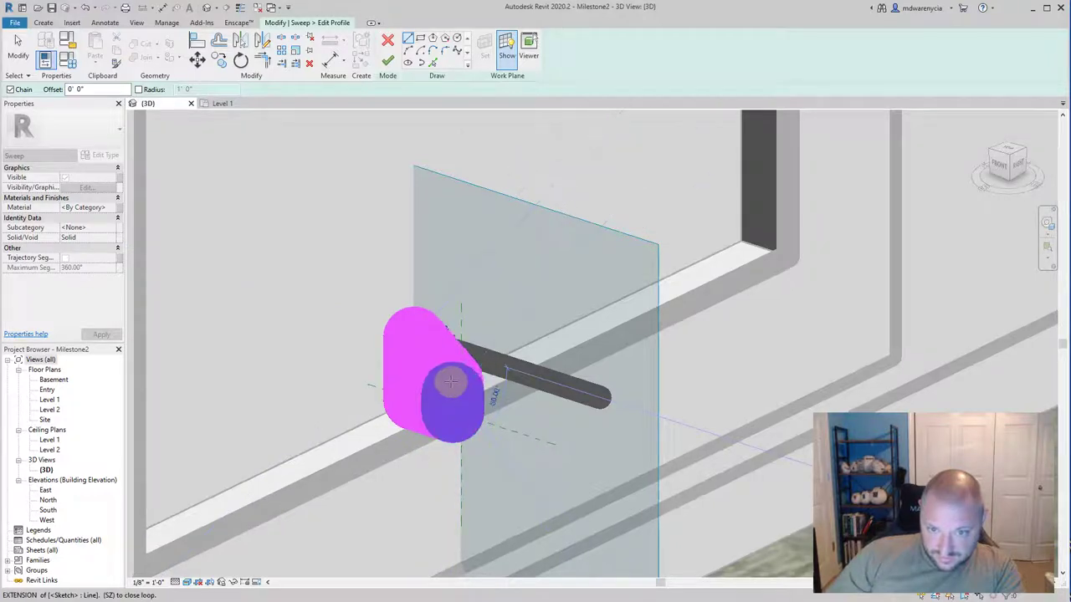
click(450, 384)
key(Escape)
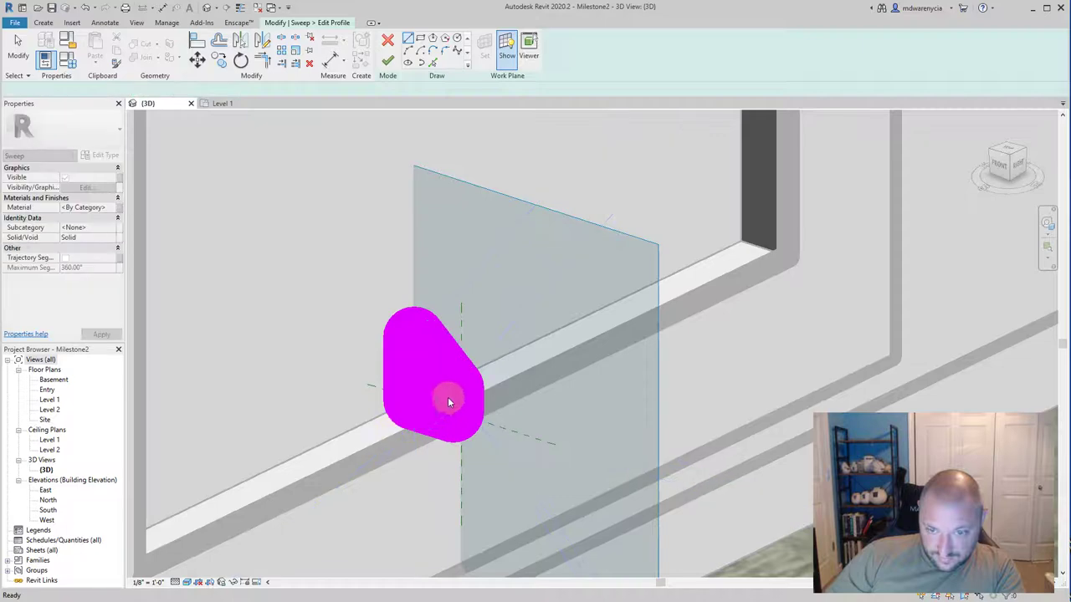
Turn on thin line display and extend the profile's short front line up to the end of the sloped line.
shift+middle_drag(447, 402, 450, 445)
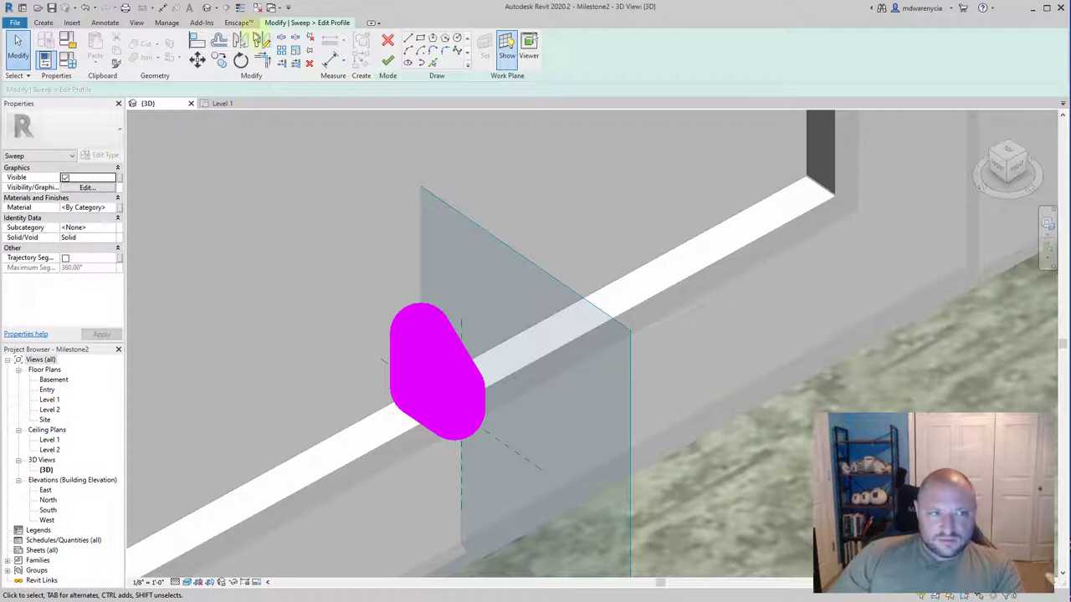
click(134, 23)
click(78, 46)
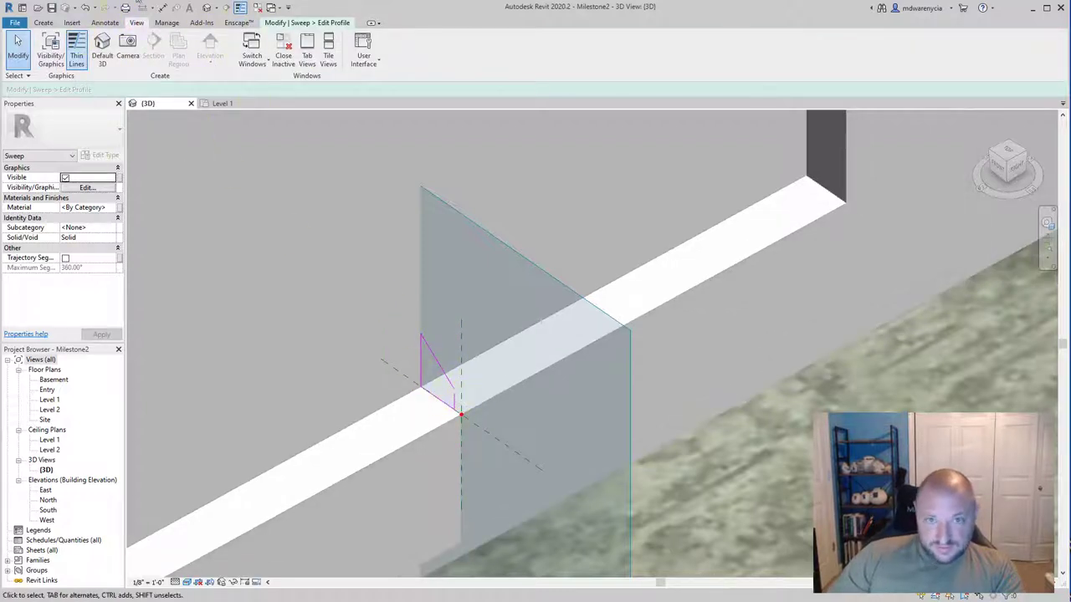
scroll(449, 296, up, 5)
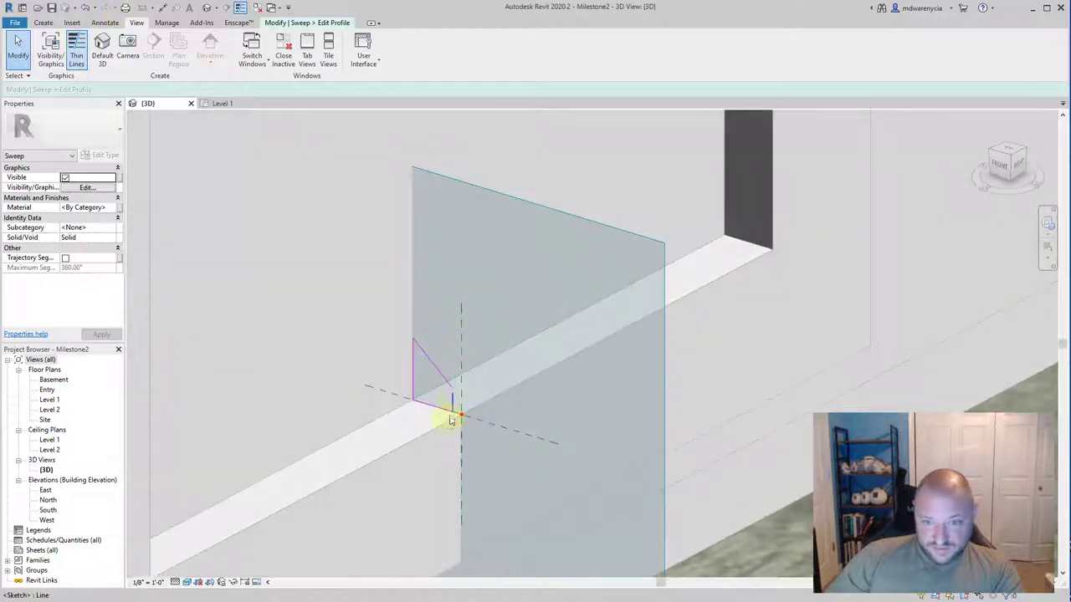
click(452, 387)
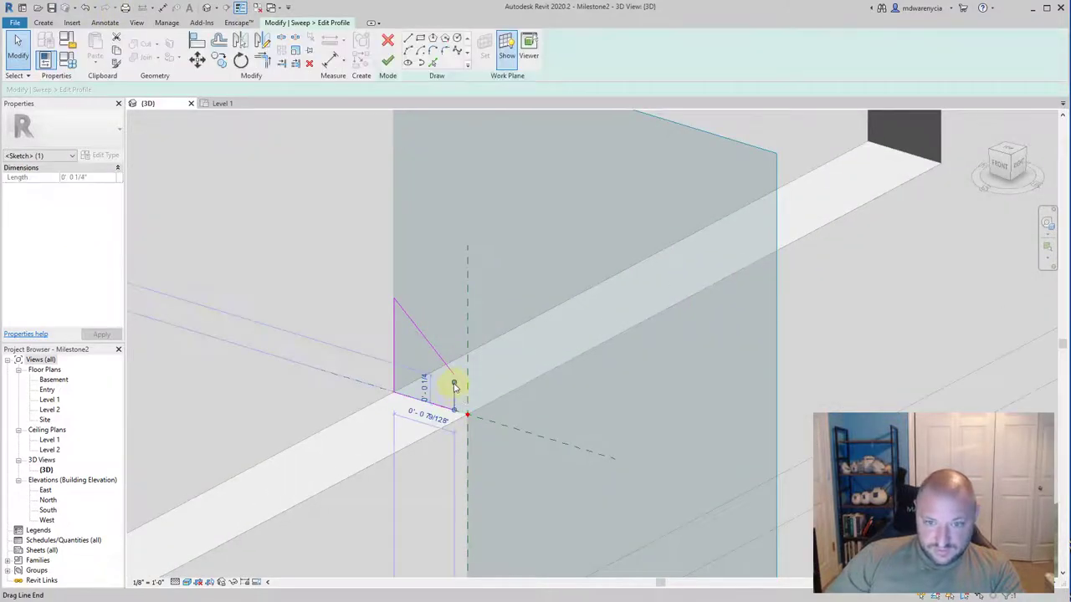
drag(454, 387, 455, 376)
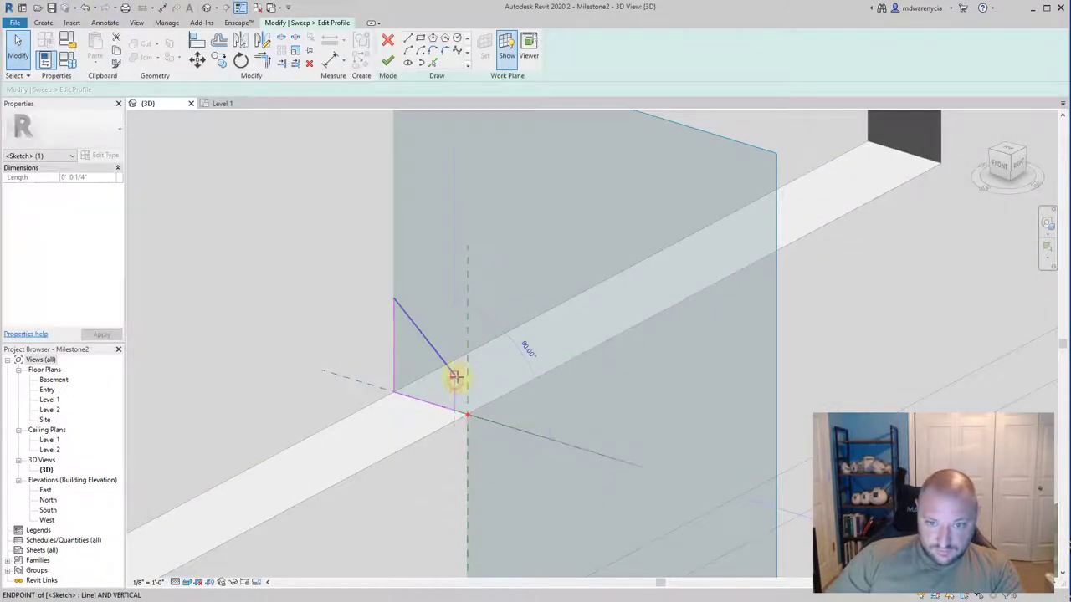
Pull the sloped line's upper end slightly away from the back line and start a line to bridge the gap.
click(406, 313)
drag(394, 299, 404, 301)
scroll(396, 310, up, 2)
scroll(395, 310, up, 1)
mouse_move(423, 308)
shift+middle_down()
mouse_move(476, 290)
mouse_move(454, 373)
shift+middle_up()
click(407, 39)
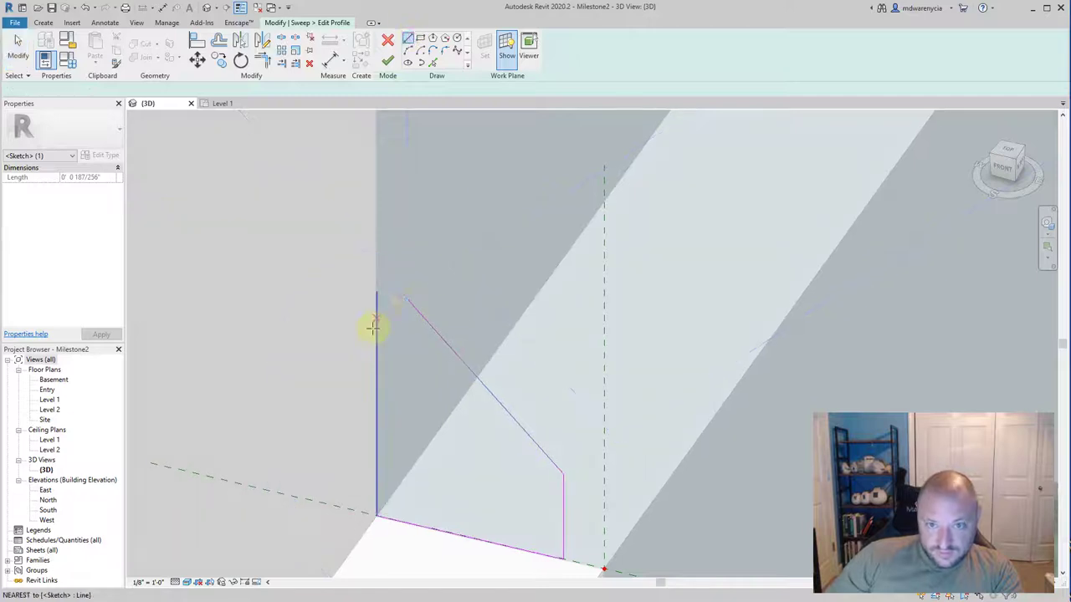
Close the sweep profile sketch with a short line from the top of the vertical edge to the upper end of the sloped line.
click(377, 294)
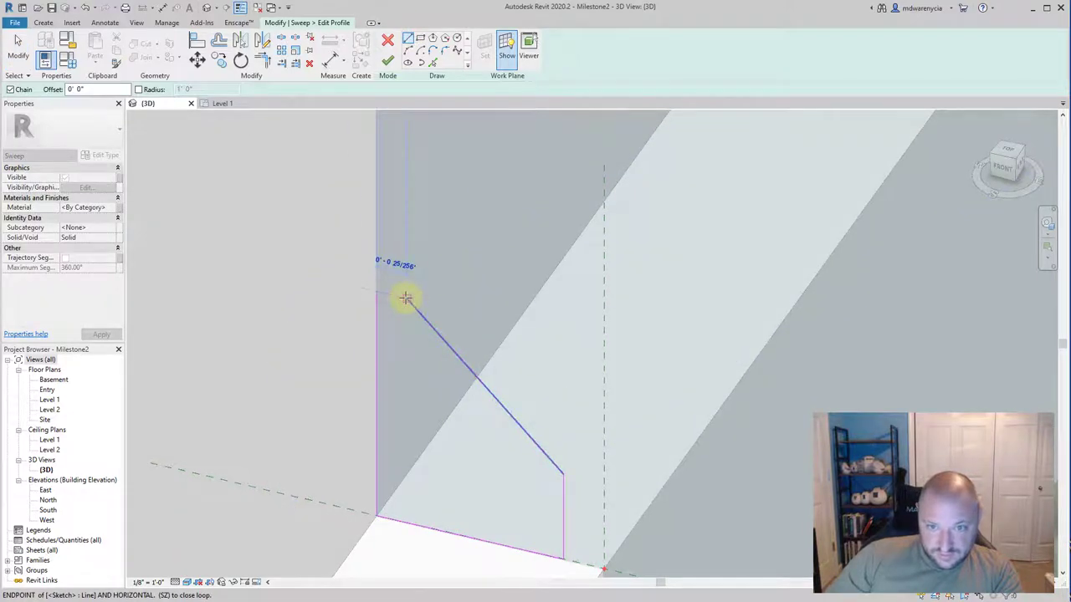
click(405, 298)
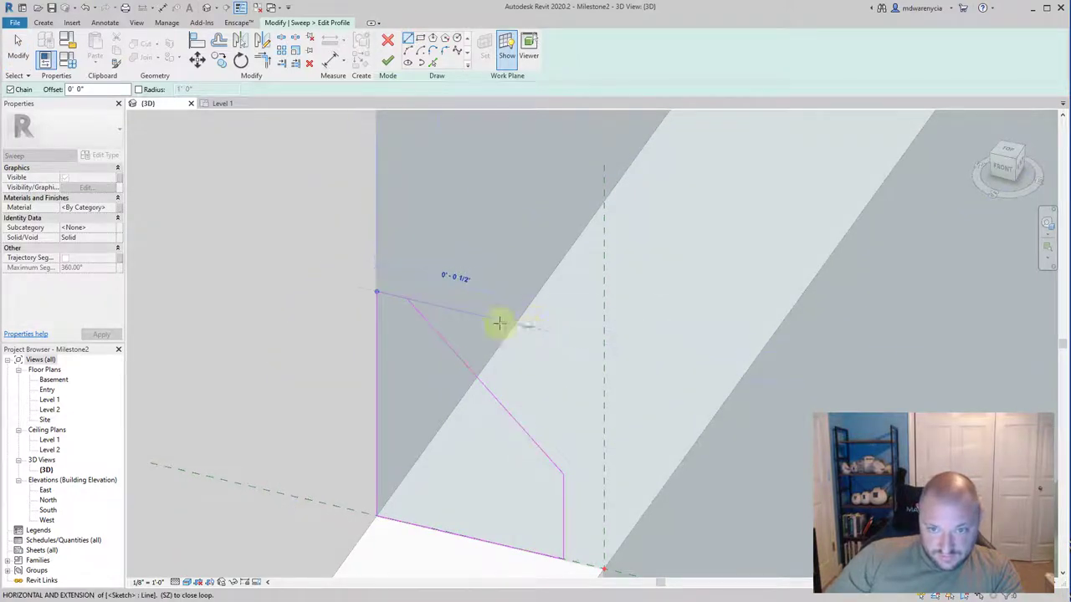
key(s)
key(z)
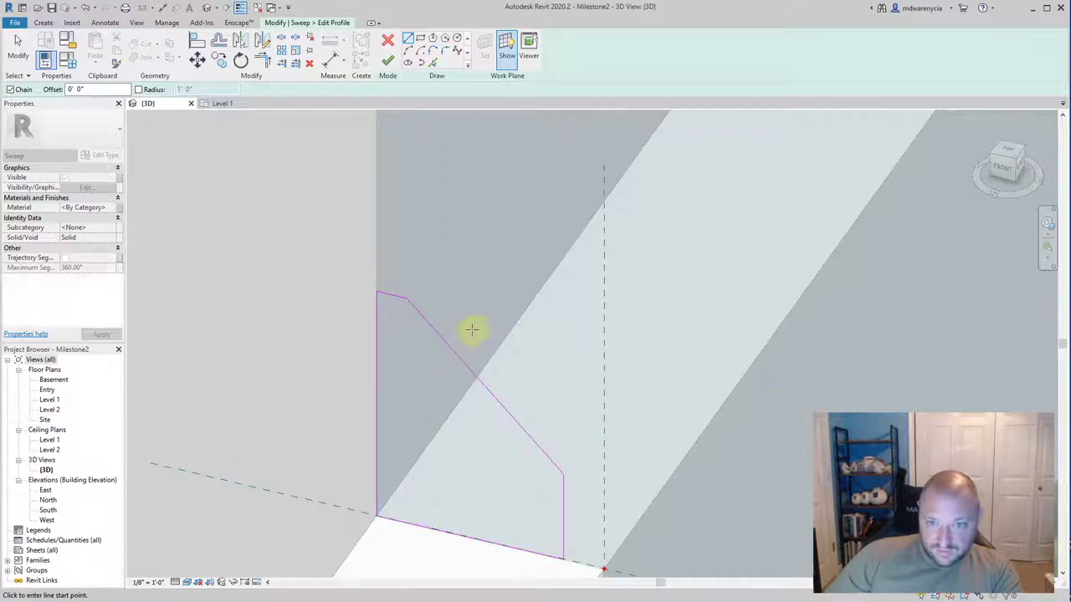
scroll(412, 308, up, 2)
mouse_move(412, 308)
shift+middle_down()
mouse_move(406, 315)
mouse_move(387, 292)
mouse_move(399, 346)
mouse_move(377, 439)
mouse_move(401, 385)
shift+middle_up()
scroll(402, 384, down, 2)
key(Escape)
scroll(402, 381, down, 4)
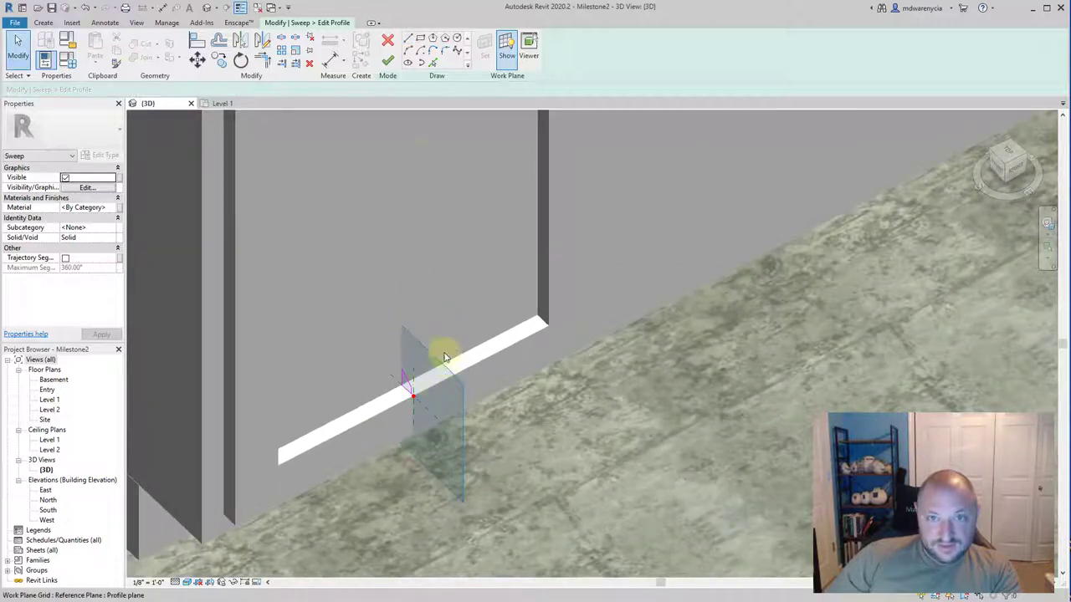
Finish the five-sided profile and try to generate the sweep around the door panel opening.
click(389, 62)
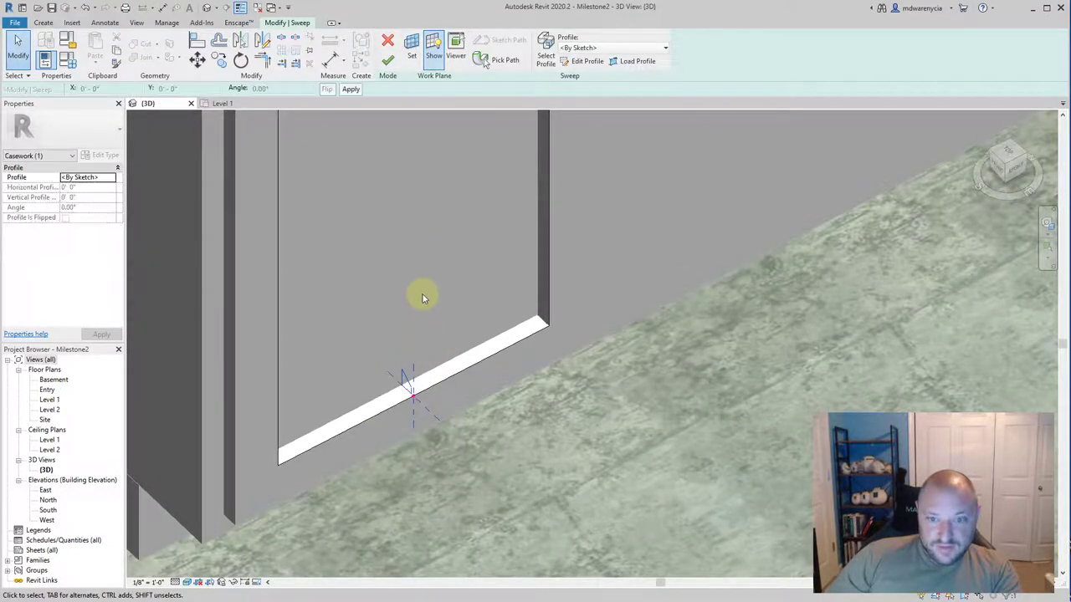
click(389, 63)
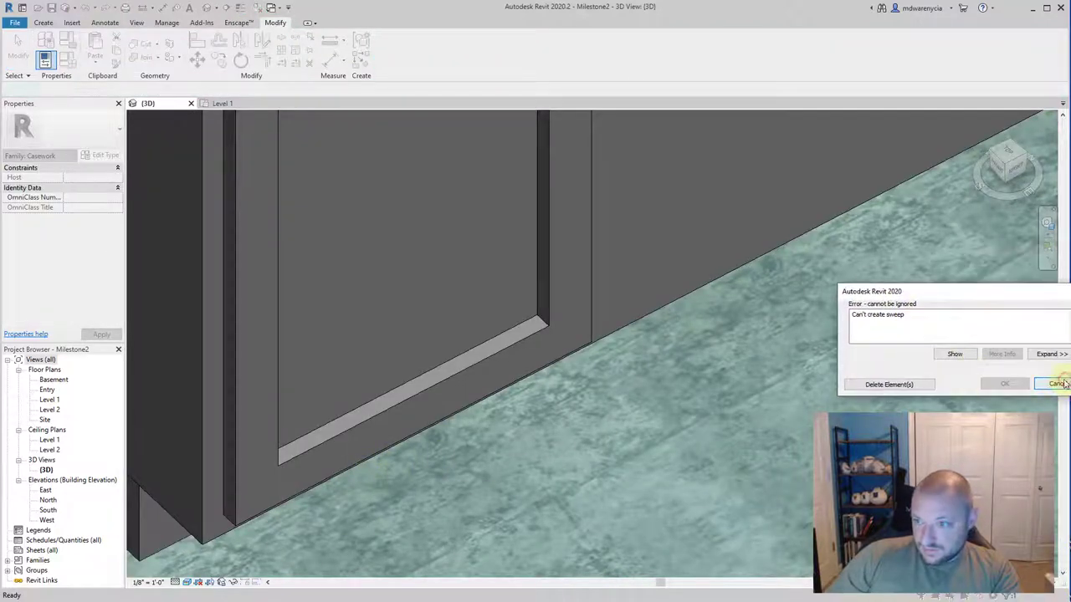
click(1055, 383)
Reopen the sweep's profile sketch and delete its sloped line and short top line.
scroll(407, 377, up, 5)
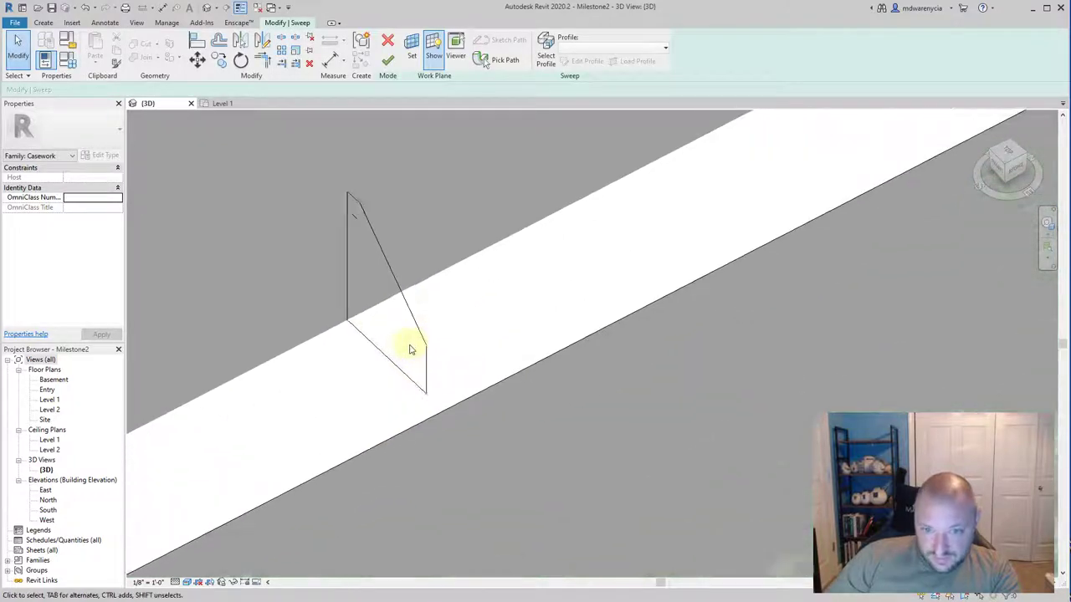
scroll(409, 349, up, 3)
click(448, 355)
scroll(431, 328, down, 3)
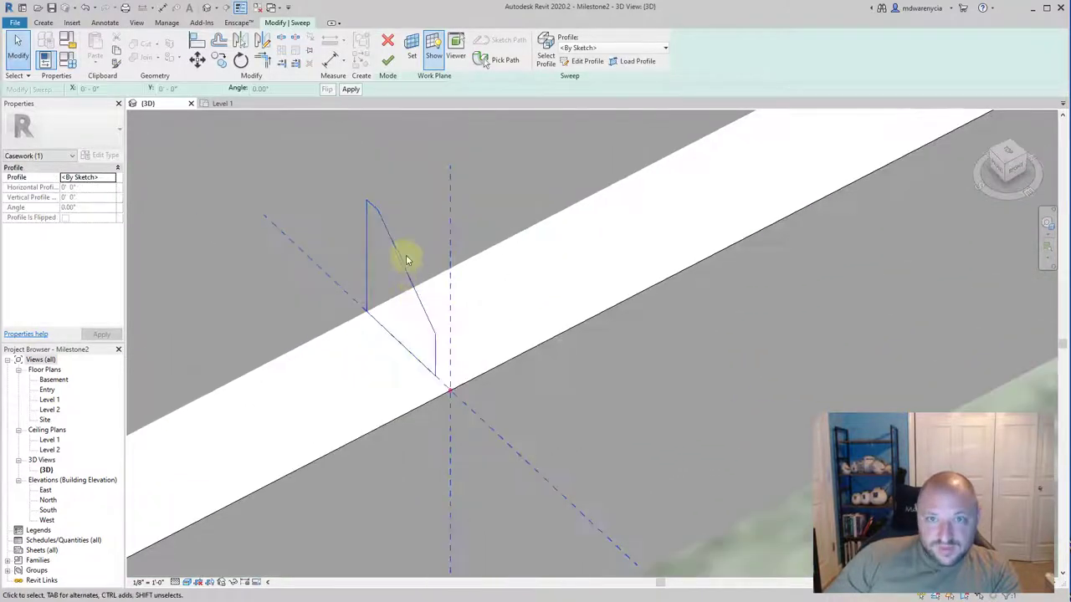
click(401, 263)
double_click(401, 263)
click(392, 237)
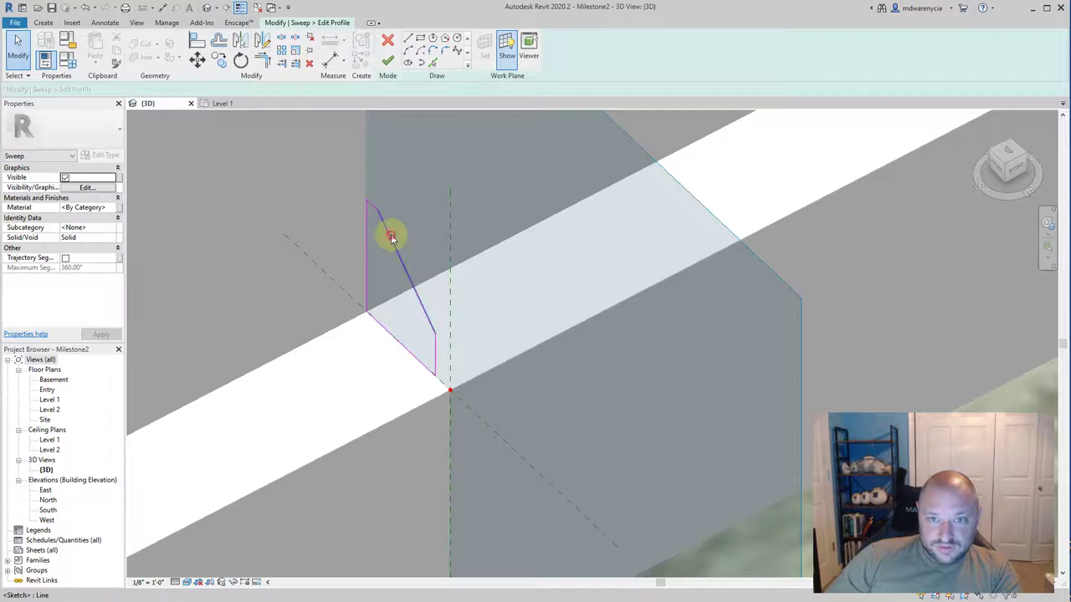
key(Delete)
click(388, 201)
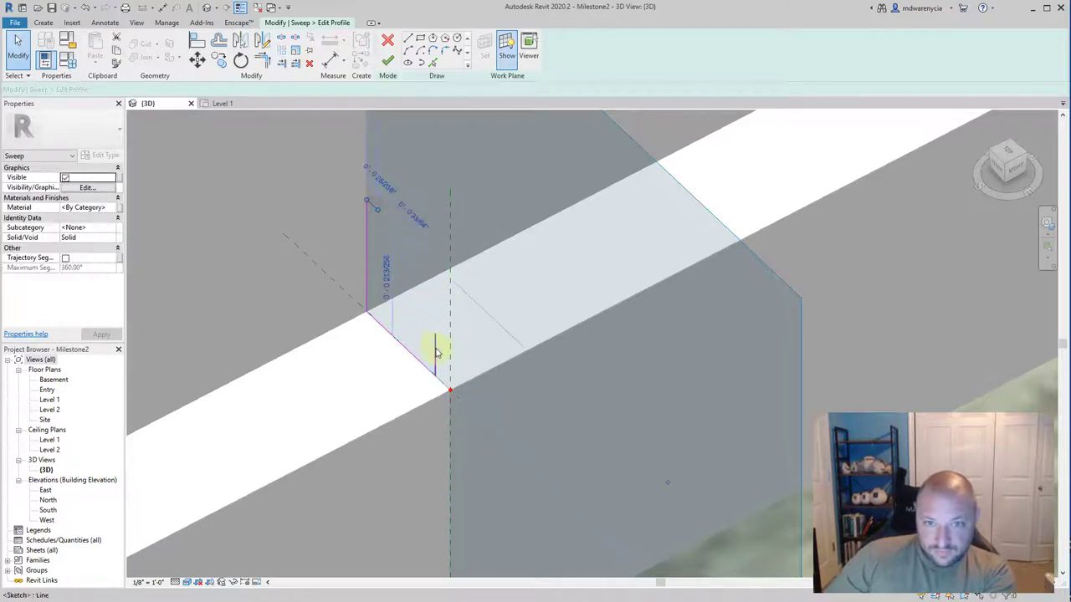
Draw one sloped line from the top of the tall vertical edge to the top of the short vertical edge, closing the profile.
click(408, 39)
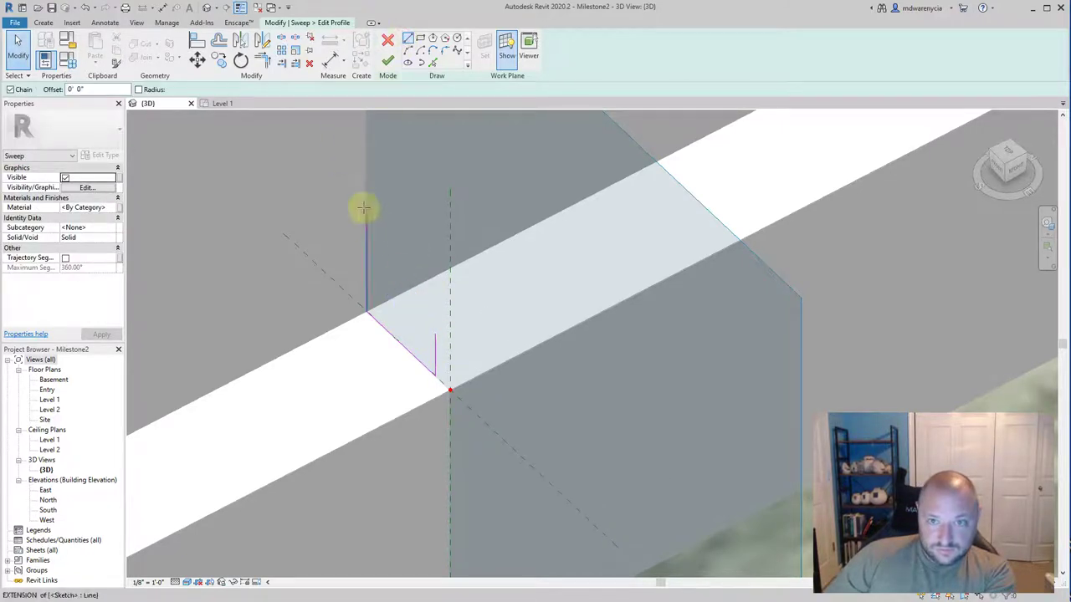
click(370, 202)
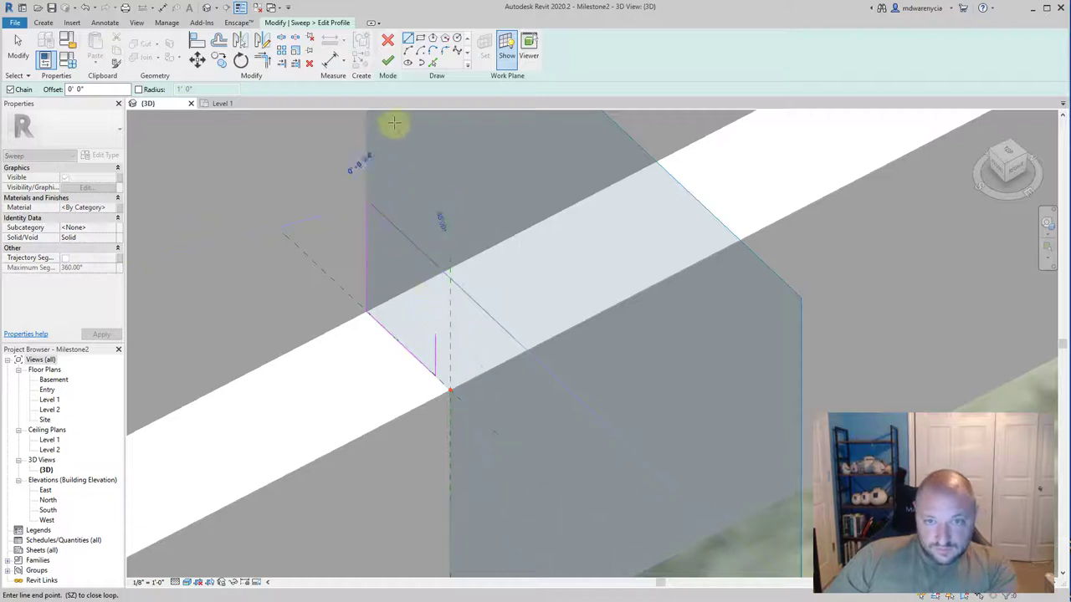
click(410, 41)
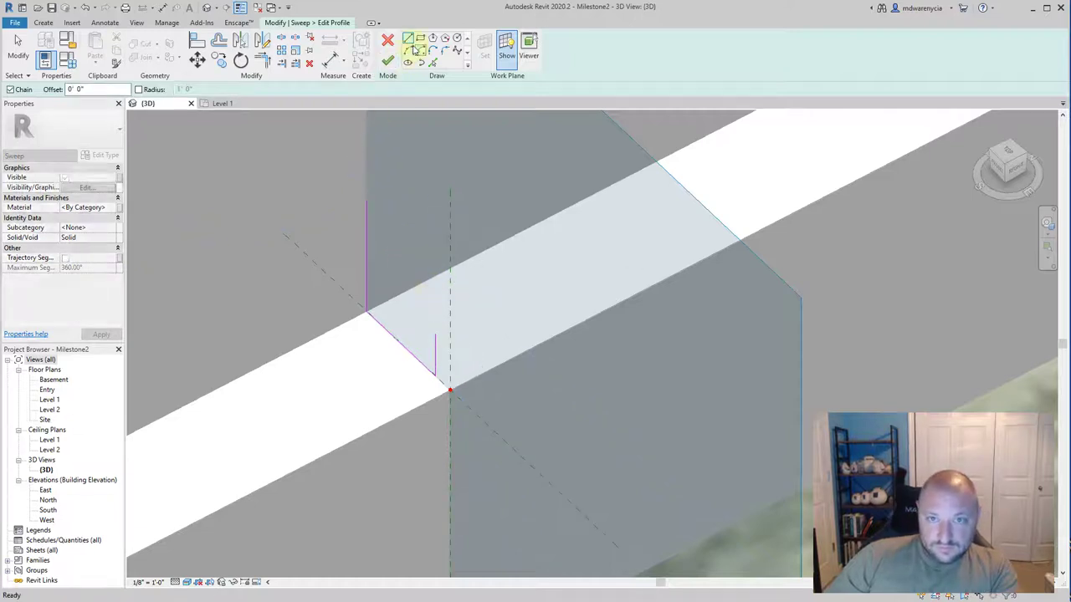
click(367, 199)
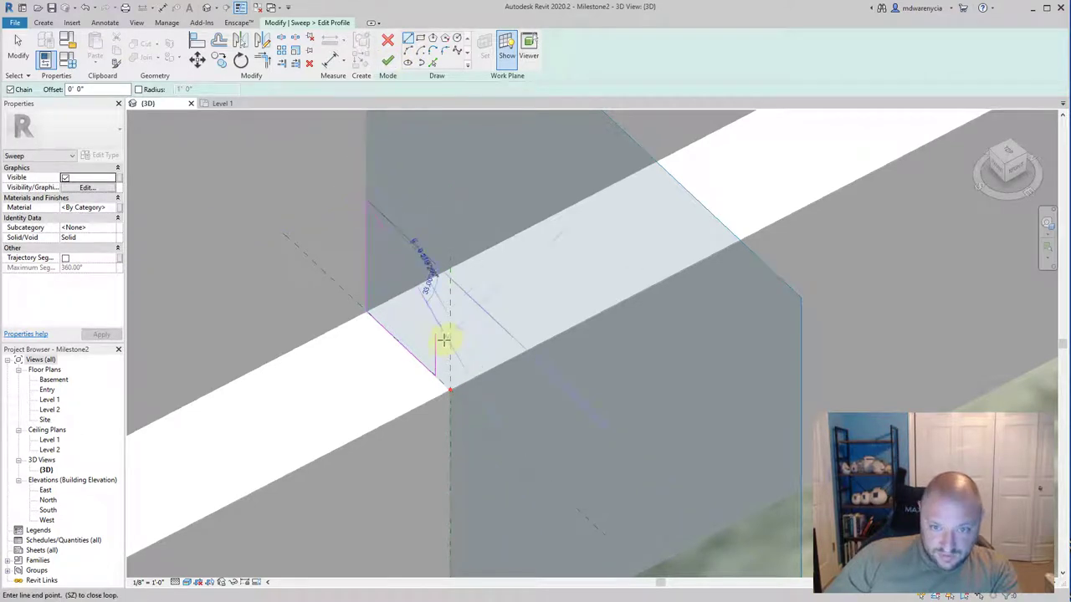
click(435, 334)
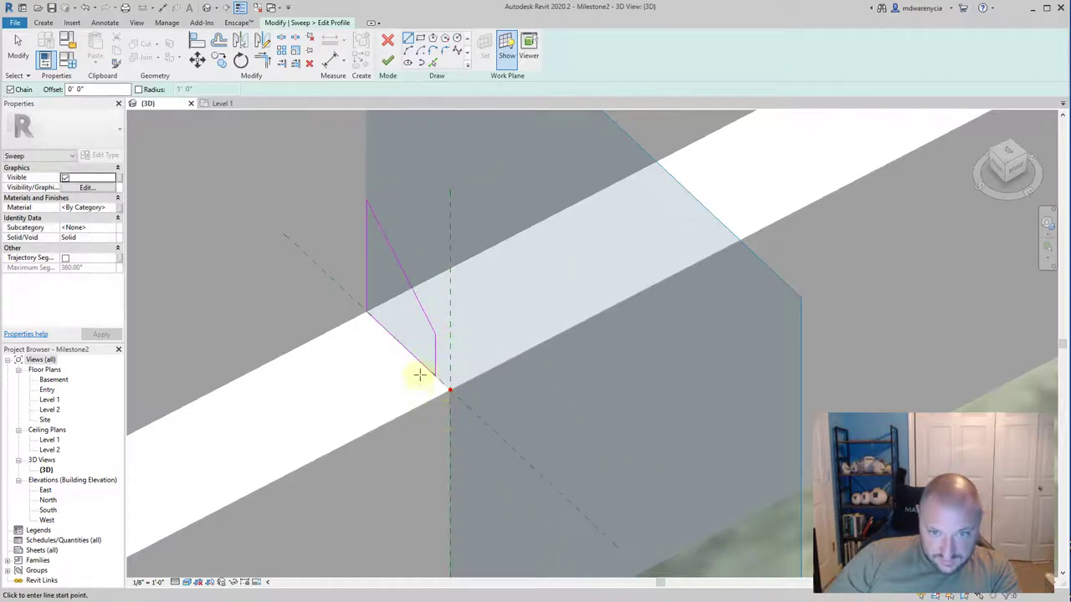
shift+middle_drag(416, 363, 442, 112)
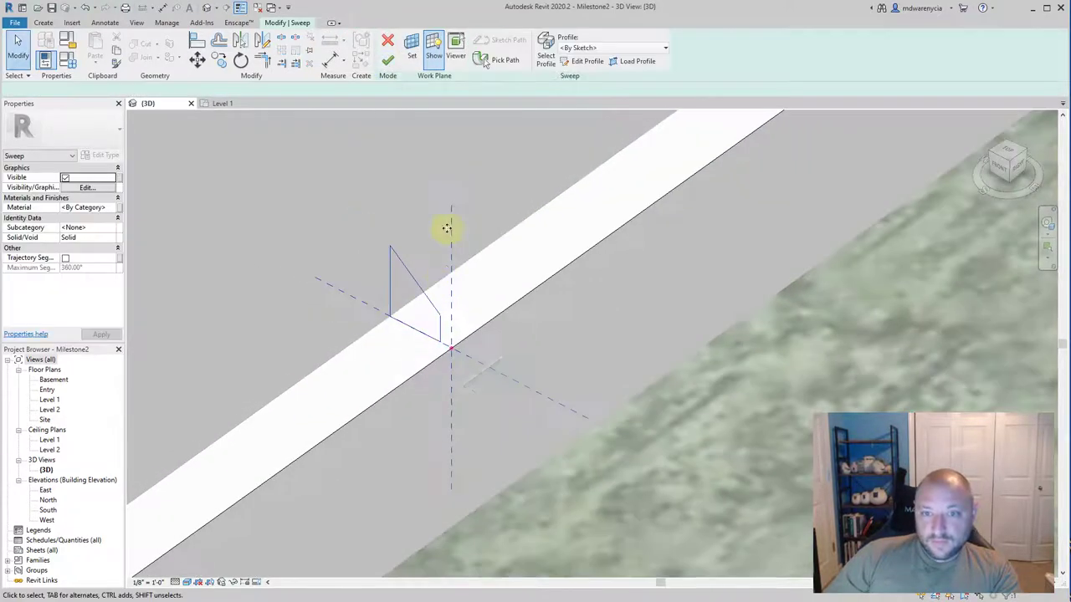
Finish the simplified four-sided profile and try to generate the sweep with it.
click(387, 59)
click(387, 59)
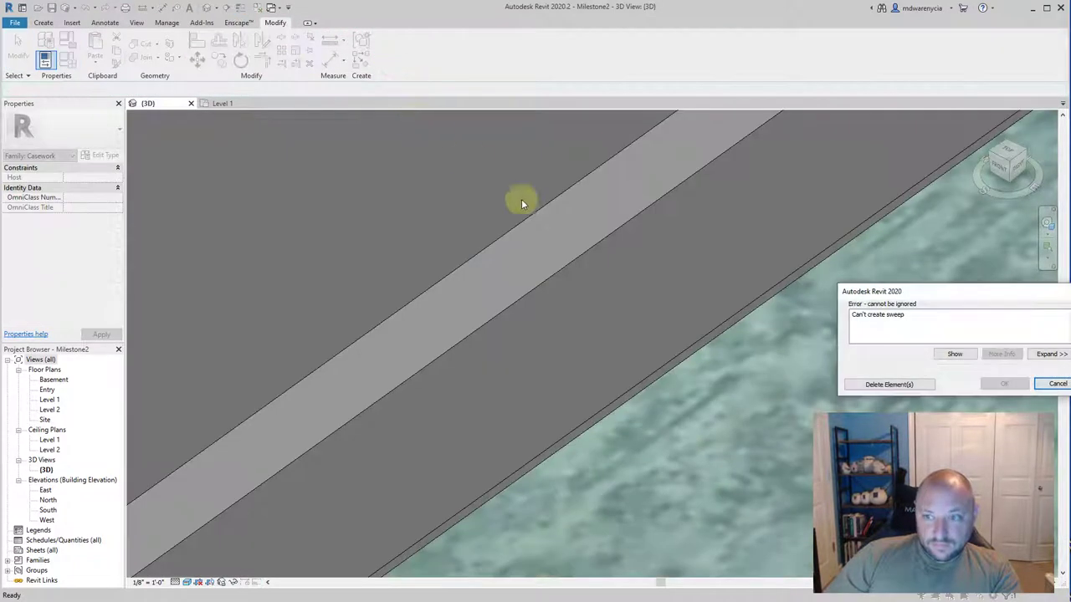
click(1056, 384)
Reopen the sweep's profile sketch and delete all of its lines.
scroll(490, 307, up, 2)
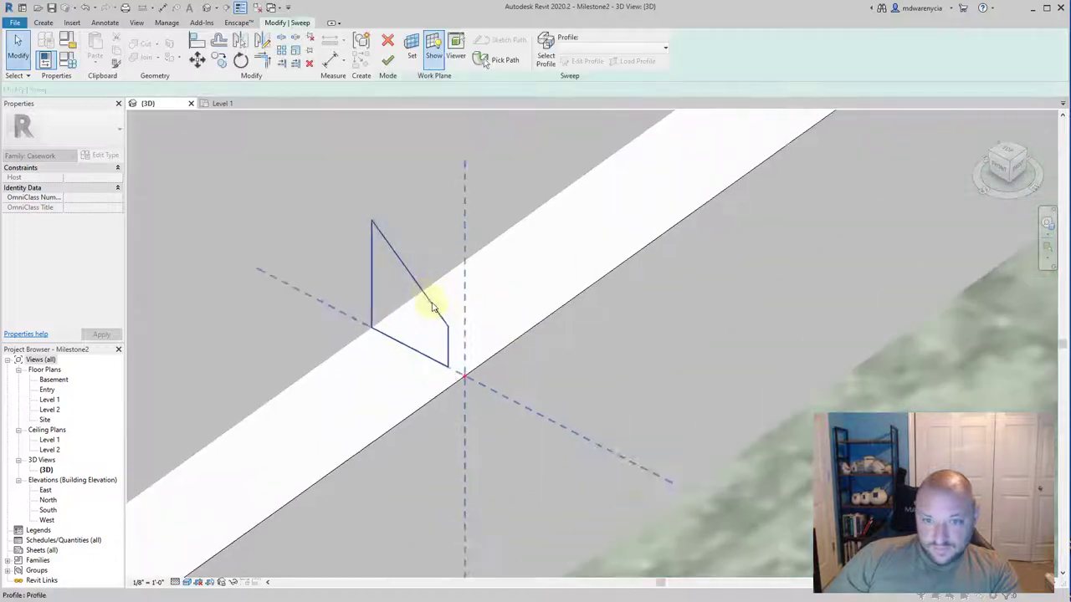
click(449, 346)
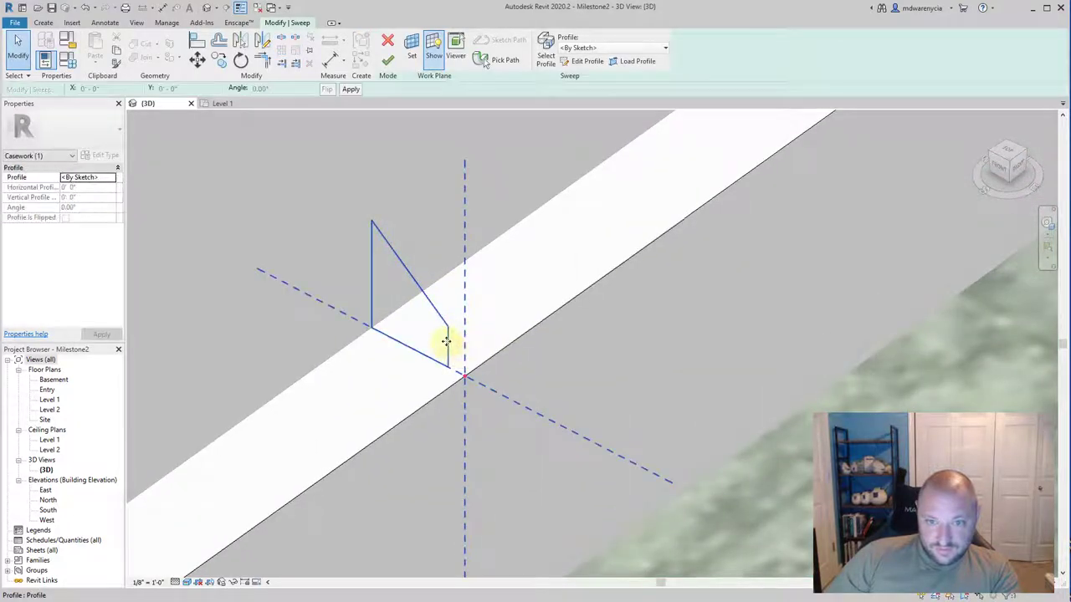
click(411, 163)
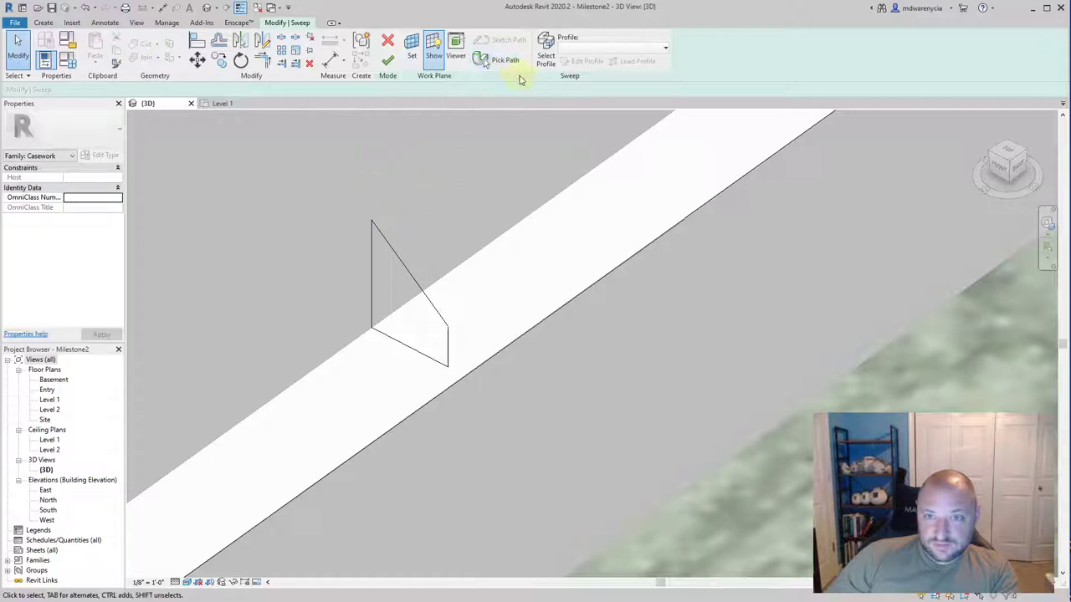
click(405, 268)
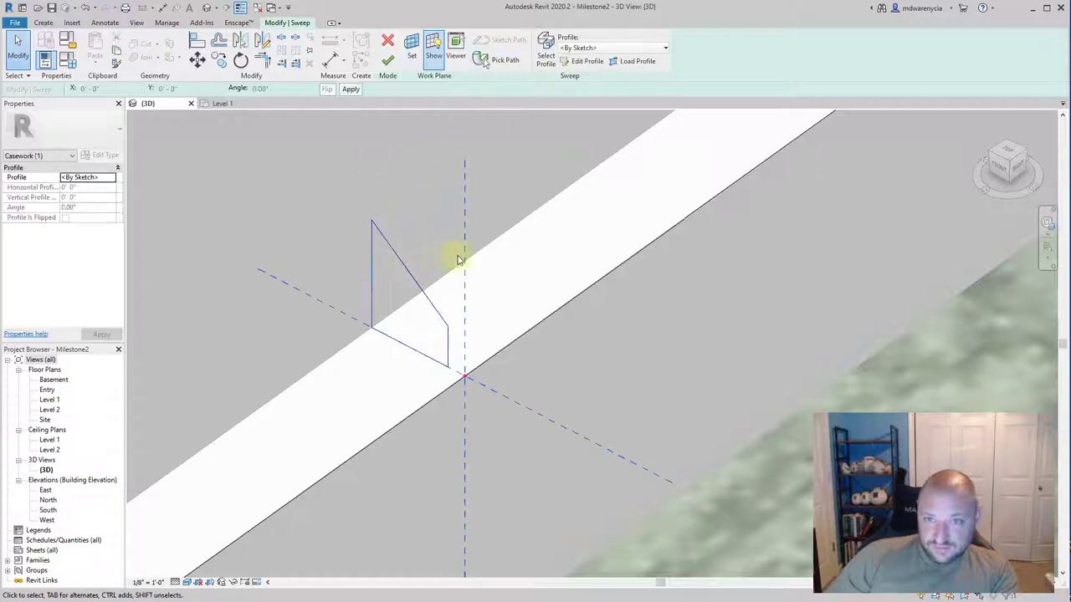
click(588, 62)
scroll(410, 283, down, 1)
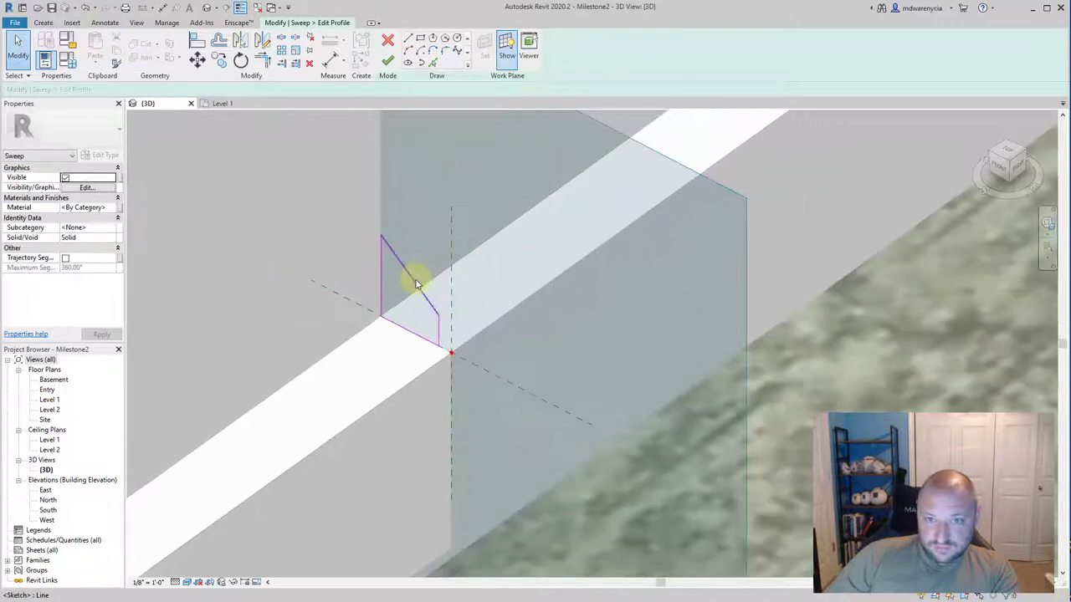
click(415, 279)
drag(335, 171, 538, 389)
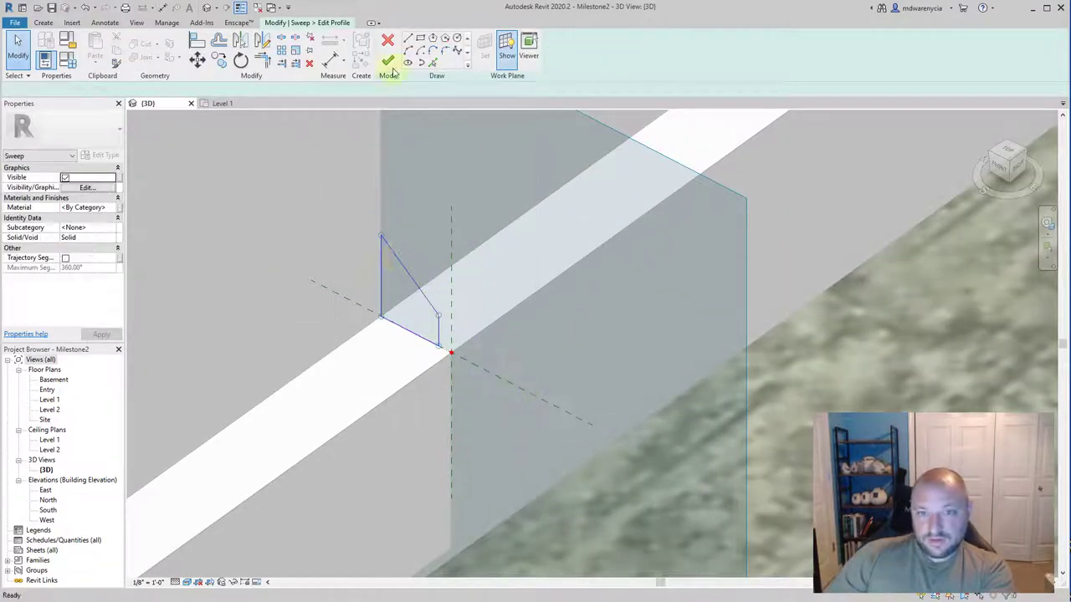
key(Delete)
Sketch and finish a four-sided profile on the ledge, about 1 23/64" high and 13/32" wide on top, sloping down to the path point.
click(409, 38)
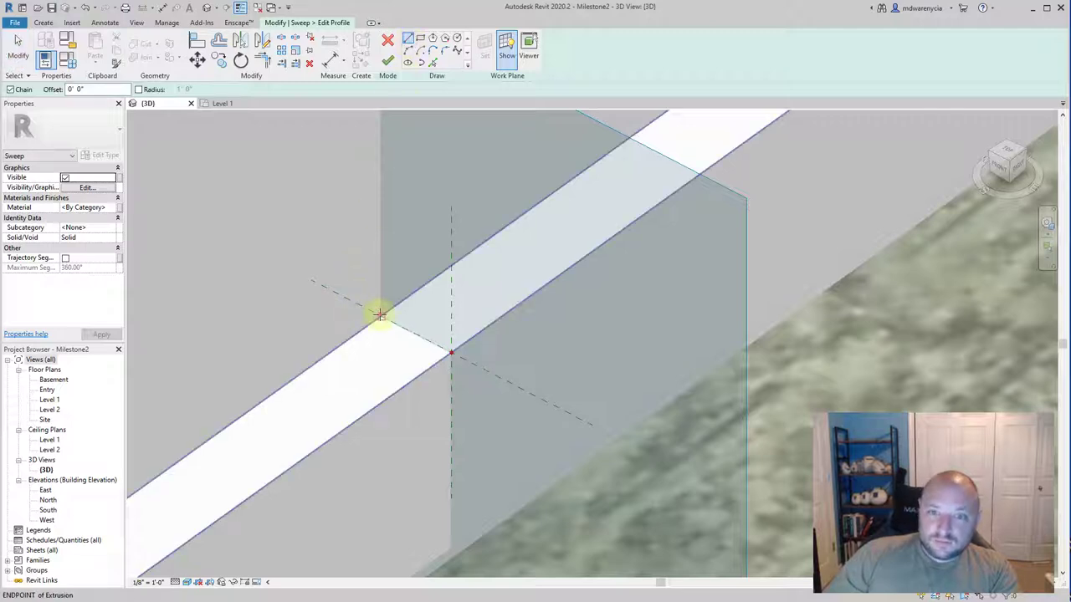
click(380, 317)
click(380, 184)
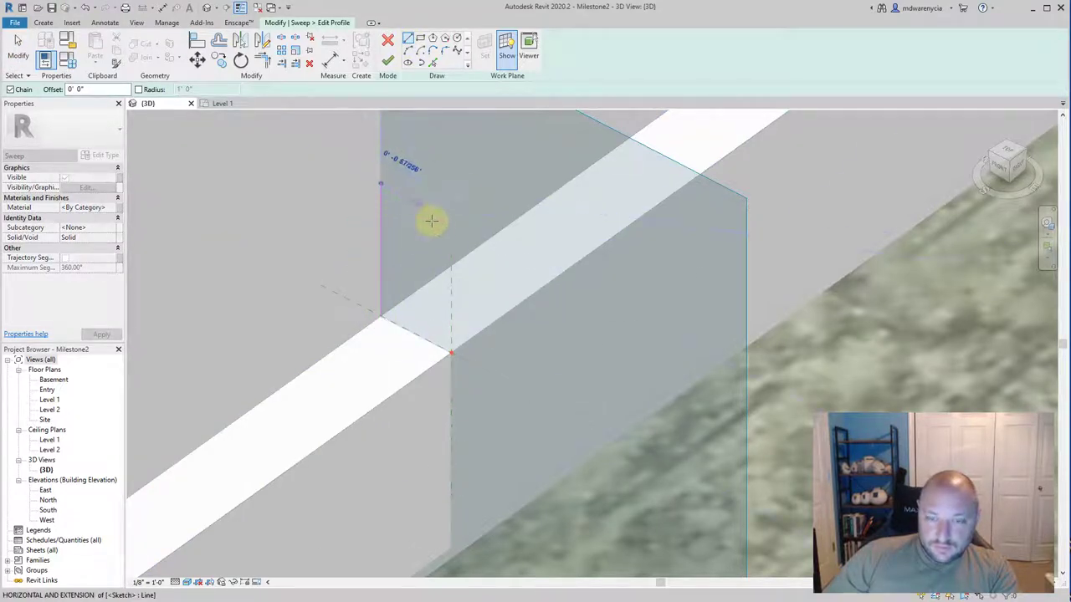
mouse_move(431, 221)
shift+middle_down()
mouse_move(500, 289)
mouse_move(386, 202)
shift+middle_up()
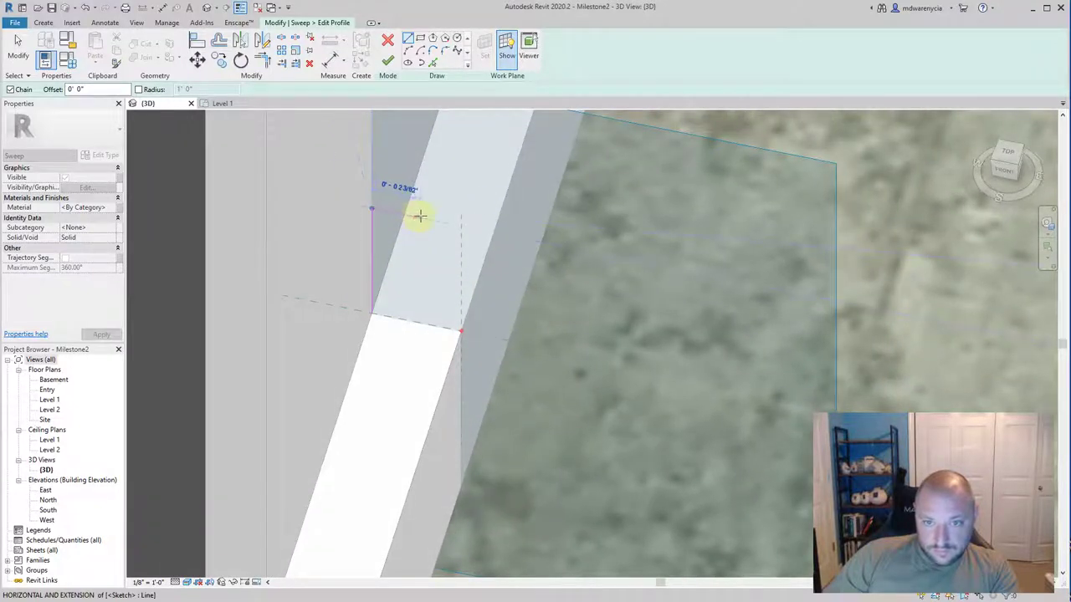
click(419, 218)
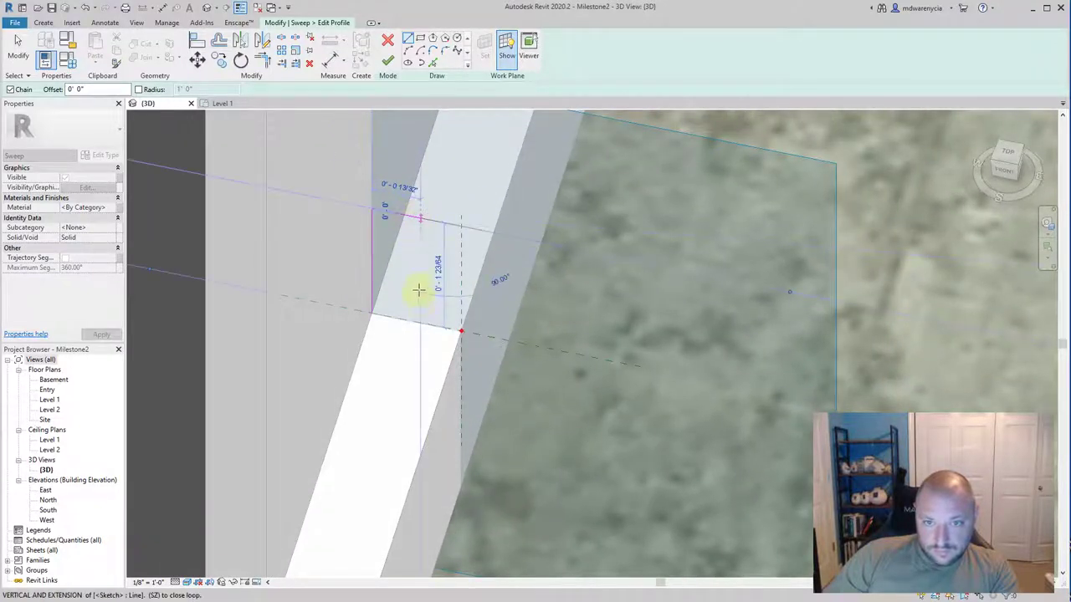
click(460, 331)
click(373, 312)
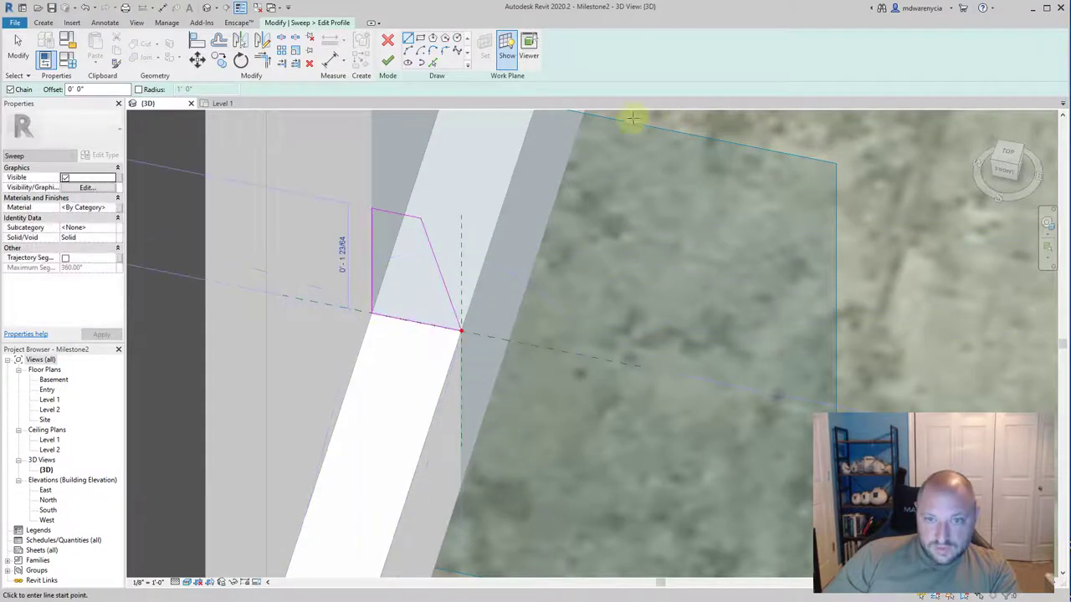
key(Escape)
click(388, 63)
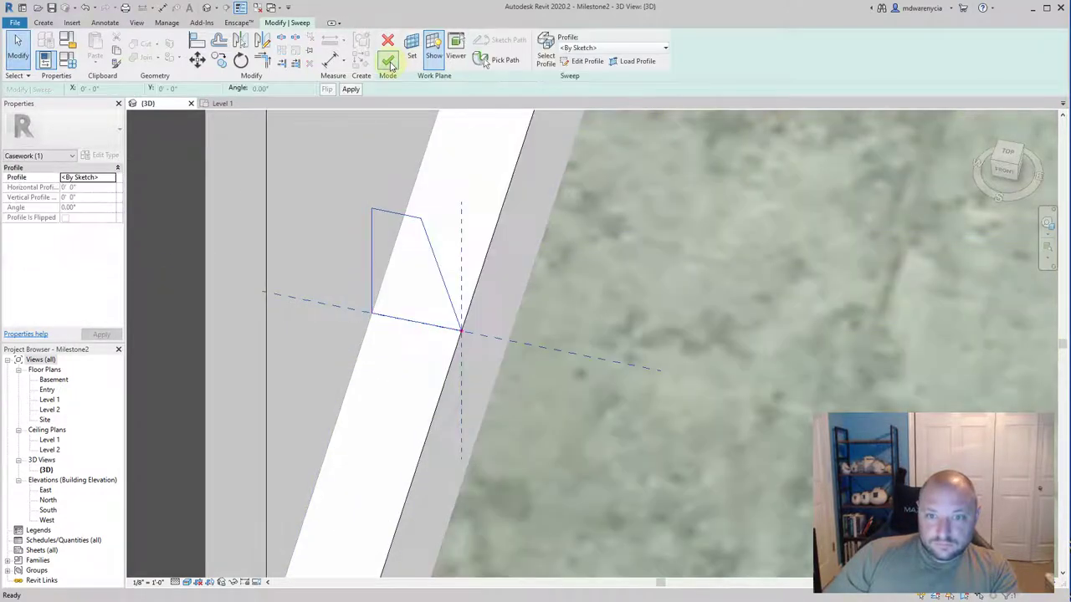
Try to generate the sweep with the redrawn profile that touches the path.
click(385, 64)
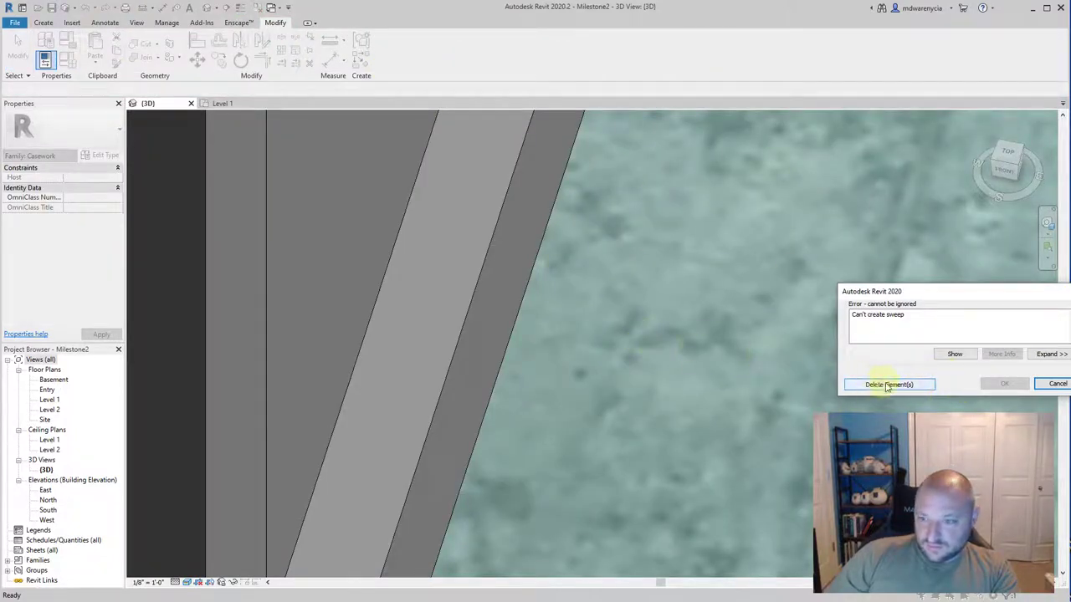
click(1055, 386)
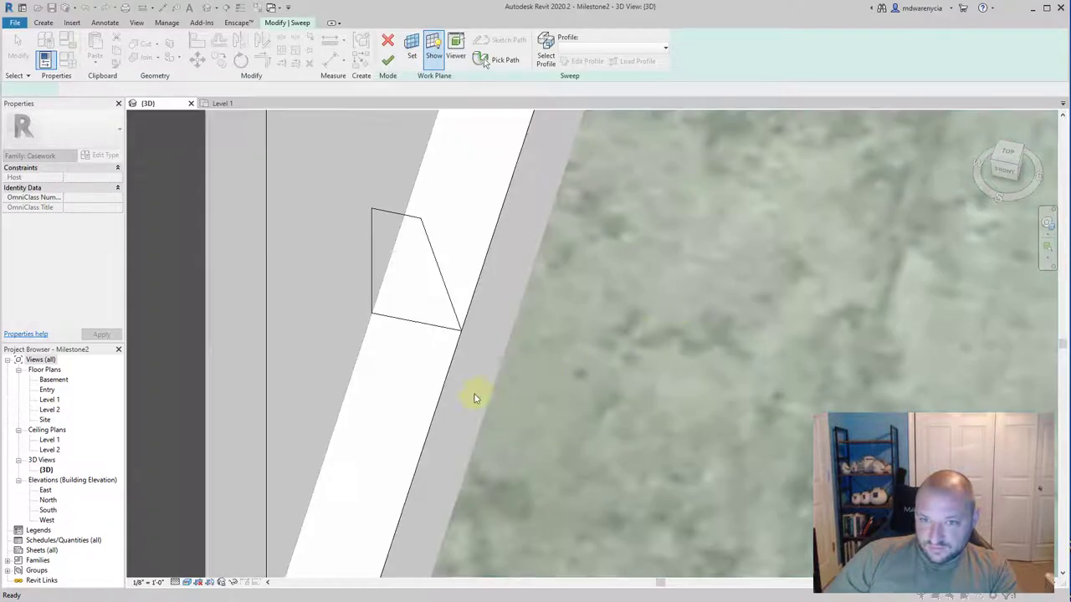
Select the sweep's picked path around the arched door opening and inspect it together with the profile.
mouse_move(462, 426)
shift+middle_down()
mouse_move(457, 435)
mouse_move(395, 400)
shift+middle_up()
scroll(394, 394, down, 4)
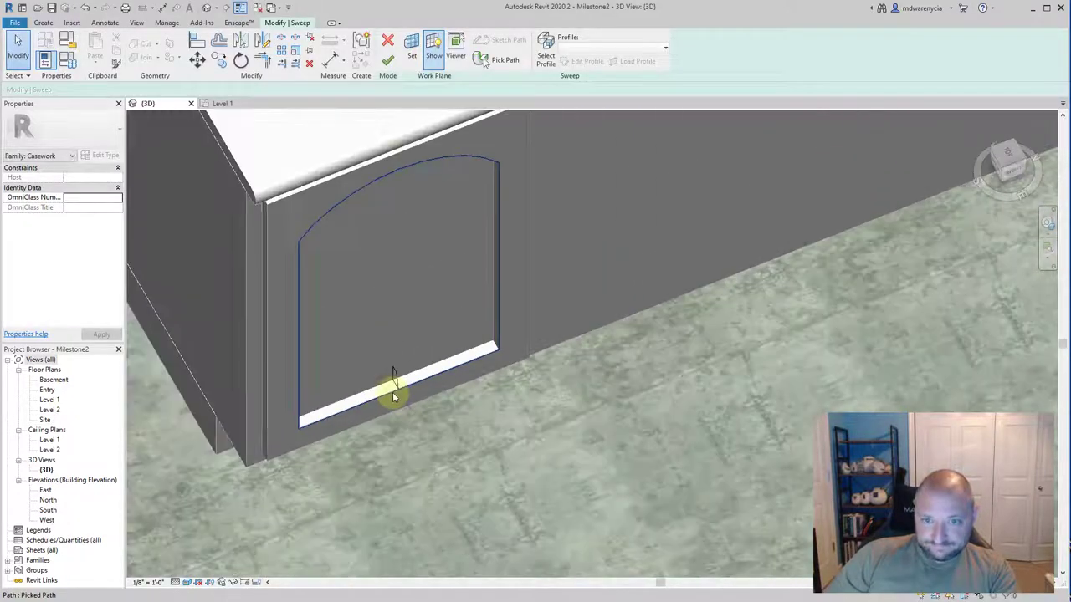
scroll(394, 393, up, 2)
scroll(393, 391, down, 2)
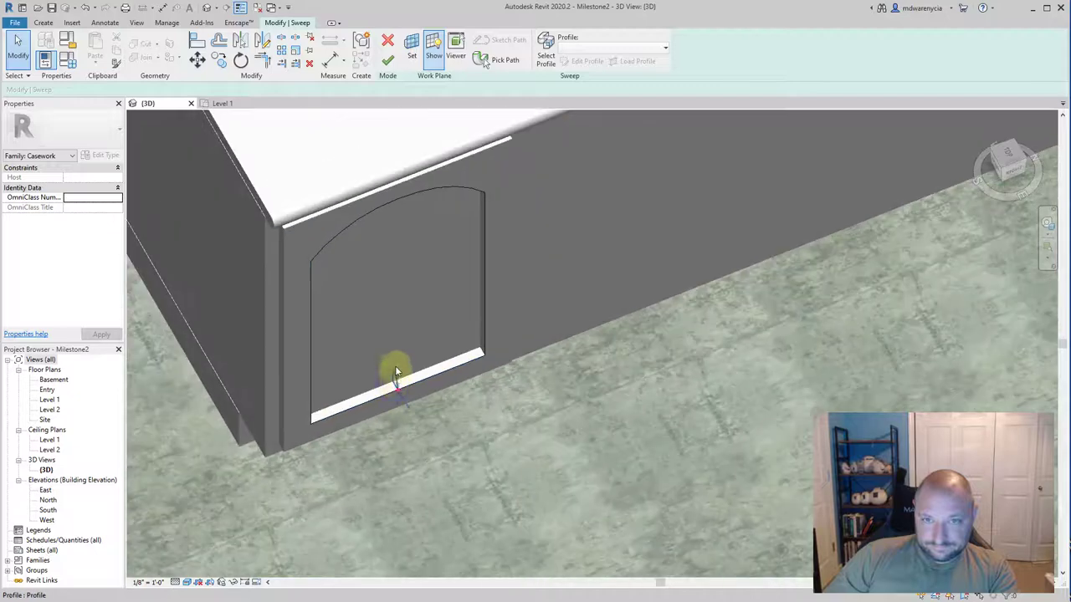
click(348, 225)
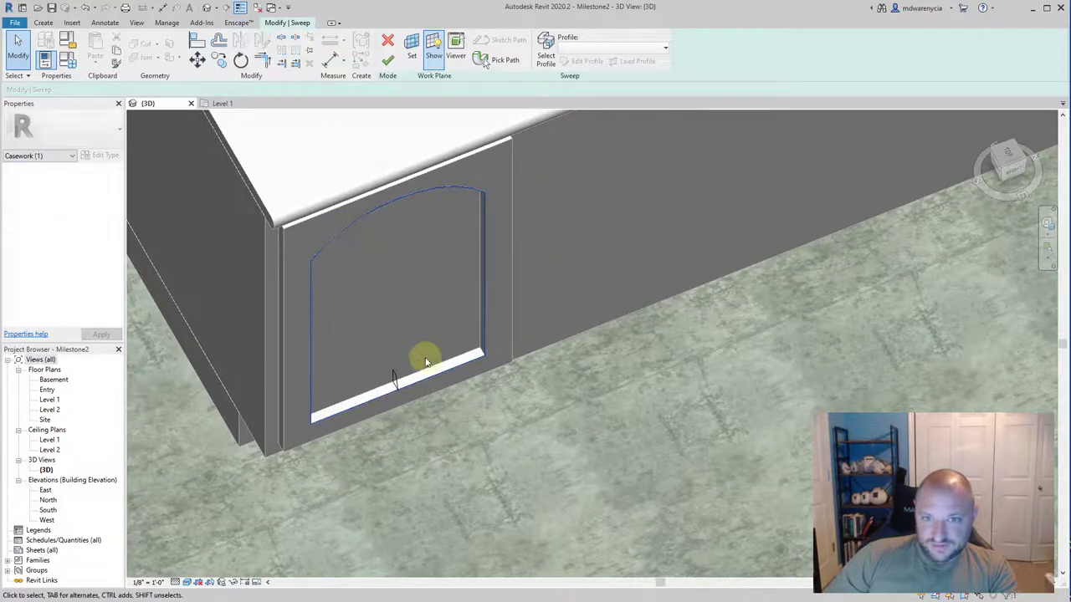
mouse_move(425, 361)
shift+middle_down()
mouse_move(292, 342)
mouse_move(434, 345)
shift+middle_up()
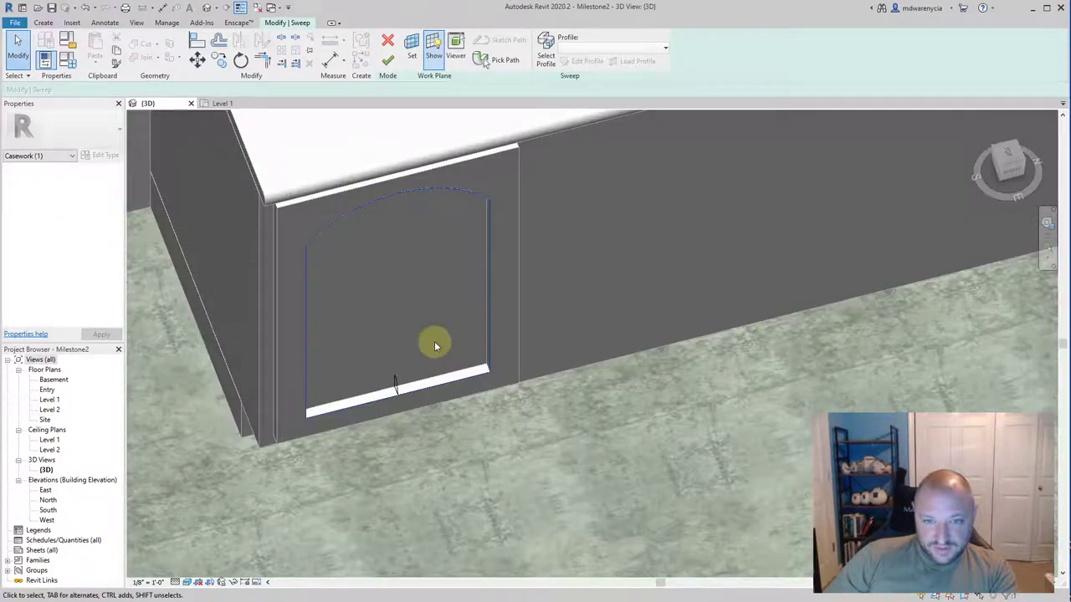
Discard the unfinished sweep around the arched opening and check the door frame extrusion.
click(387, 42)
click(273, 303)
scroll(312, 335, up, 3)
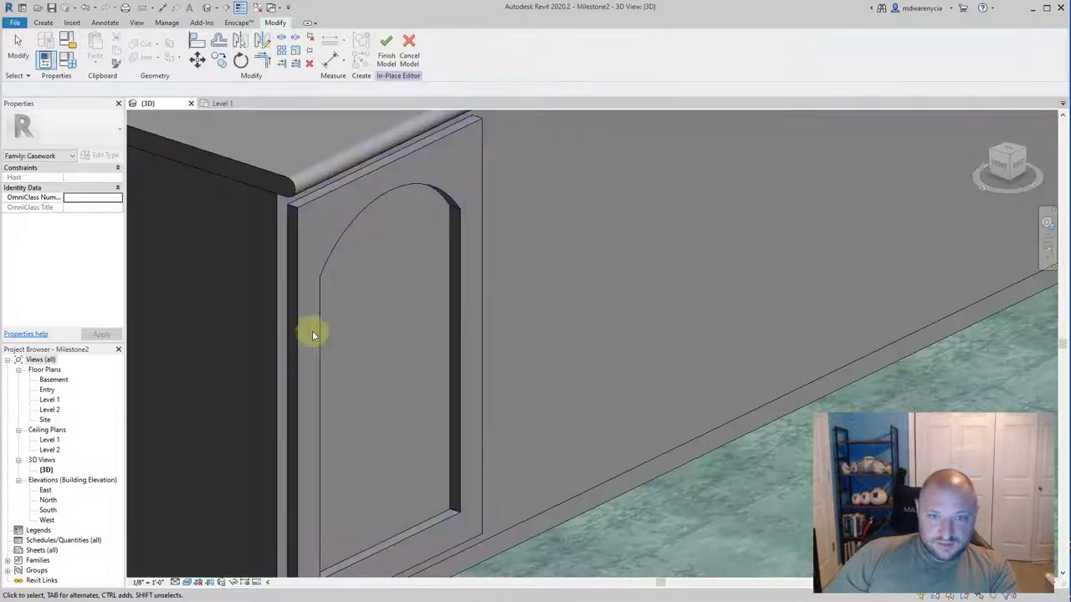
click(322, 201)
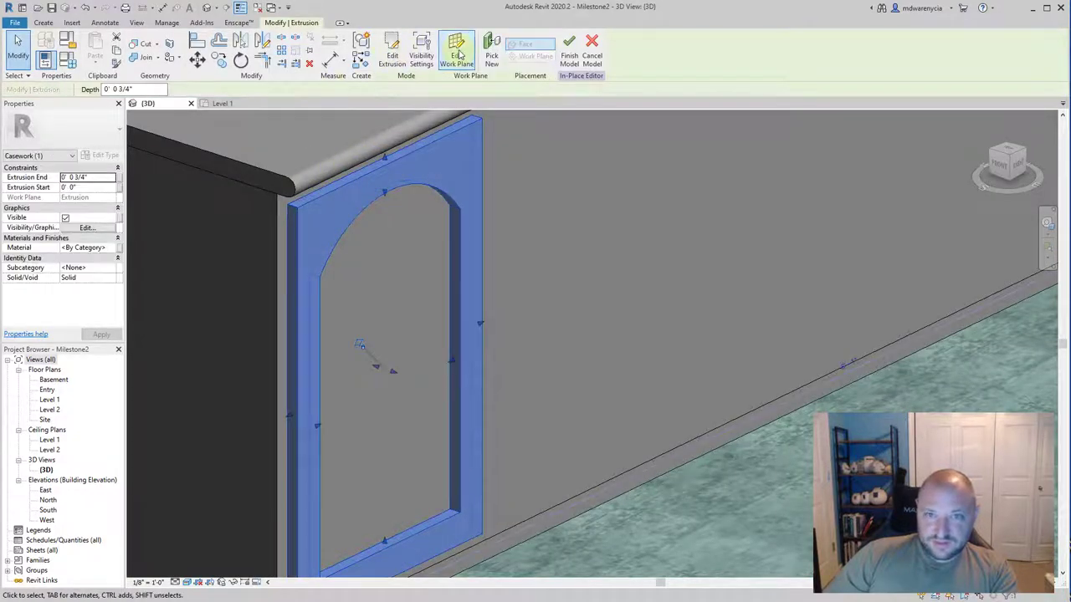
click(356, 143)
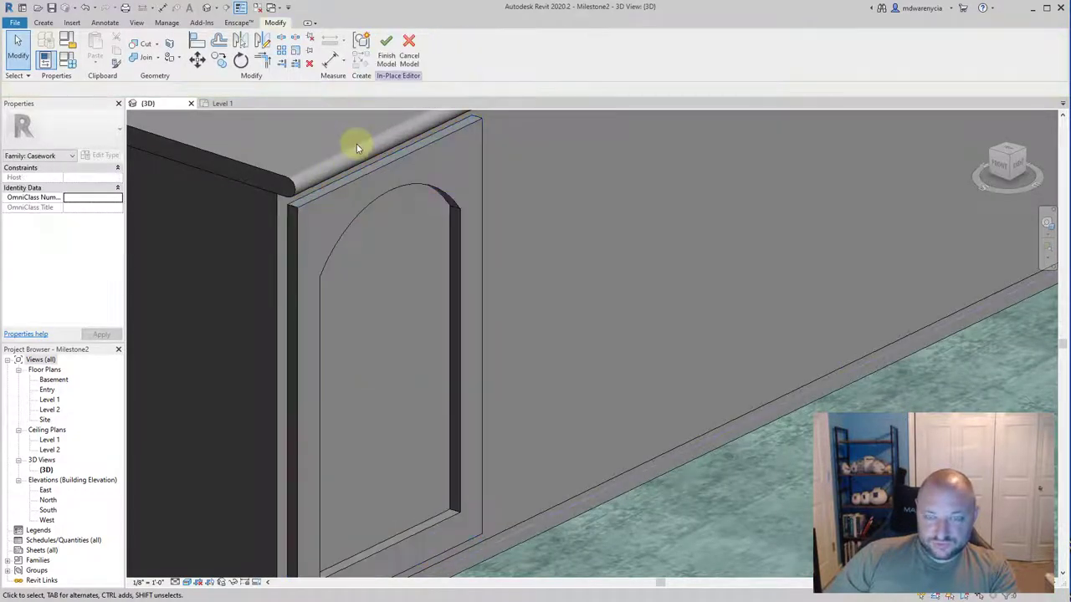
Start a new sweep and pick the four outer front edges of the cabinet door as its path.
click(43, 23)
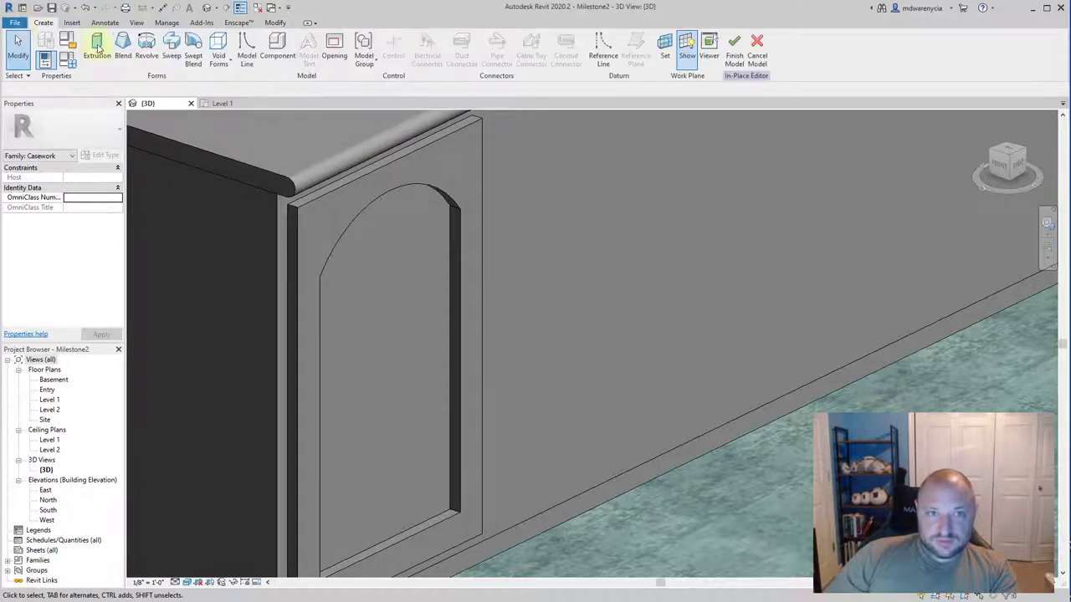
click(176, 46)
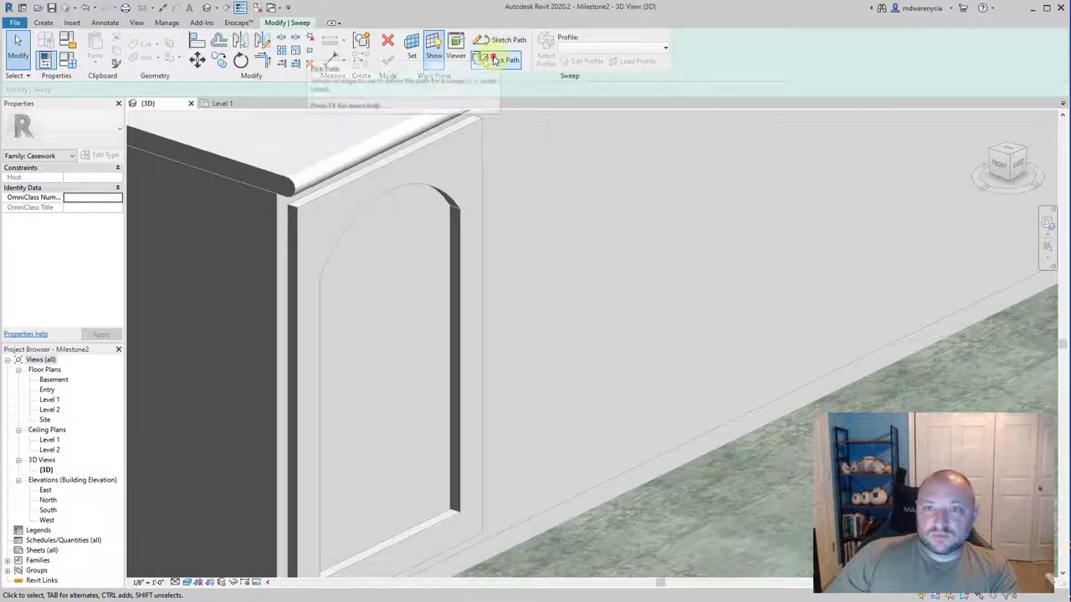
click(498, 60)
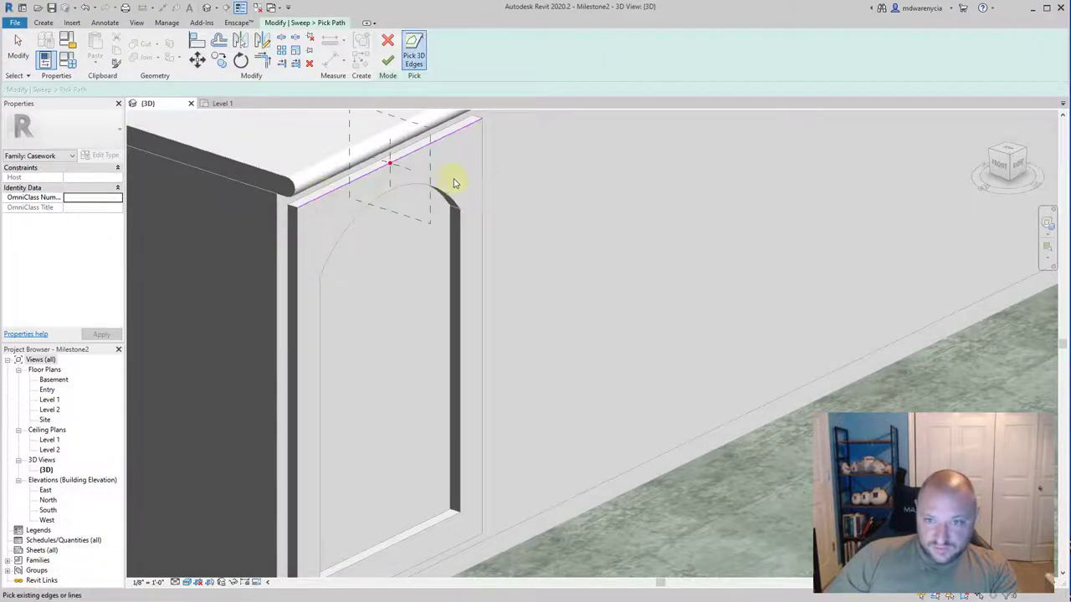
click(481, 174)
click(466, 542)
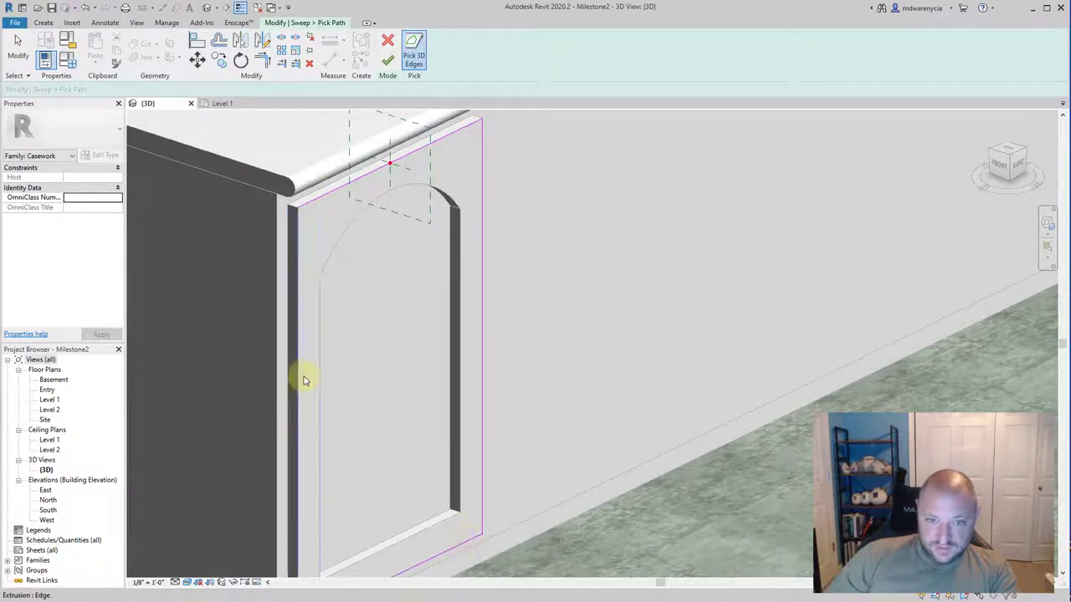
click(303, 326)
shift+middle_drag(302, 326, 390, 408)
click(388, 64)
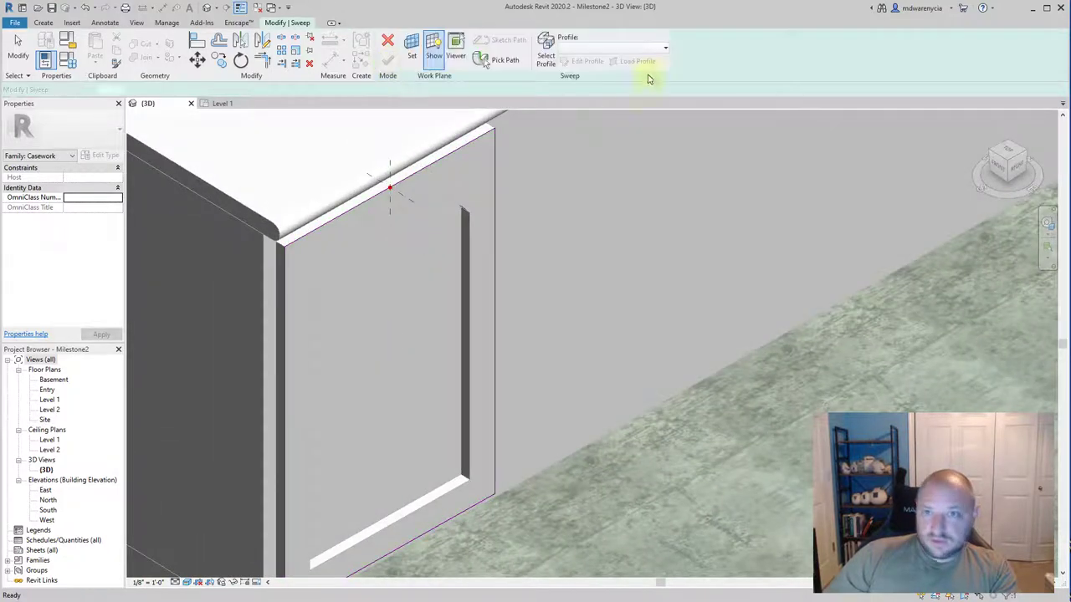
Sketch three connected profile lines from the rear of the door's top edge, up, across, and sloping down to the path point.
click(573, 65)
scroll(399, 164, up, 3)
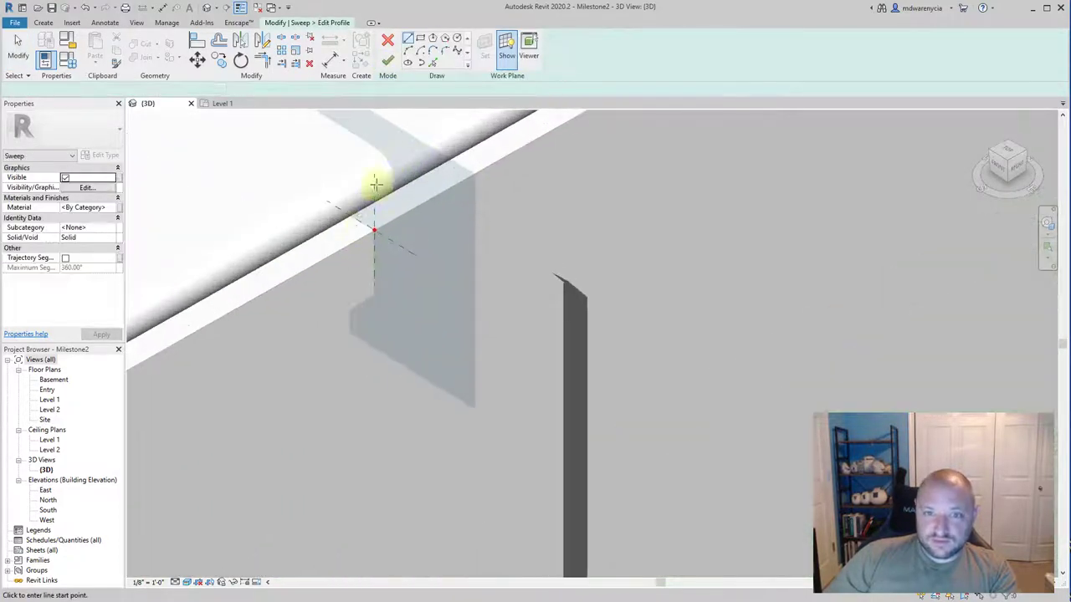
scroll(367, 236, up, 3)
shift+middle_drag(377, 262, 392, 172)
mouse_move(400, 482)
middle_down()
mouse_move(386, 431)
mouse_move(421, 402)
mouse_move(402, 388)
mouse_move(337, 446)
mouse_move(185, 439)
mouse_move(210, 511)
mouse_move(220, 478)
mouse_move(198, 432)
mouse_move(354, 445)
mouse_move(406, 478)
mouse_move(449, 488)
mouse_move(591, 327)
mouse_move(640, 239)
middle_up()
click(410, 42)
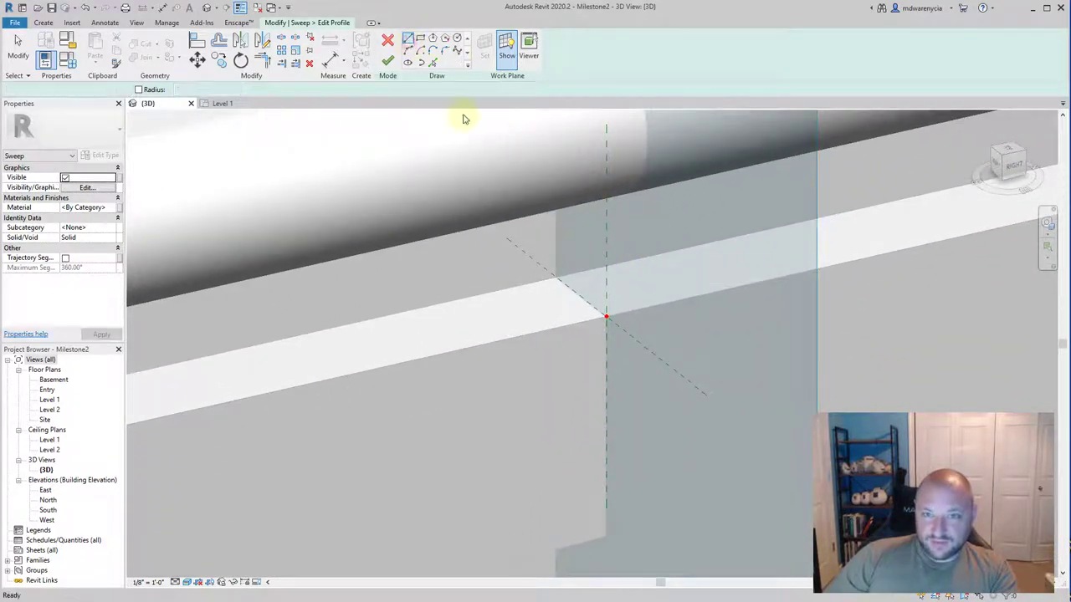
click(555, 277)
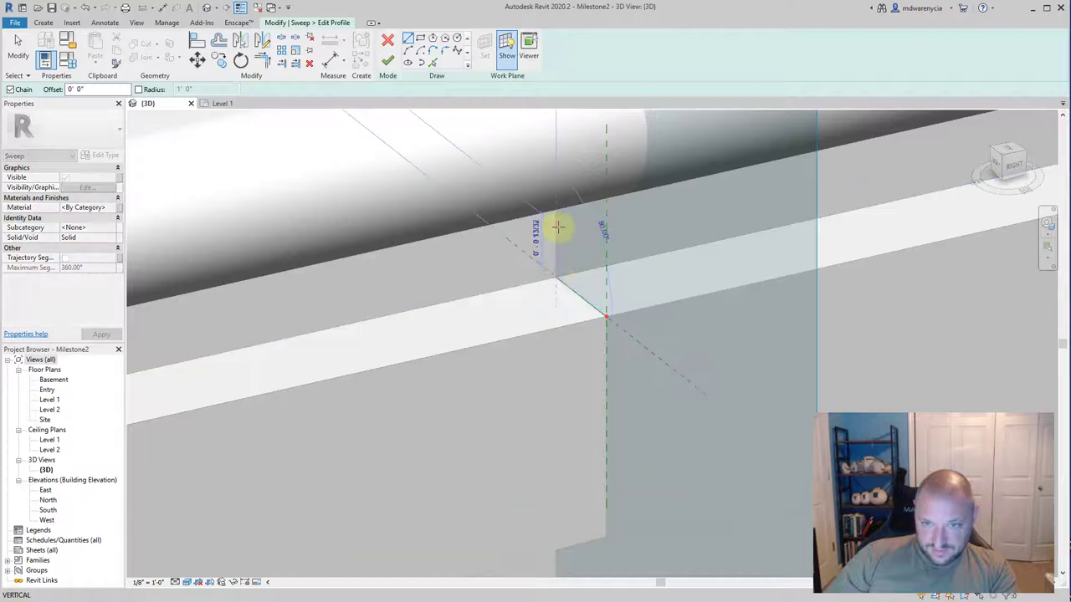
click(556, 224)
click(588, 251)
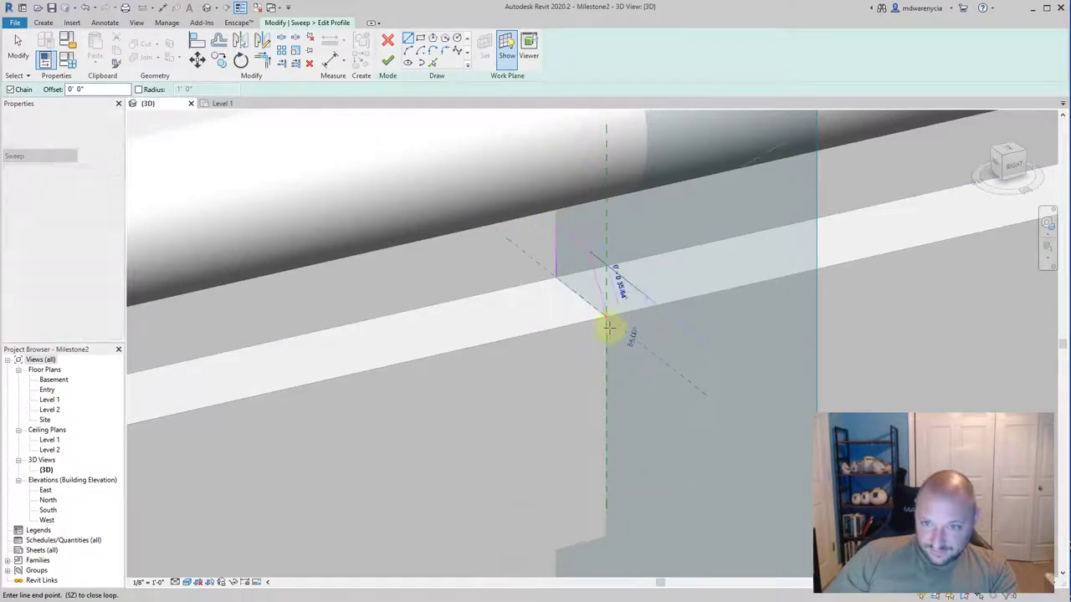
click(604, 316)
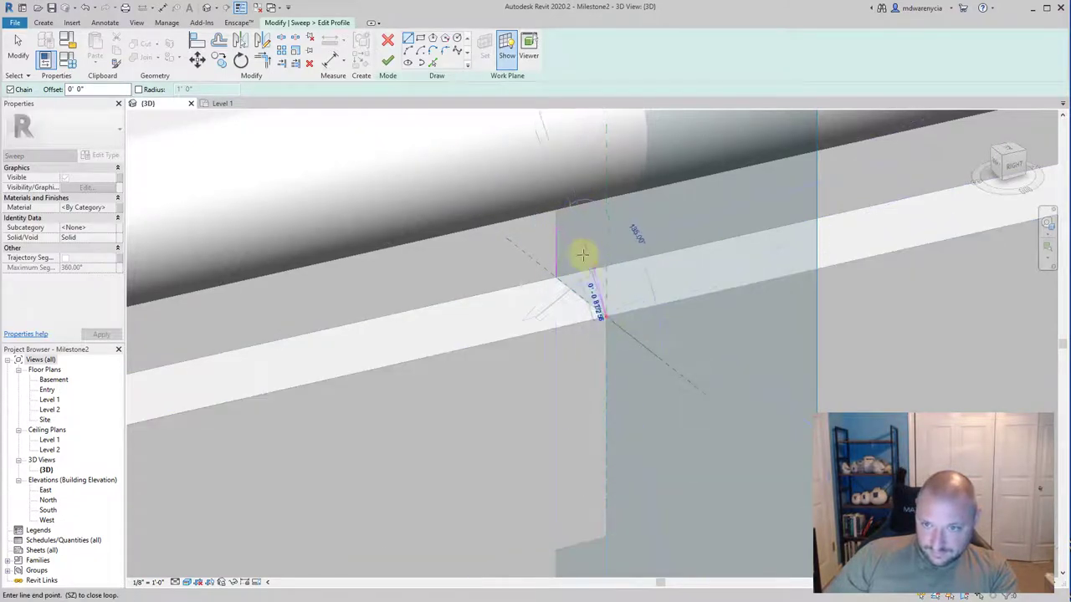
key(Escape)
key(Escape)
Lower the profile's top line toward the door's top edge, making it about 41/64" long.
click(576, 244)
drag(576, 247, 577, 277)
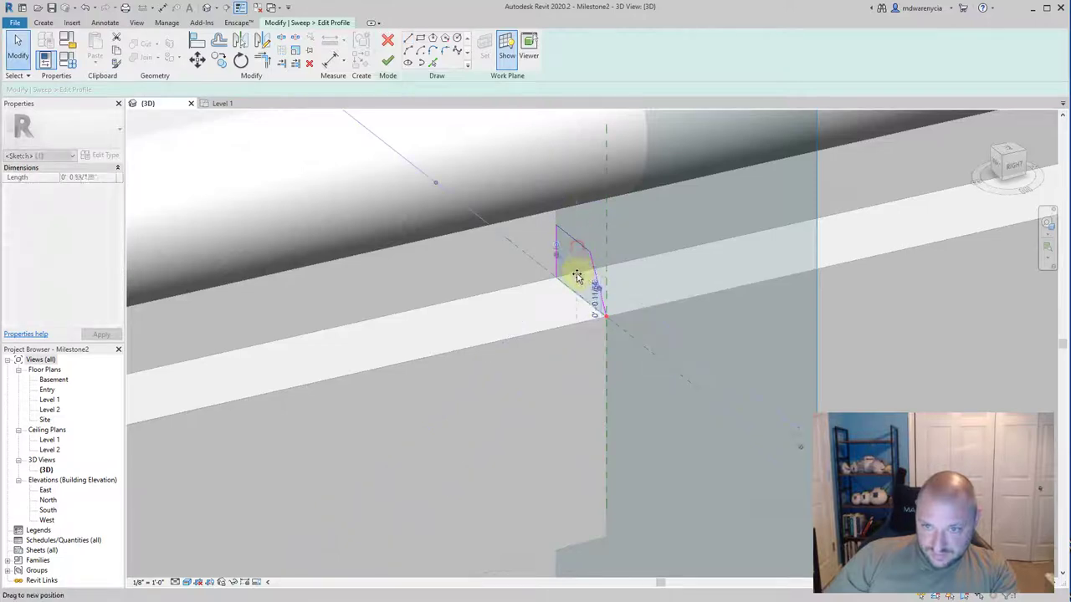
shift+middle_drag(557, 280, 650, 349)
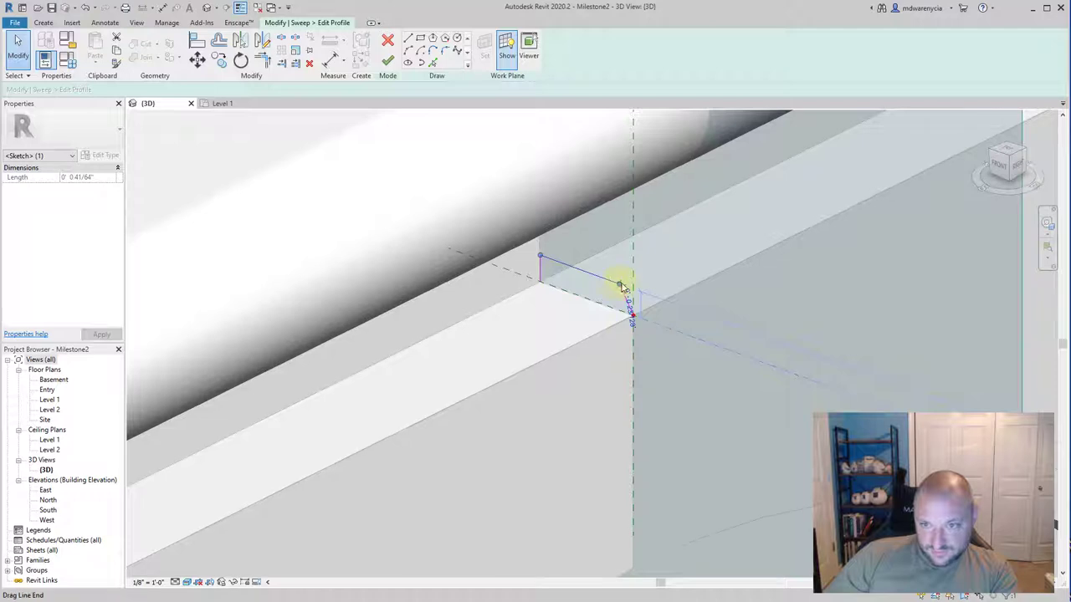
key(Escape)
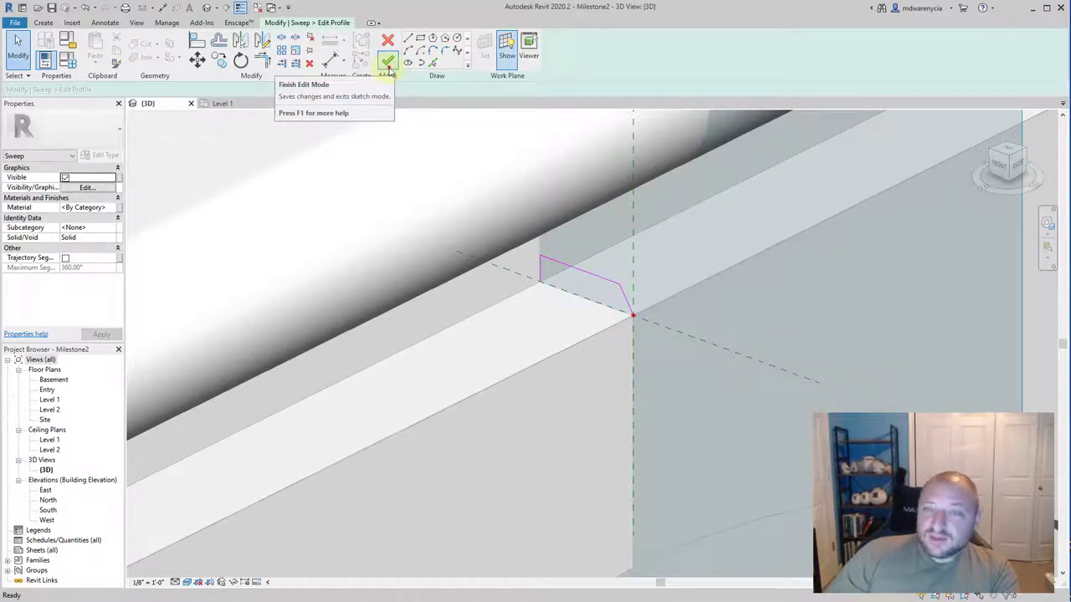
Close the profile with a line along the door's top edge and generate the sweep around the door's outer edges.
click(387, 63)
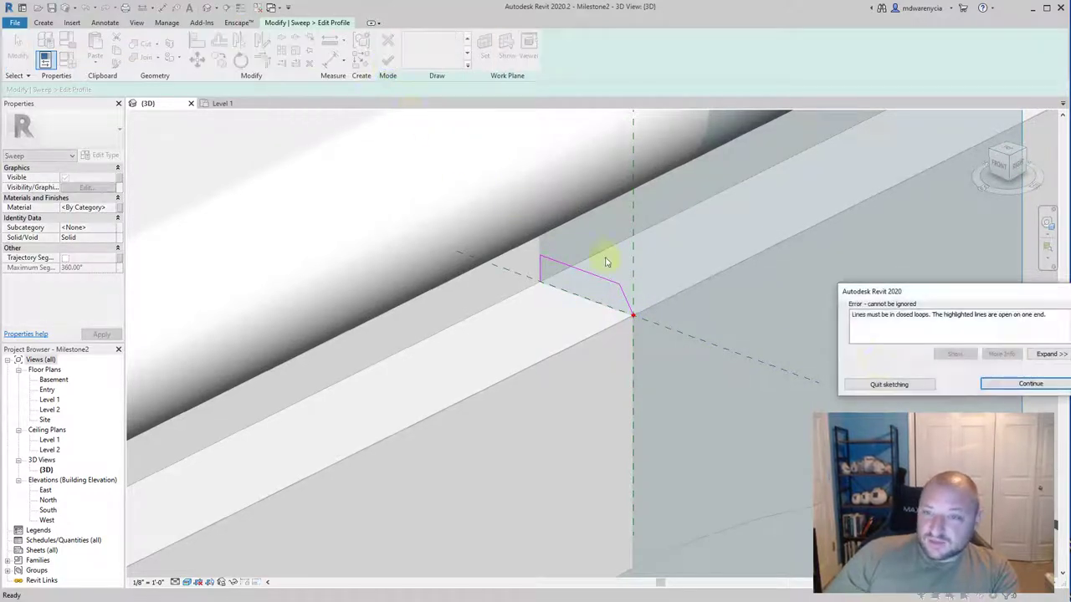
click(996, 391)
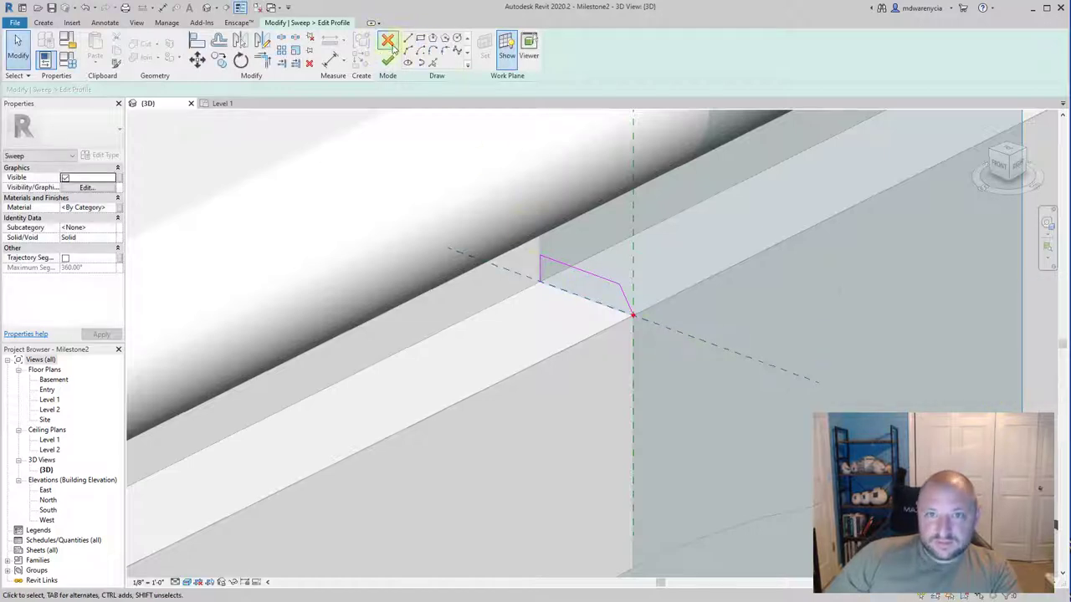
click(629, 315)
key(Escape)
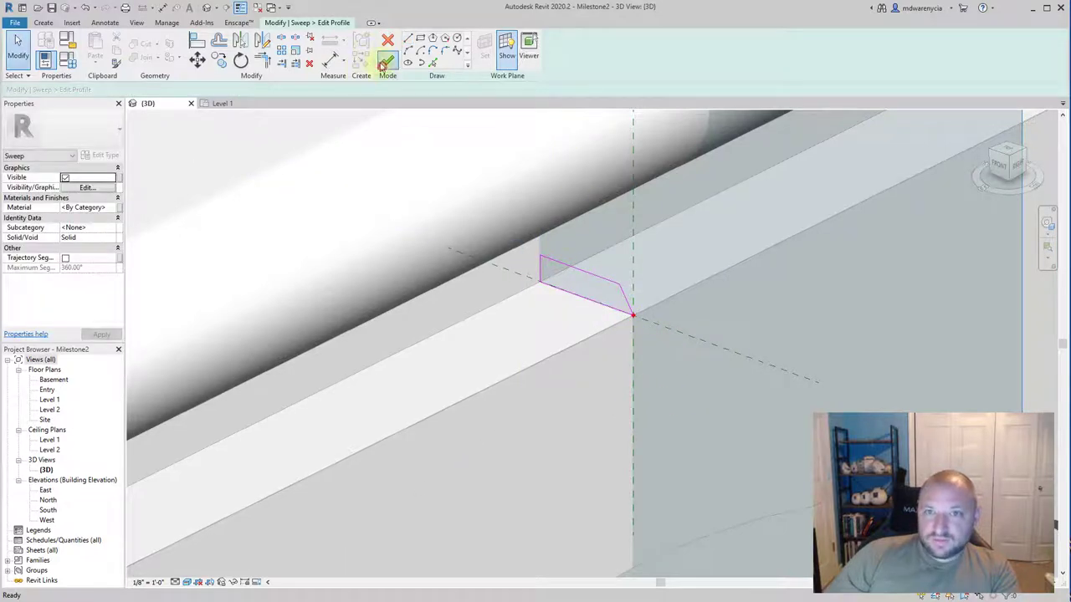
click(386, 64)
click(387, 66)
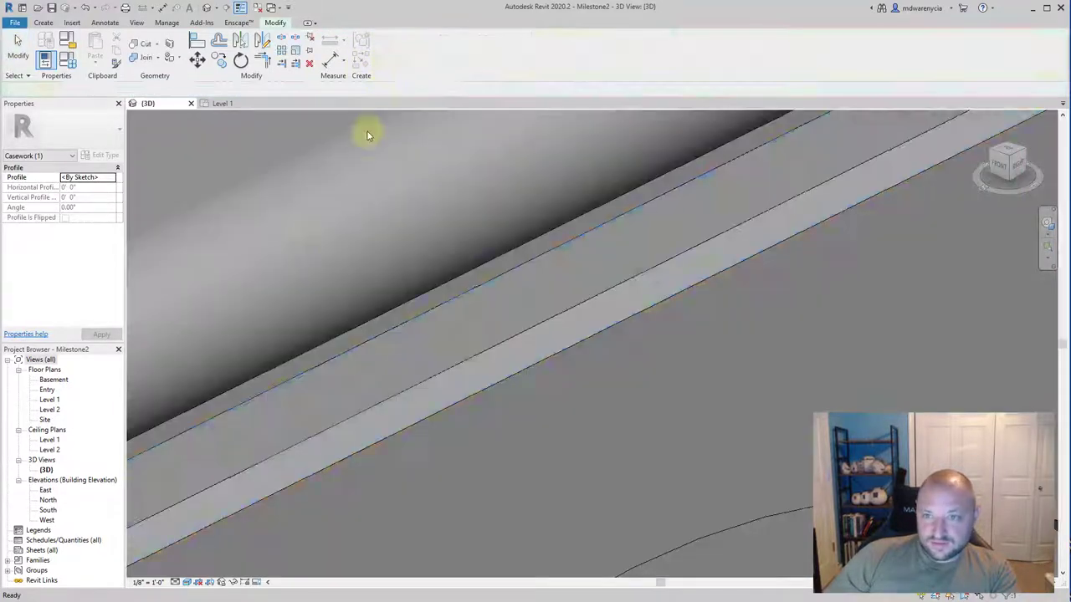
shift+middle_drag(641, 313, 508, 480)
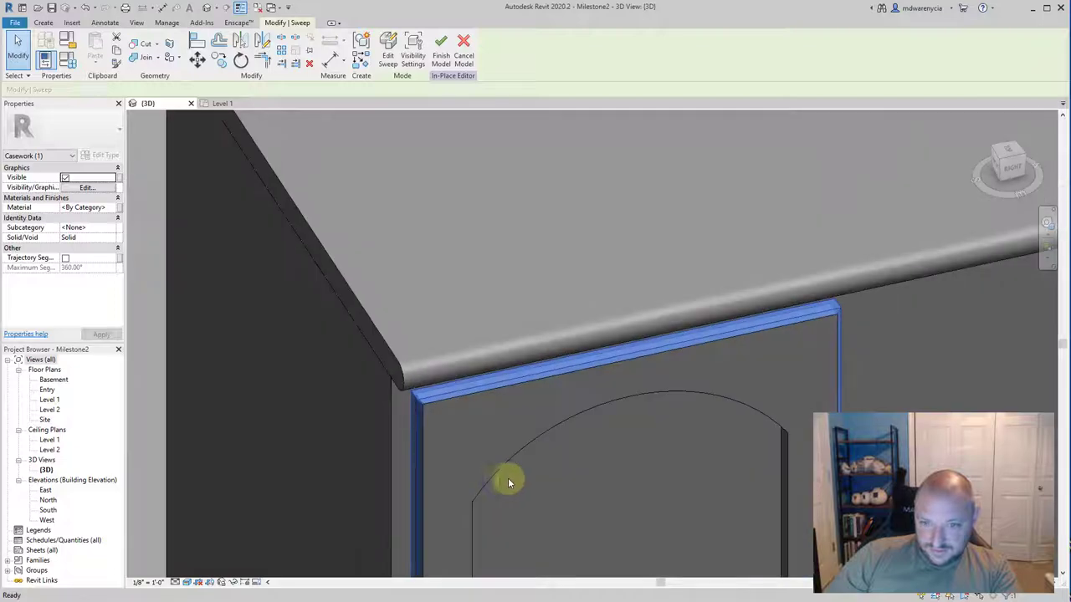
key(Escape)
Start a solid blend for the arched door opening and switch the 3D view to wireframe.
shift+middle_drag(554, 509, 360, 276)
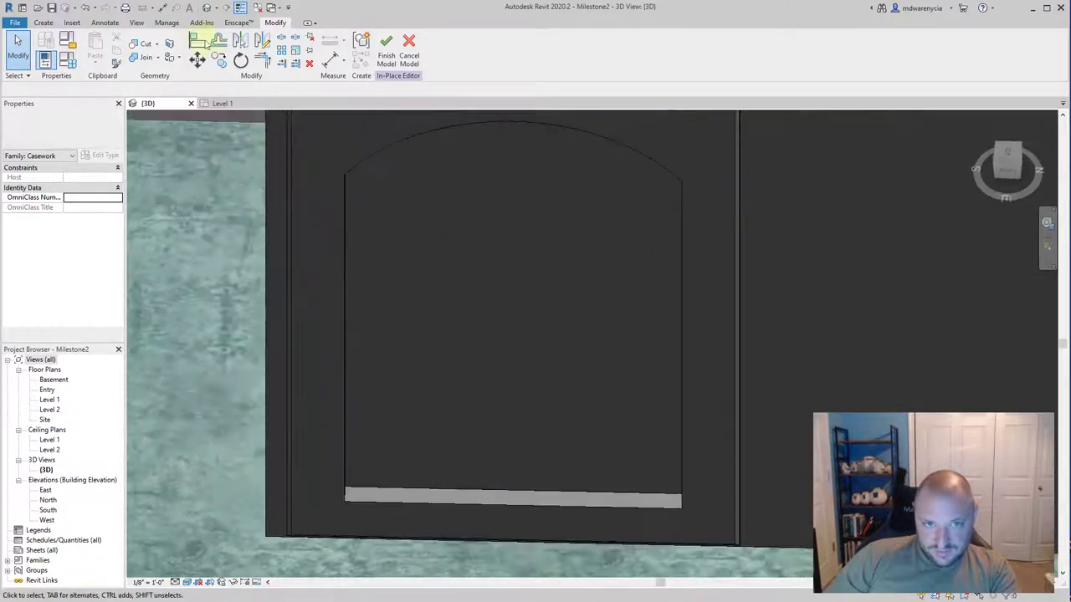
shift+middle_drag(443, 456, 359, 148)
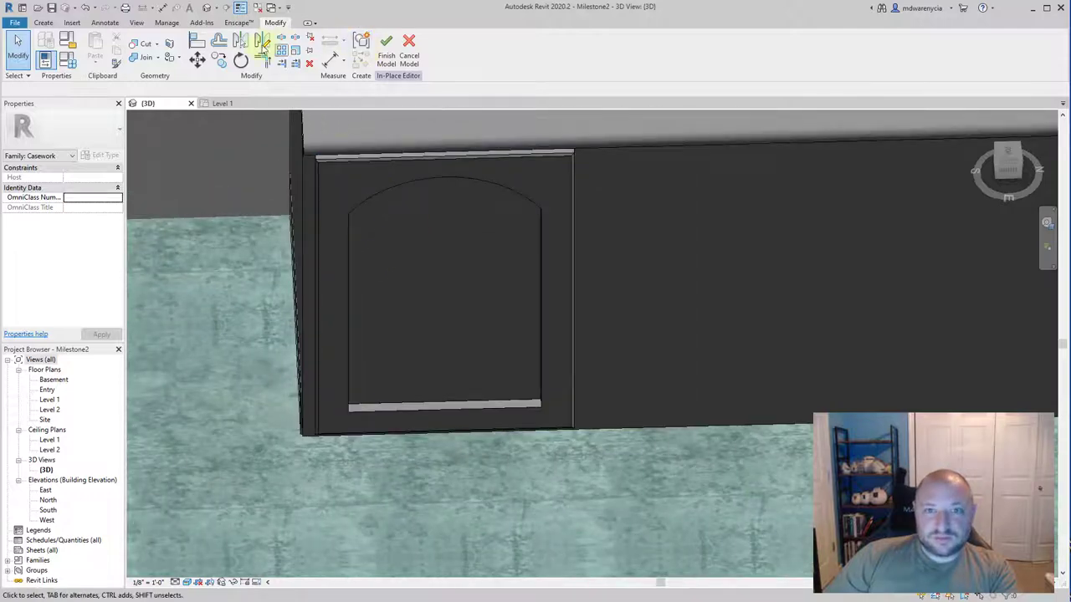
click(43, 23)
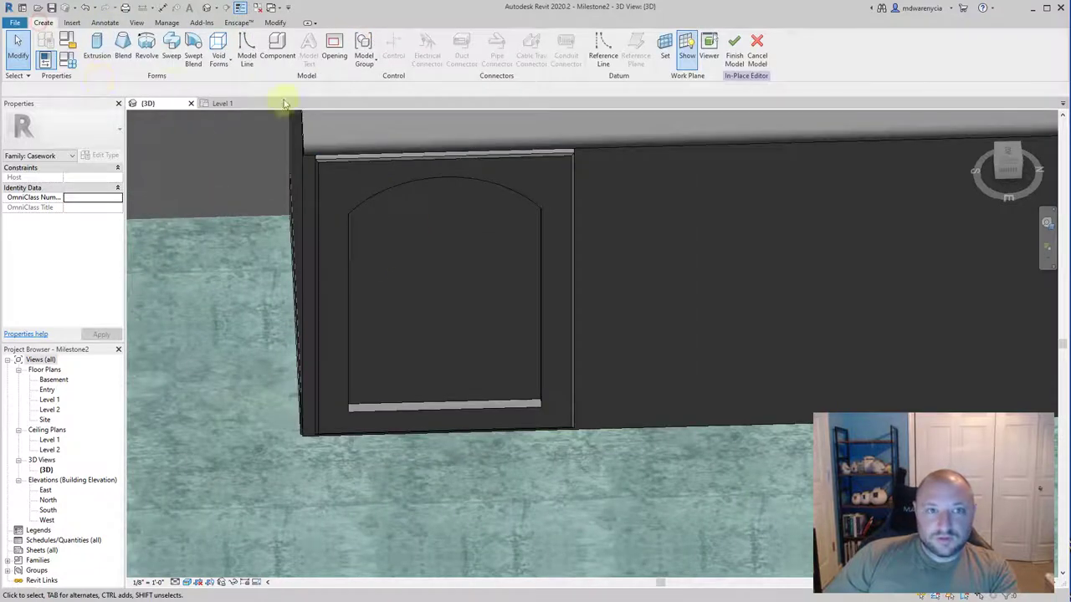
click(123, 50)
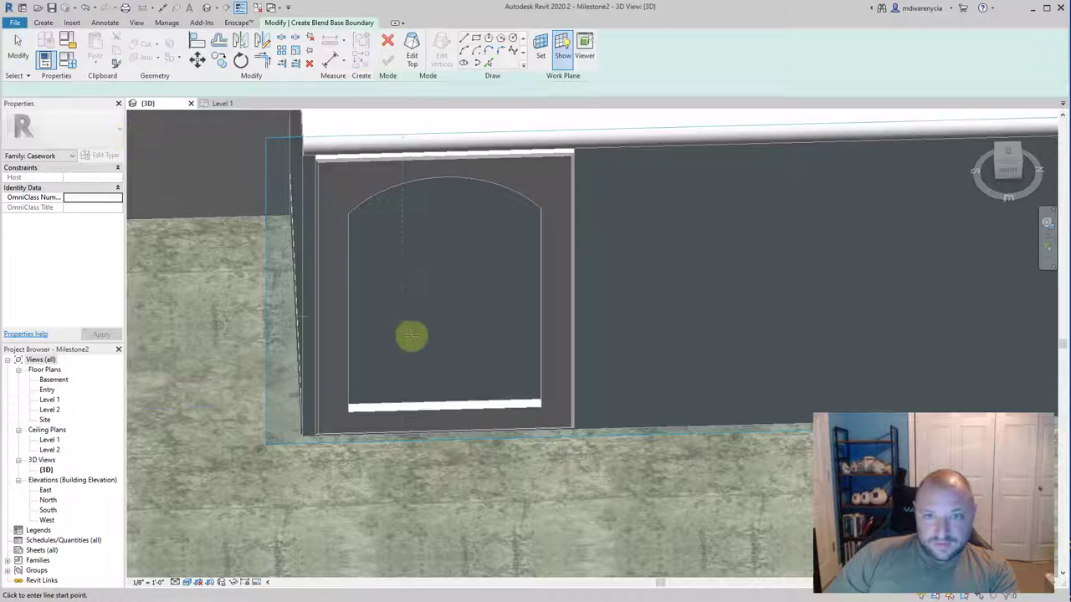
scroll(410, 337, up, 4)
mouse_move(389, 223)
shift+middle_down()
mouse_move(423, 271)
mouse_move(323, 234)
mouse_move(366, 337)
mouse_move(382, 123)
shift+middle_up()
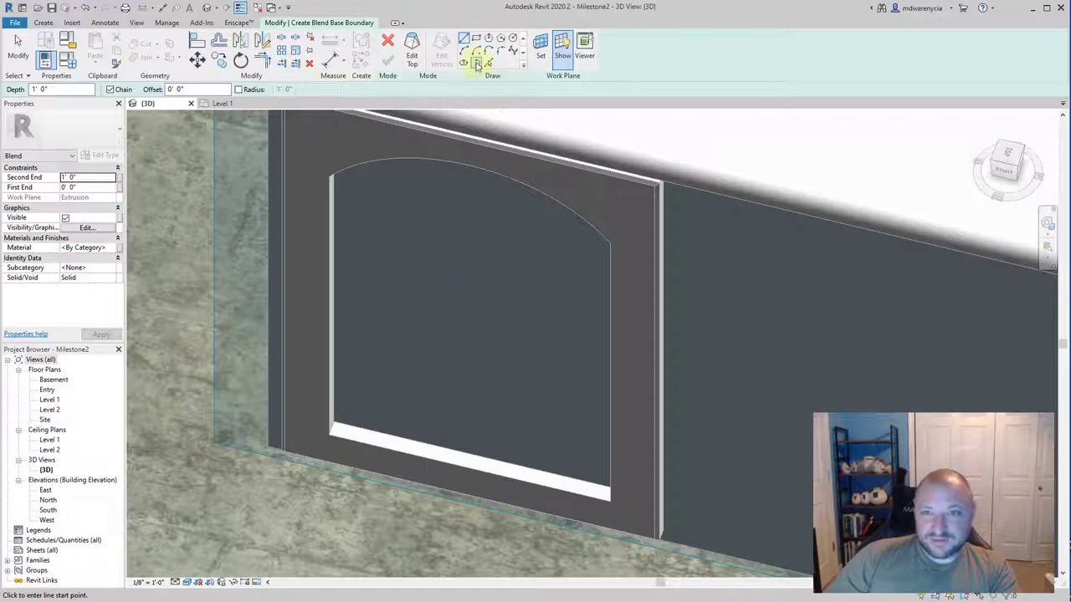
click(187, 582)
click(199, 513)
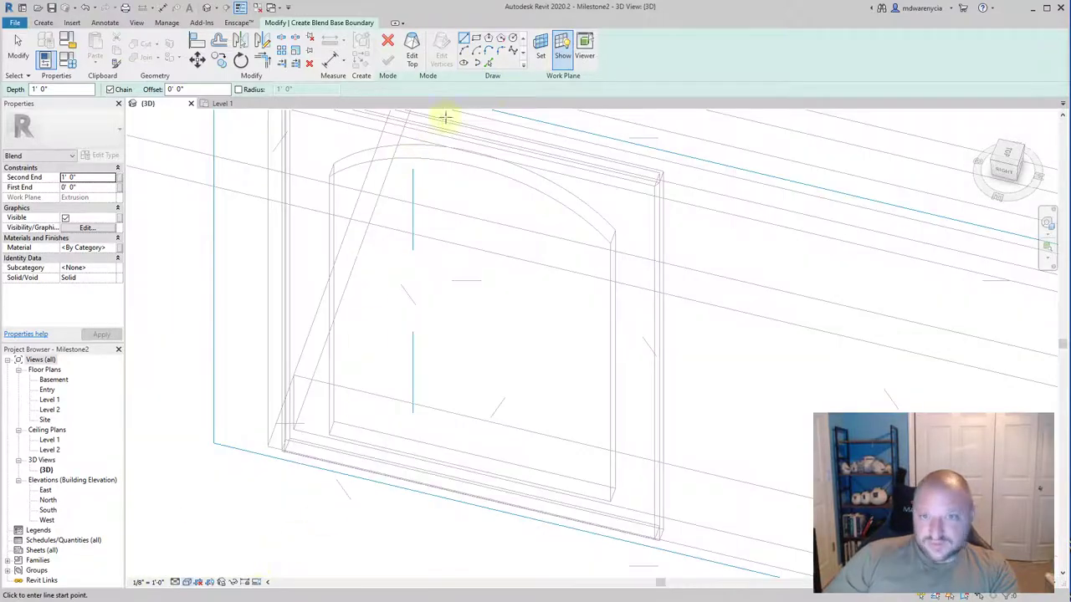
shift+middle_drag(452, 181, 447, 226)
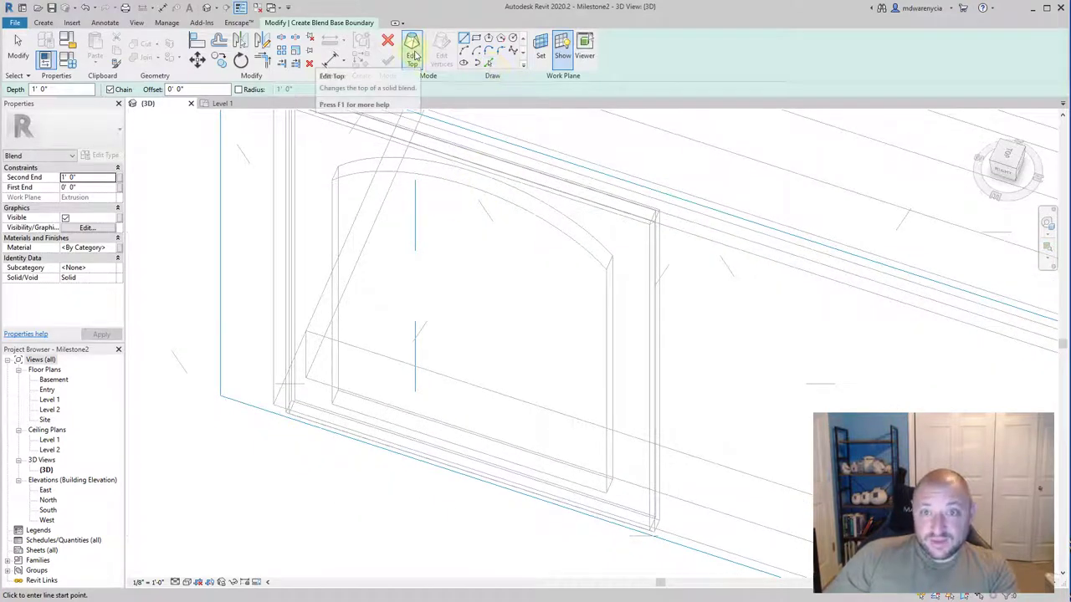
Pick the rear arch, side and bottom edges of the door opening as the blend's base boundary.
click(492, 64)
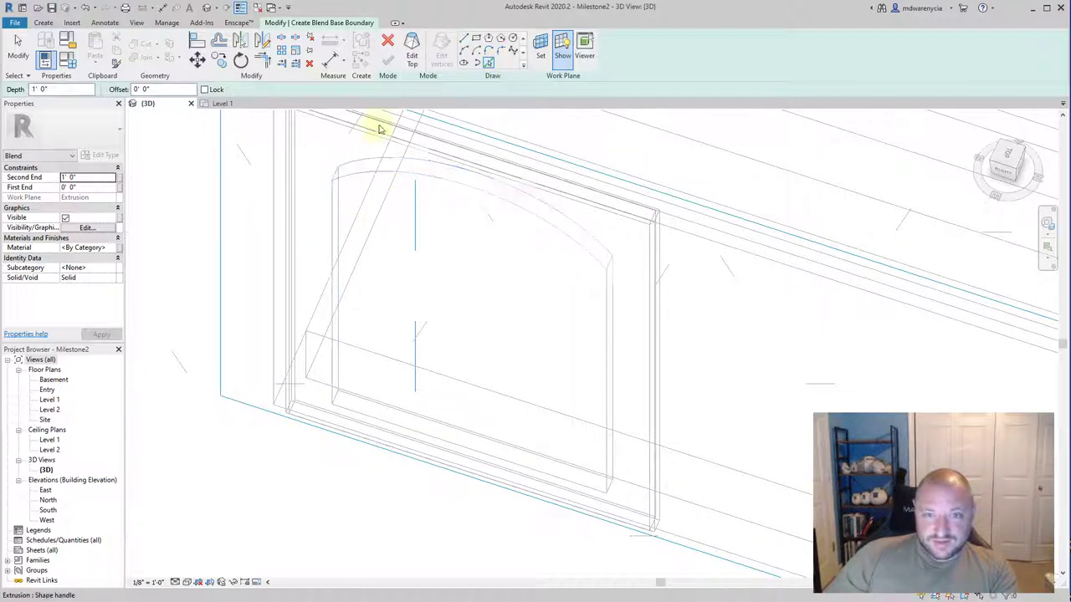
click(356, 163)
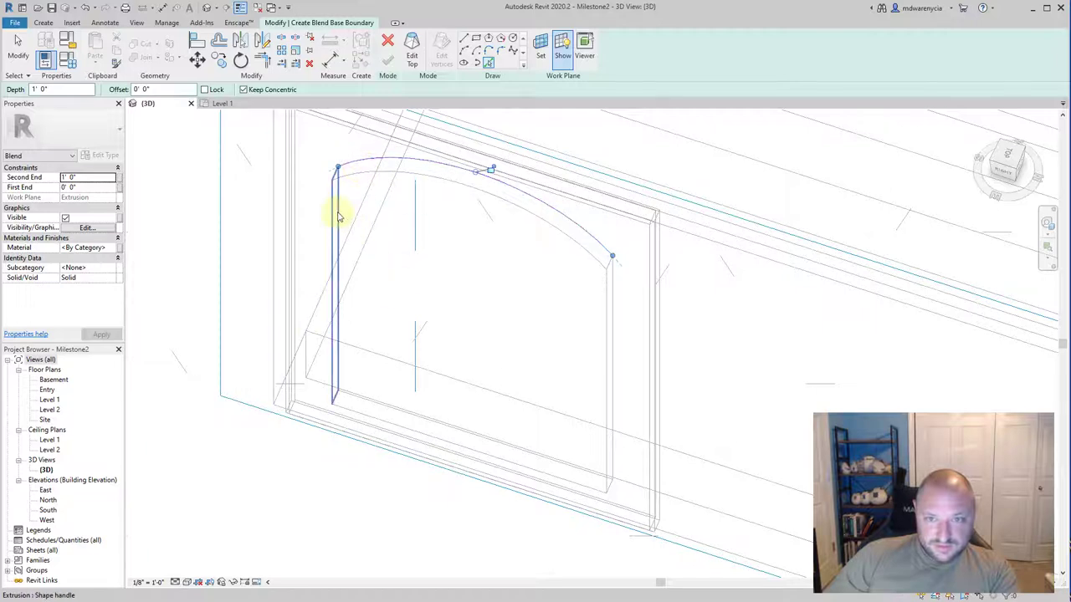
click(338, 216)
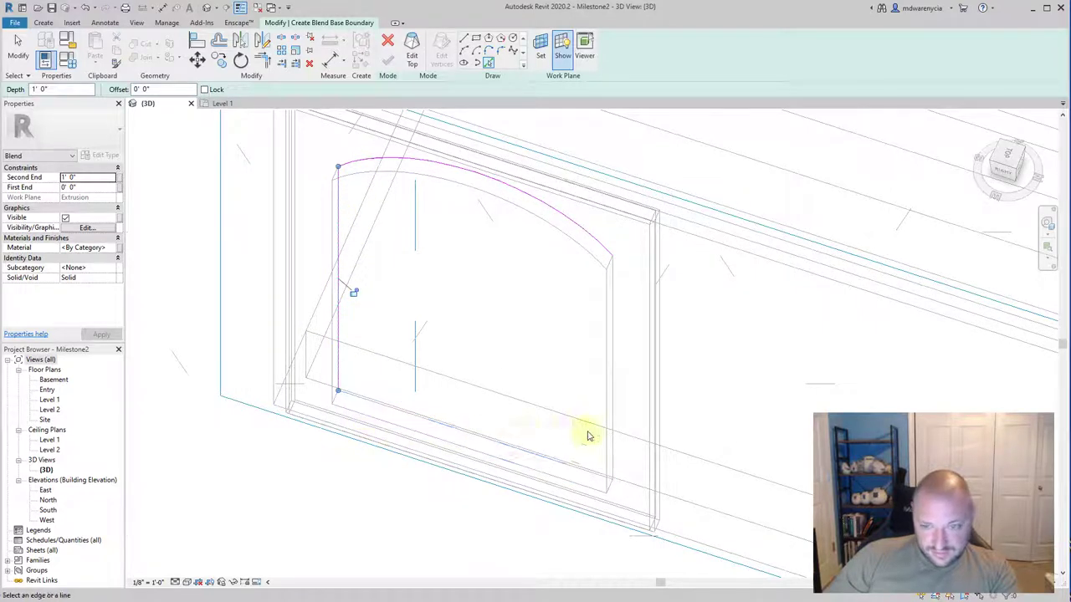
click(611, 405)
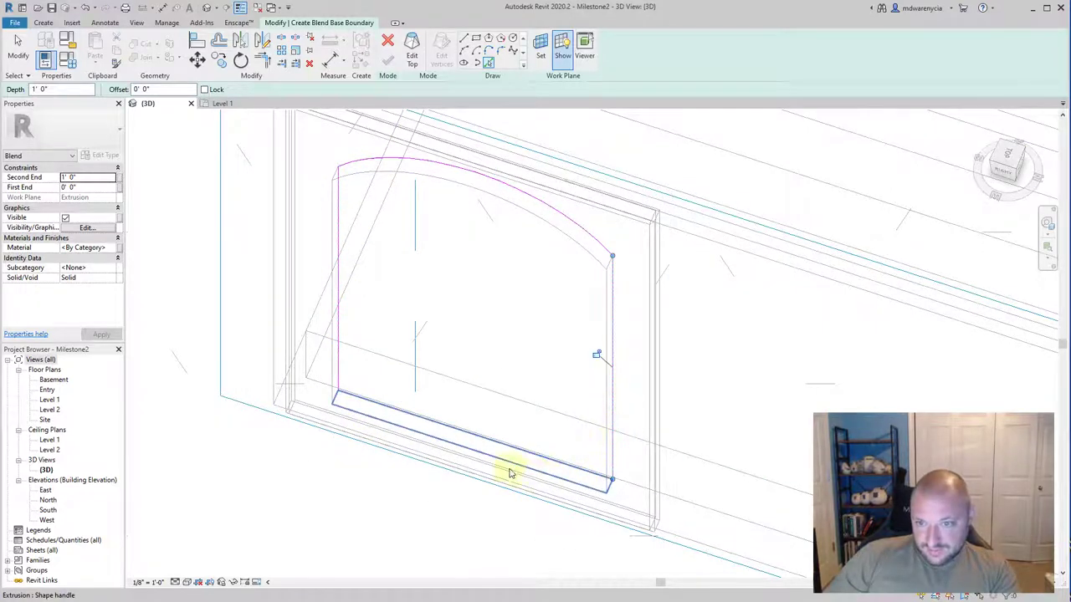
mouse_move(508, 470)
shift+middle_down()
mouse_move(552, 507)
mouse_move(517, 456)
mouse_move(506, 370)
mouse_move(423, 338)
shift+middle_up()
click(475, 456)
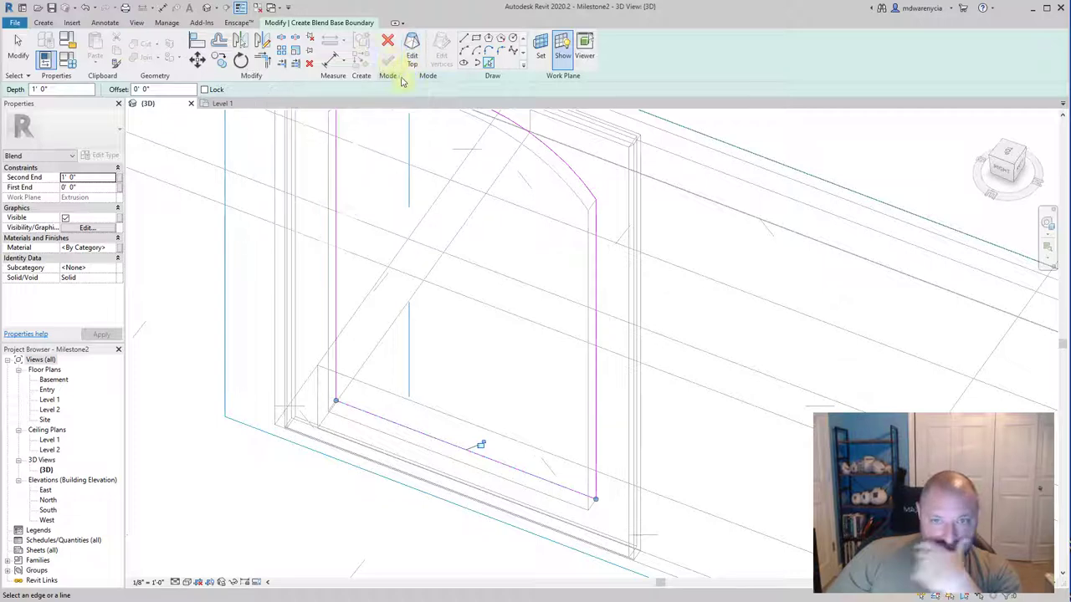
Undo all of the boundary lines picked around the arched opening.
key(Escape)
key(ctrl+z)
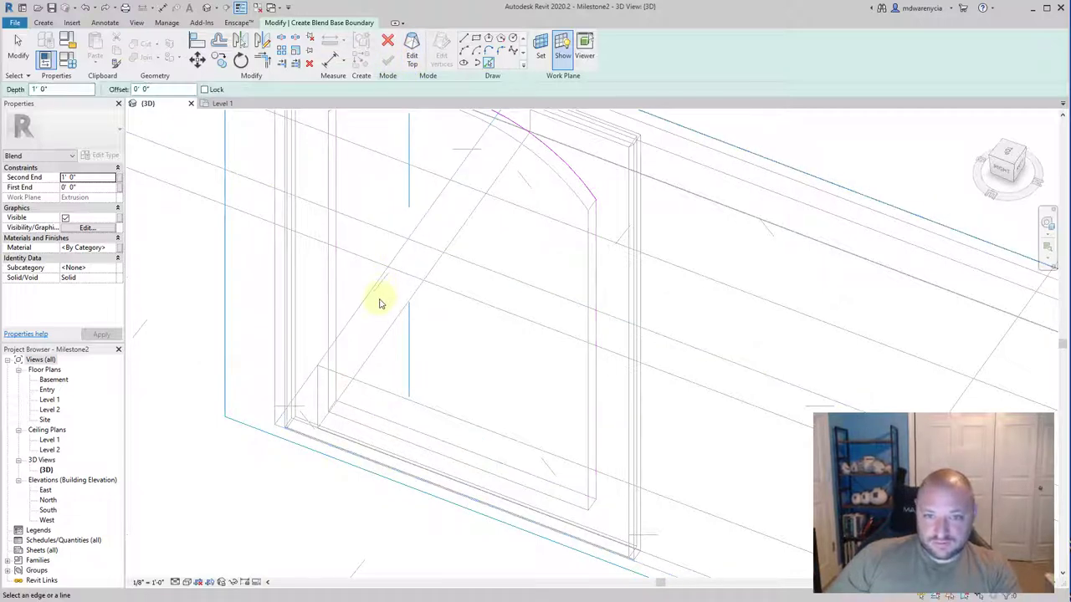
middle_drag(427, 347, 491, 386)
key(ctrl+z)
key(p)
key(l)
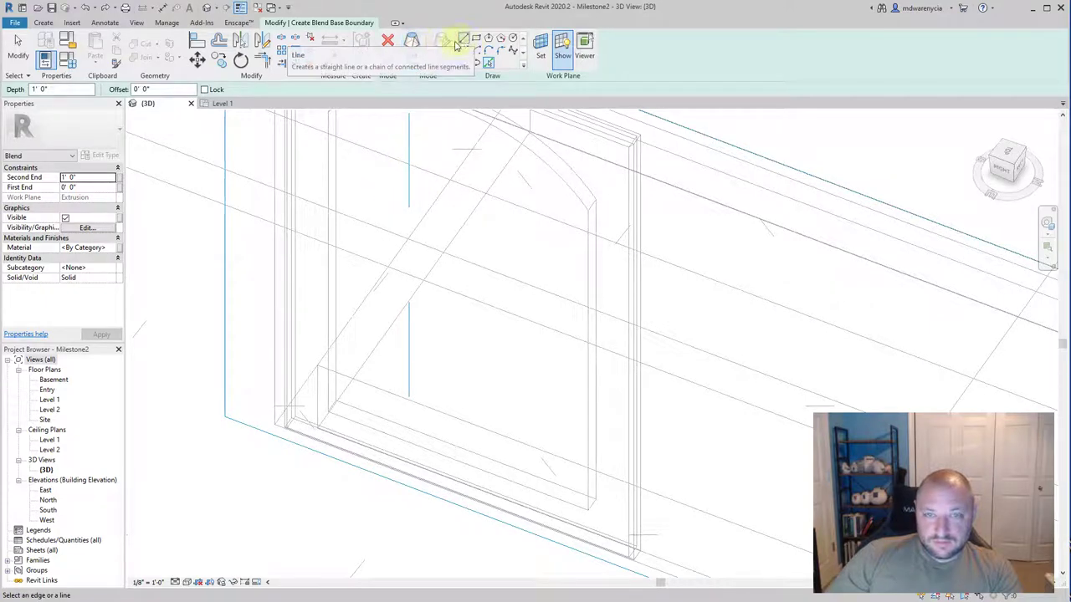
Pick the door opening's rear arch, both sides and bottom edge as the blend's base boundary and switch to the top boundary.
middle_drag(362, 214, 387, 266)
click(380, 161)
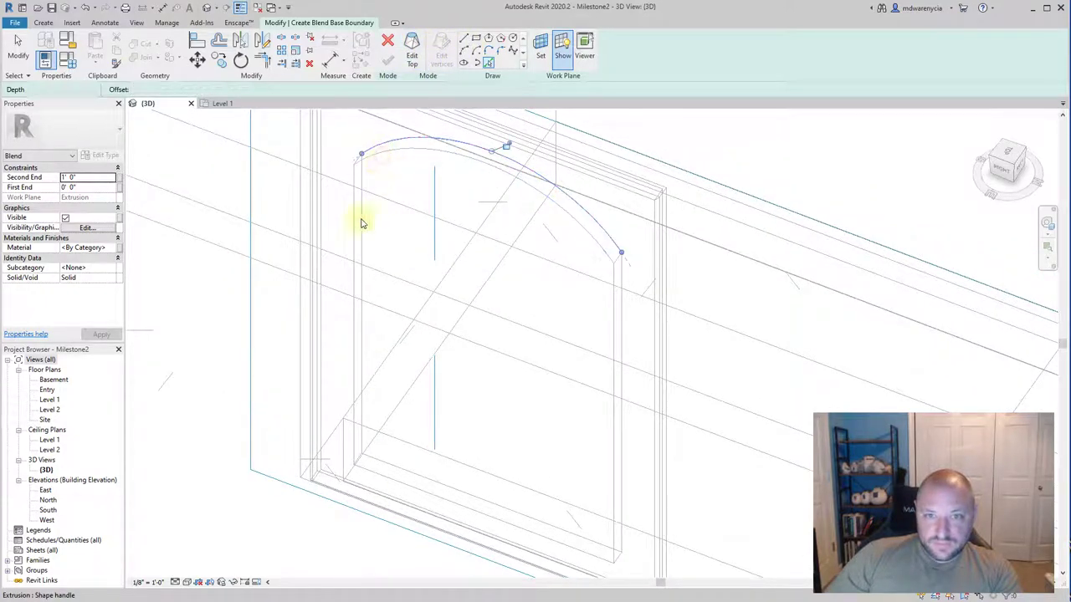
click(353, 219)
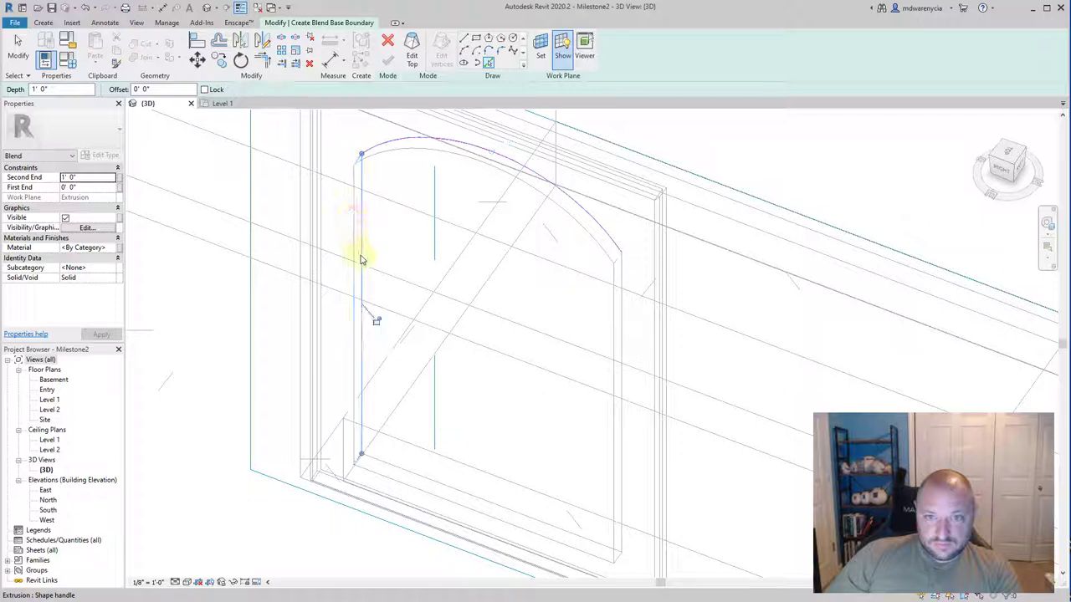
click(401, 476)
click(612, 469)
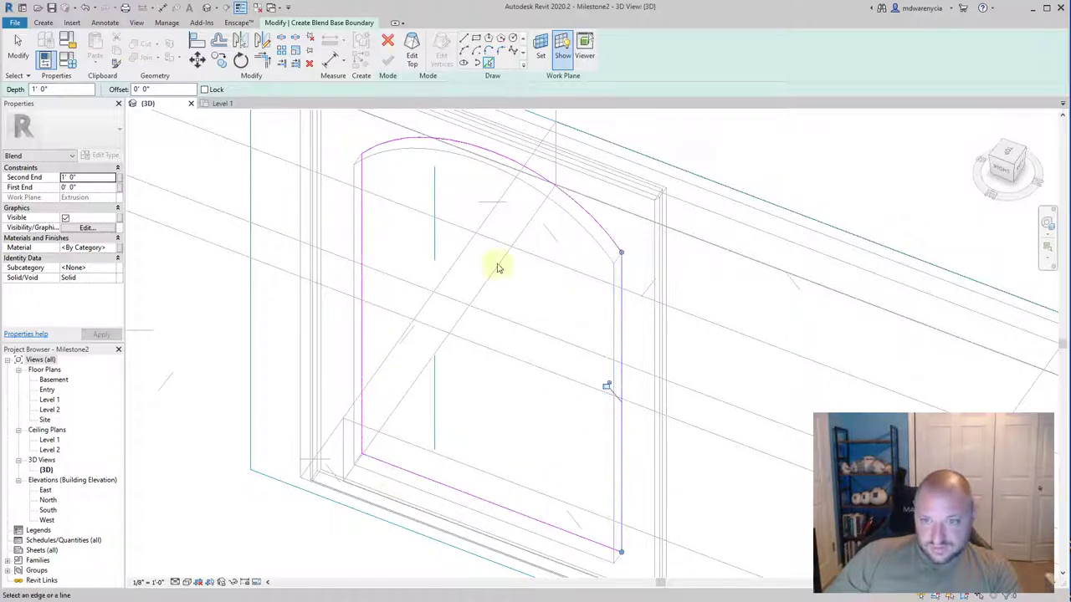
click(411, 52)
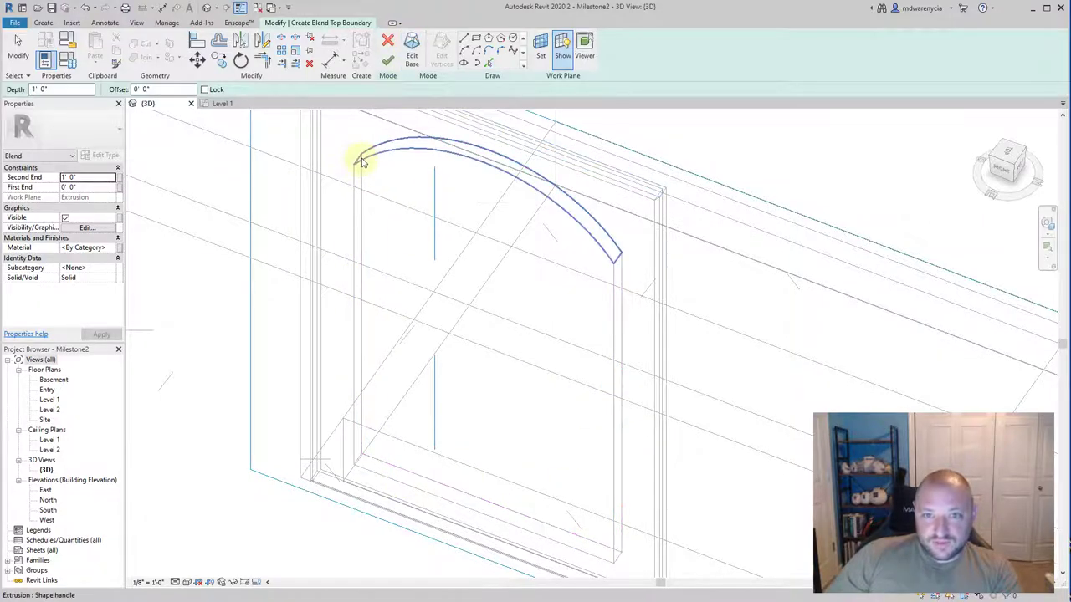
Try picking the opening's rear arch, side and bottom edges as the blend's top boundary without an offset.
click(360, 158)
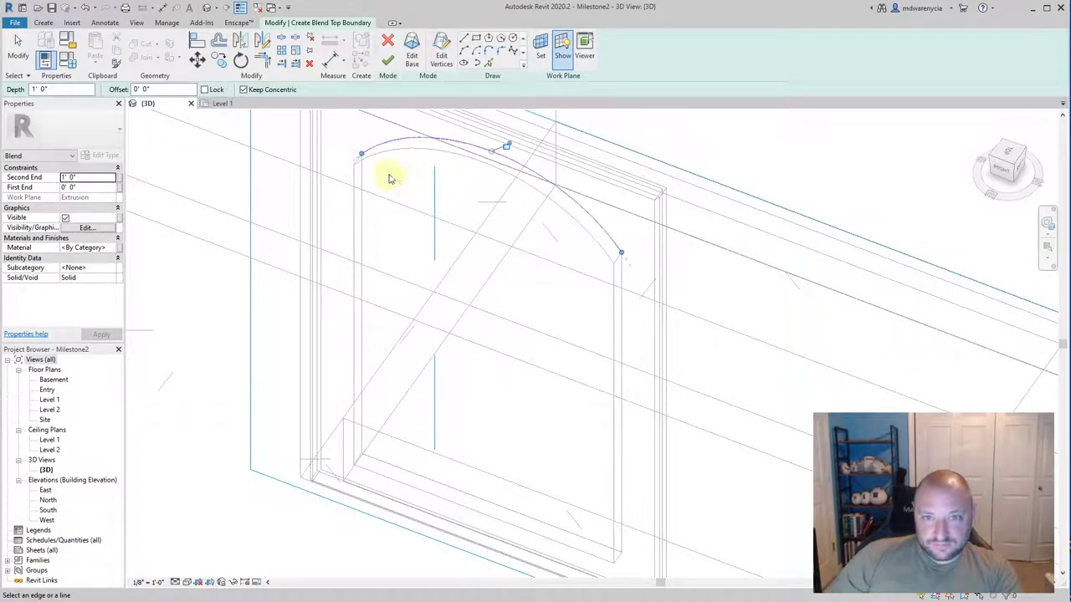
click(352, 191)
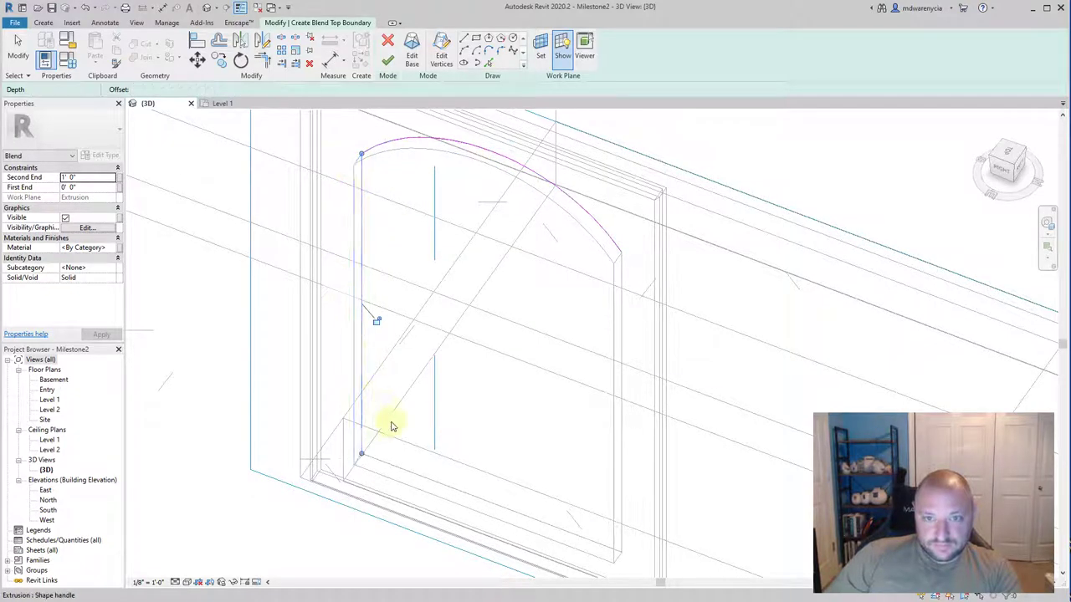
click(620, 550)
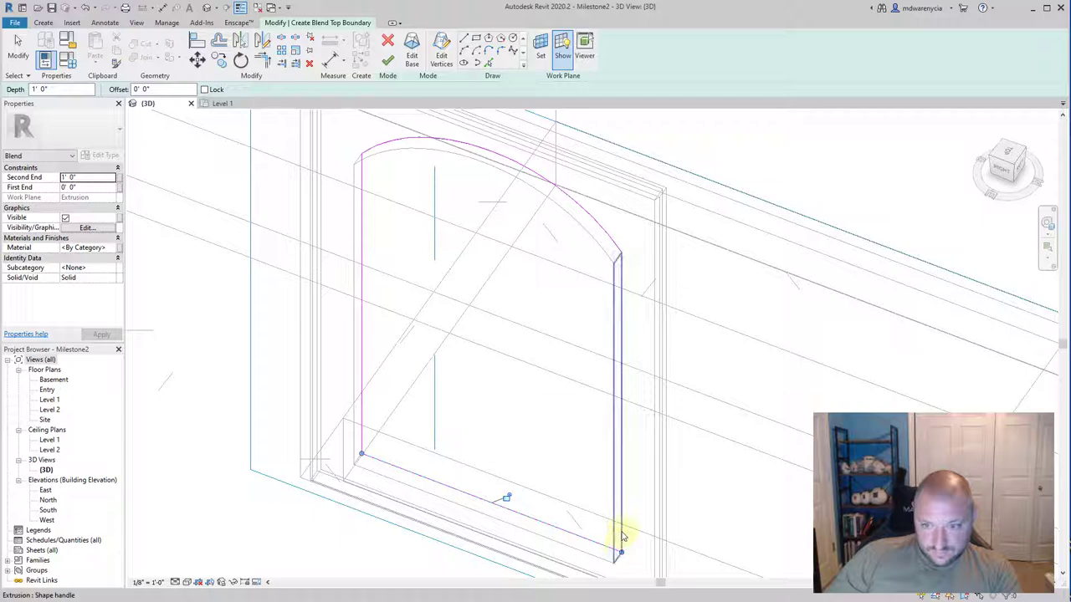
click(622, 533)
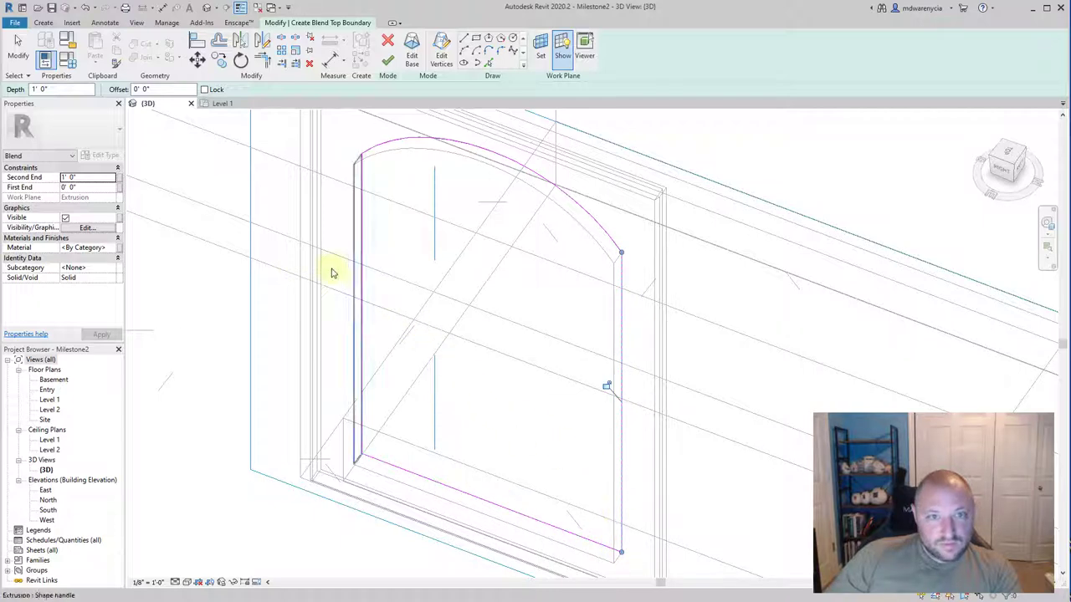
key(Escape)
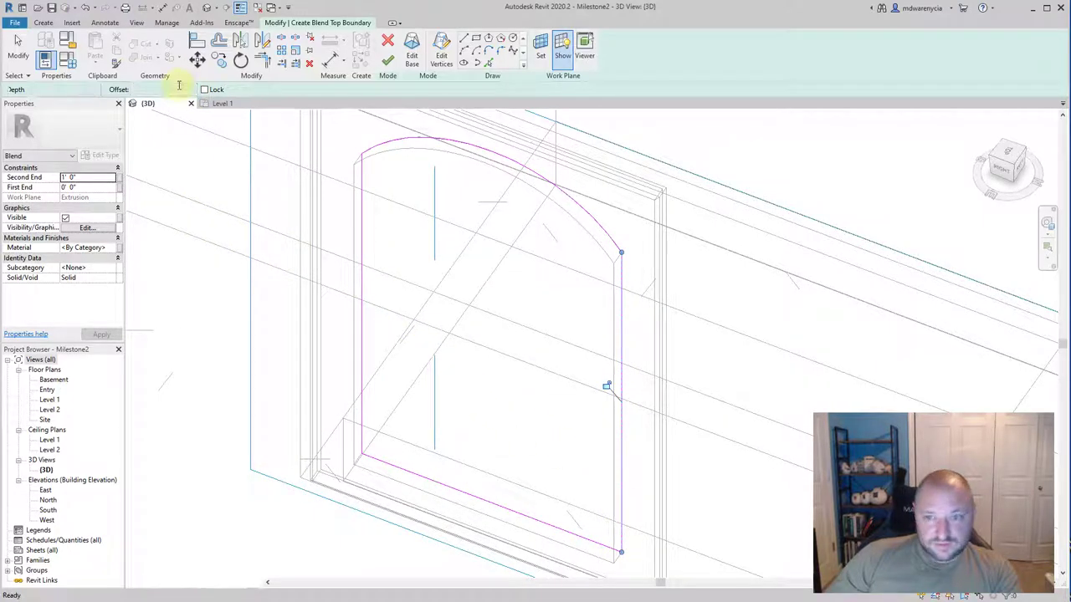
Pick the rear arch, side and bottom edges with a 1" inward offset as the blend's top boundary.
click(178, 87)
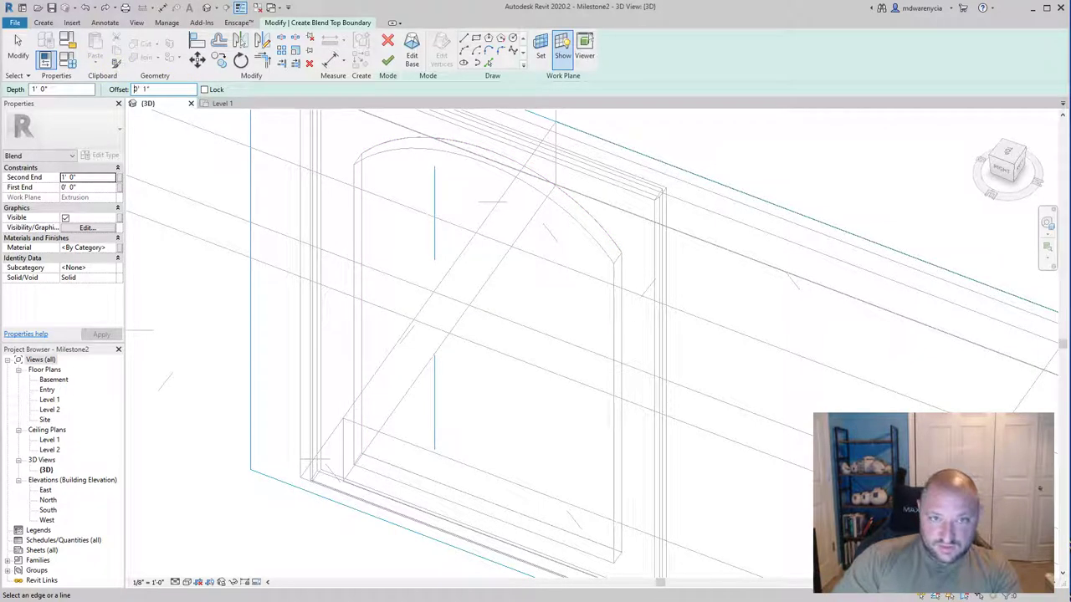
click(490, 64)
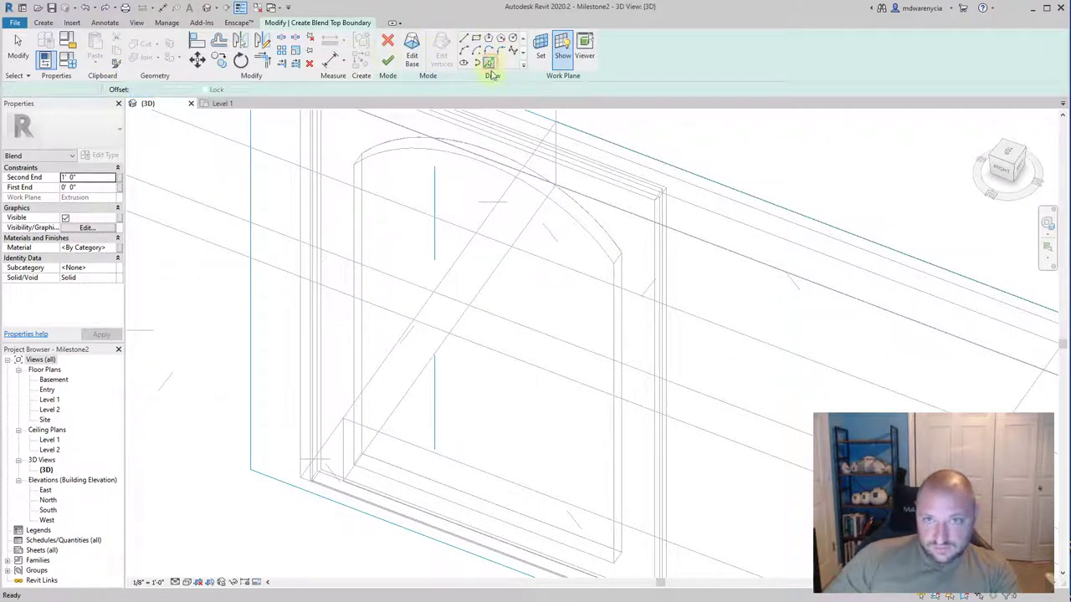
click(482, 154)
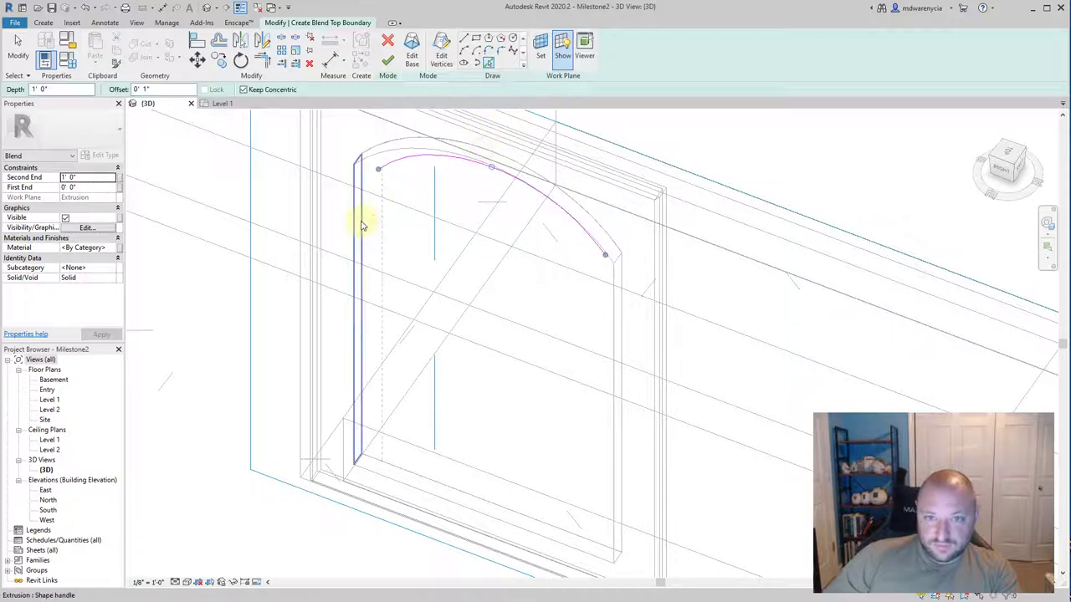
click(363, 223)
click(616, 379)
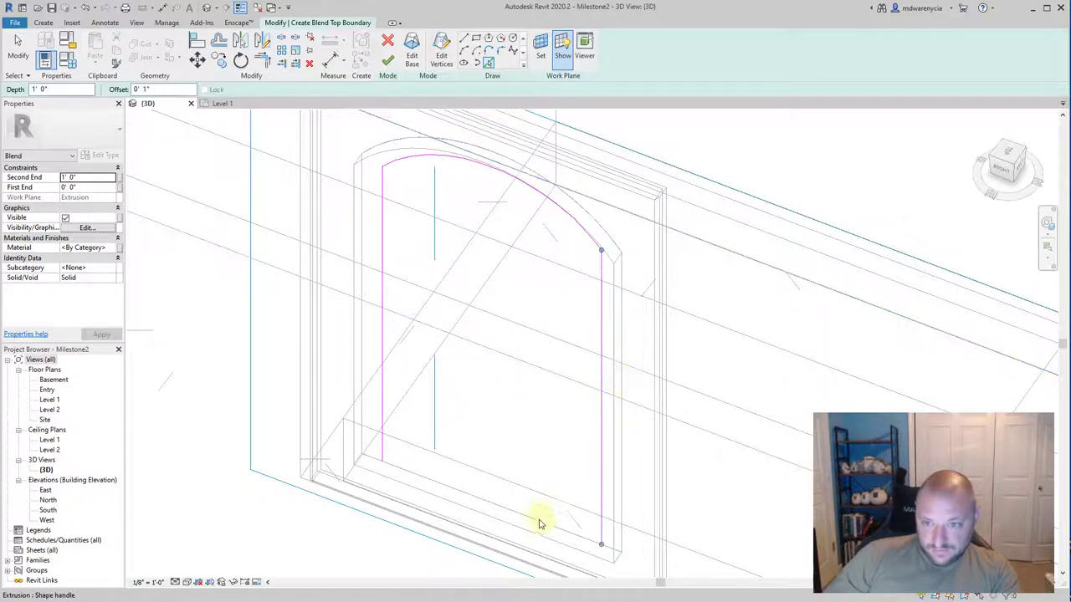
click(540, 521)
mouse_move(457, 506)
shift+middle_down()
mouse_move(566, 516)
mouse_move(604, 478)
mouse_move(518, 490)
shift+middle_up()
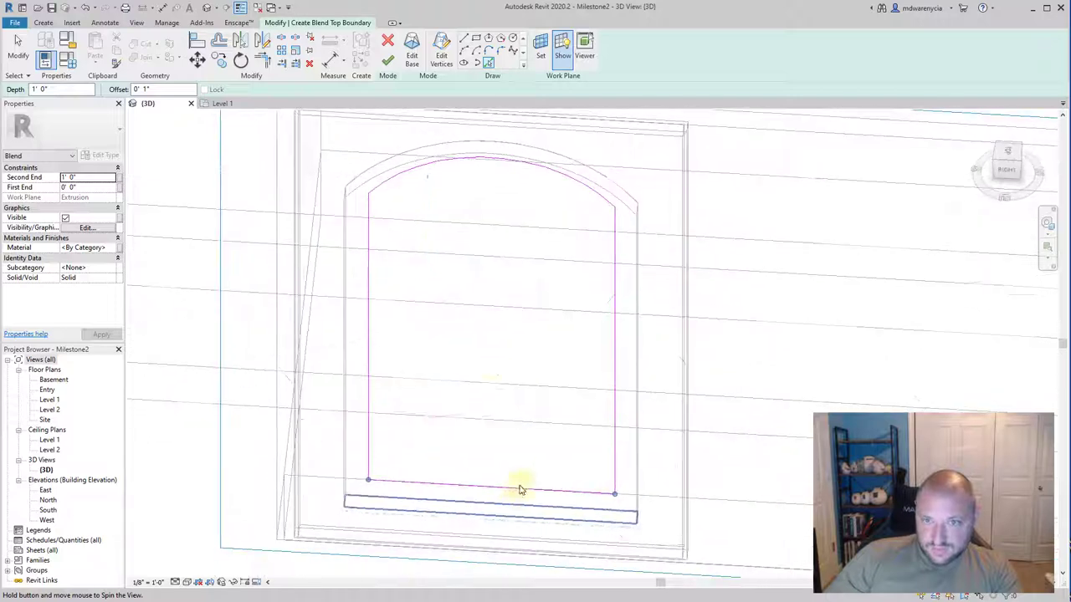
Compare the blend's base boundary with its inset top boundary.
click(411, 50)
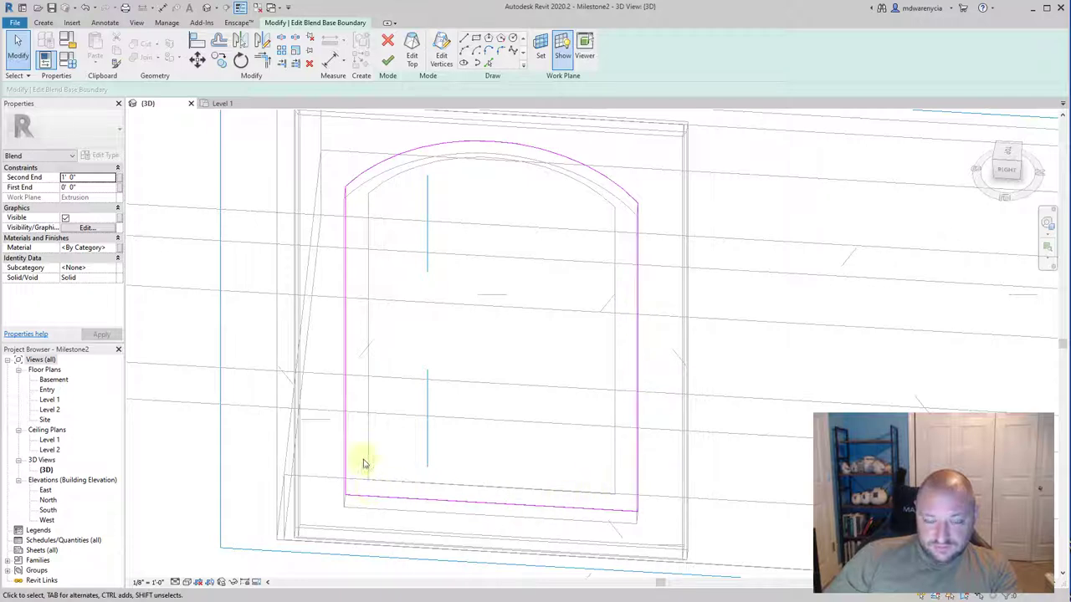
click(411, 51)
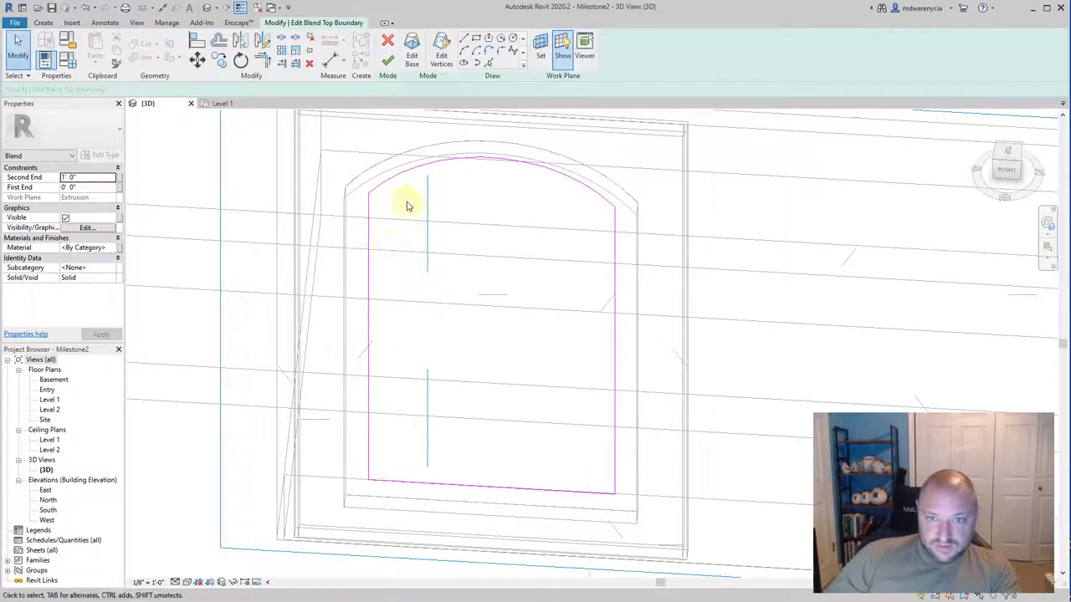
click(412, 40)
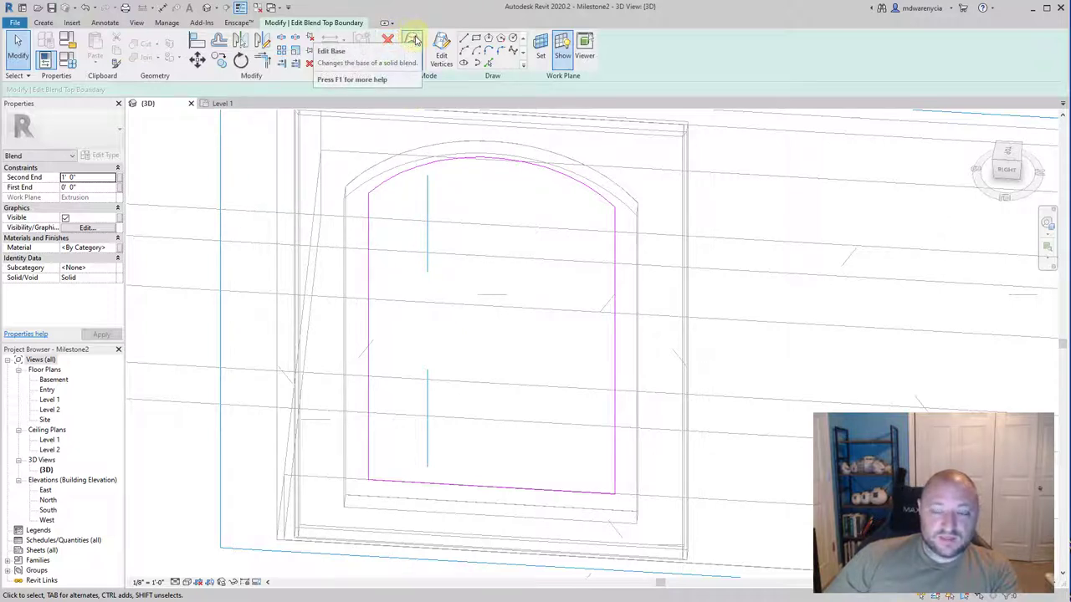
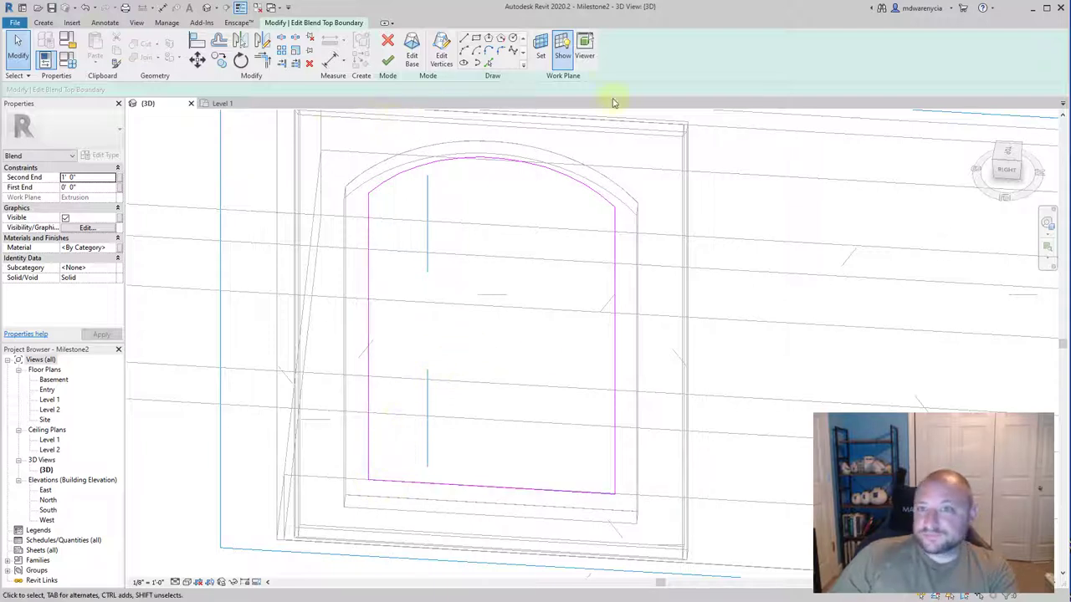
Set the blend's Second End to 3/4" and finish the blend.
click(93, 181)
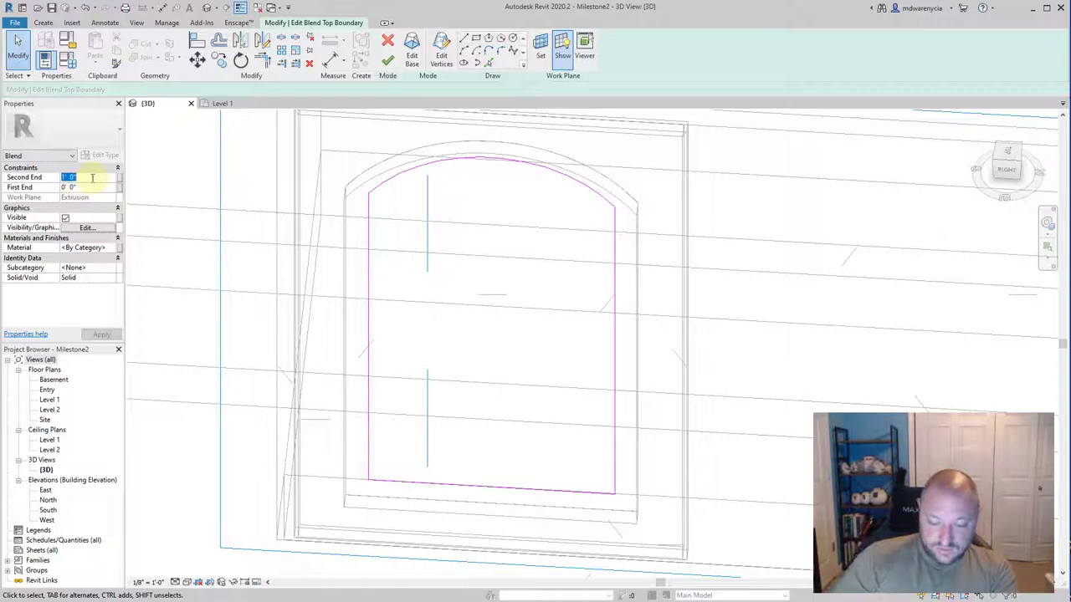
text(3/4")
key(Return)
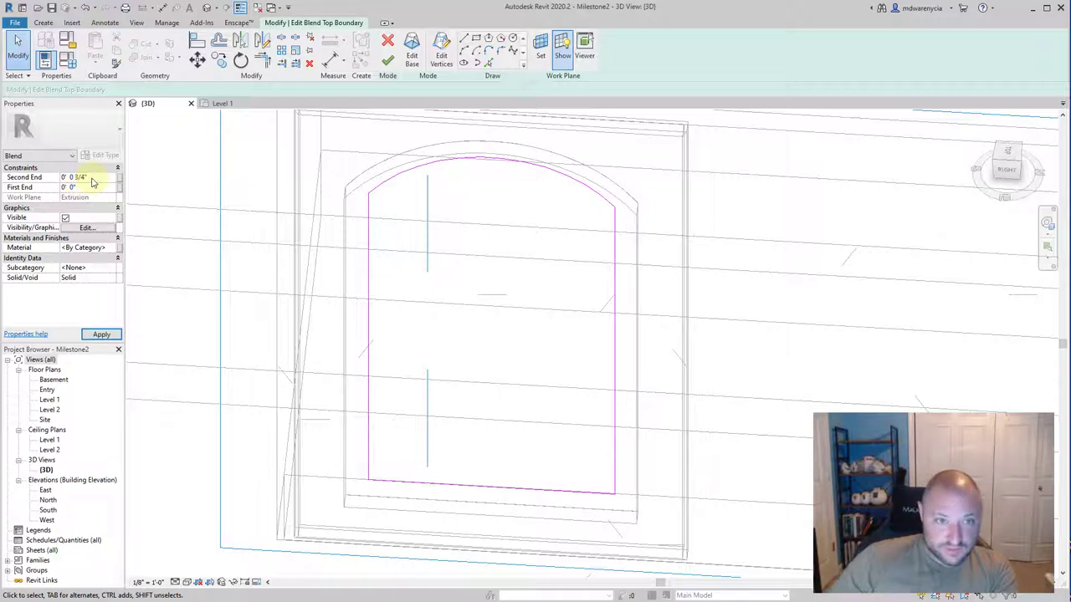
click(102, 335)
click(387, 60)
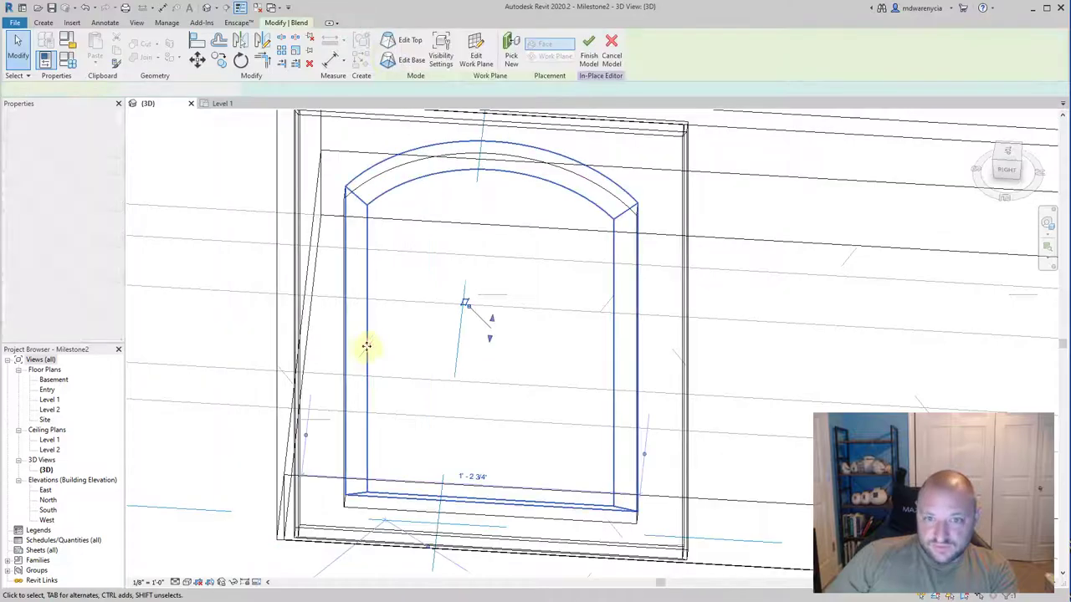
Switch the 3D view to the Shaded visual style to show the blend in the door opening.
shift+middle_drag(478, 402, 242, 549)
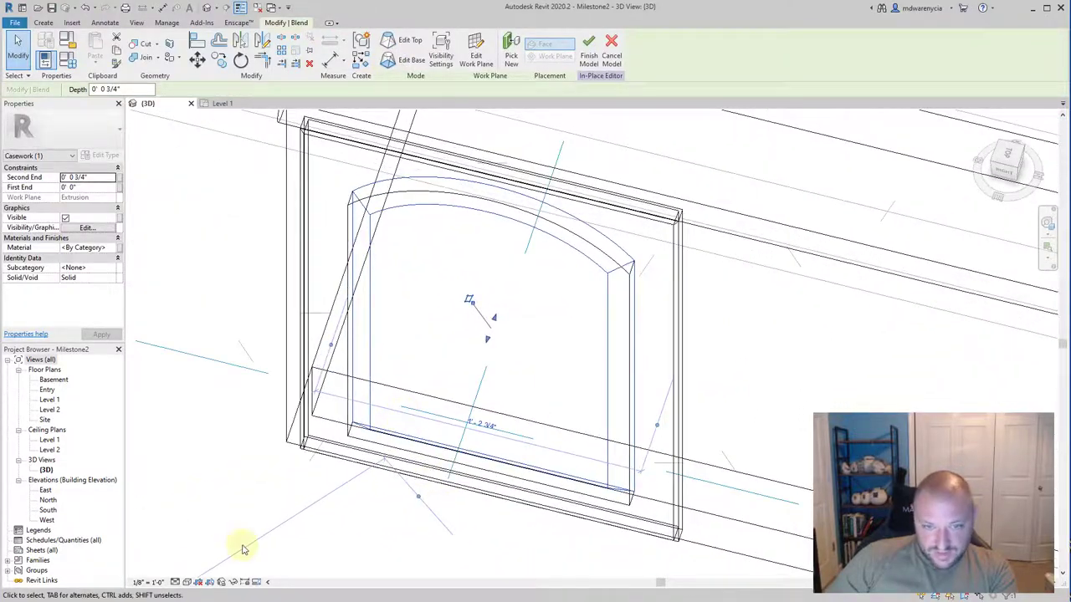
click(191, 583)
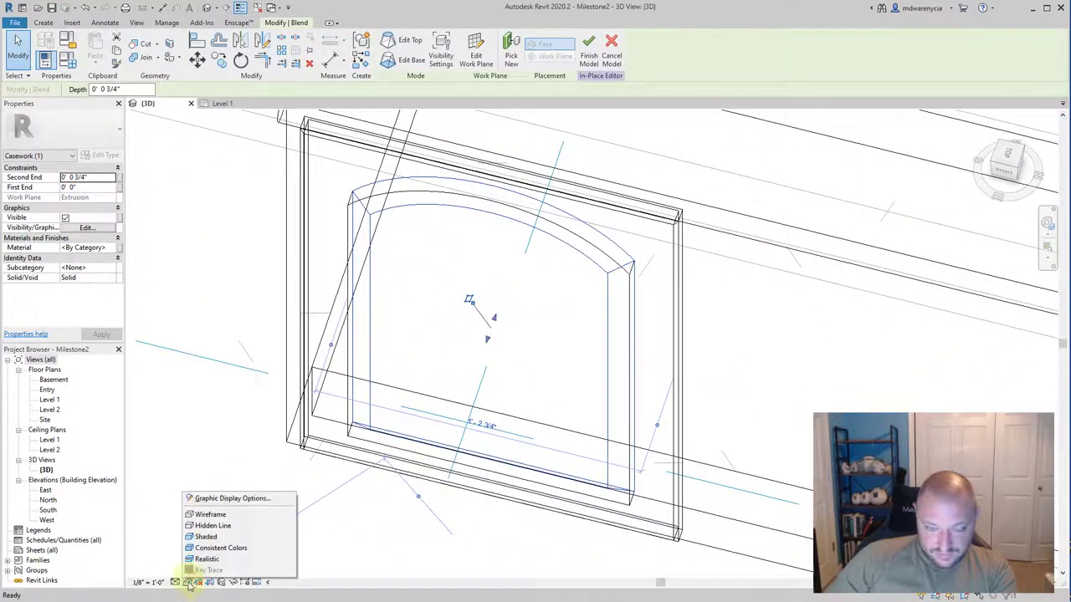
click(204, 537)
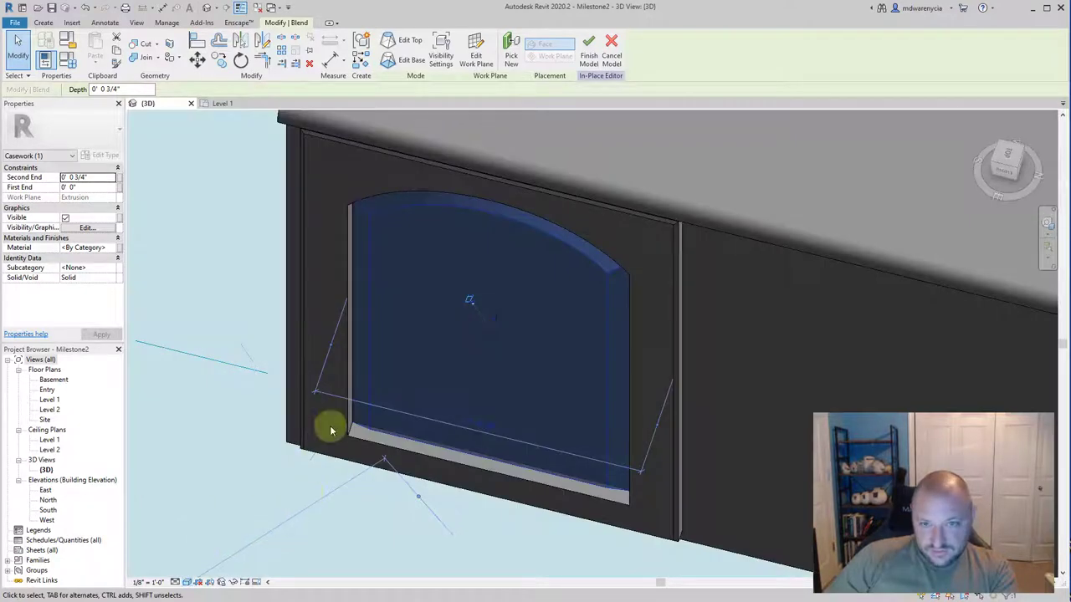
Try reversing the blend by setting its Second End to 0 and First End to 3/4", and finish the edit.
click(403, 61)
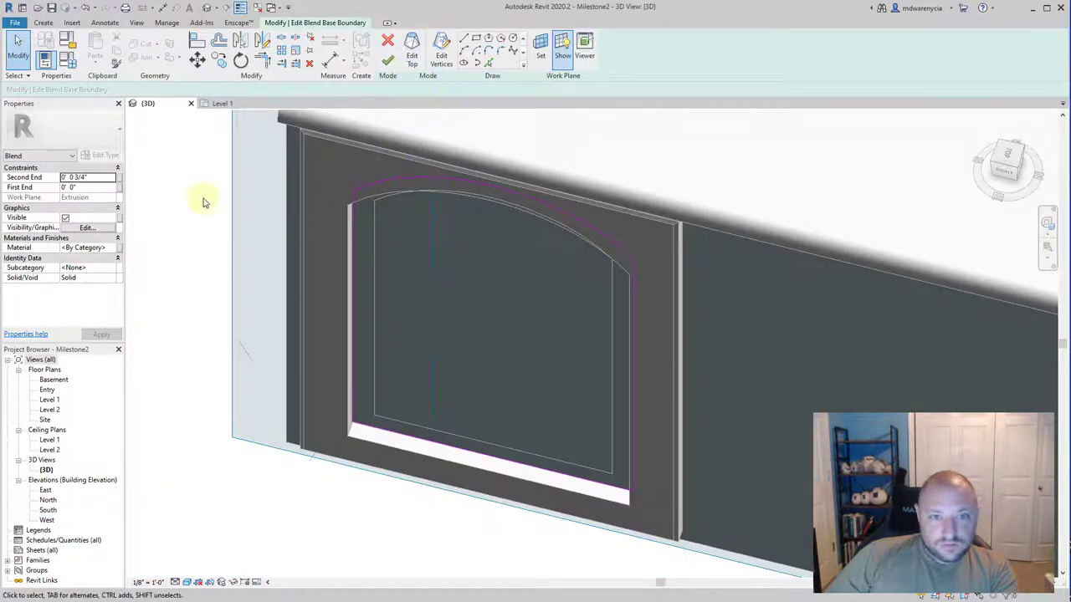
click(95, 188)
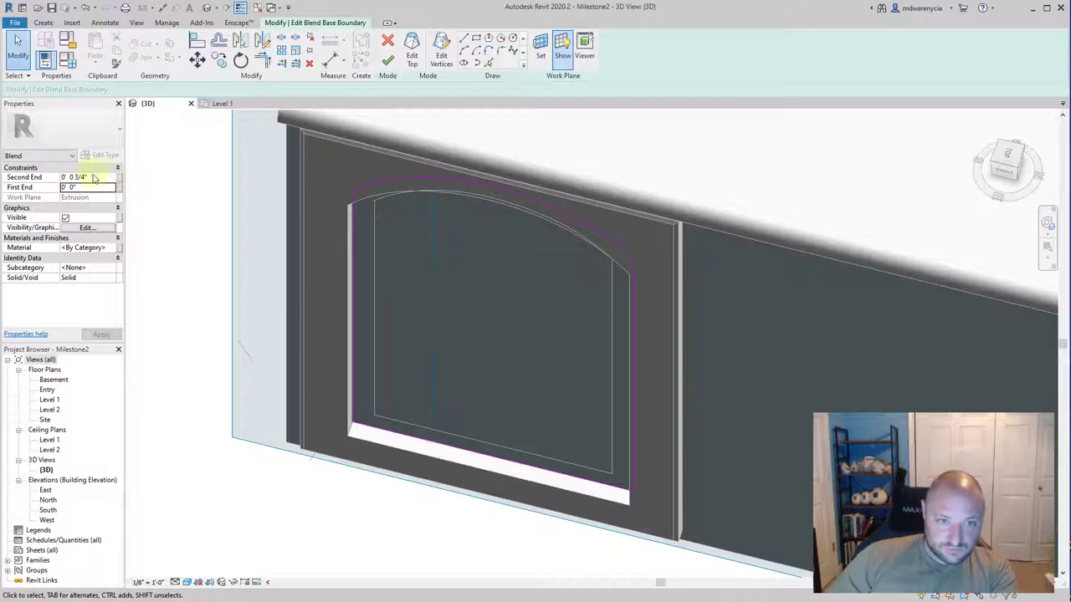
click(92, 178)
double_click(102, 176)
key(BackSpace)
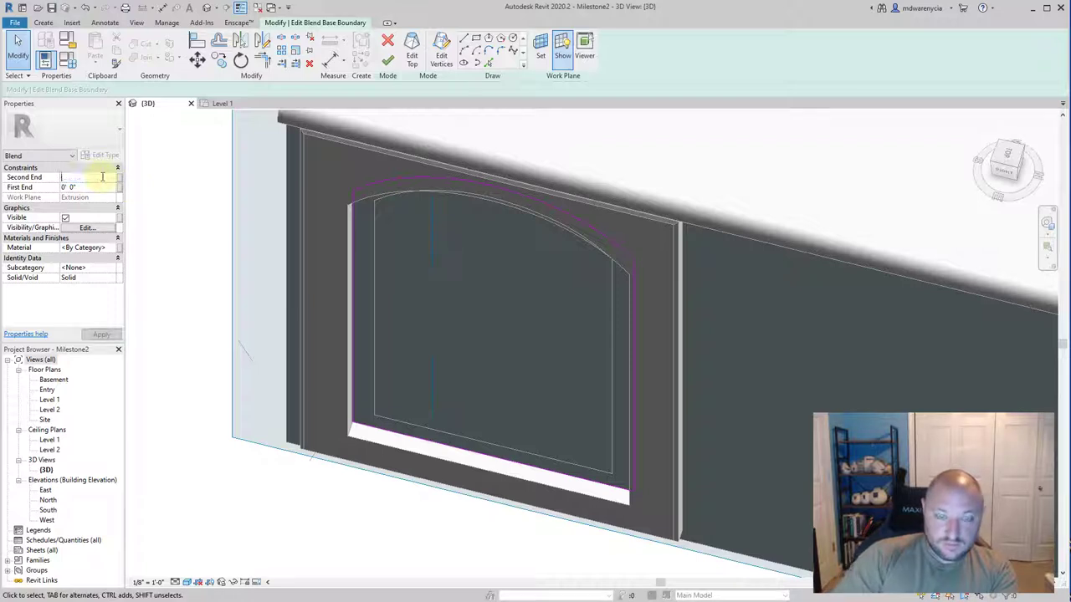
key(Tab)
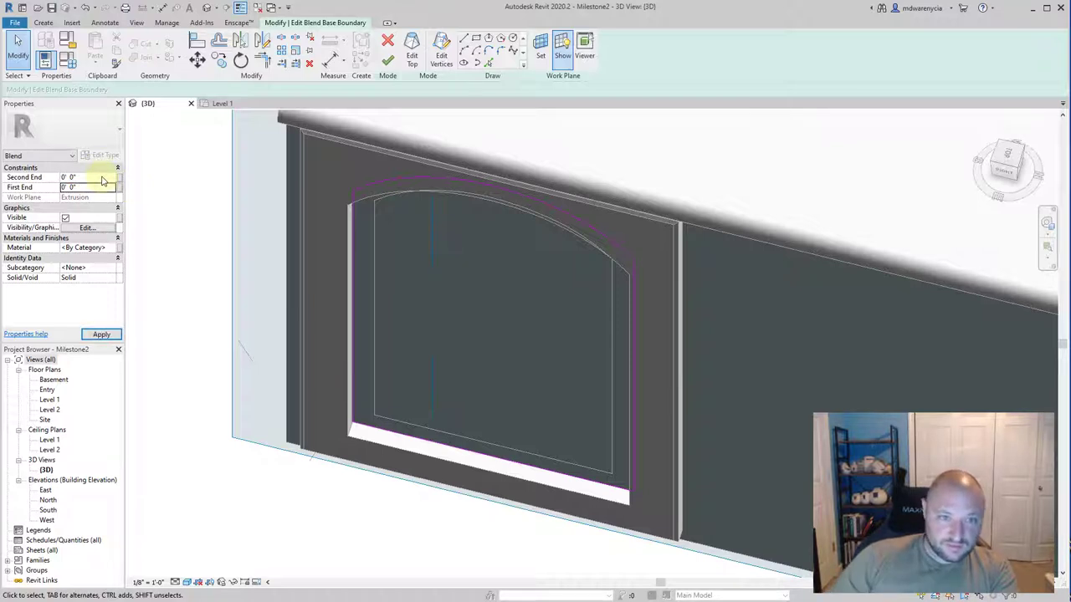
text(3/4)
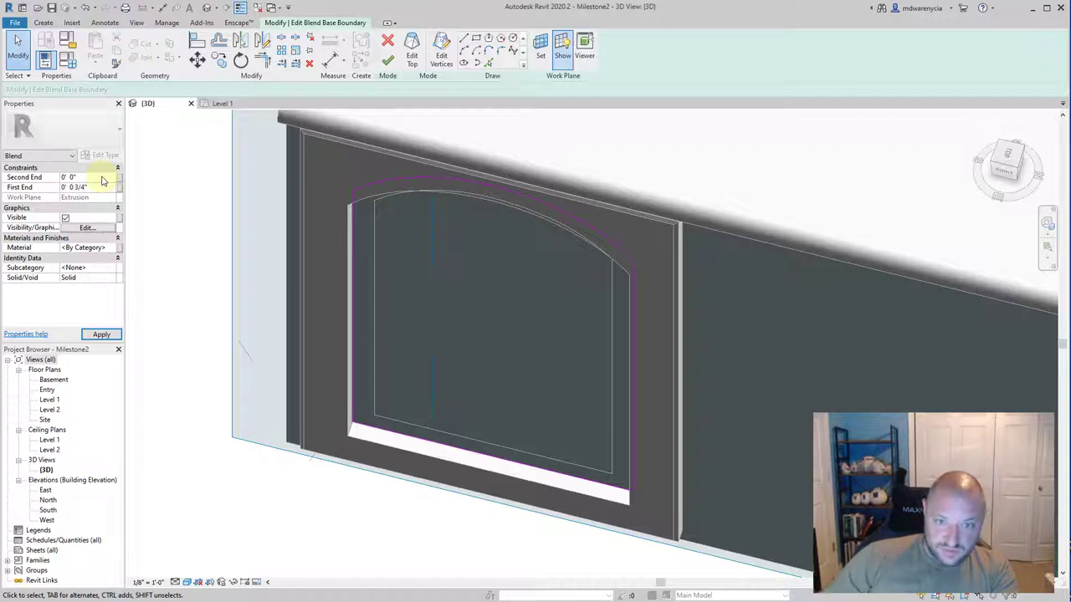
click(388, 60)
click(379, 513)
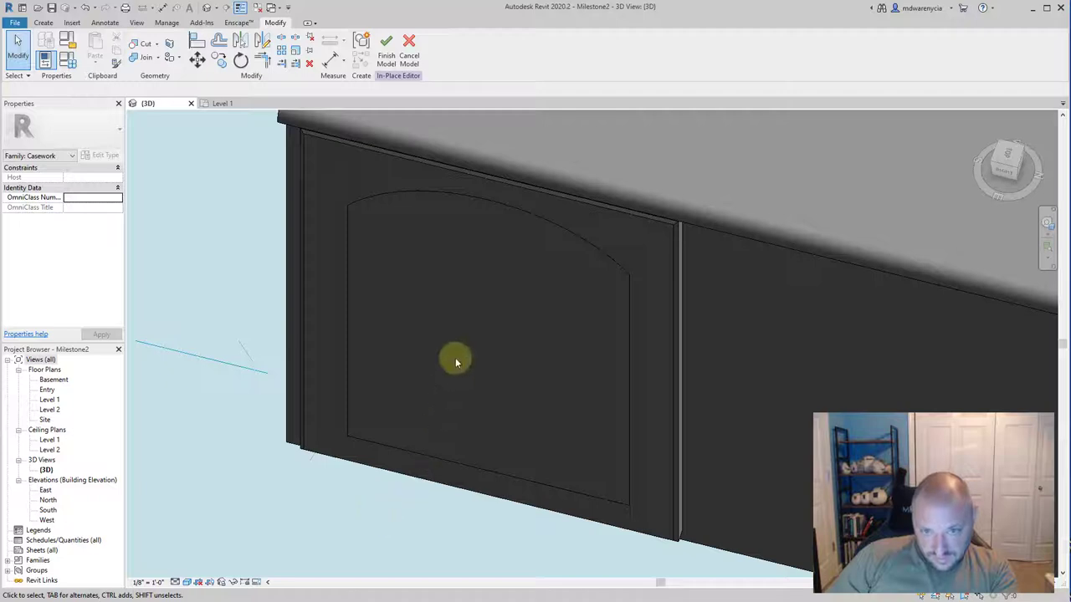
Inspect the reversed blend in the door opening and open its base boundary for editing.
click(348, 219)
shift+middle_drag(377, 448, 530, 449)
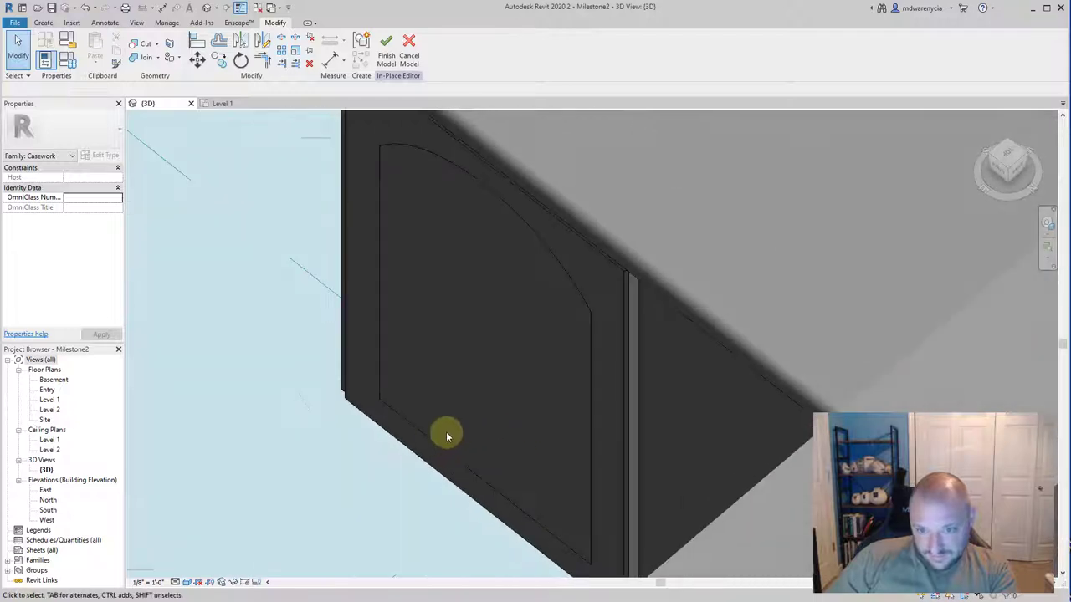
click(438, 439)
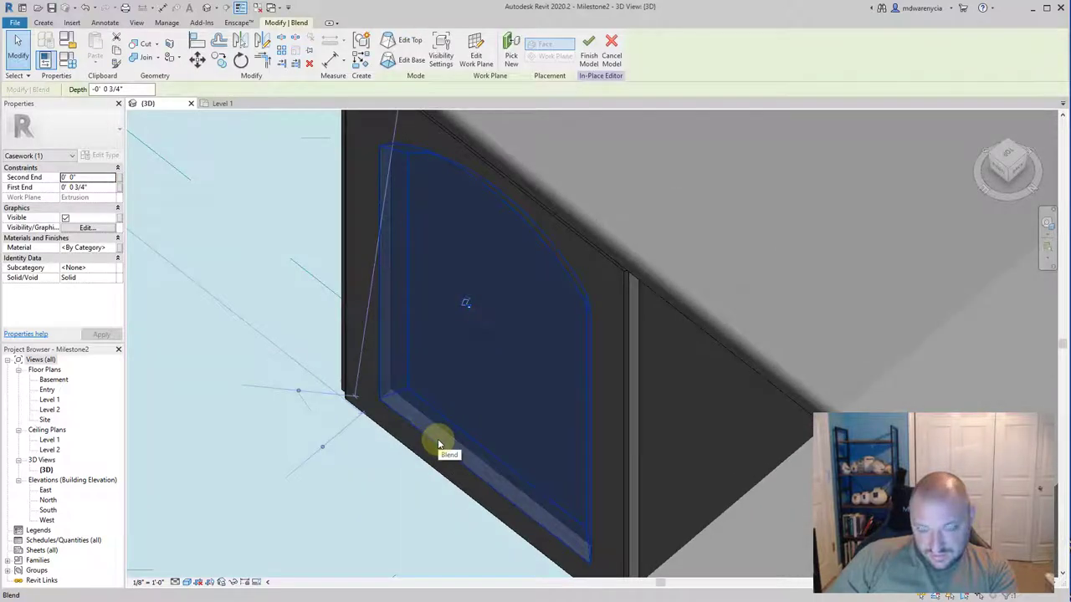
double_click(438, 443)
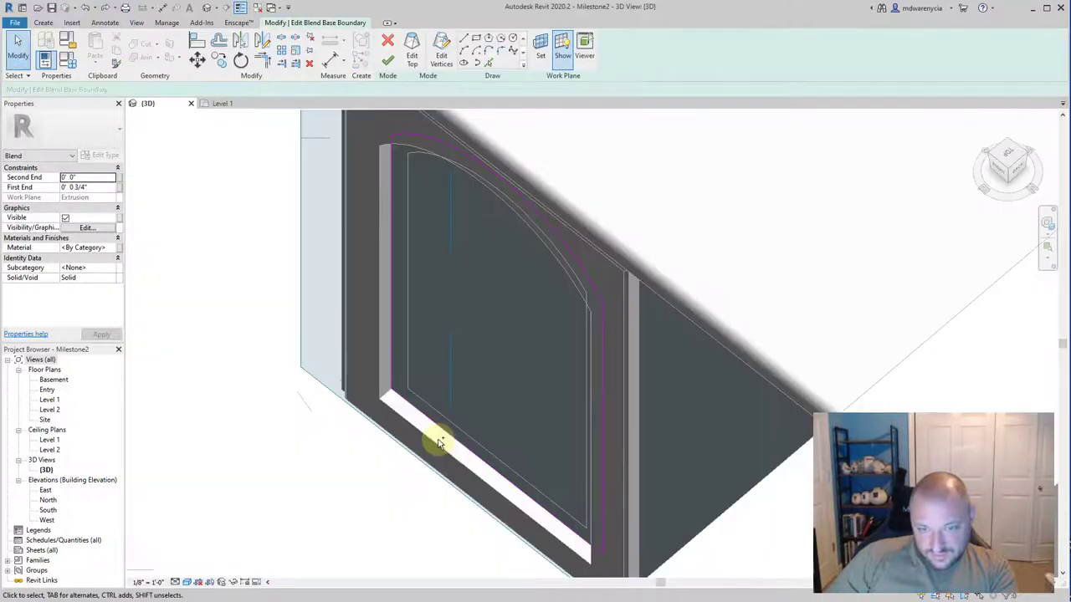
Undo the reversal of the blend's end values and select the blend in the door opening.
key(ctrl+z)
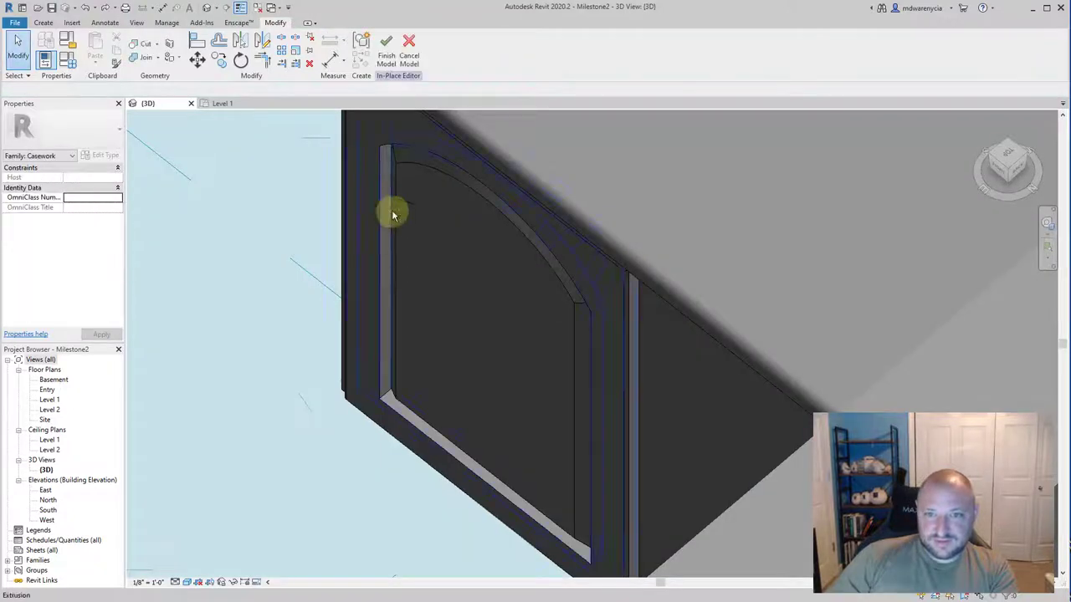
click(404, 164)
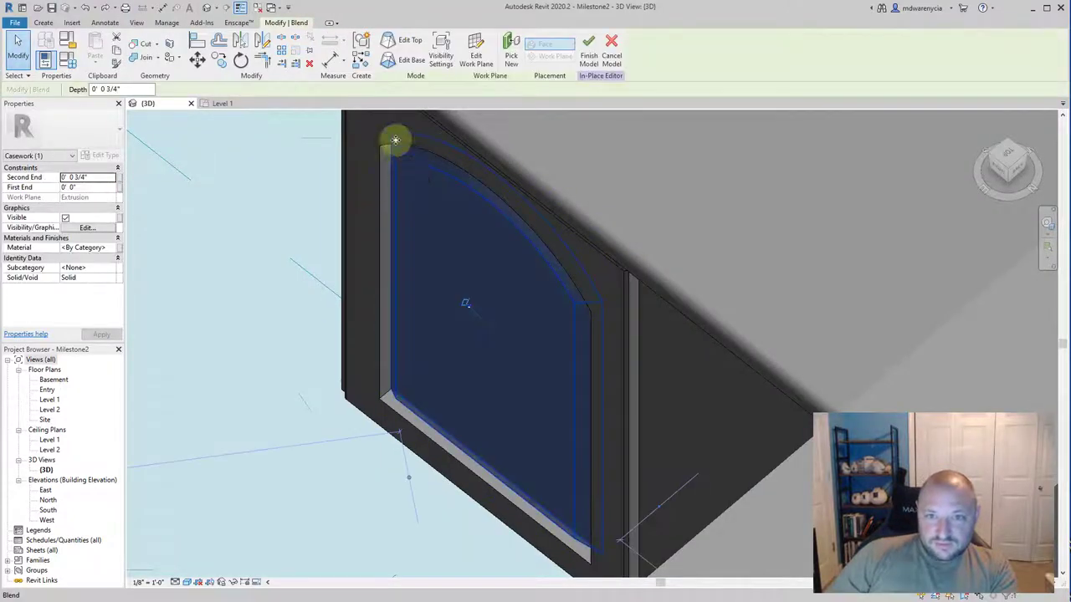
Open the blend's base boundary for editing and cut all four of its outline segments.
click(395, 63)
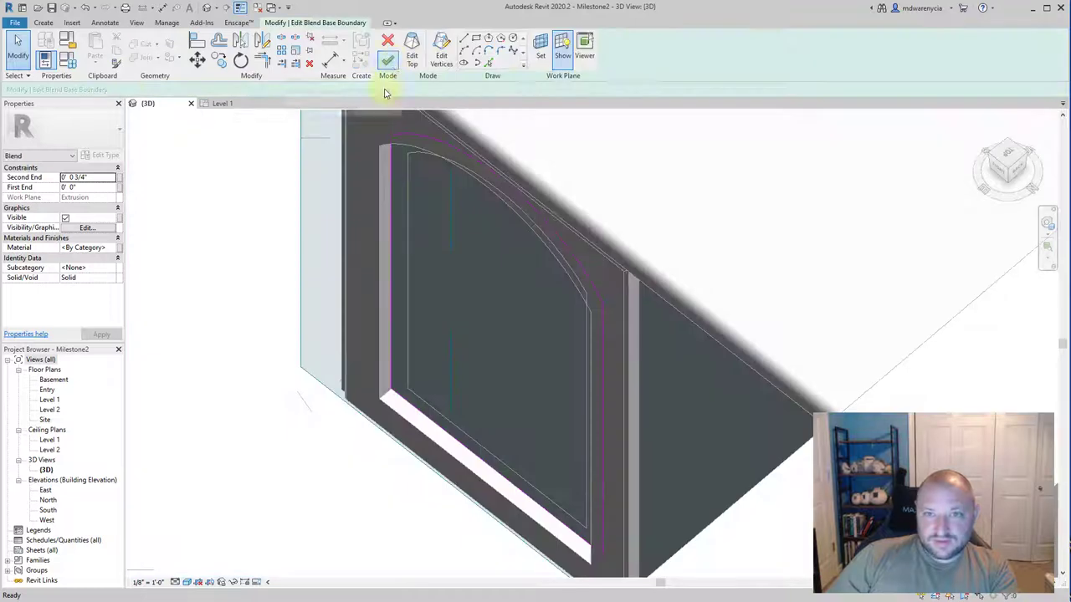
drag(639, 456, 647, 572)
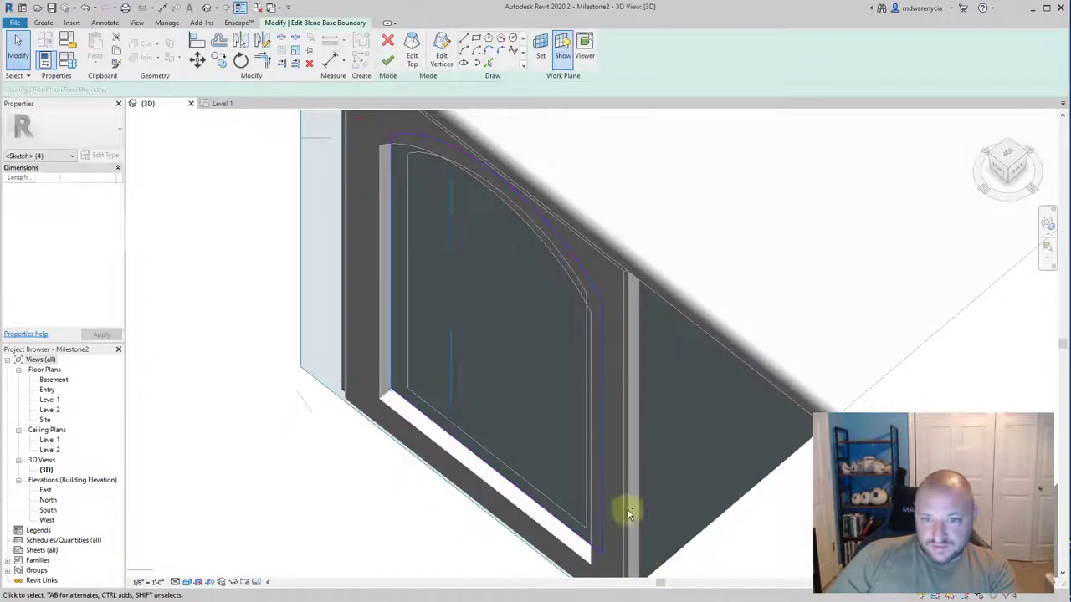
key(ctrl+x)
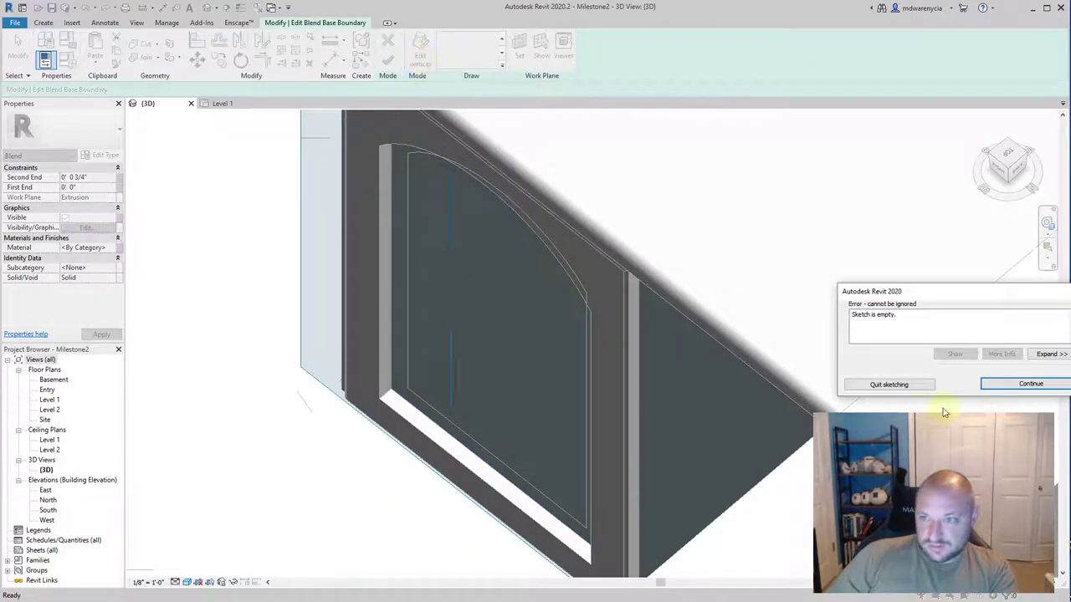
click(1025, 384)
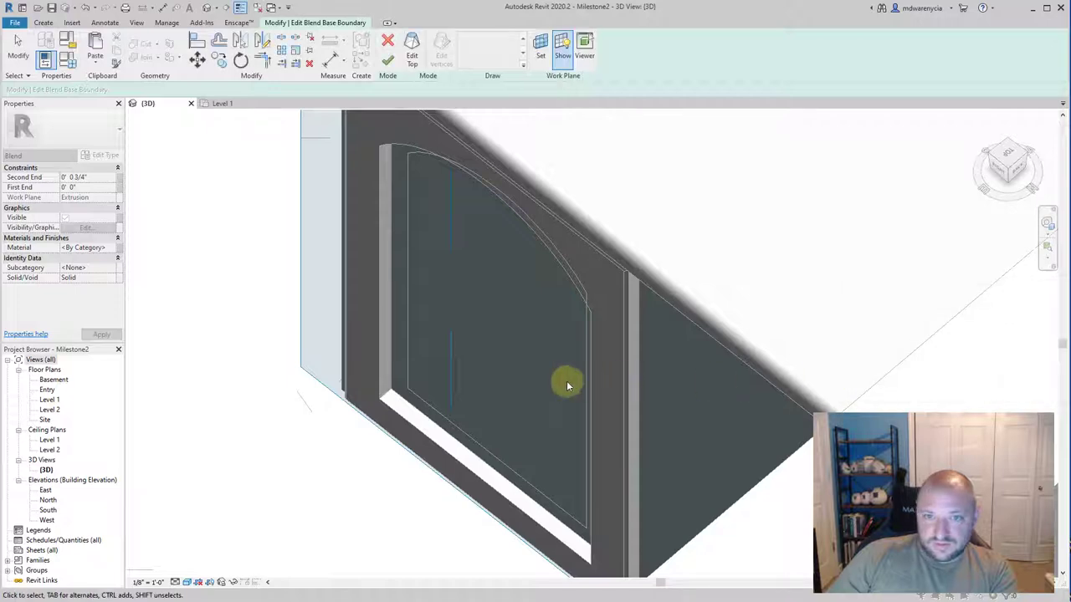
Try pasting the cut outline back into the base boundary and switching to the blend's top boundary.
key(ctrl+v)
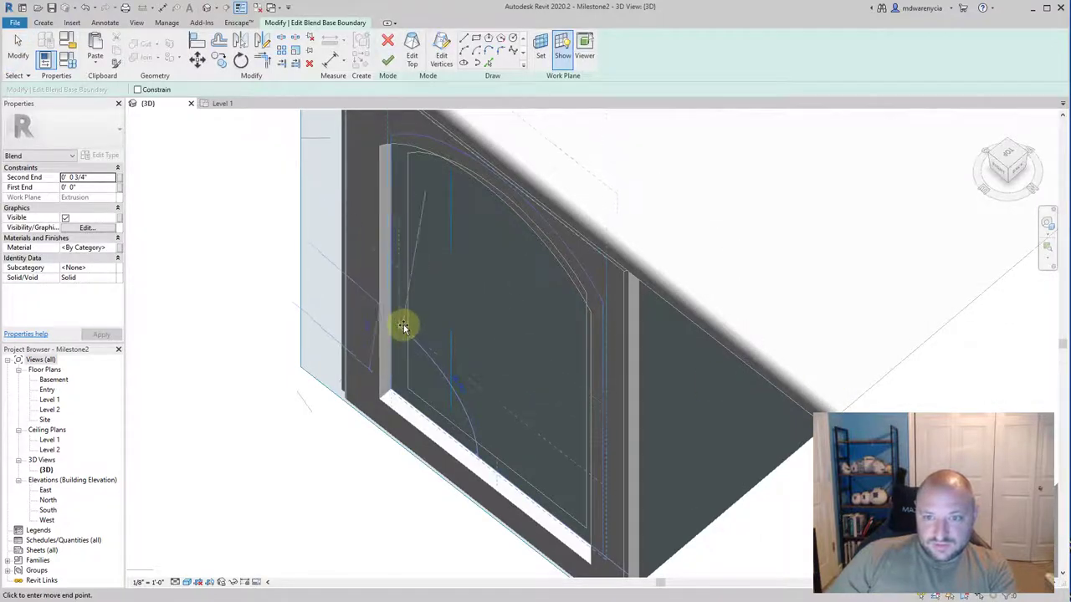
click(404, 327)
shift+middle_drag(447, 346, 550, 429)
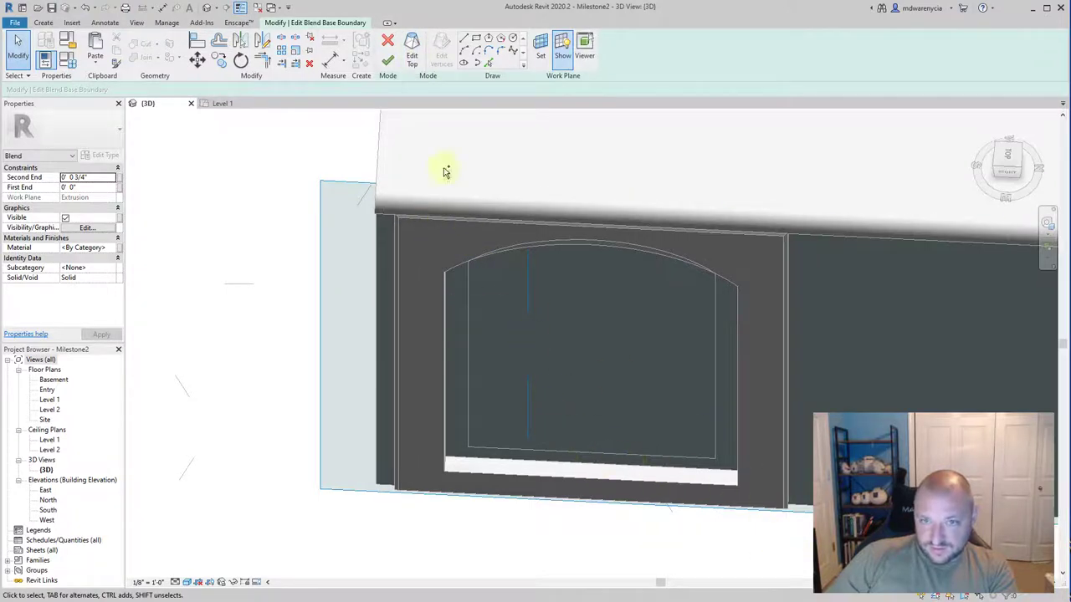
click(411, 48)
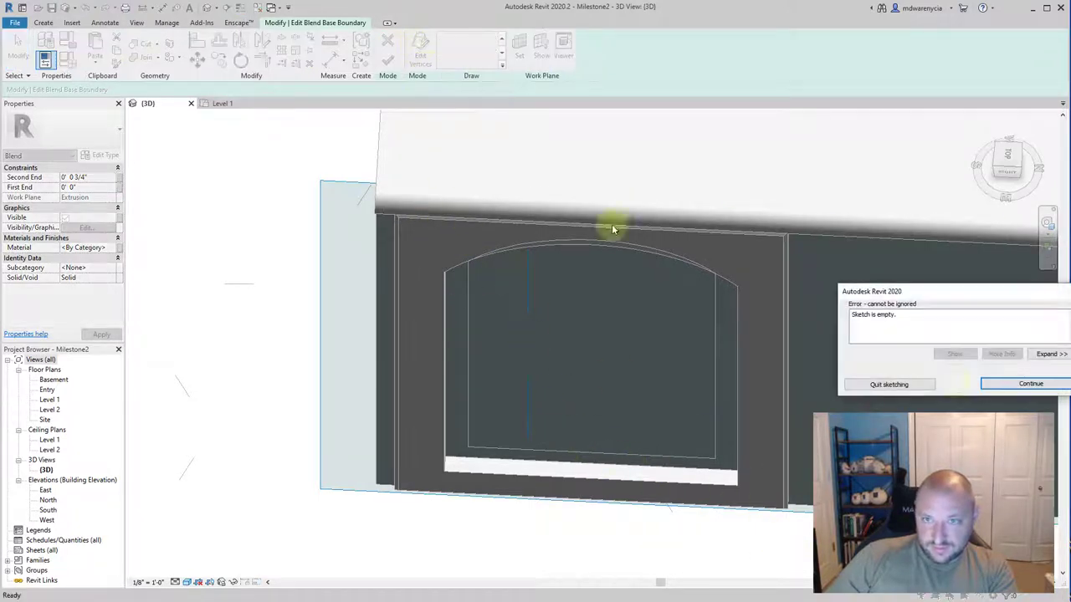
click(1012, 386)
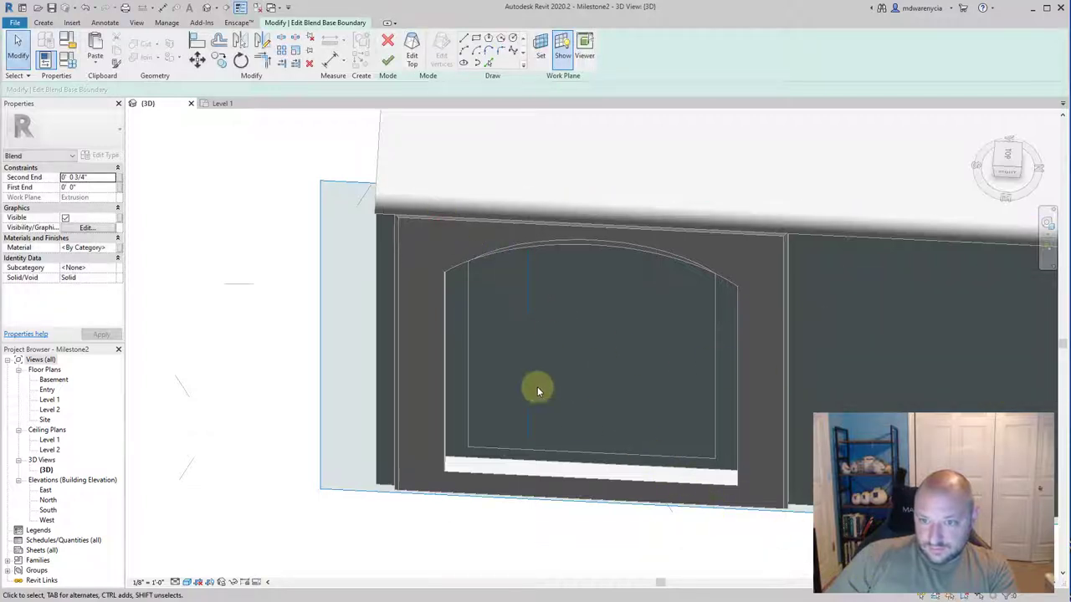
click(412, 48)
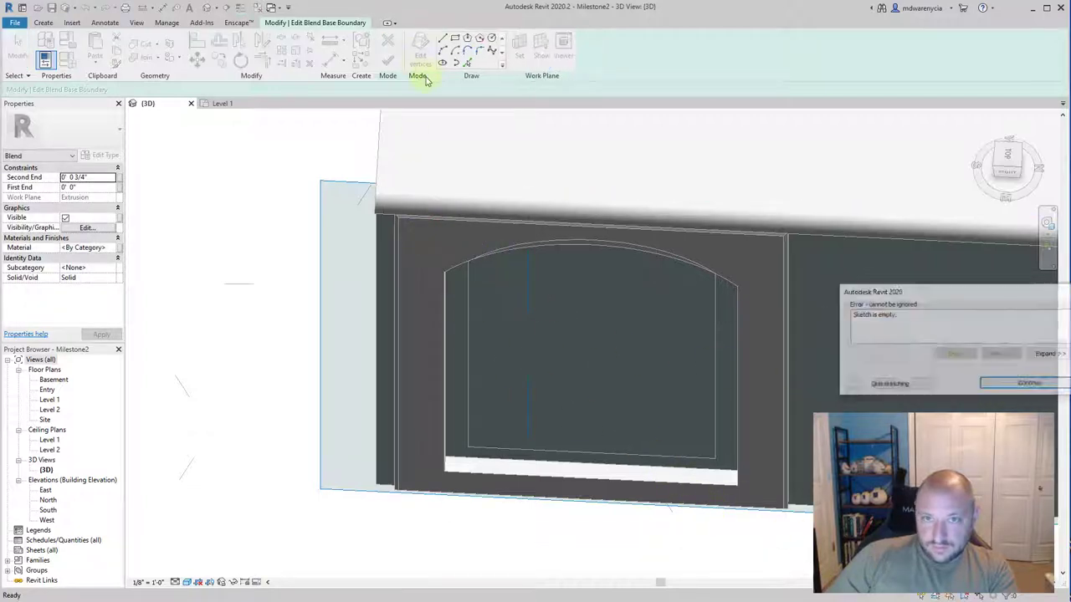
click(1009, 387)
Sketch the blend's base boundary by picking the inner arched outline's arc, two sides and lower edge with Pick Lines.
shift+middle_drag(531, 351, 506, 268)
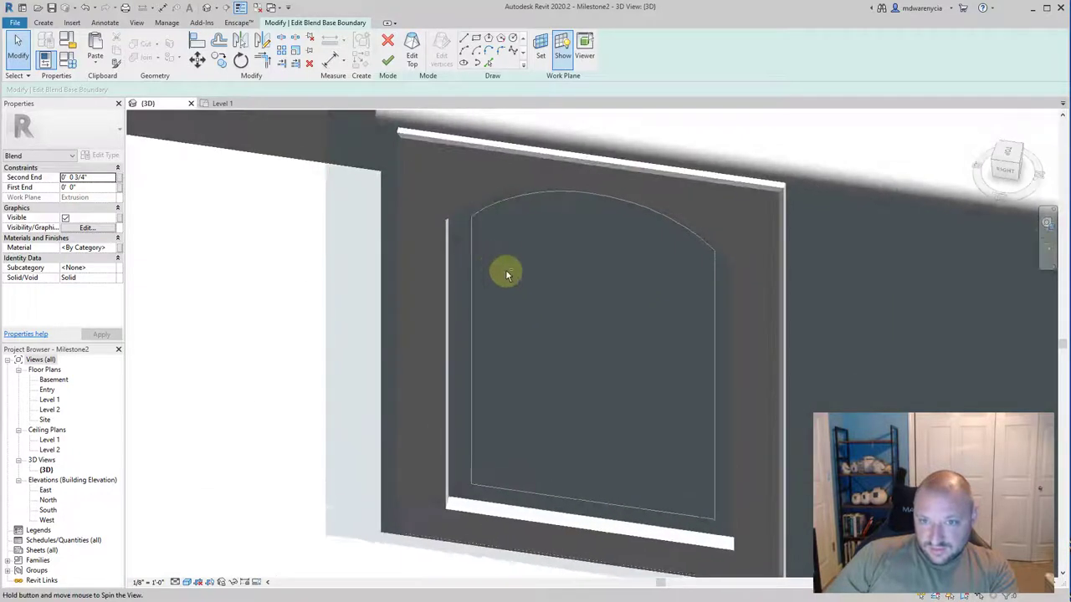
click(489, 63)
click(498, 200)
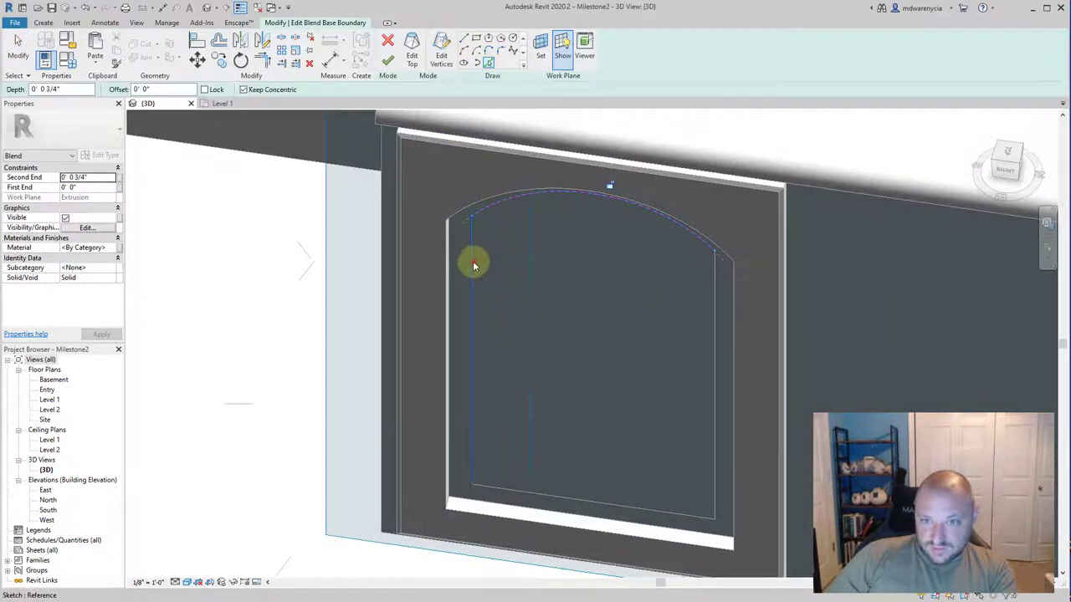
click(473, 265)
click(575, 505)
click(711, 475)
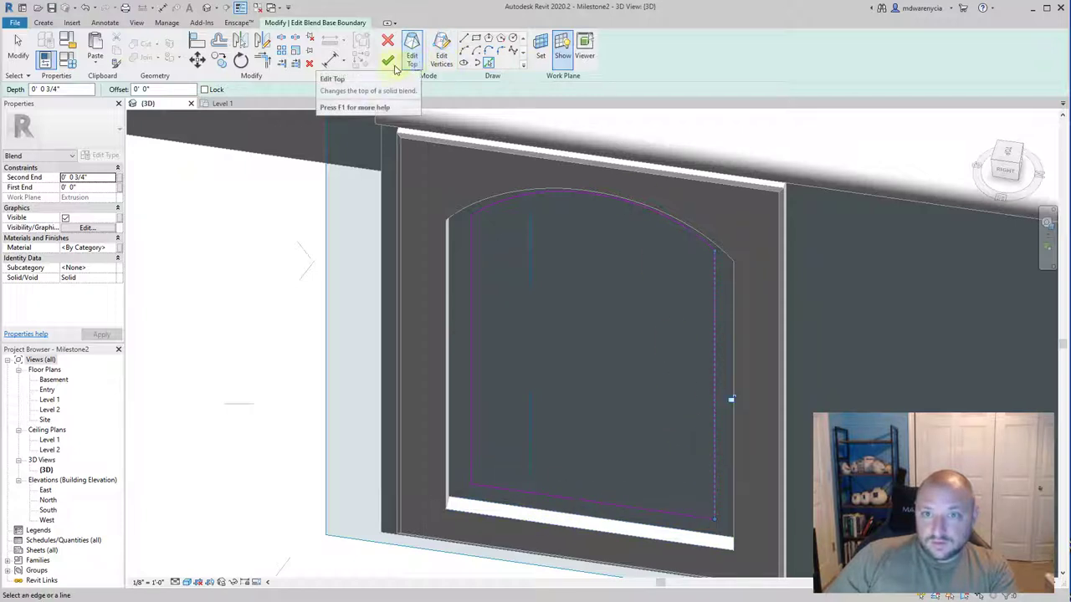
Open the blend's top boundary for editing and delete its four inner outline segments.
click(411, 62)
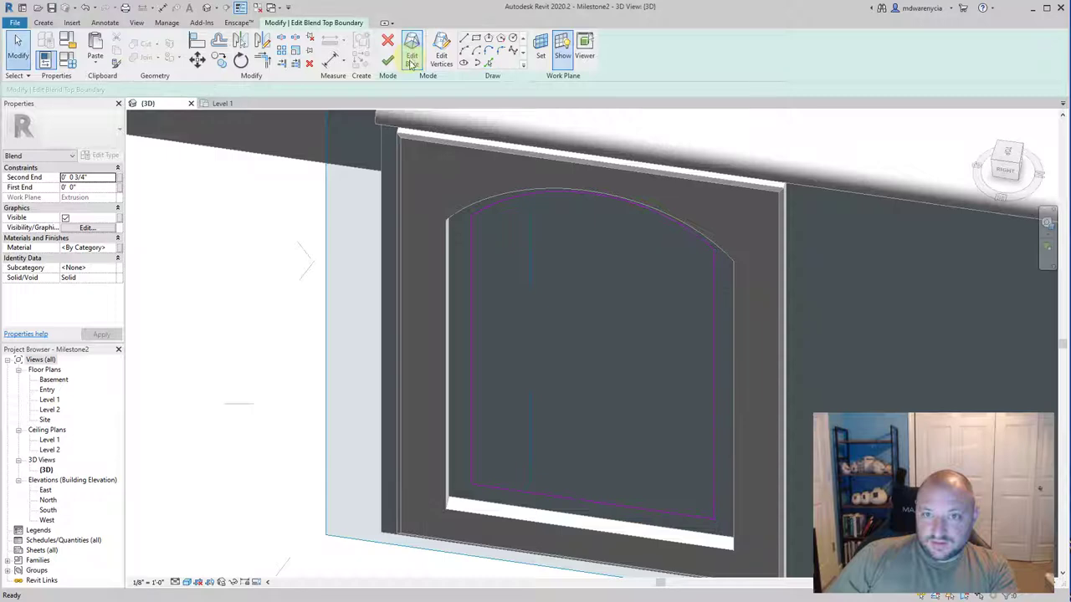
drag(409, 148, 764, 580)
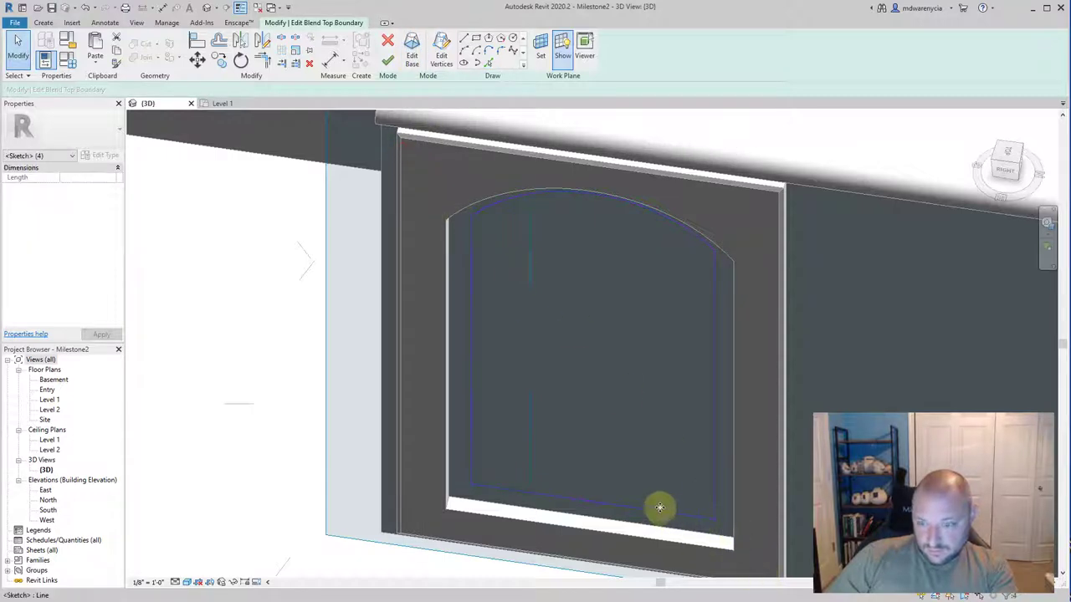
key(Escape)
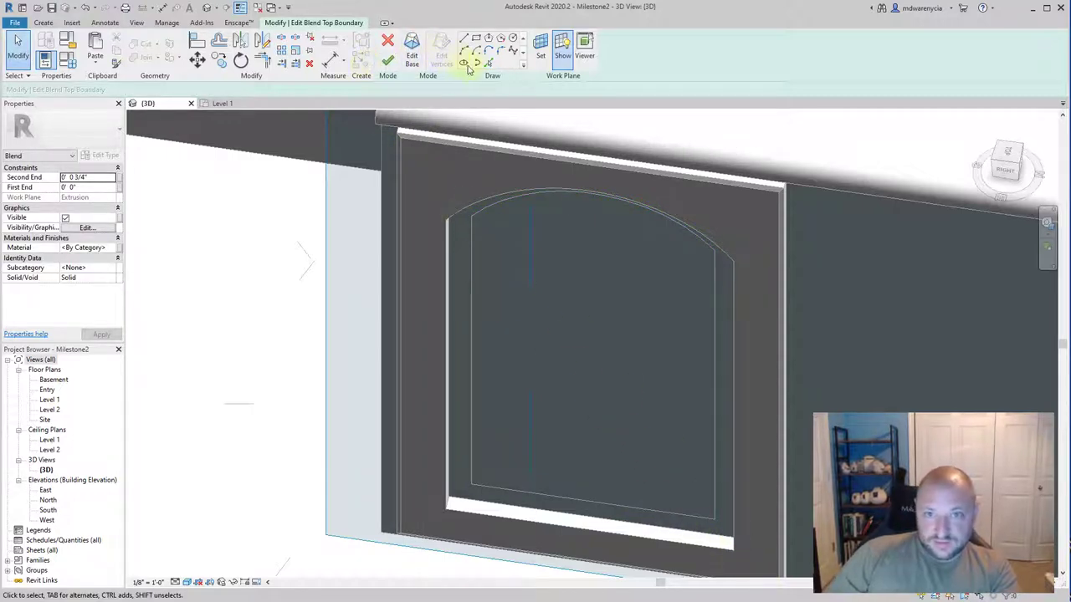
Pick the arc, sides and lower edge of the door opening as the blend's top boundary, and finish the blend edit.
click(490, 63)
click(475, 197)
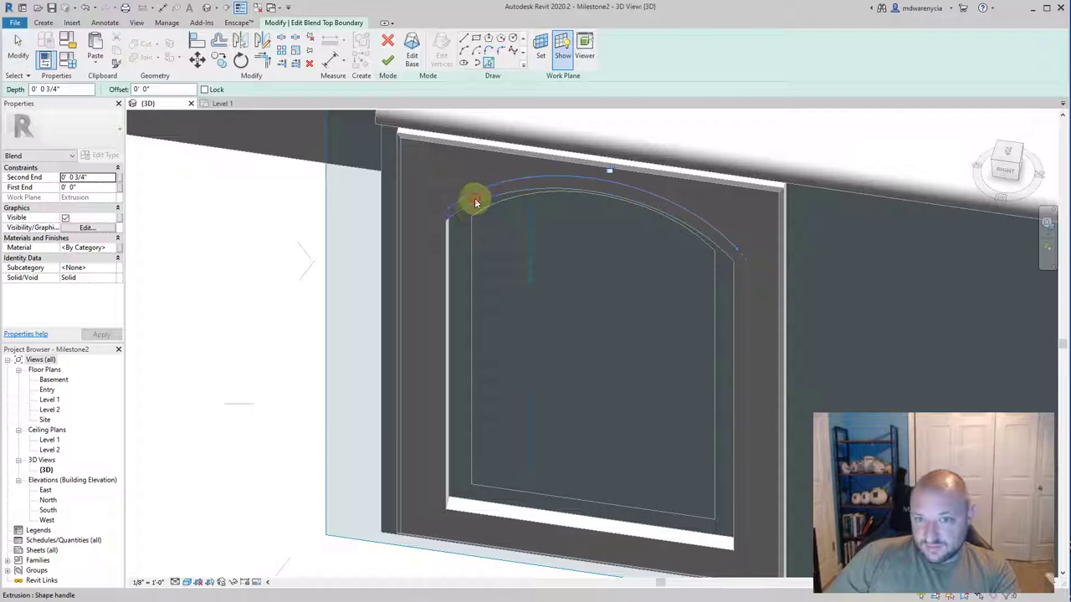
click(454, 263)
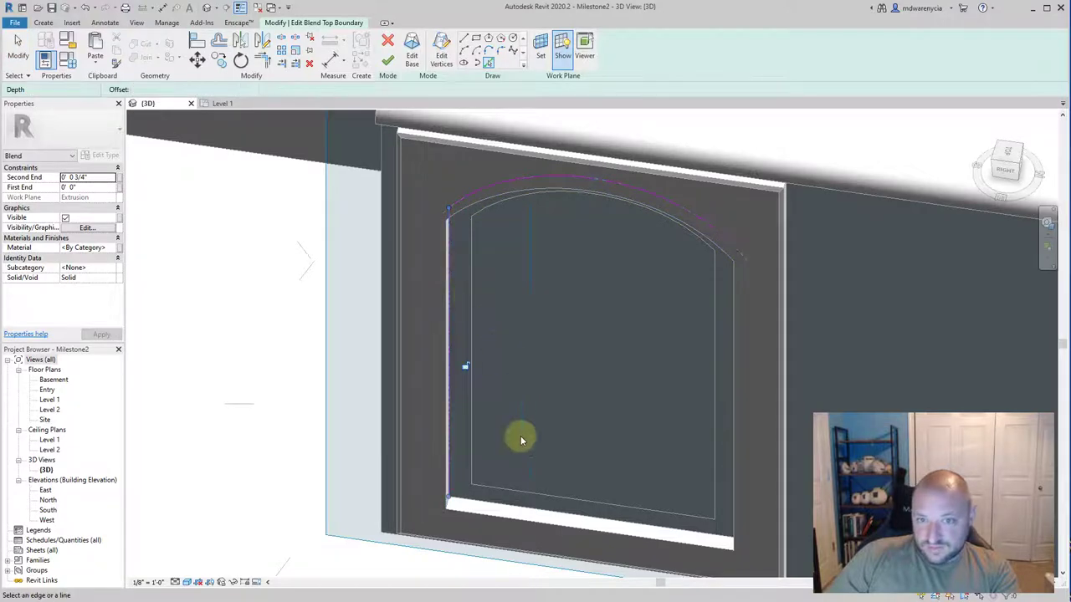
click(639, 536)
shift+middle_drag(616, 521, 731, 416)
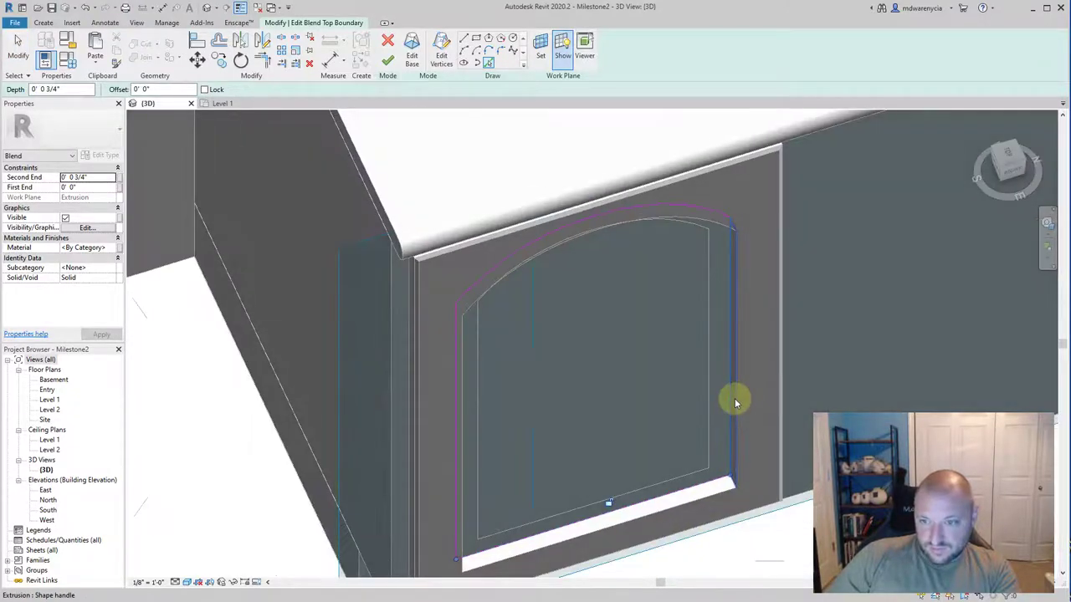
click(733, 402)
shift+middle_drag(669, 355, 473, 432)
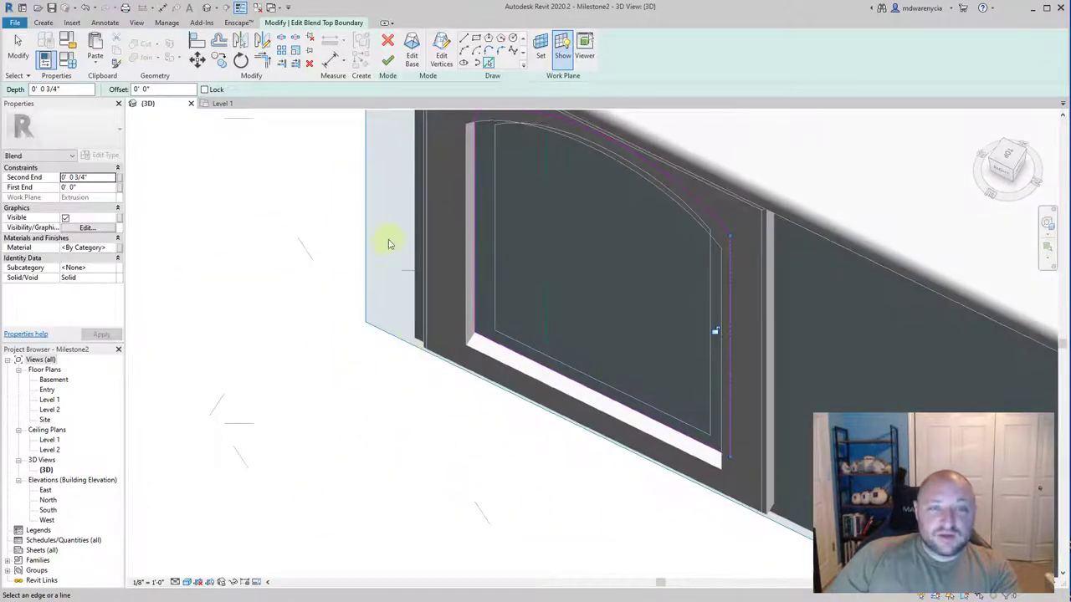
key(Escape)
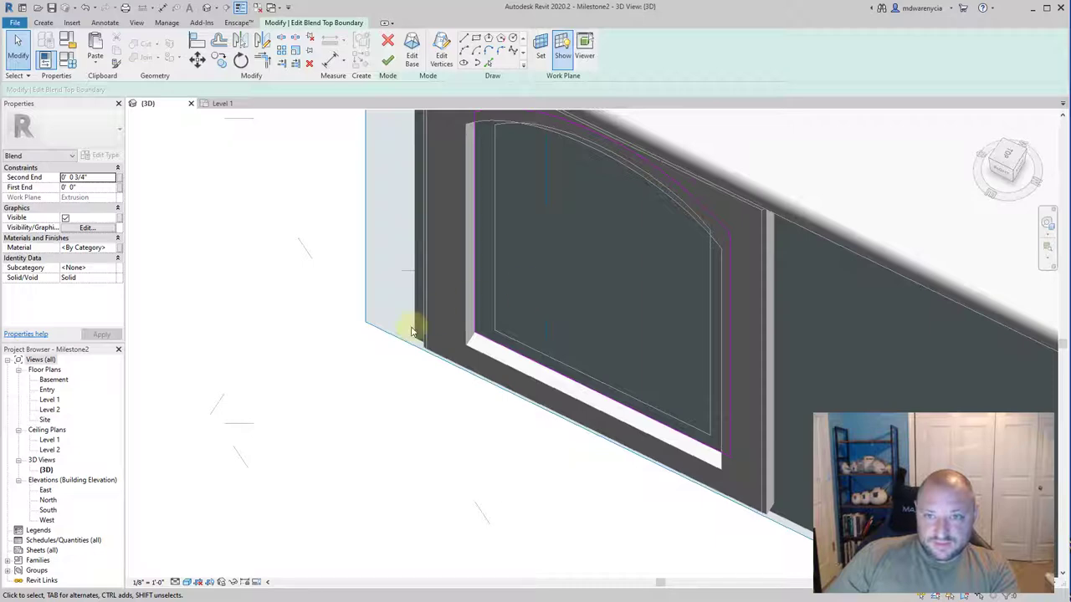
click(388, 61)
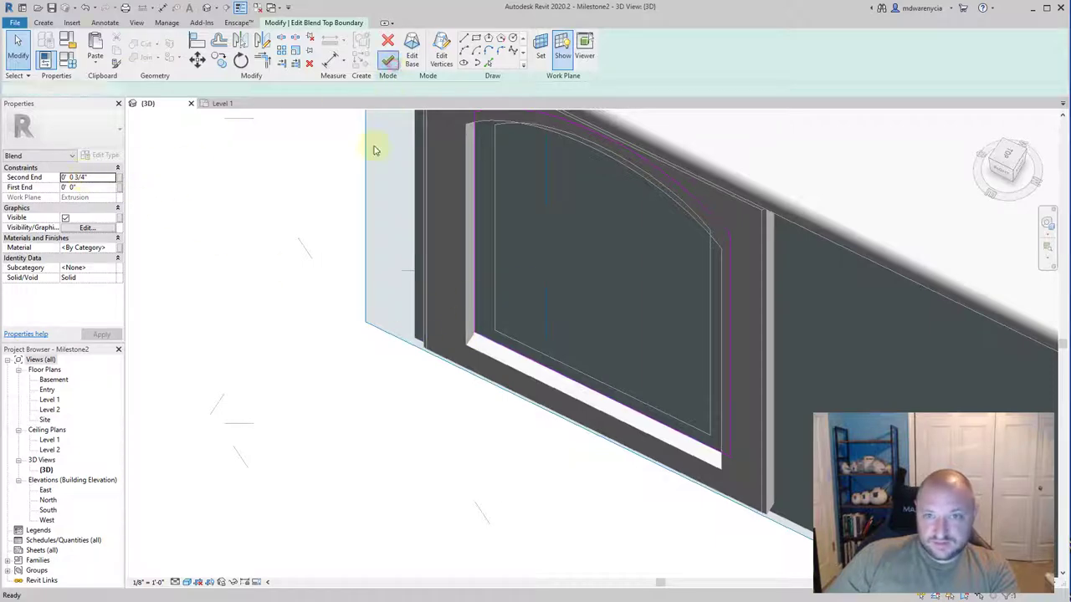
Examine the re-sketched blend in the door opening and switch the 3D view to the Realistic visual style.
click(446, 445)
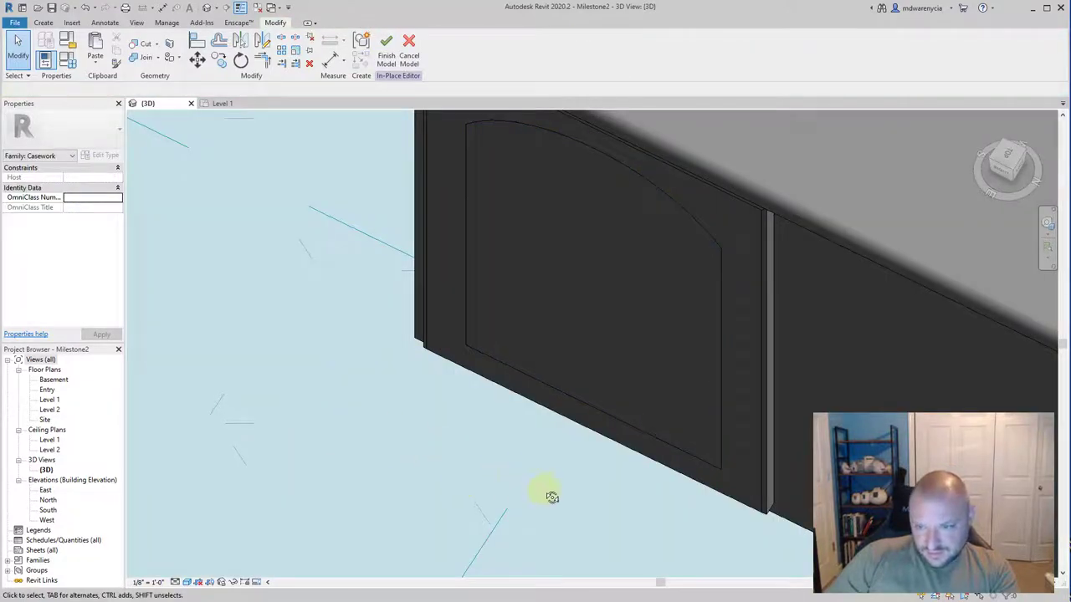
shift+middle_drag(552, 497, 449, 439)
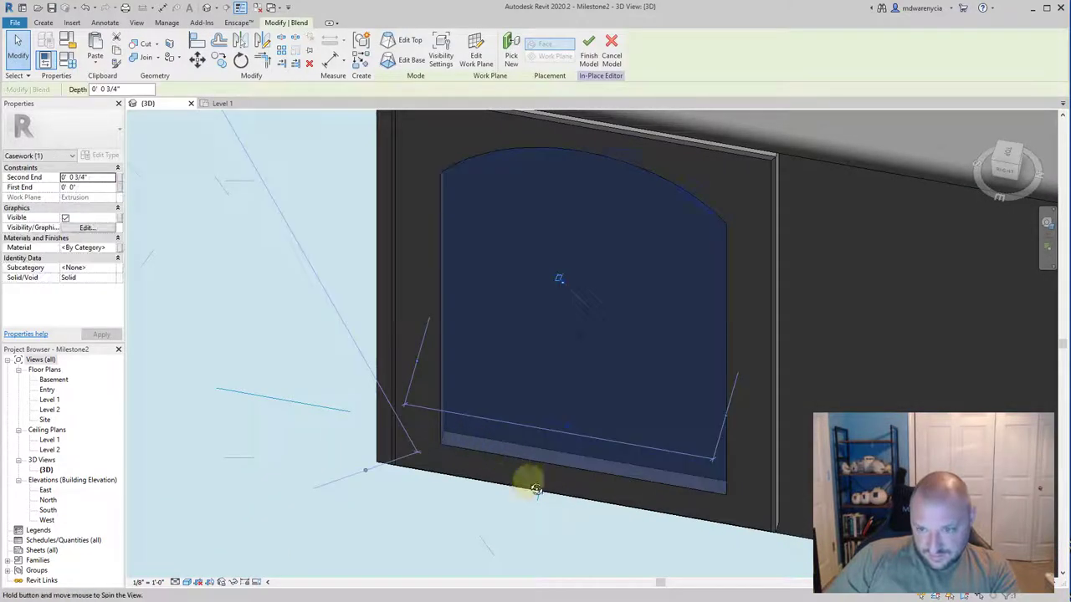
shift+middle_drag(526, 482, 683, 419)
click(187, 582)
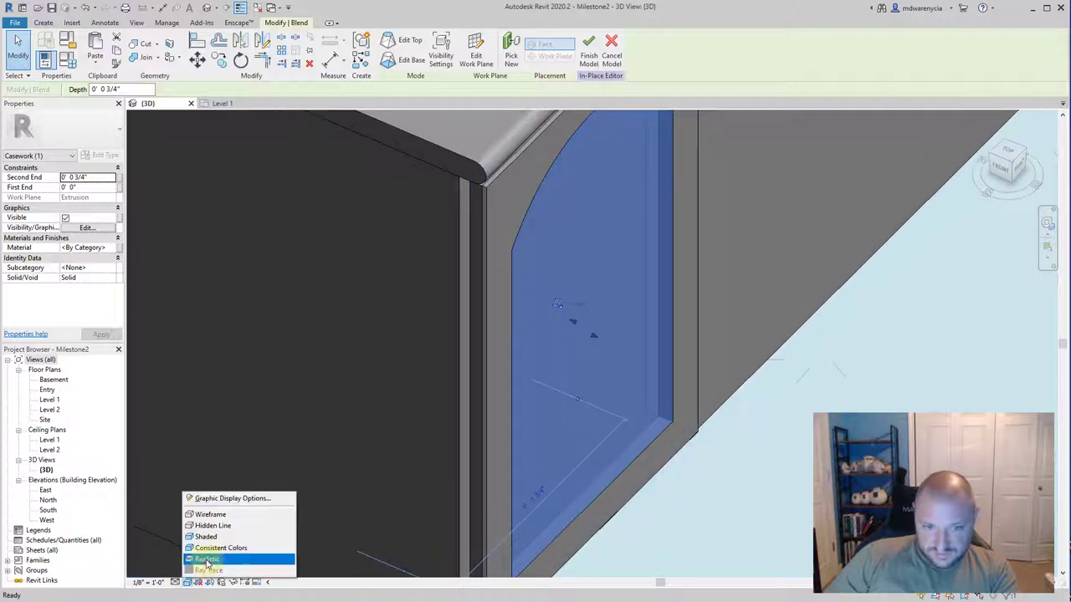
click(208, 559)
click(669, 456)
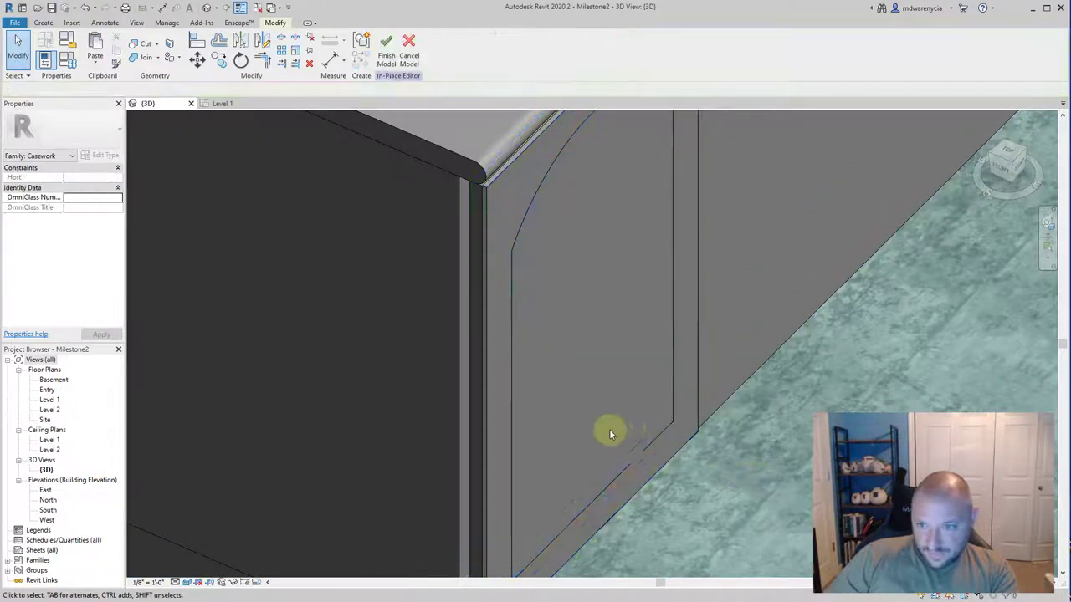
Cut the blend out of the door opening and try pasting it over the countertop.
click(576, 517)
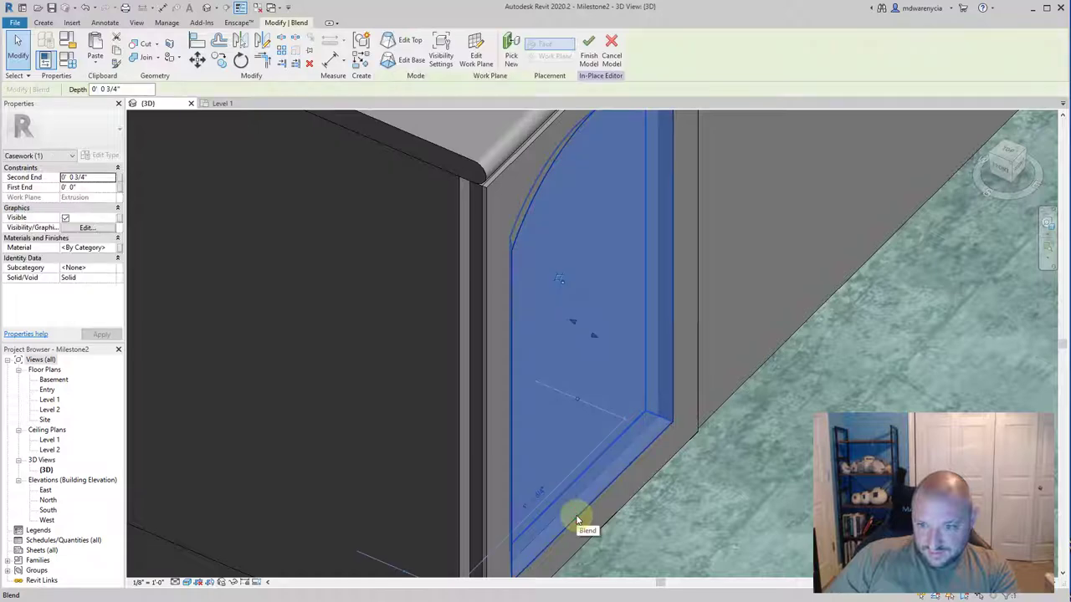
key(ctrl+x)
scroll(579, 497, down, 6)
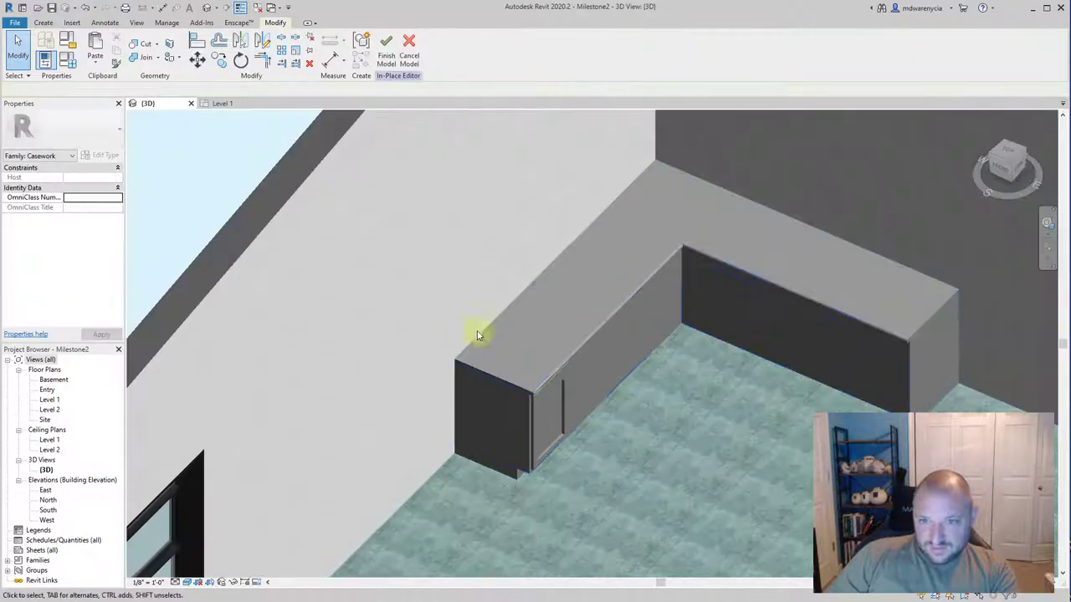
key(ctrl+v)
scroll(457, 289, up, 2)
scroll(548, 326, up, 1)
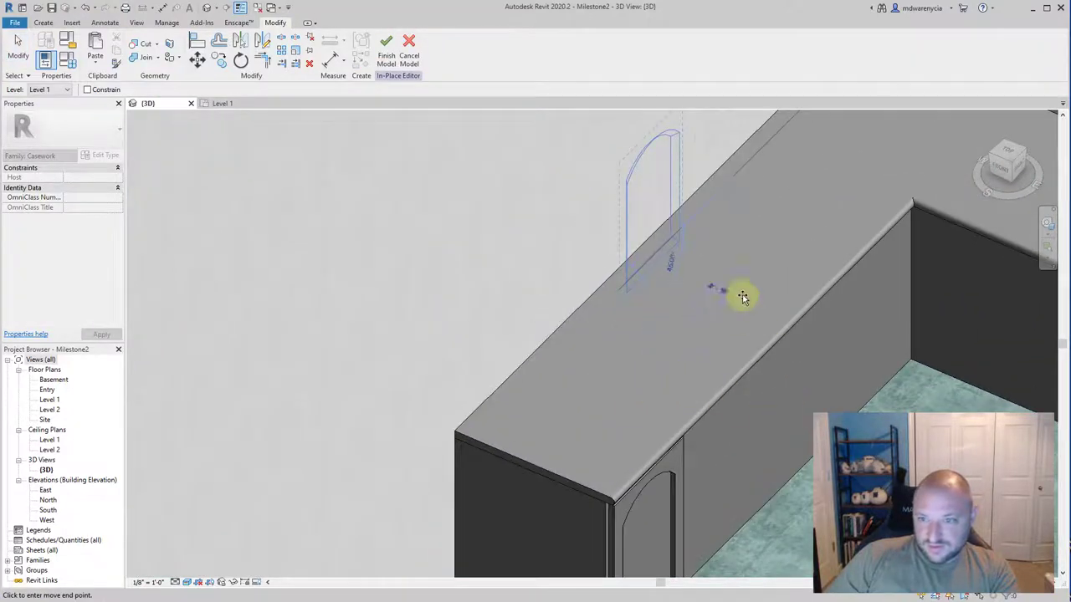
click(786, 362)
Inspect the arched door opening from several sides, decline saving at the project reminder and cancel the Options dialog.
shift+middle_drag(781, 360, 693, 477)
middle_drag(578, 359, 468, 375)
scroll(515, 372, down, 2)
click(516, 374)
scroll(516, 372, up, 5)
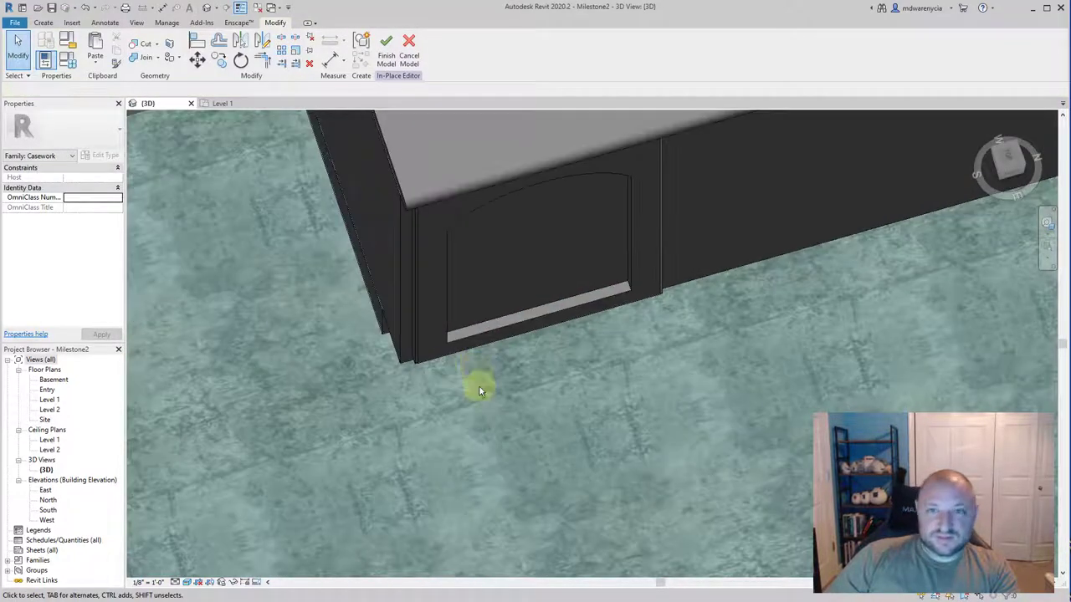
shift+middle_drag(531, 349, 296, 230)
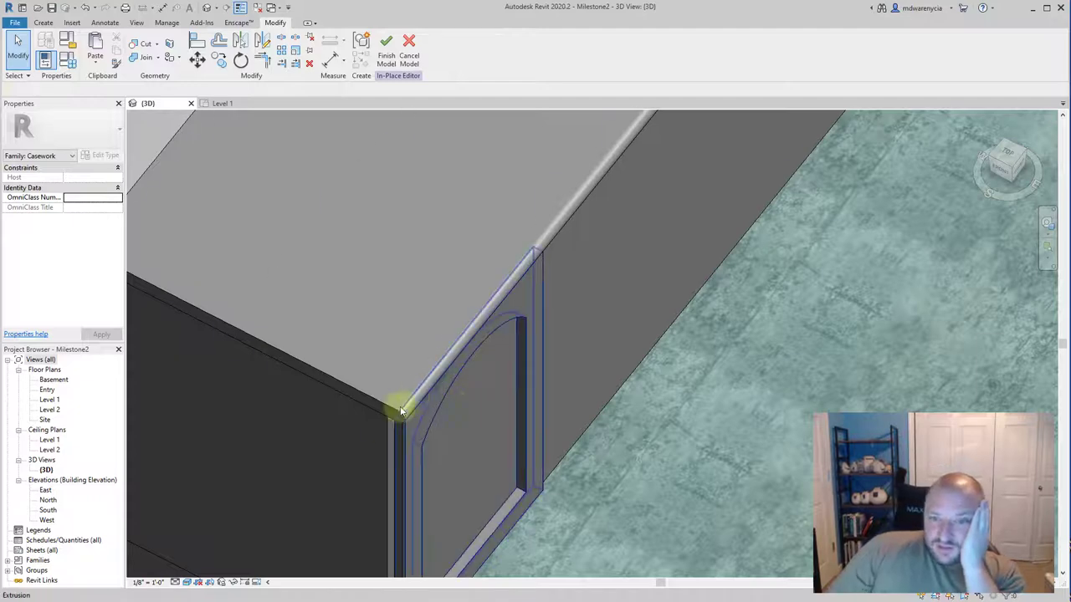
shift+middle_drag(400, 410, 400, 381)
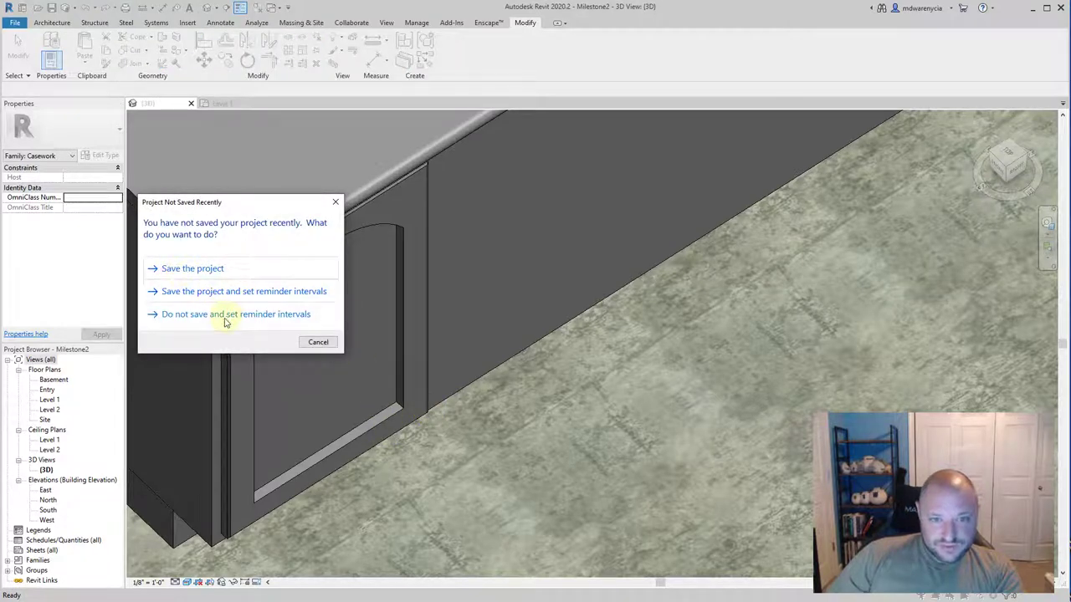
click(227, 317)
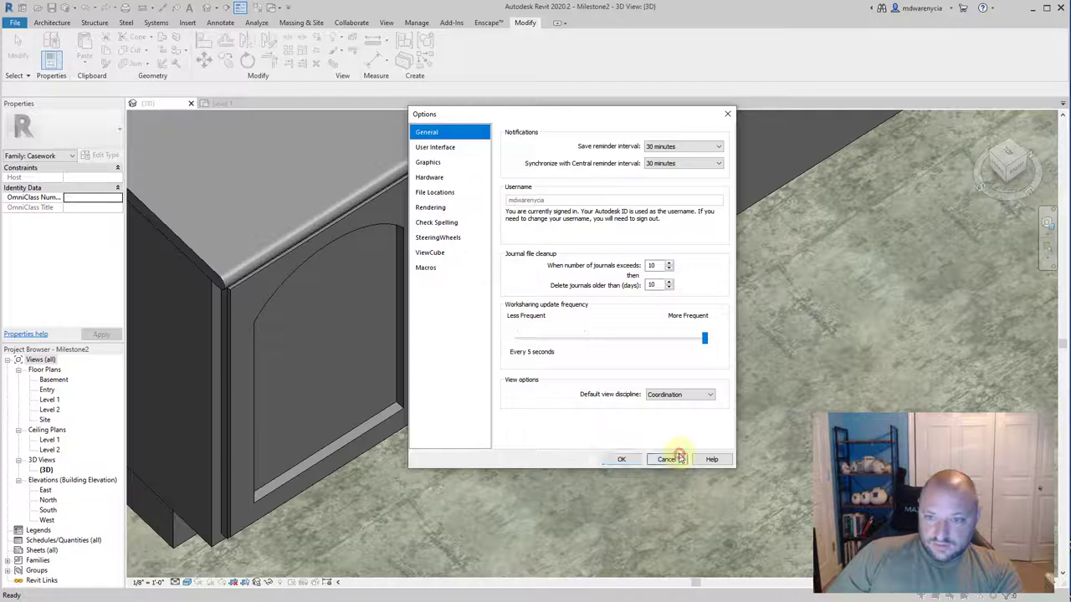
click(679, 458)
Reopen the in-place cabinet door model for editing from the door's edge sweep.
shift+middle_drag(477, 394, 430, 478)
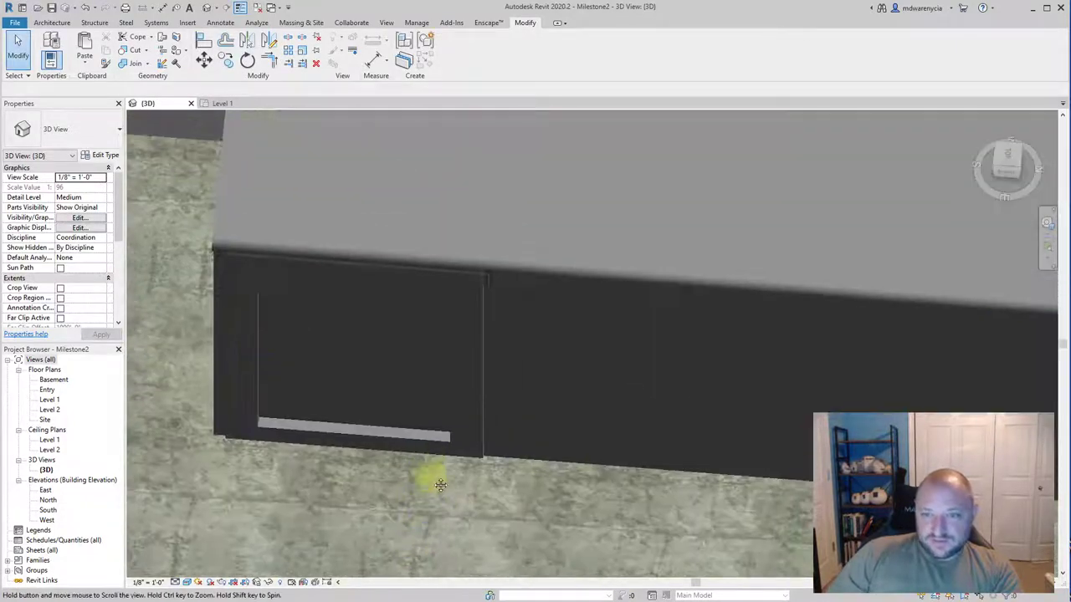
click(481, 373)
key(Escape)
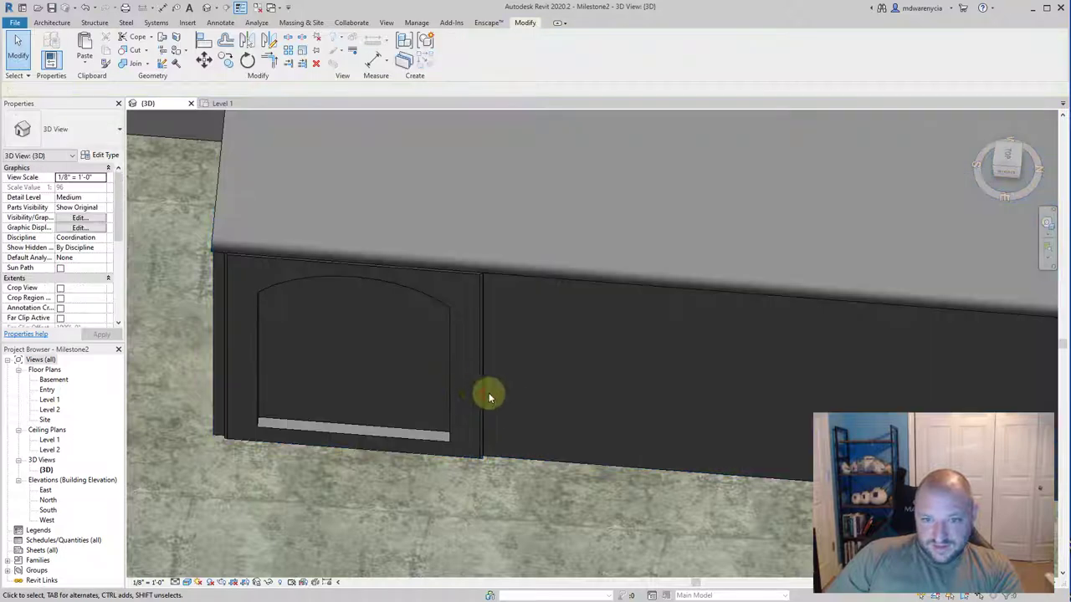
double_click(481, 389)
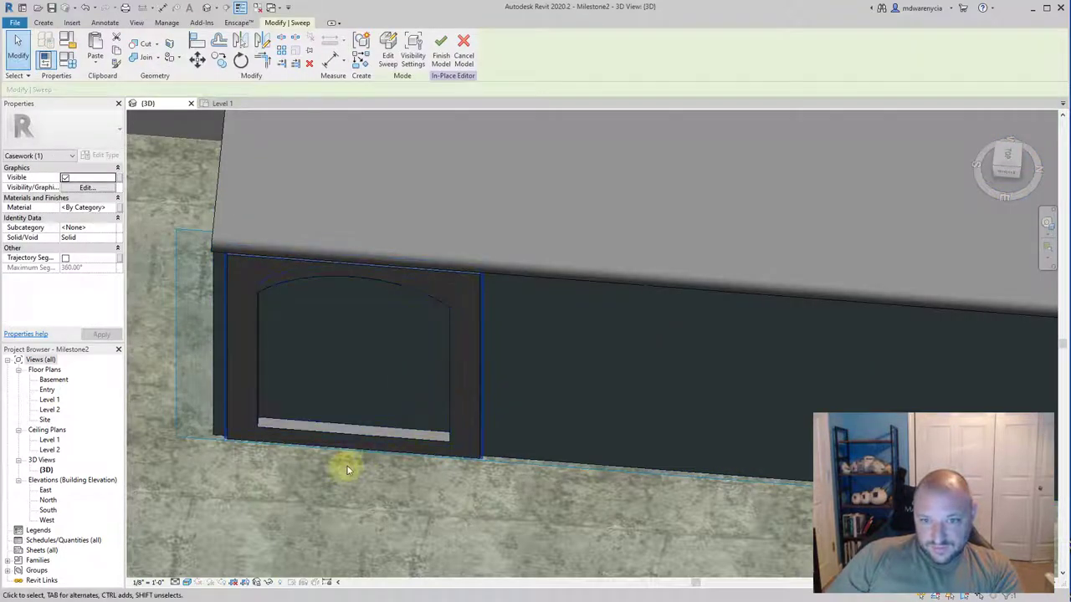
ctrl+click(282, 418)
shift+middle_drag(281, 415, 381, 440)
key(m)
key(v)
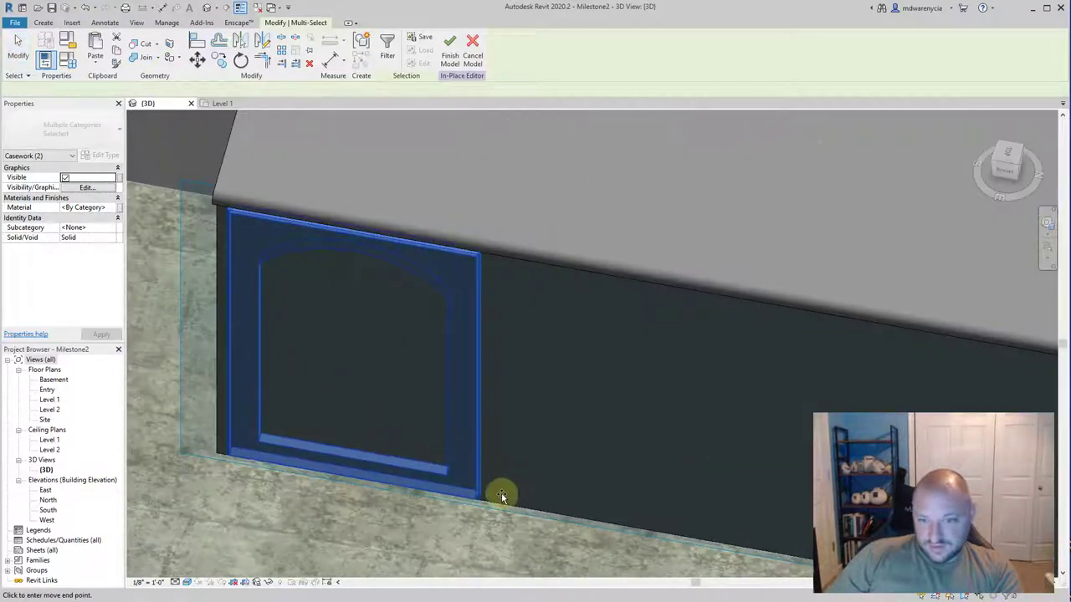
click(502, 492)
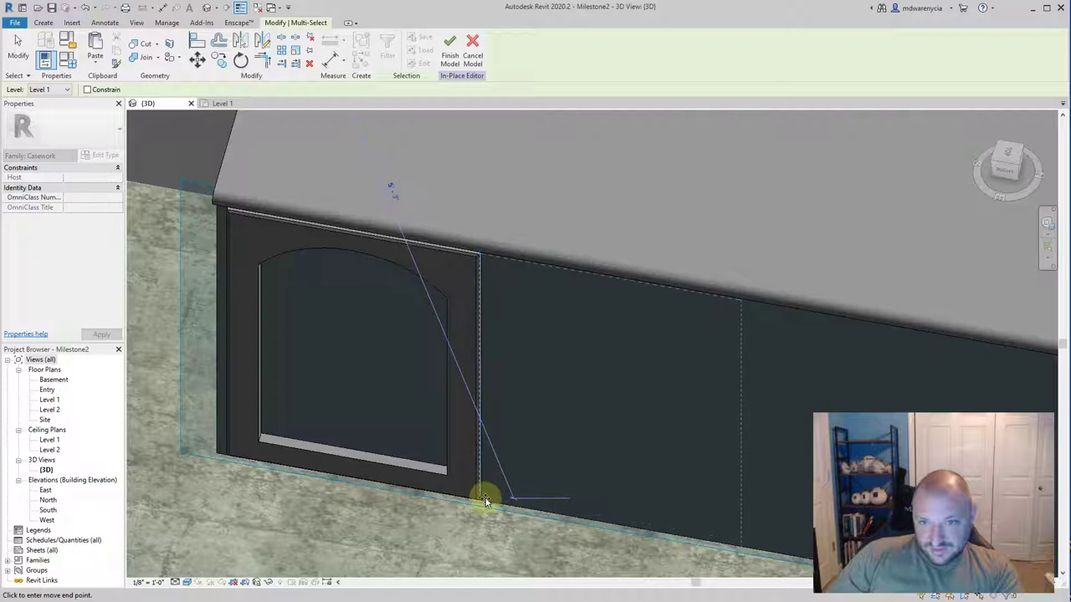
key(Escape)
key(Escape)
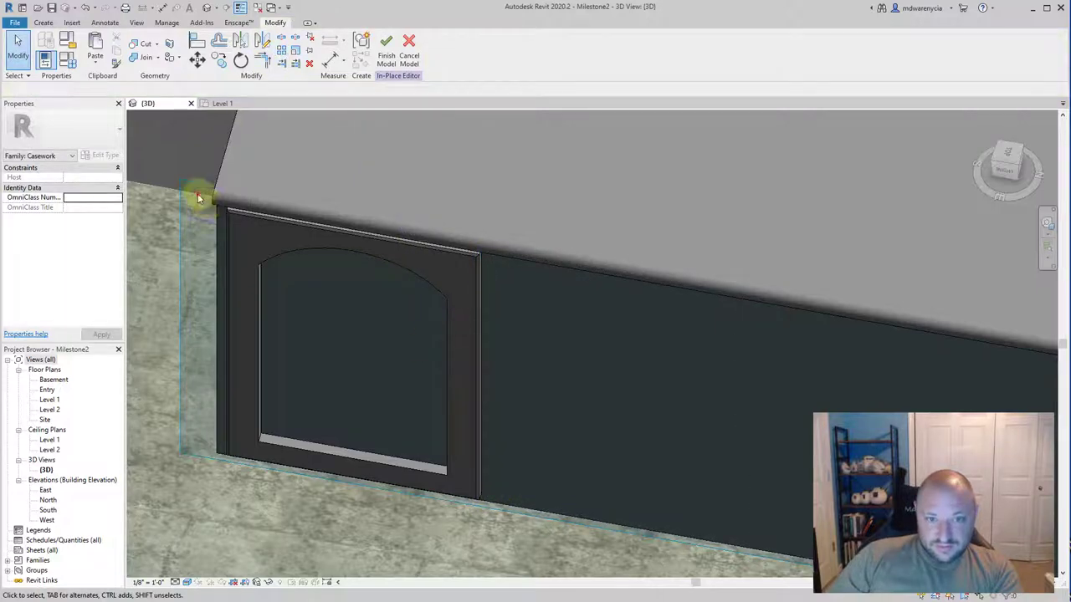
Array the door frame and its edge sweep as two doors, spaced from the door's upper left corner to its upper right corner.
key(ctrl+Left)
shift+middle_drag(411, 399, 377, 263)
key(a)
key(r)
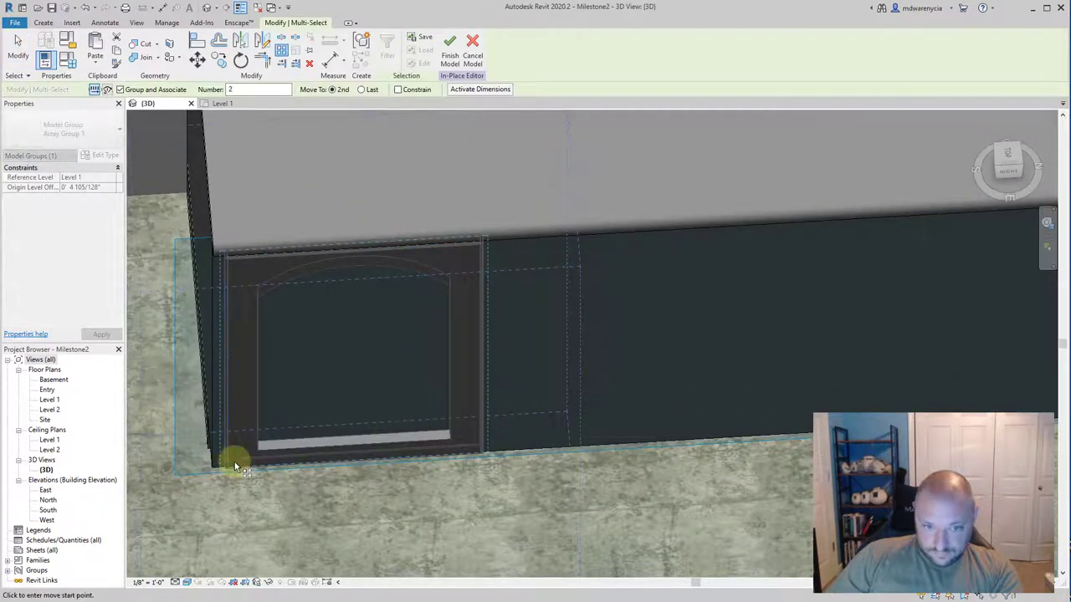
scroll(235, 464, up, 3)
middle_drag(200, 302, 173, 408)
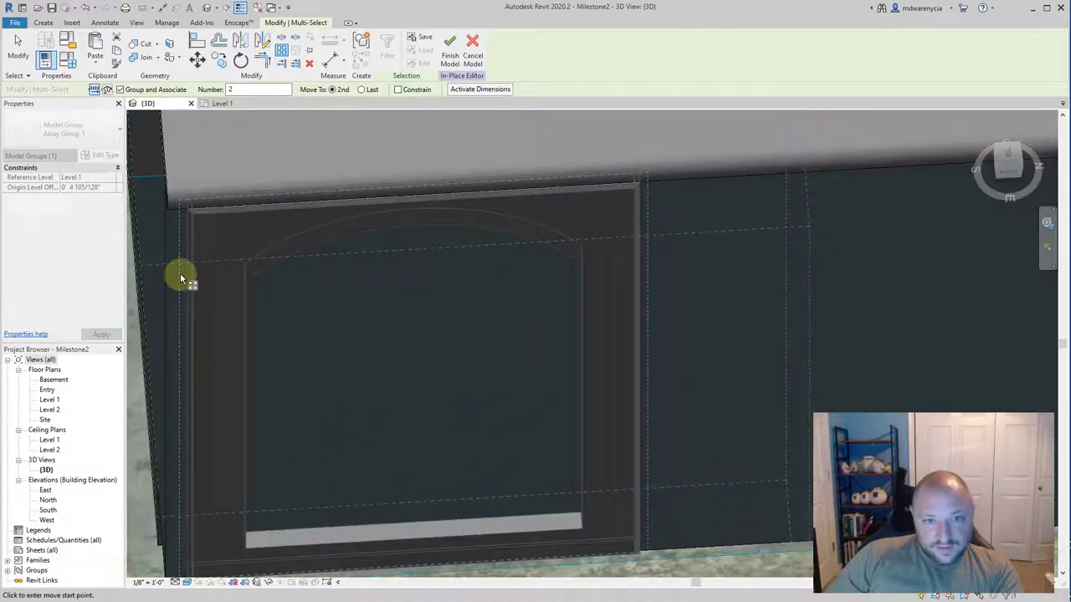
click(185, 209)
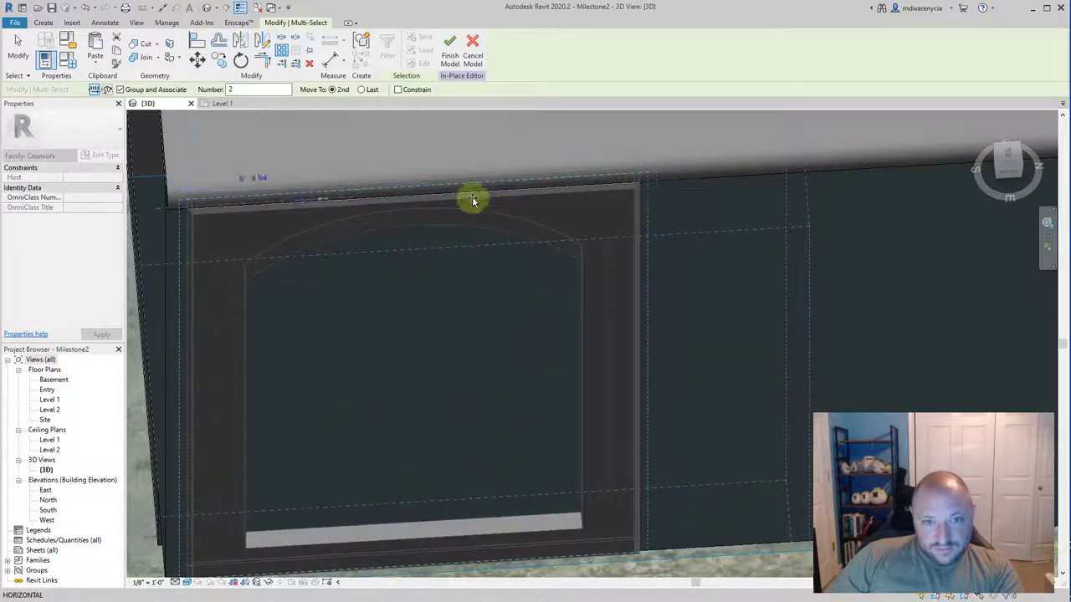
click(642, 182)
middle_drag(647, 209, 438, 296)
key(Return)
key(Escape)
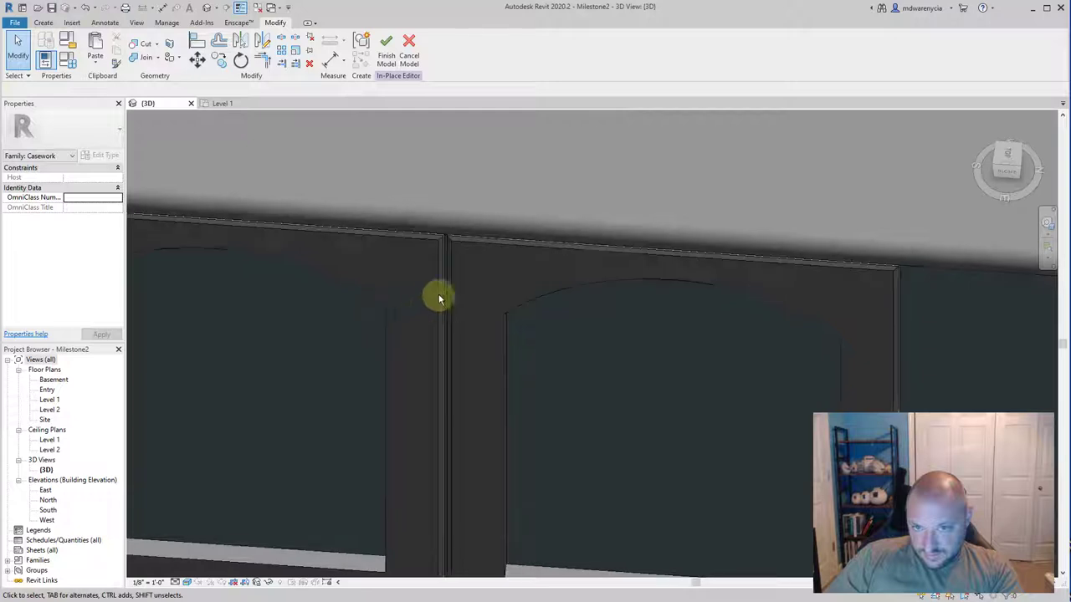
Undo the door array and ungroup the remaining door.
click(457, 244)
scroll(461, 247, up, 2)
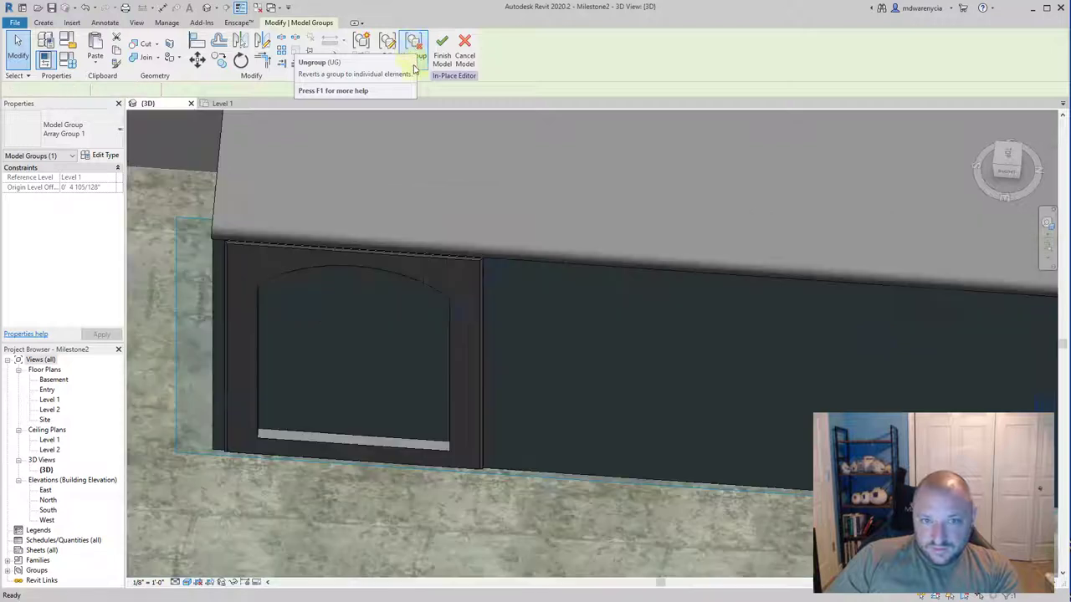
click(413, 43)
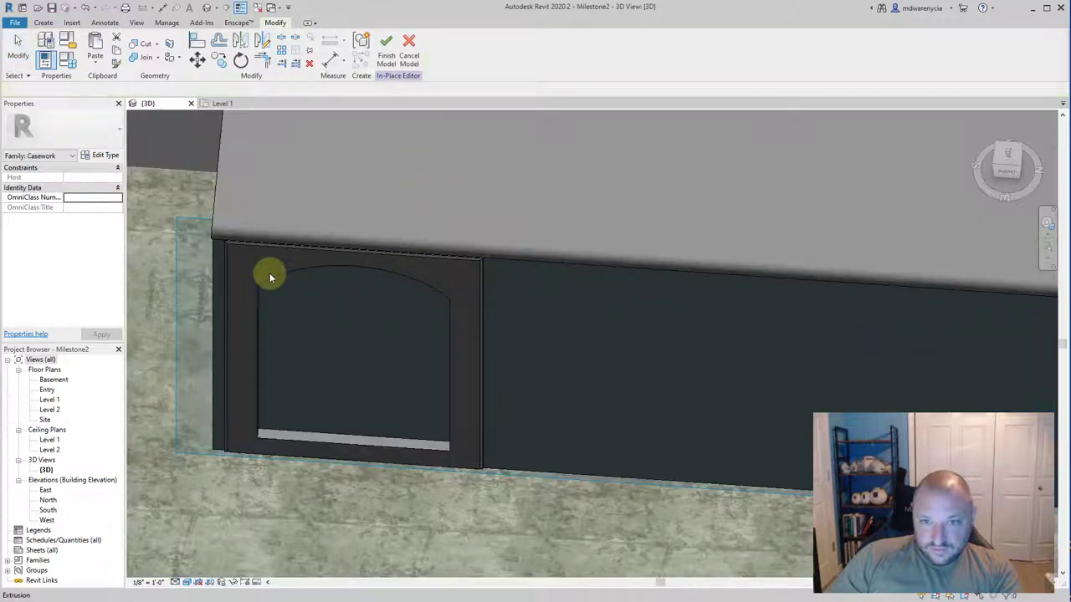
Array the door frame and edge sweep as two grouped doors, spaced slightly more than one door width apart, and finish the model.
click(229, 251)
scroll(223, 252, up, 5)
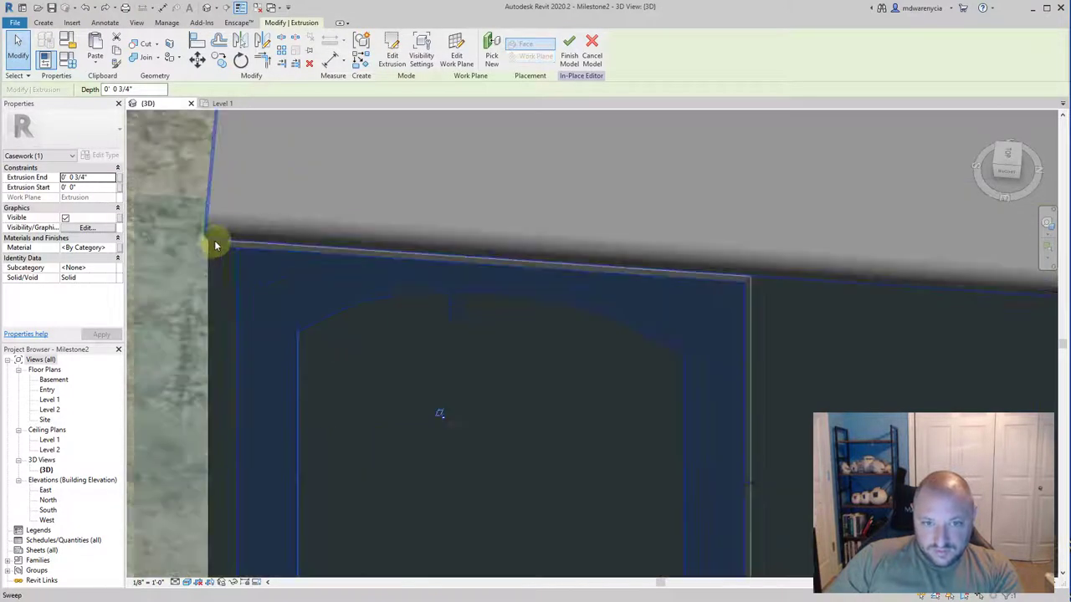
ctrl+click(250, 248)
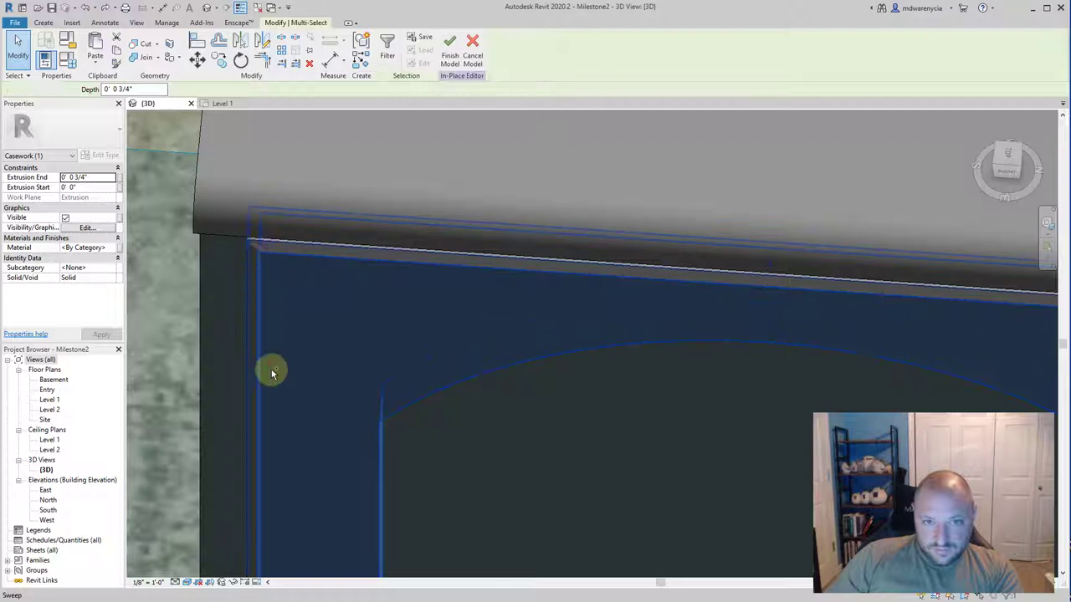
right_click(307, 332)
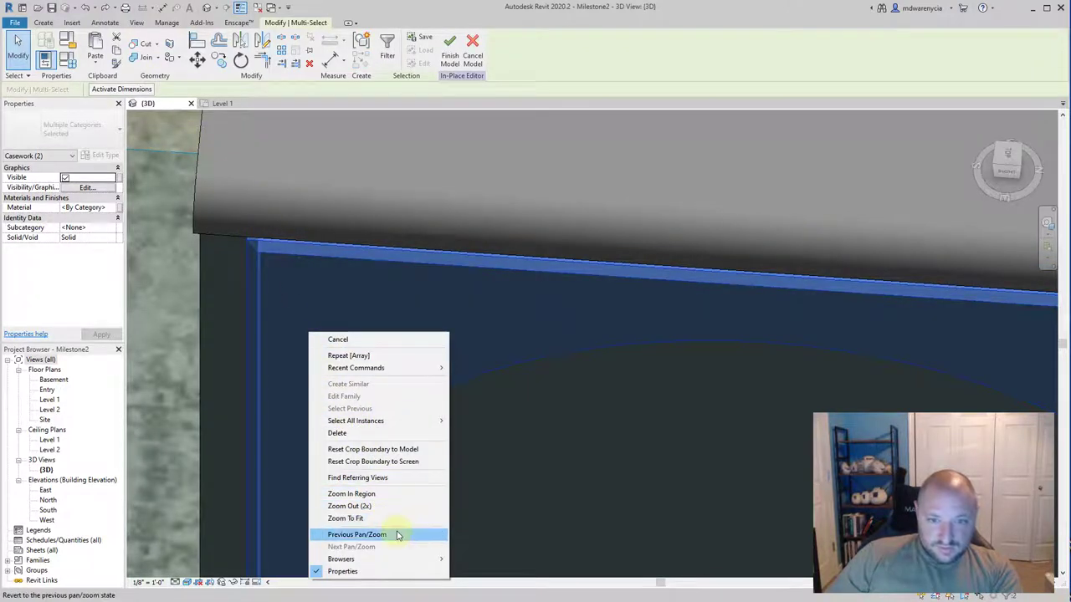
click(398, 534)
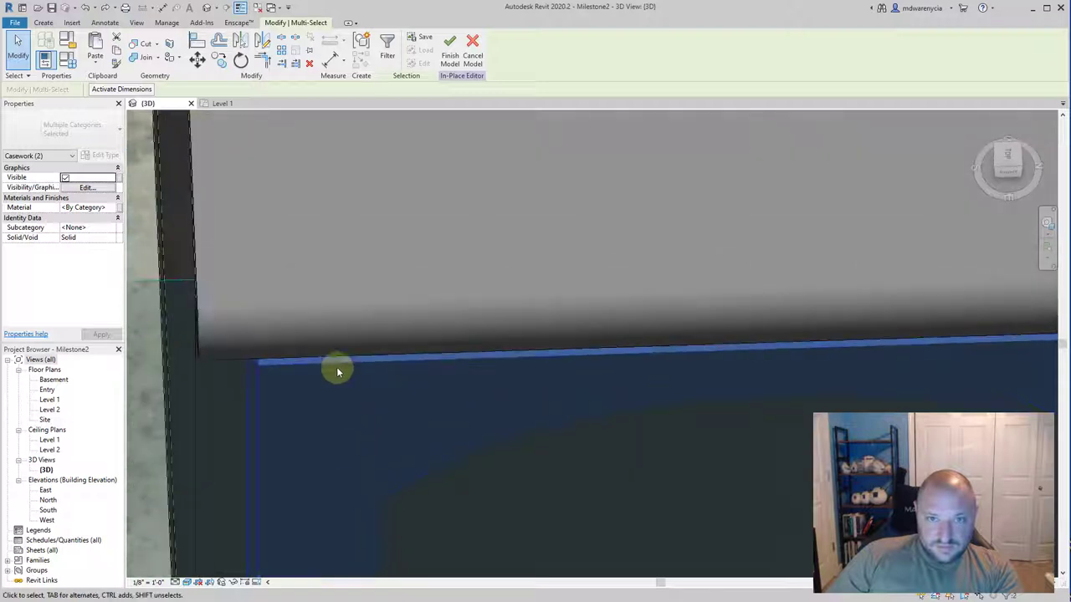
shift+middle_drag(276, 403, 299, 334)
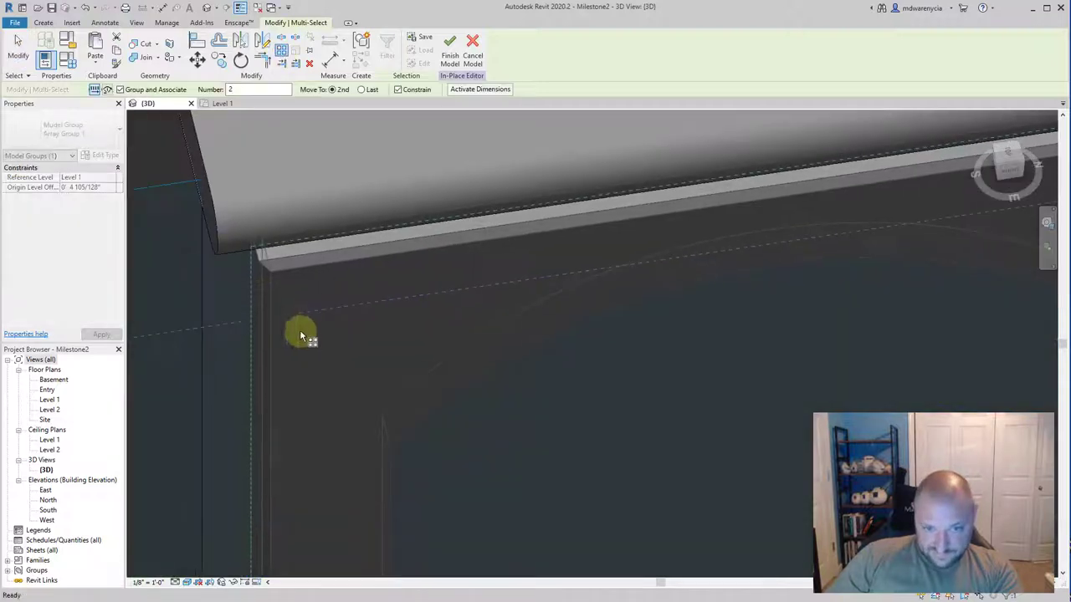
click(251, 256)
scroll(204, 268, up, 5)
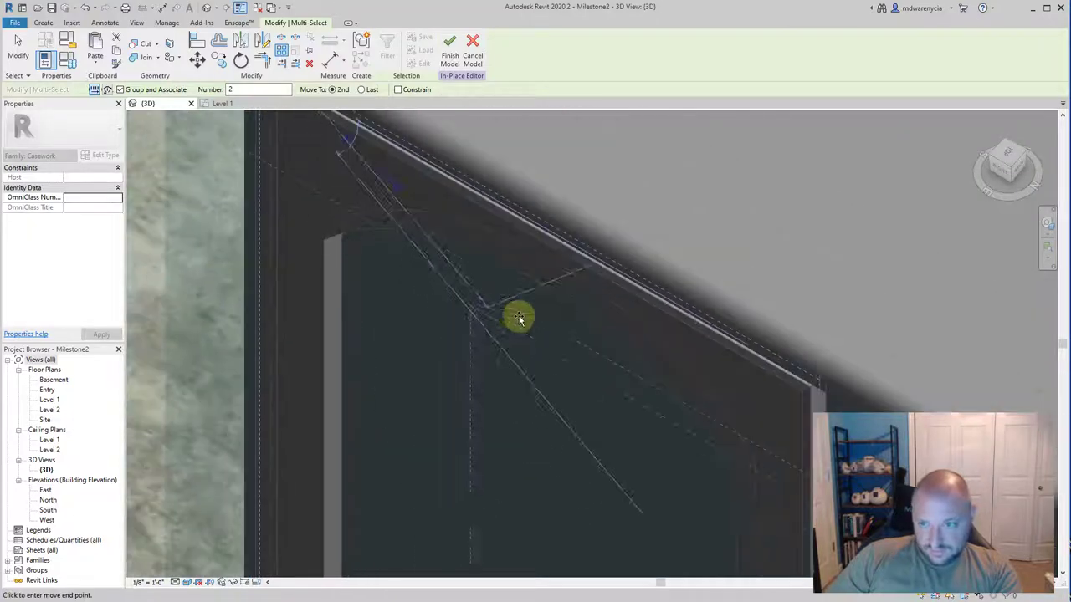
scroll(824, 392, down, 1)
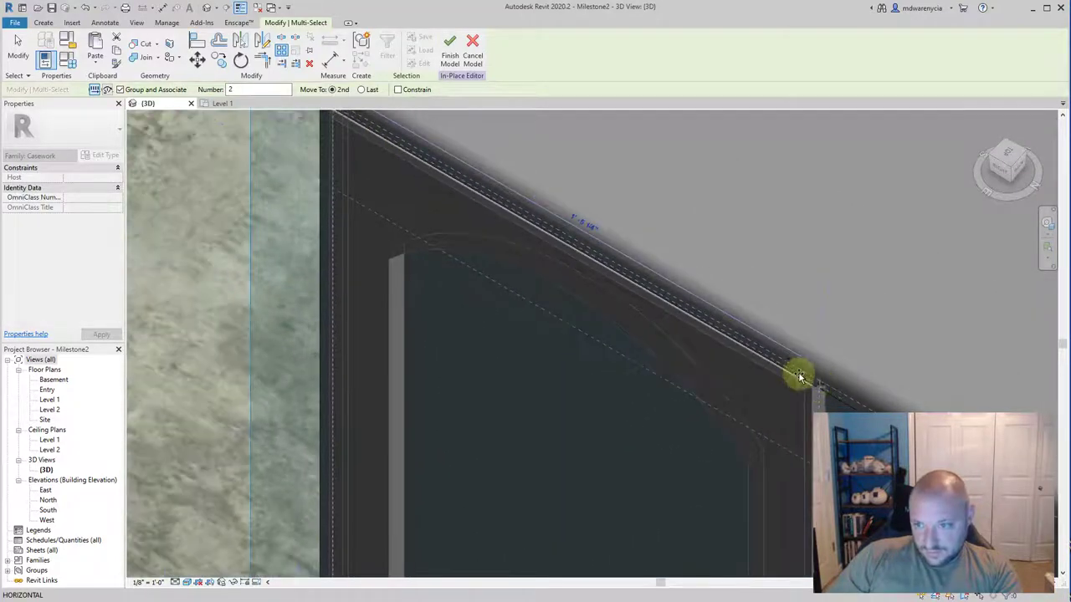
shift+middle_drag(570, 248, 812, 365)
middle_drag(642, 279, 531, 198)
scroll(767, 231, up, 3)
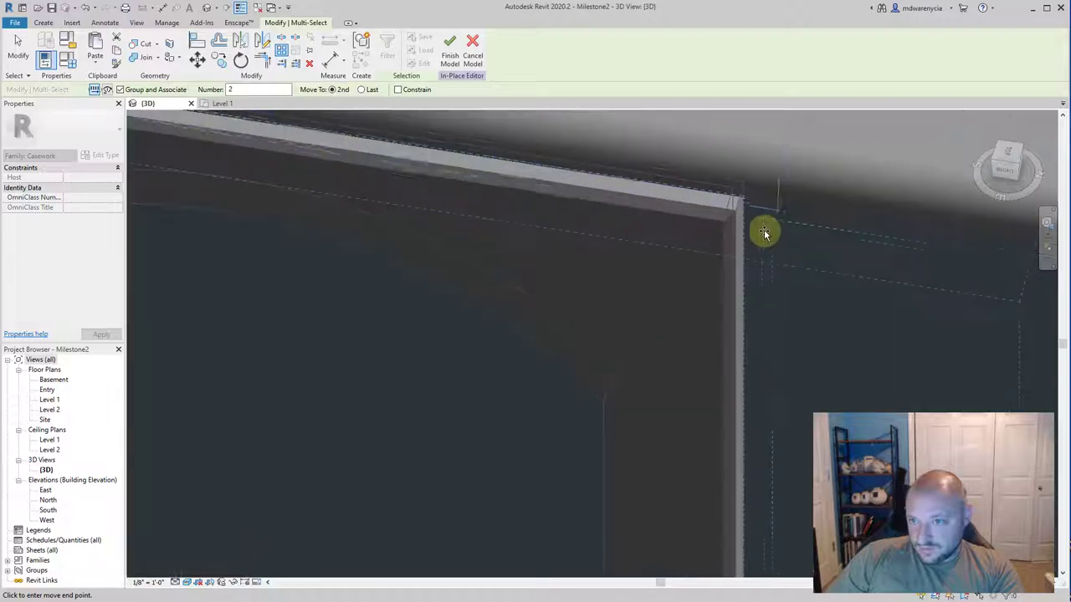
middle_drag(745, 231, 674, 216)
scroll(674, 209, up, 1)
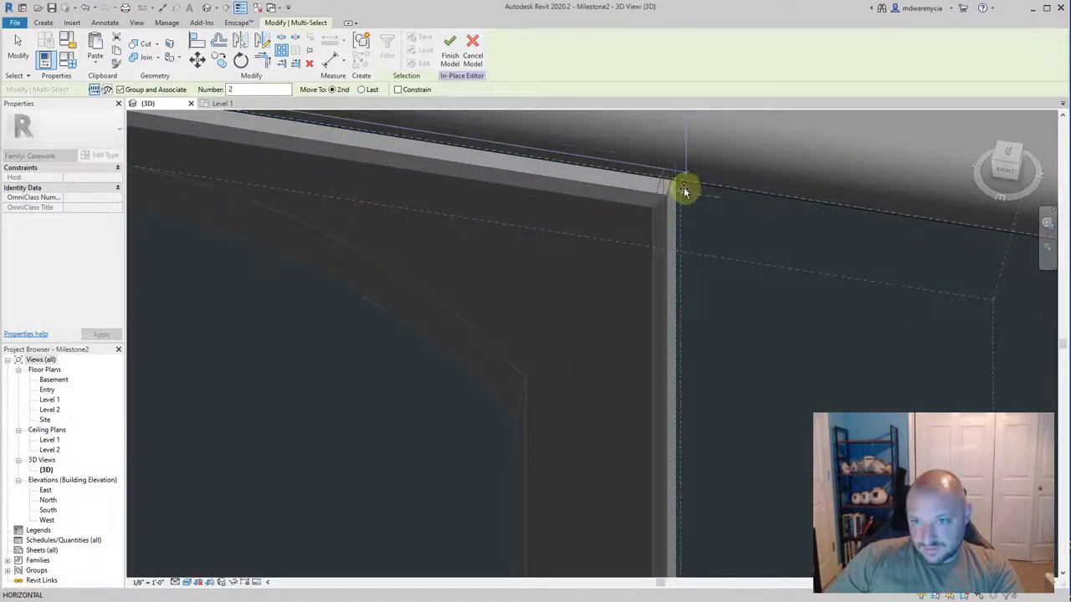
click(675, 189)
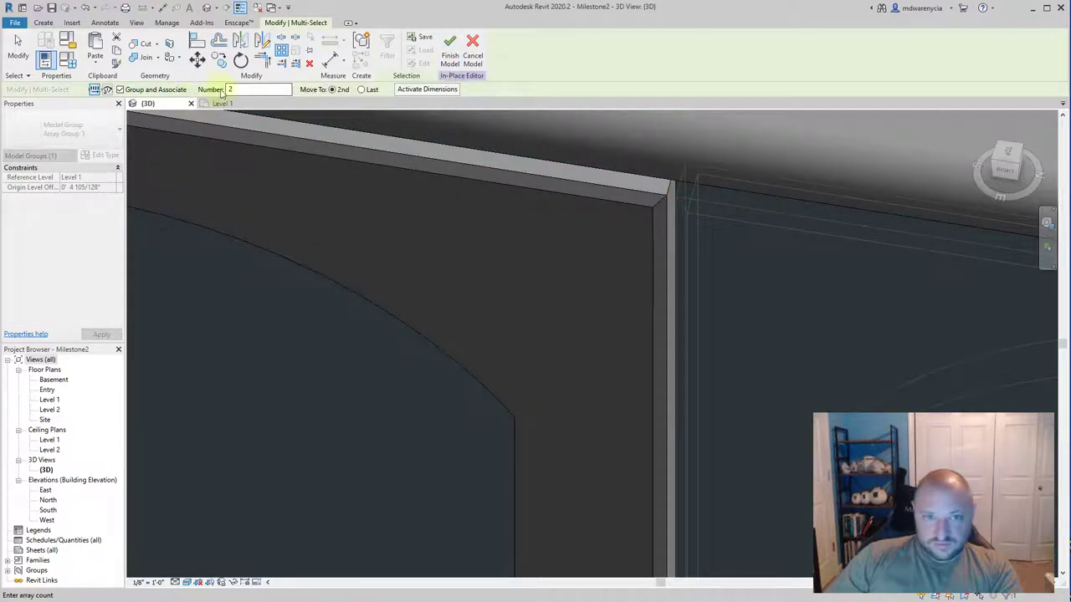
click(445, 56)
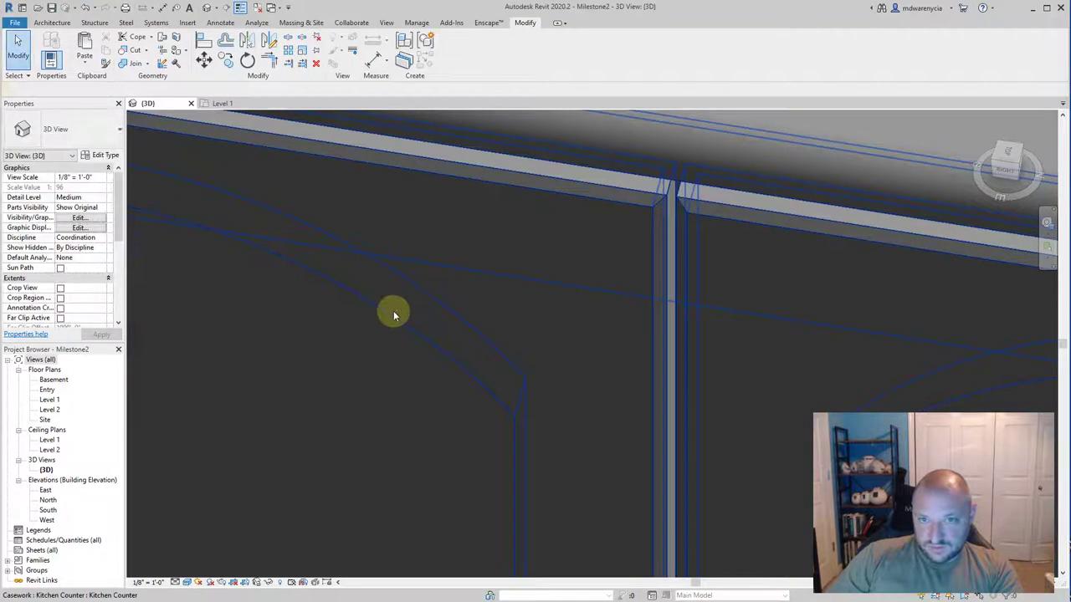
Reopen the in-place door model for editing and ungroup the second door.
shift+middle_drag(390, 309, 535, 255)
double_click(536, 255)
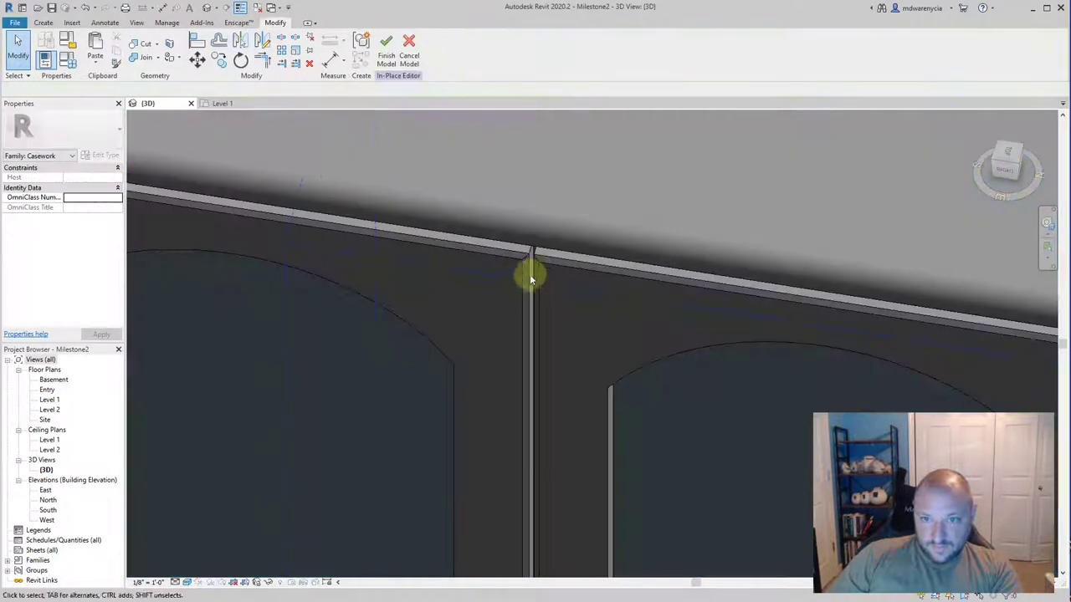
click(537, 269)
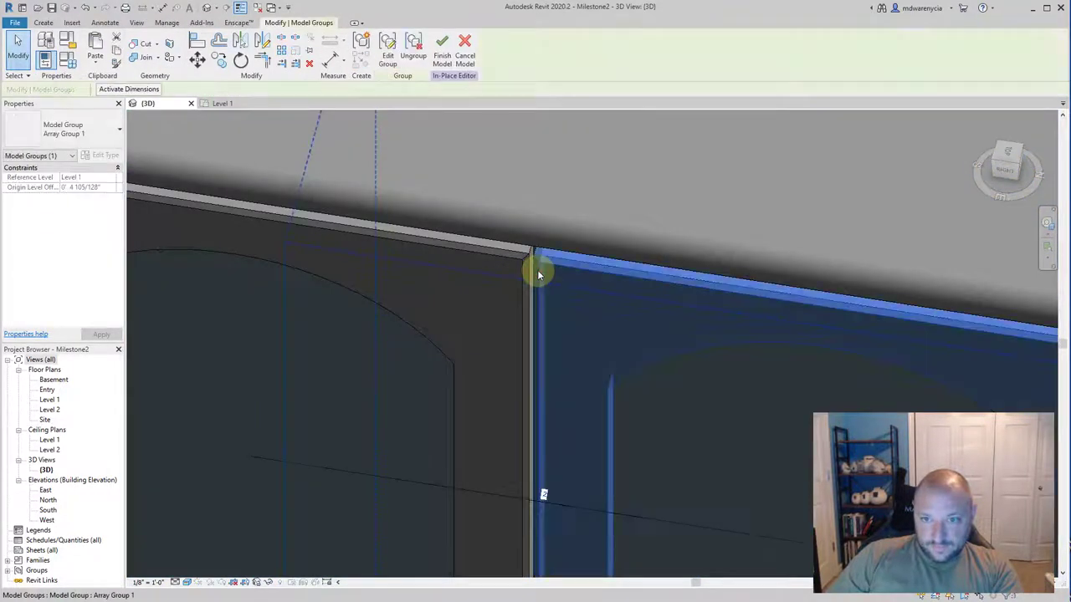
click(412, 55)
Add the first door to the selection and move both doors up and back, away from the cabinet front.
shift+middle_drag(441, 334, 496, 404)
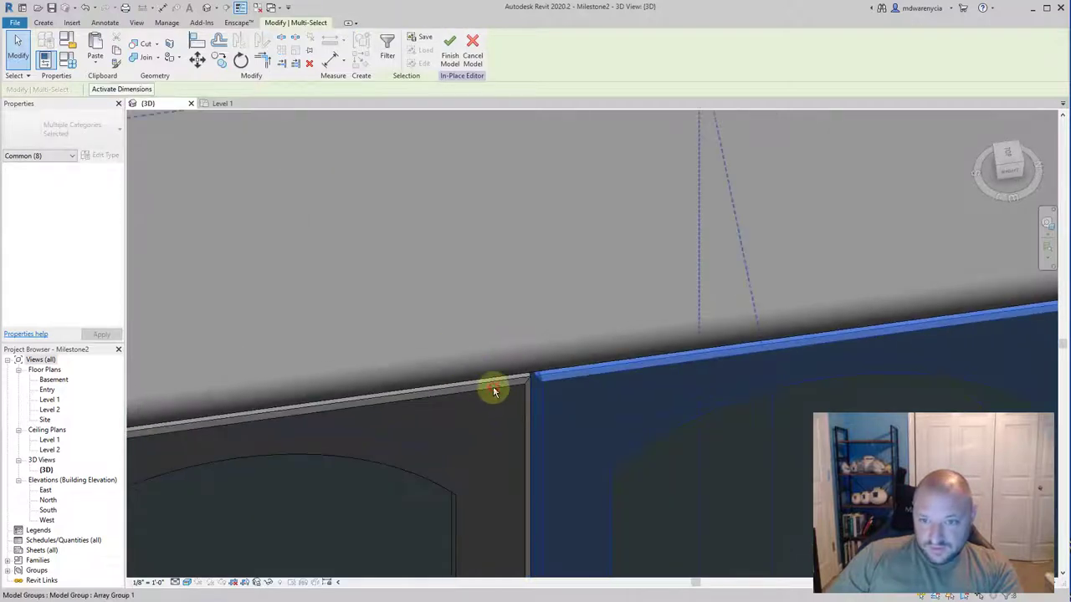
ctrl+click(496, 478)
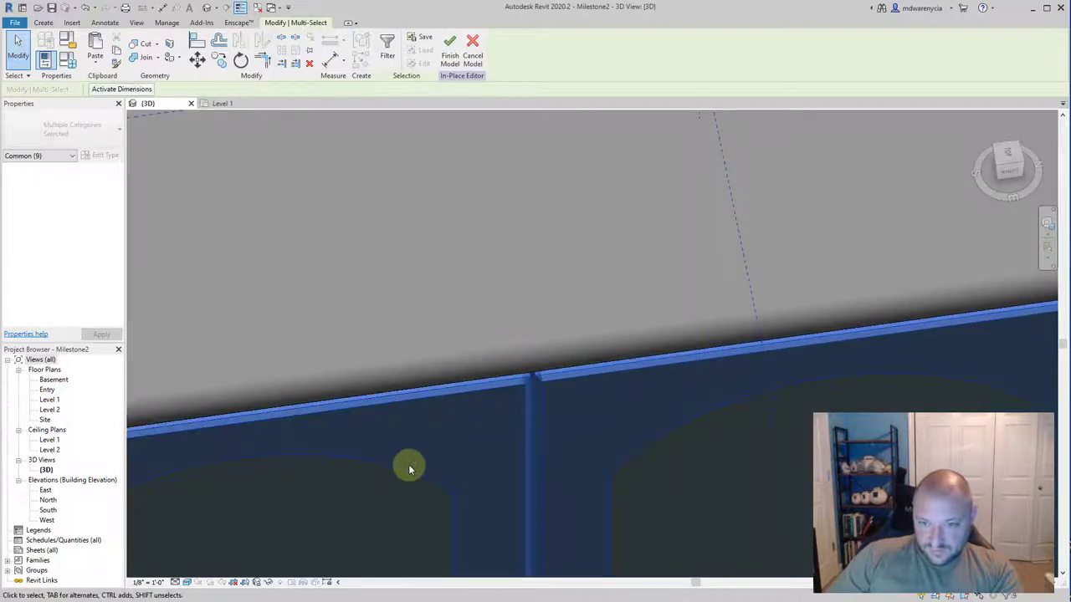
scroll(410, 467, down, 5)
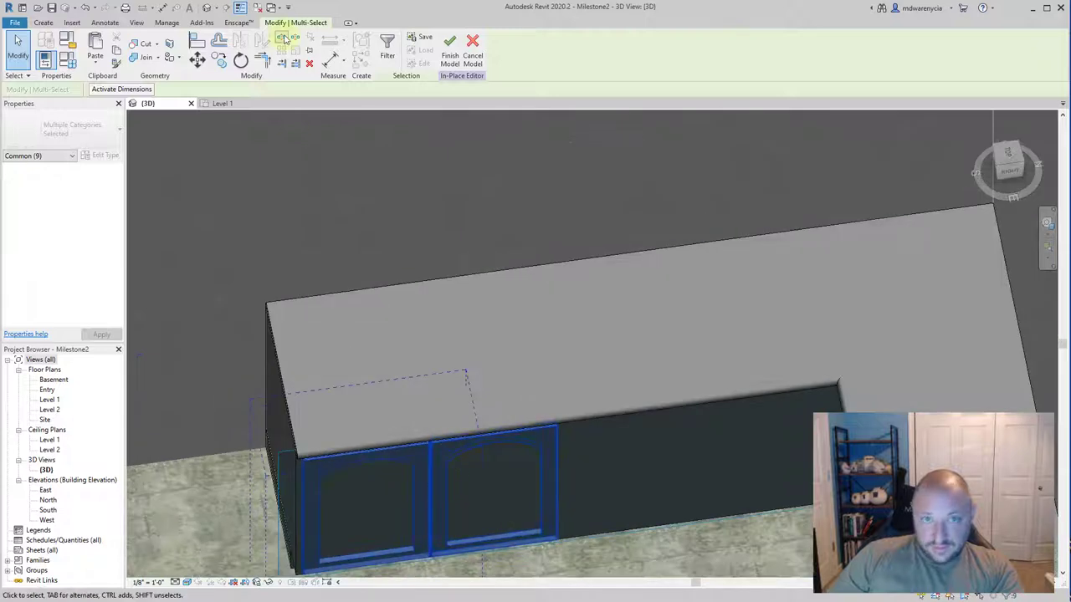
key(m)
key(v)
click(590, 517)
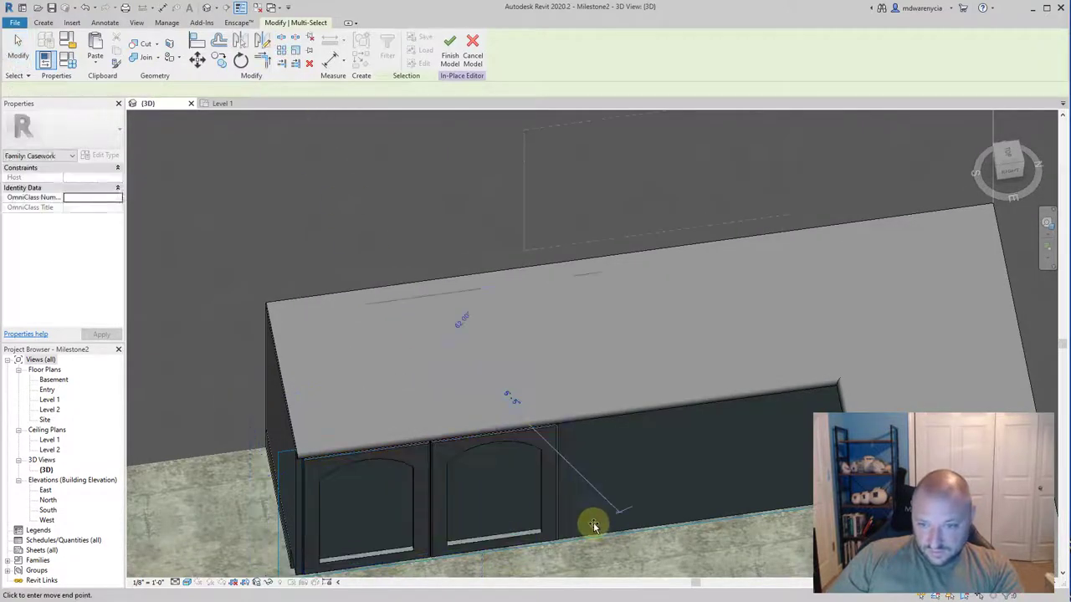
click(548, 282)
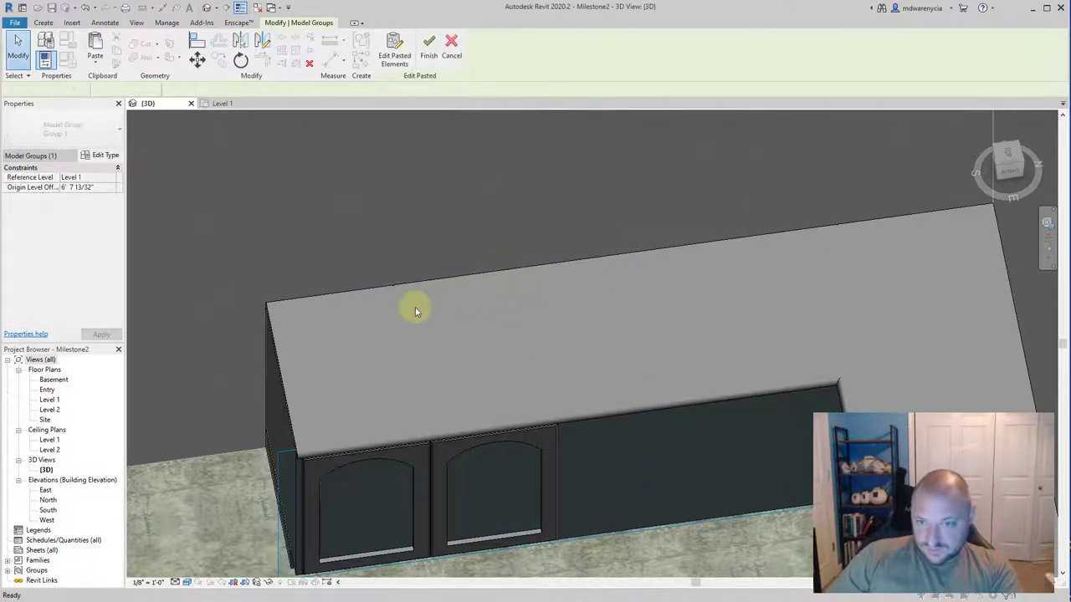
key(Escape)
Try to move the doors from outside the wall back toward the kitchen, and undo the move.
shift+middle_drag(502, 380, 463, 243)
scroll(619, 306, down, 3)
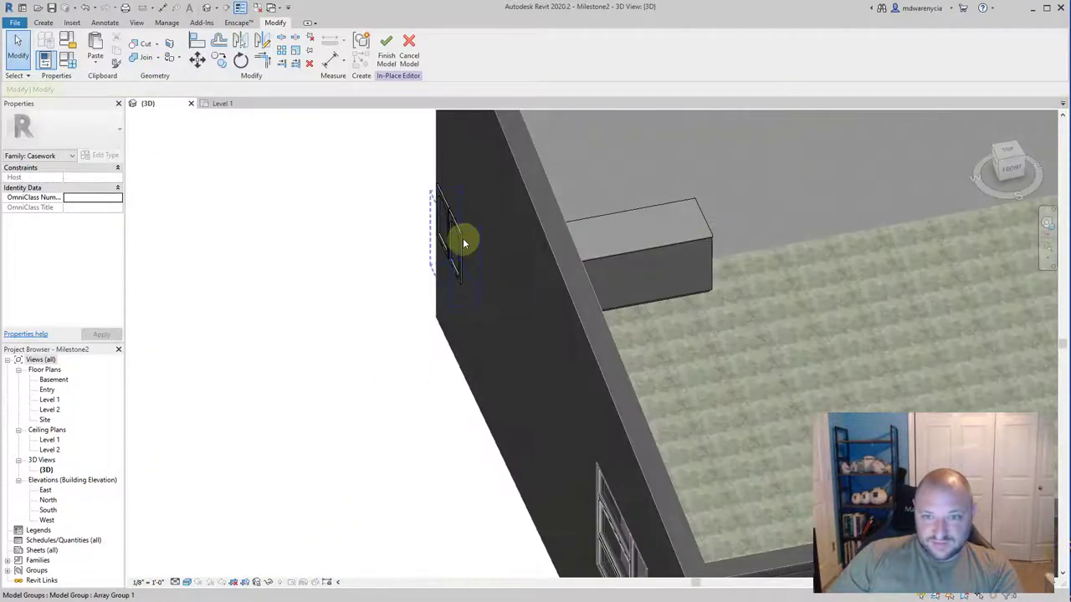
click(449, 222)
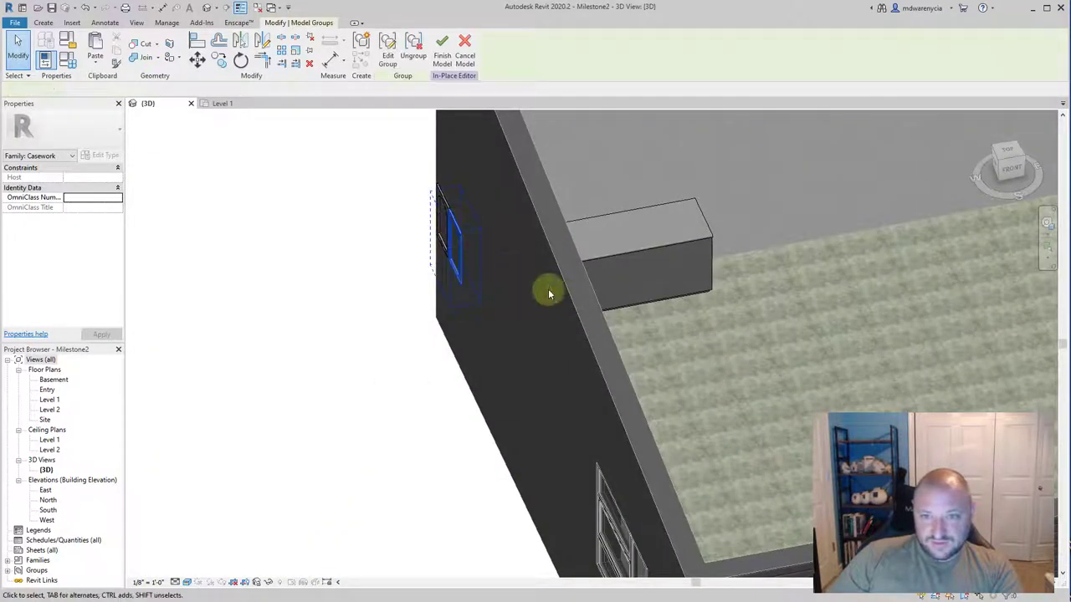
ctrl+click(443, 196)
middle_drag(546, 291, 314, 296)
shift+middle_drag(589, 312, 416, 351)
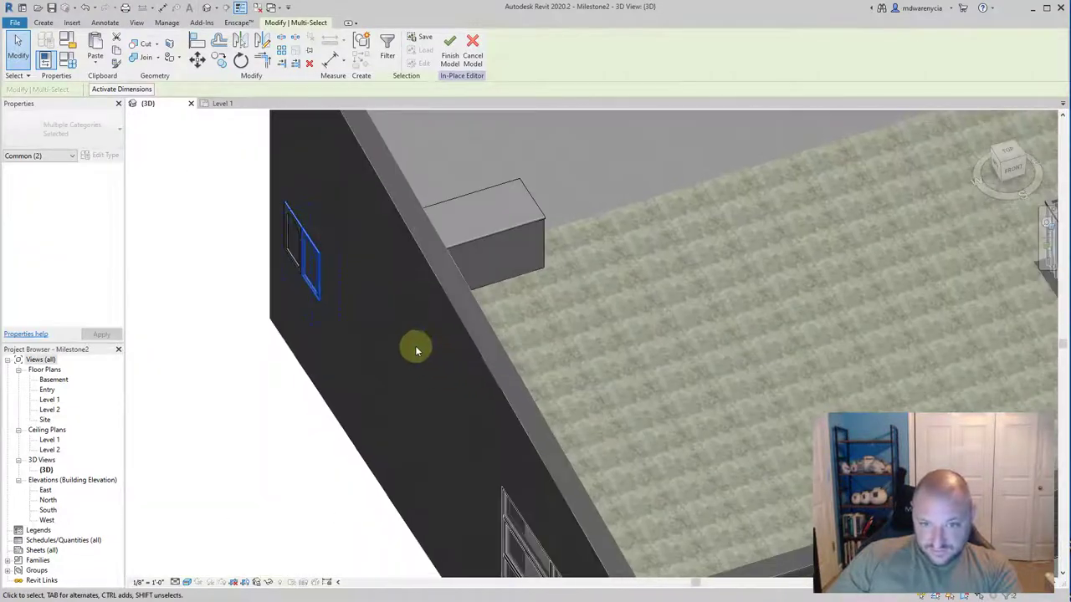
drag(321, 251, 519, 306)
key(ctrl+z)
drag(251, 177, 343, 326)
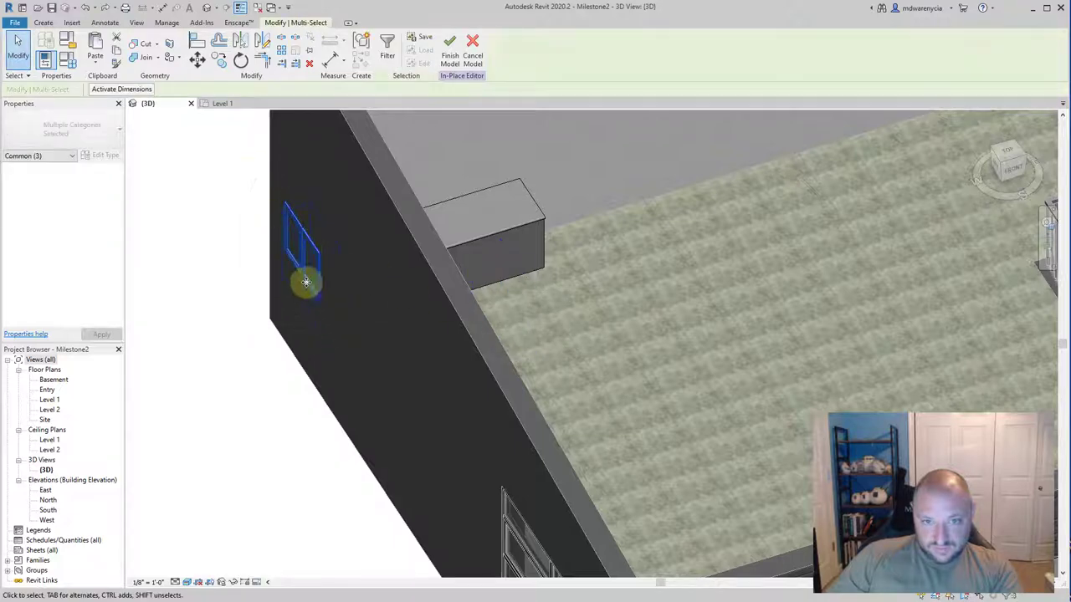
double_click(311, 247)
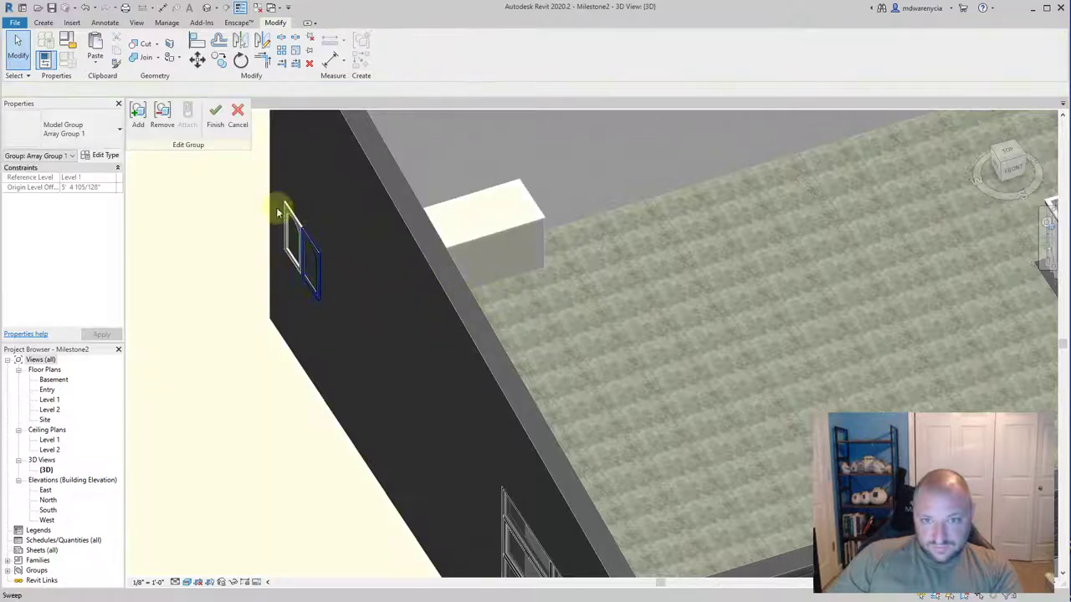
click(242, 115)
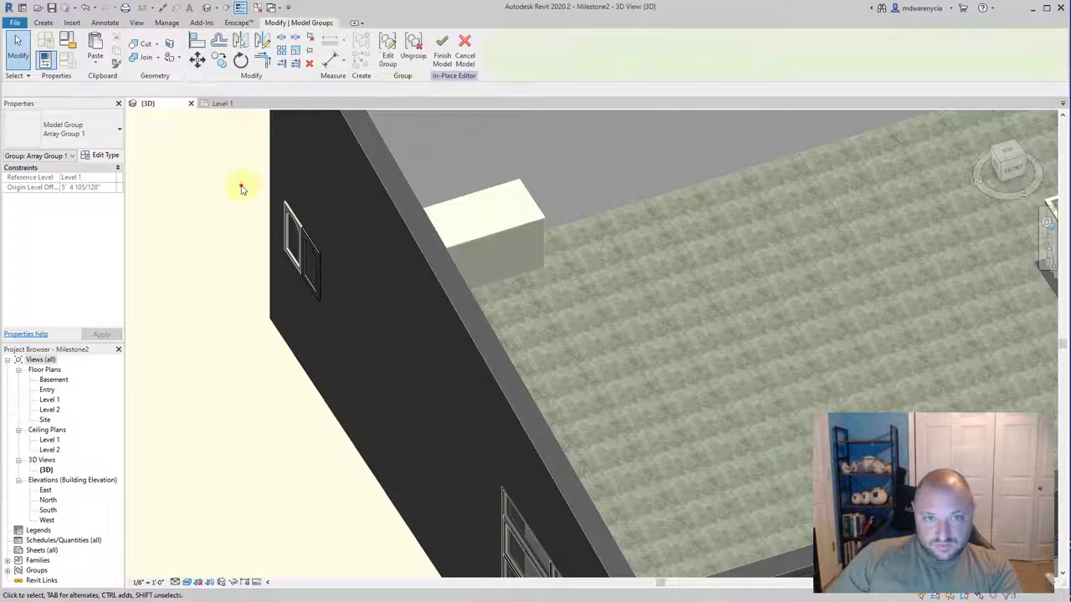
Select all parts of both doors outside the wall and move them across it to above the L-shaped countertop.
drag(239, 184, 341, 329)
shift+middle_drag(341, 329, 299, 287)
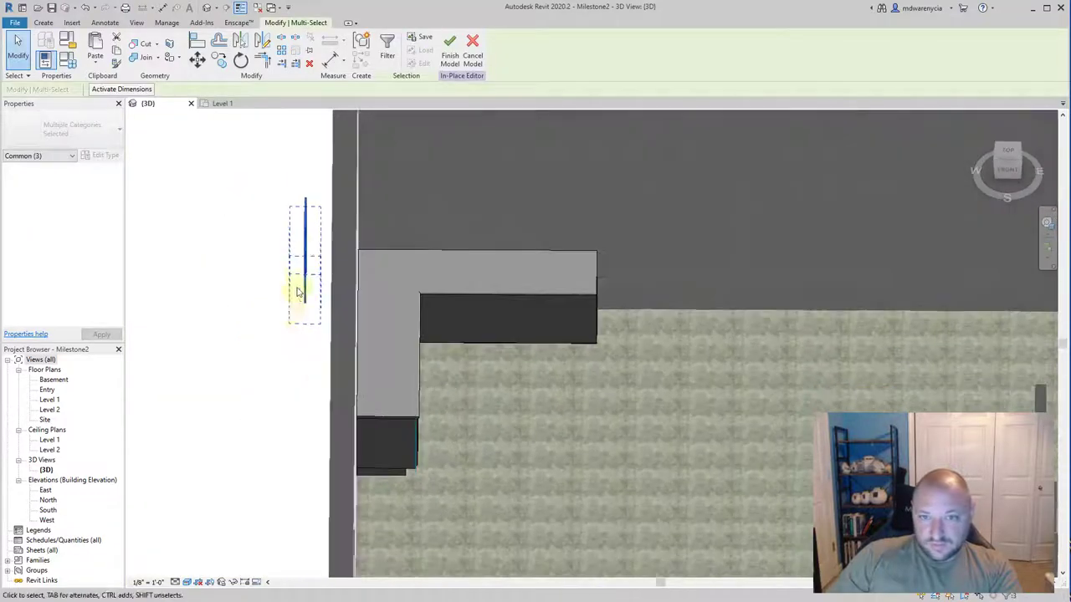
drag(325, 261, 406, 263)
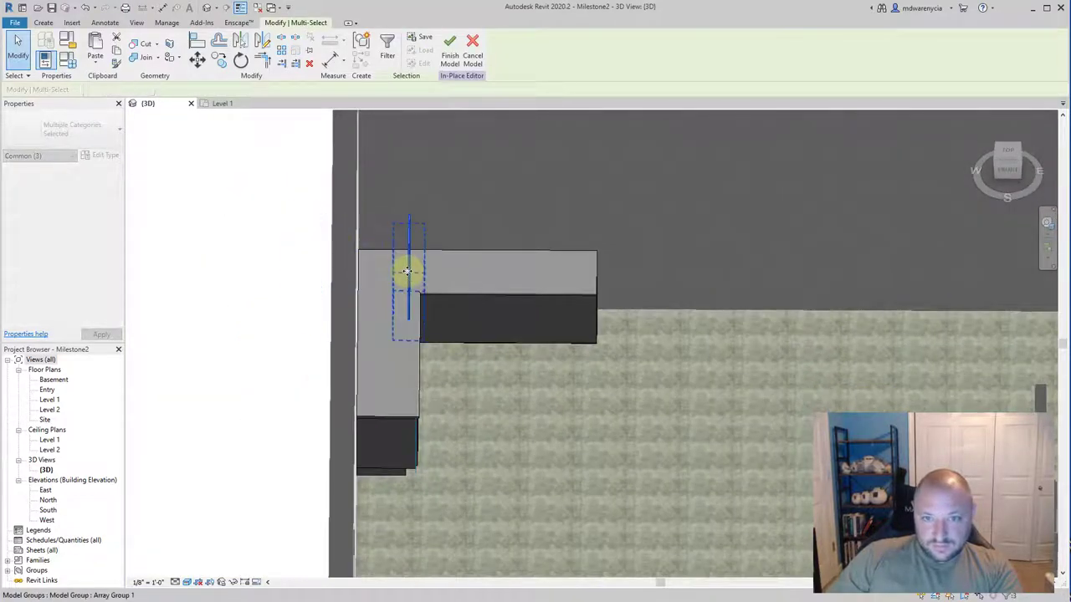
Check the position of the two upper doors in the Level 1 and Level 2 floor plans and return to the 3D view.
shift+middle_drag(474, 335, 438, 341)
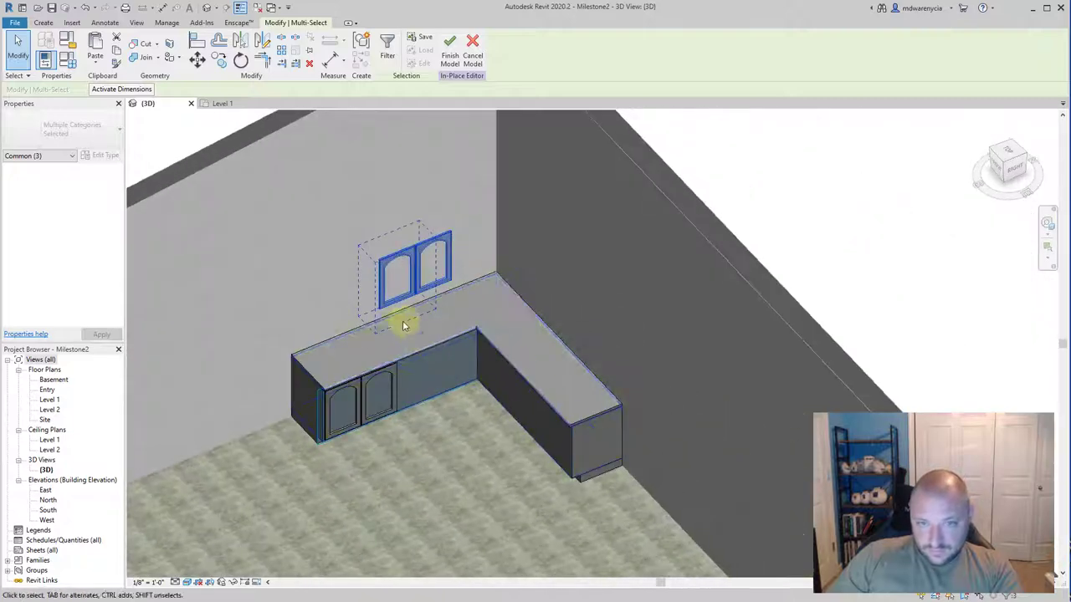
double_click(49, 400)
scroll(415, 382, down, 4)
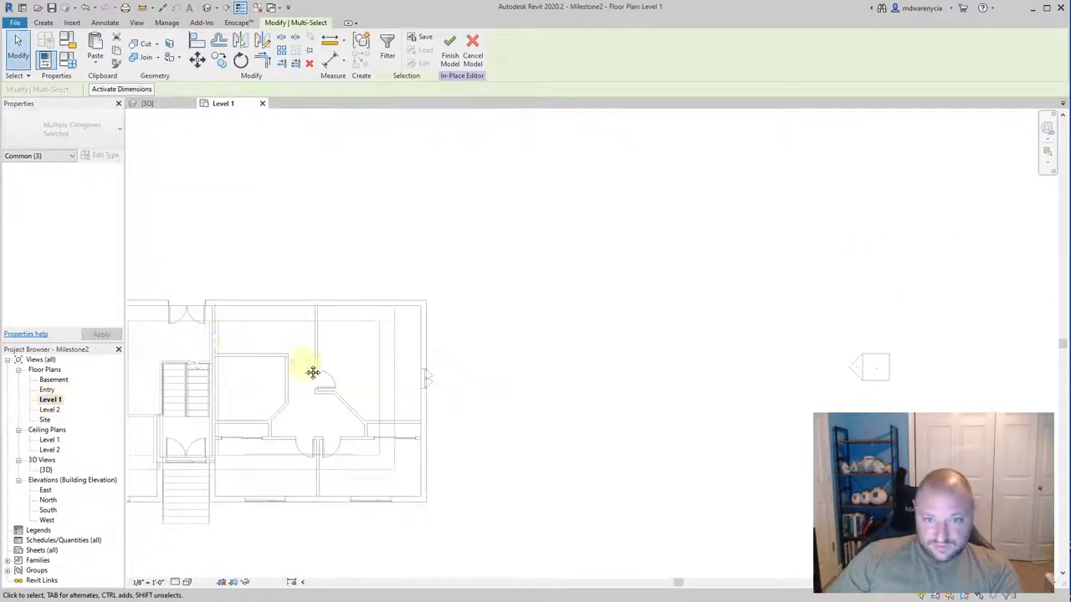
middle_drag(312, 372, 484, 392)
scroll(246, 368, up, 4)
middle_drag(239, 385, 510, 392)
scroll(486, 387, down, 2)
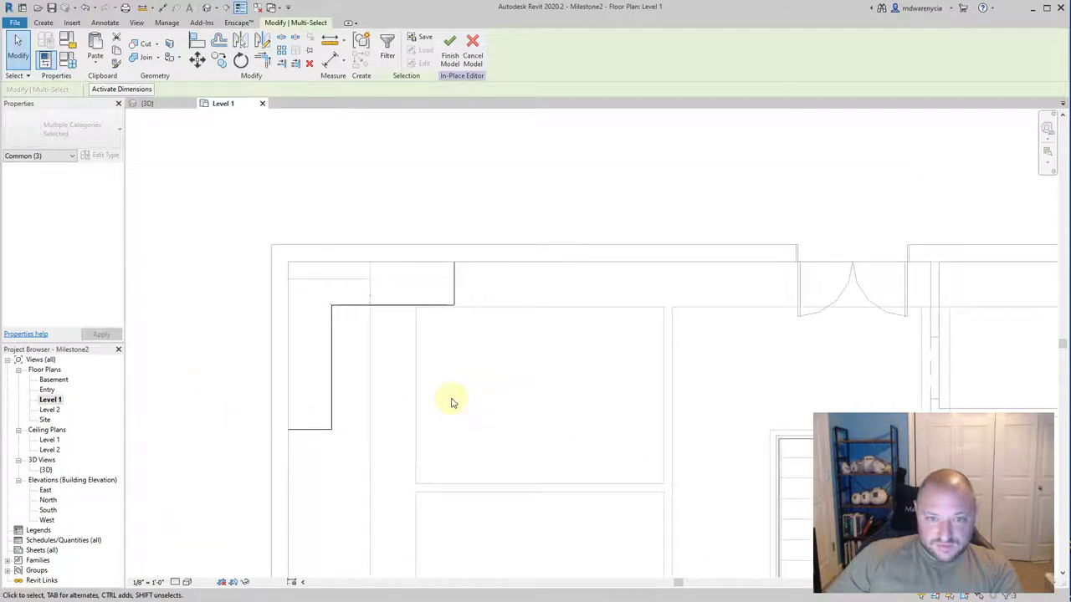
double_click(50, 410)
scroll(409, 340, up, 6)
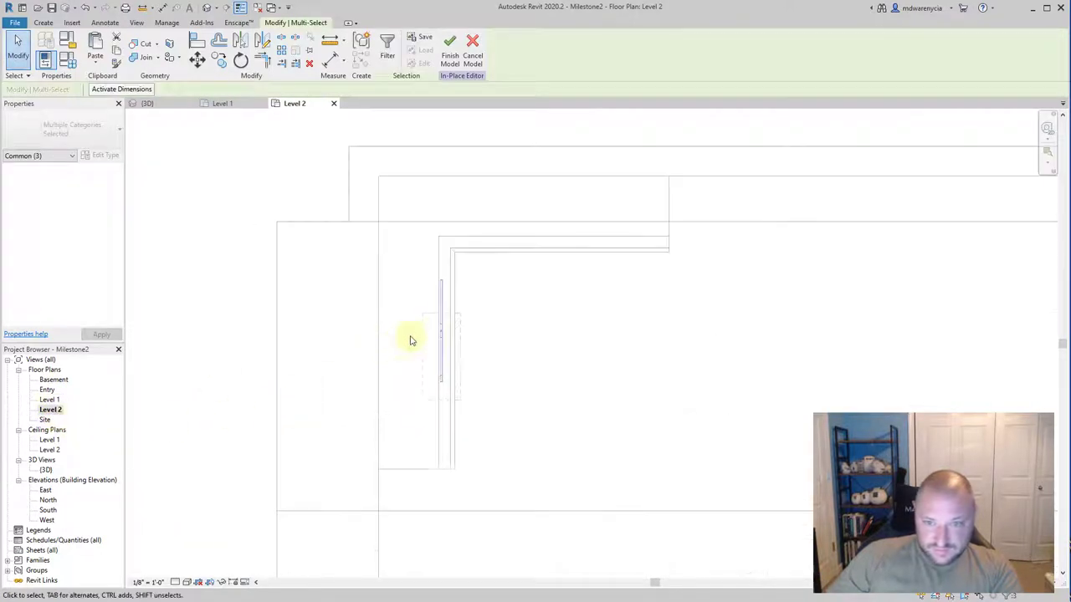
drag(470, 339, 520, 330)
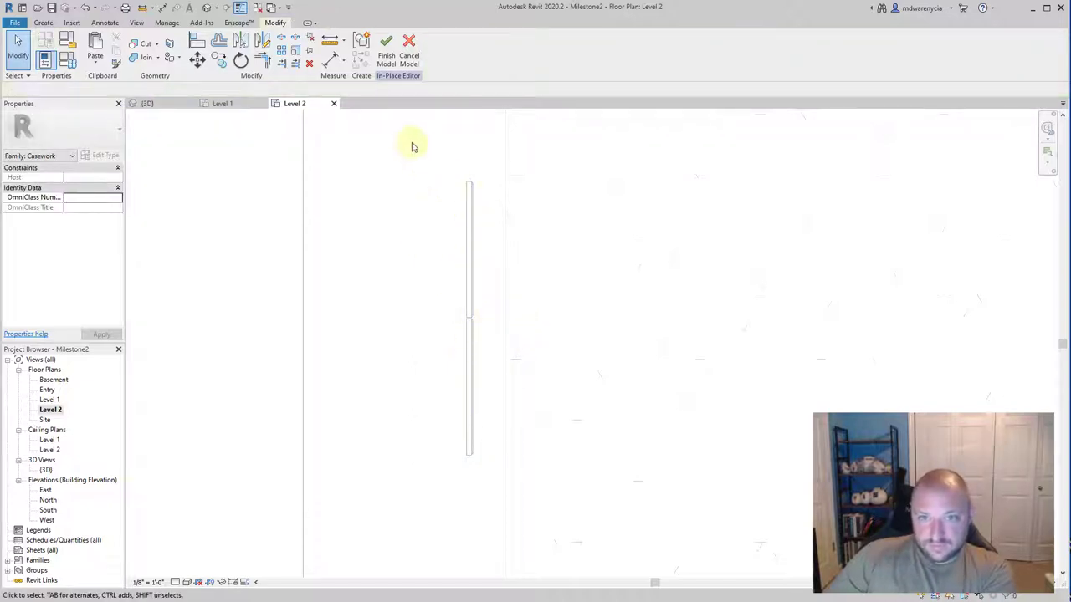
double_click(49, 400)
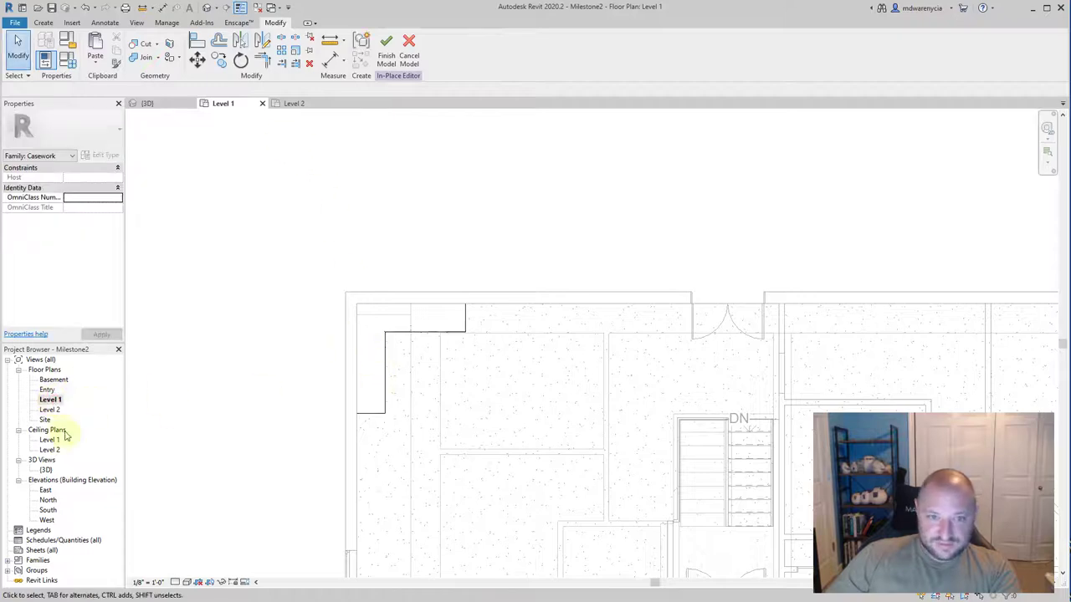
double_click(46, 470)
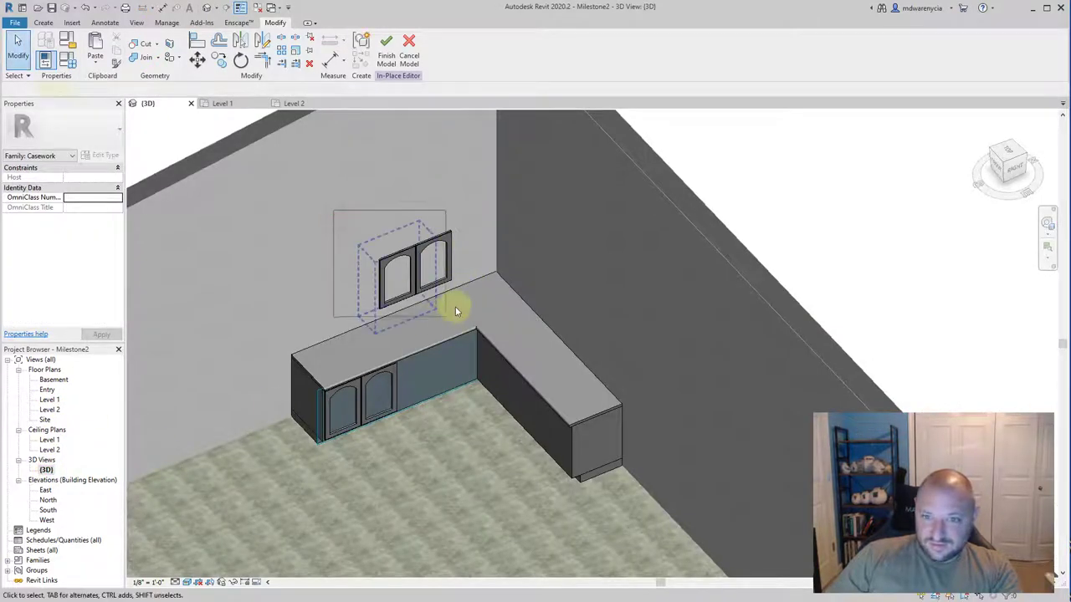
Try deleting the two doors floating above the countertop, and undo the deletion.
click(451, 297)
ctrl+click(452, 276)
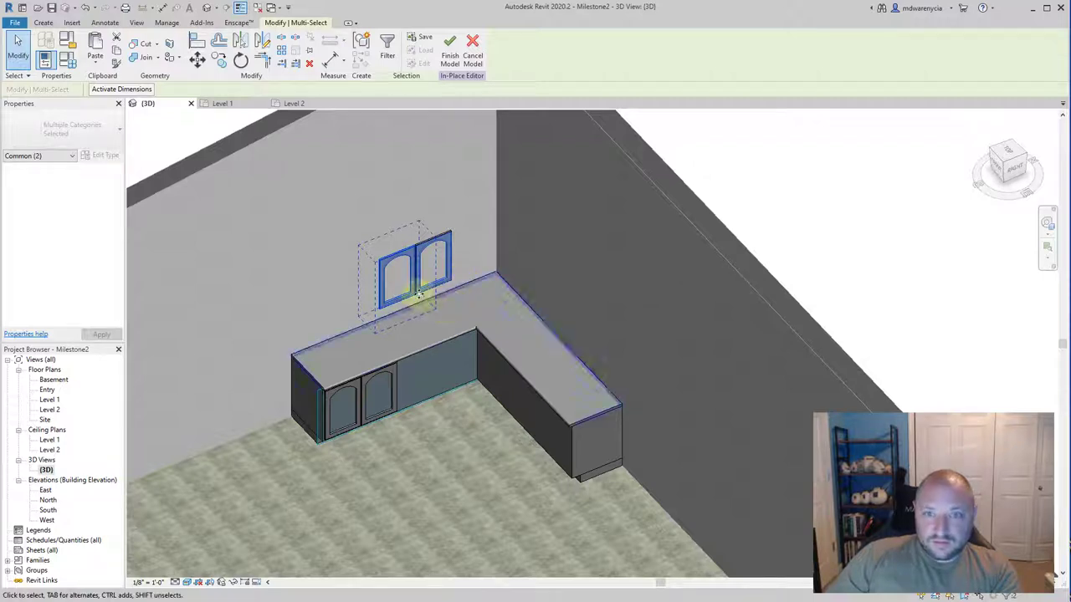
key(Delete)
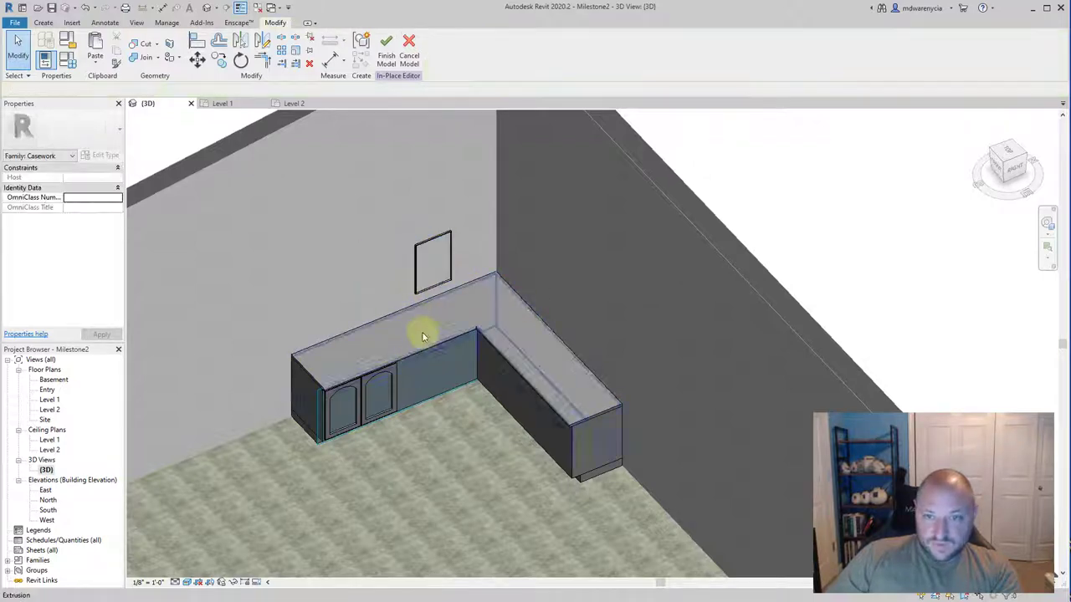
key(ctrl+z)
Cut all parts of both doors above the countertop and paste them on Level 1, snapping to the existing base cabinet doors.
mouse_move(341, 189)
mouse_down()
mouse_move(352, 213)
mouse_move(472, 310)
mouse_up()
key(ctrl+x)
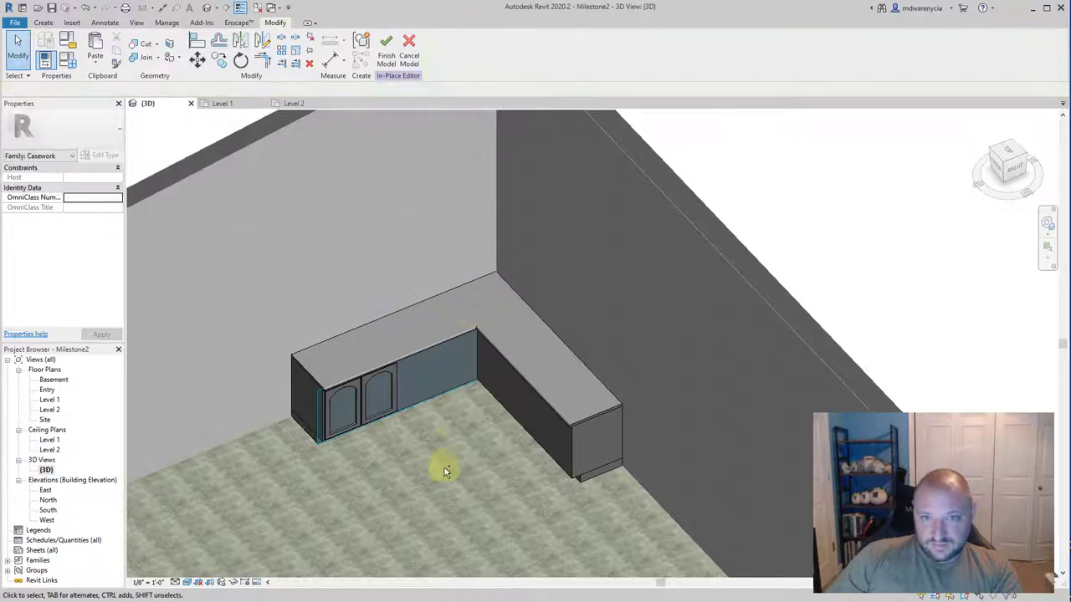
key(ctrl+v)
scroll(406, 406, up, 2)
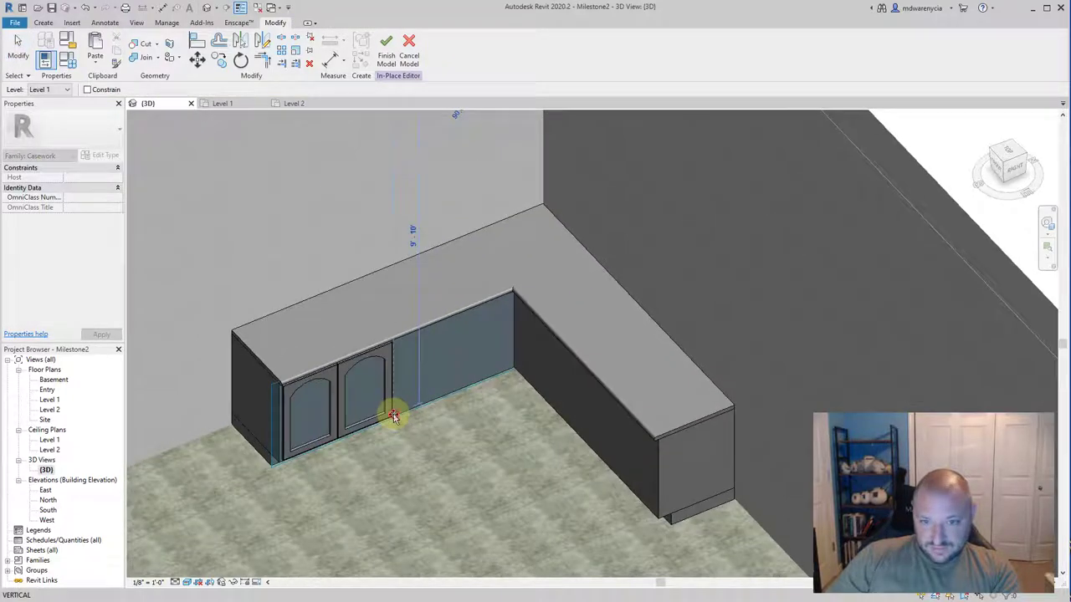
click(394, 416)
shift+middle_drag(379, 454, 545, 429)
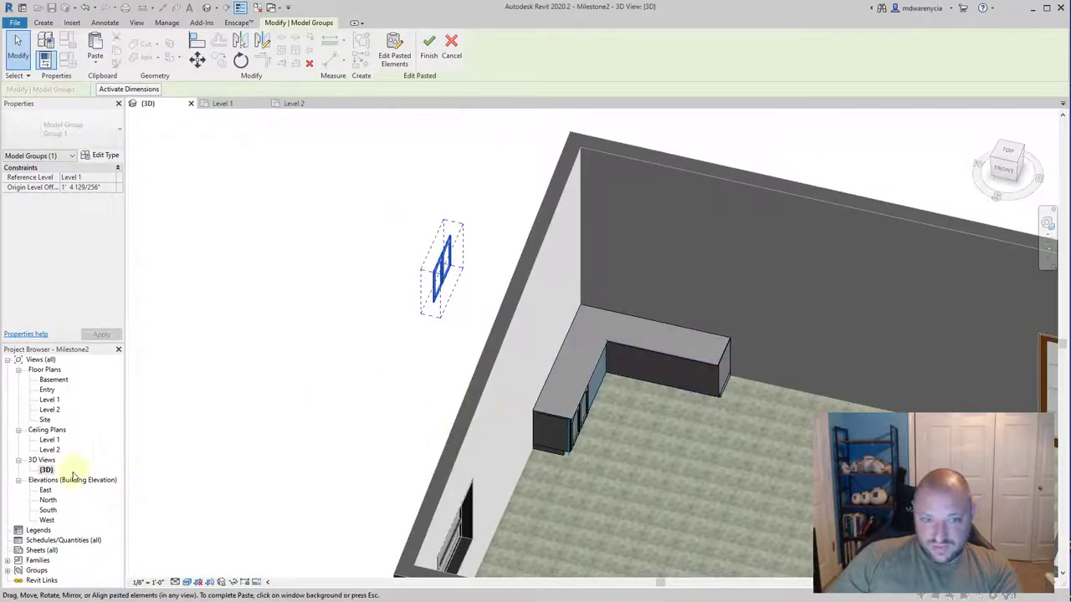
click(45, 491)
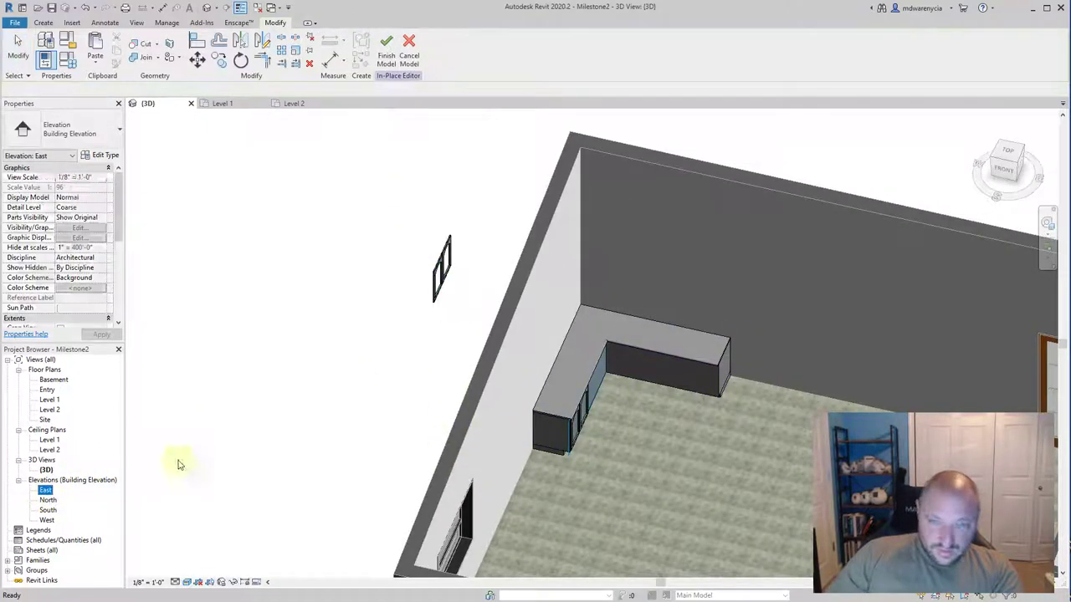
In the front view, select all parts of the pasted doors outside the wall and move them across it into the kitchen.
click(1002, 170)
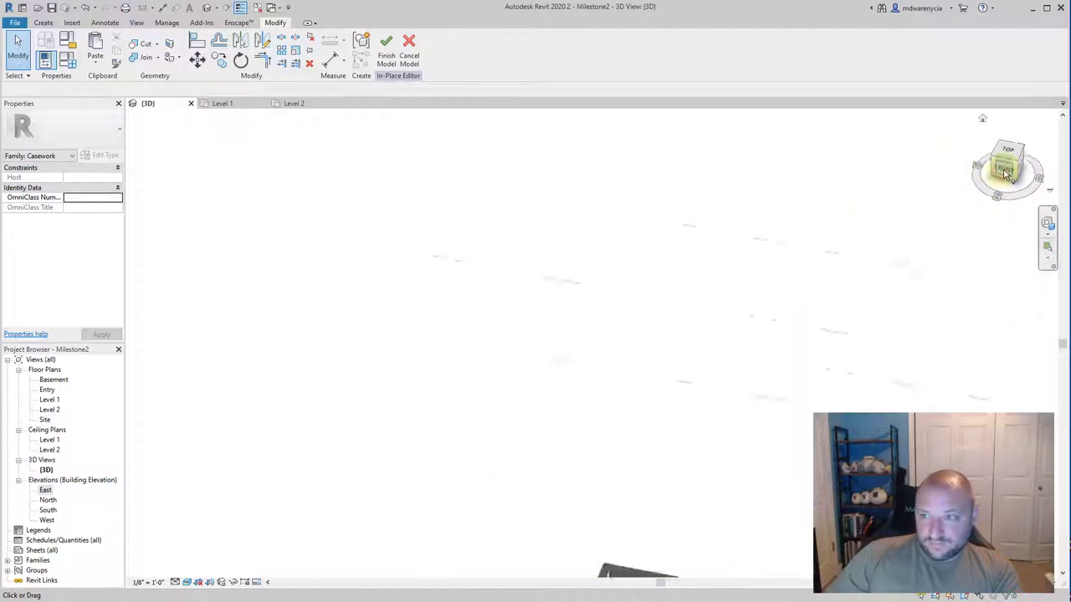
scroll(468, 335, up, 6)
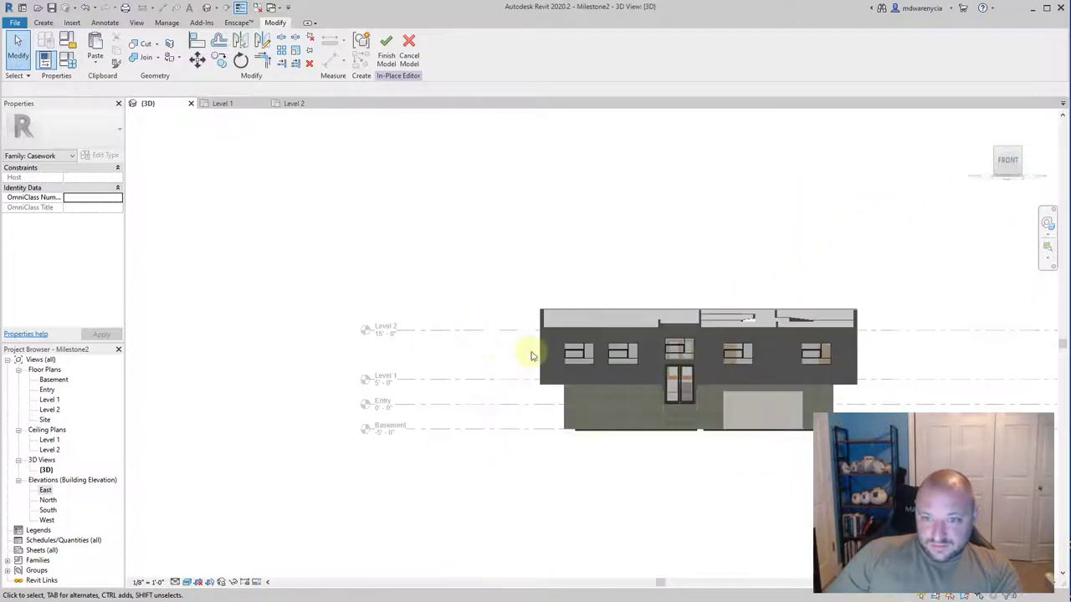
drag(446, 401, 566, 567)
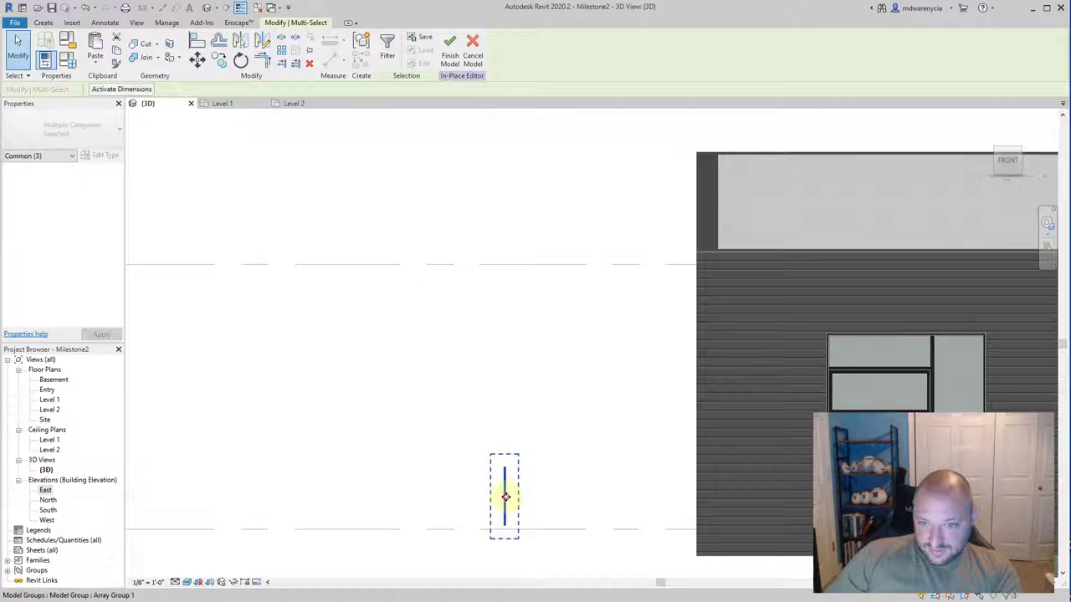
drag(507, 497, 782, 476)
middle_drag(525, 434, 335, 381)
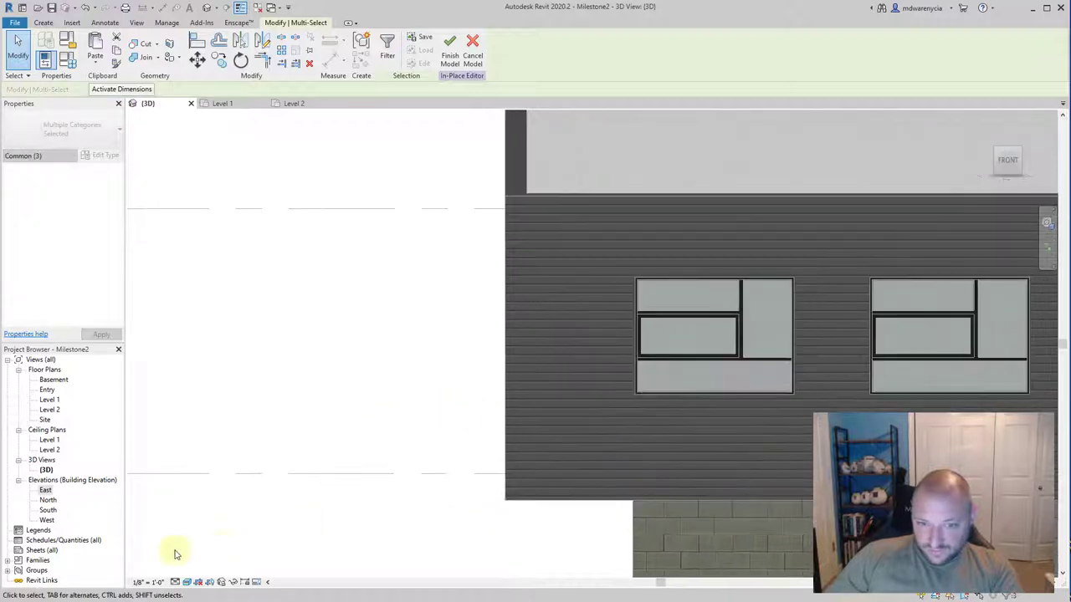
Display the view as wireframe and move the pasted doors into the existing doors' face plane, nudging them up toward the same height.
click(186, 582)
click(198, 525)
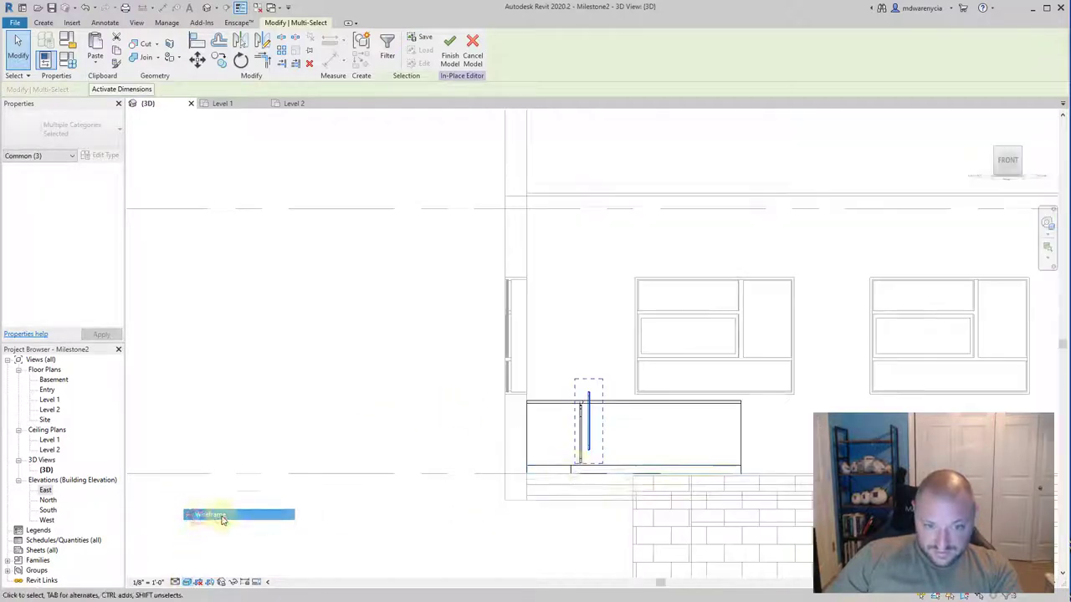
scroll(590, 435, up, 4)
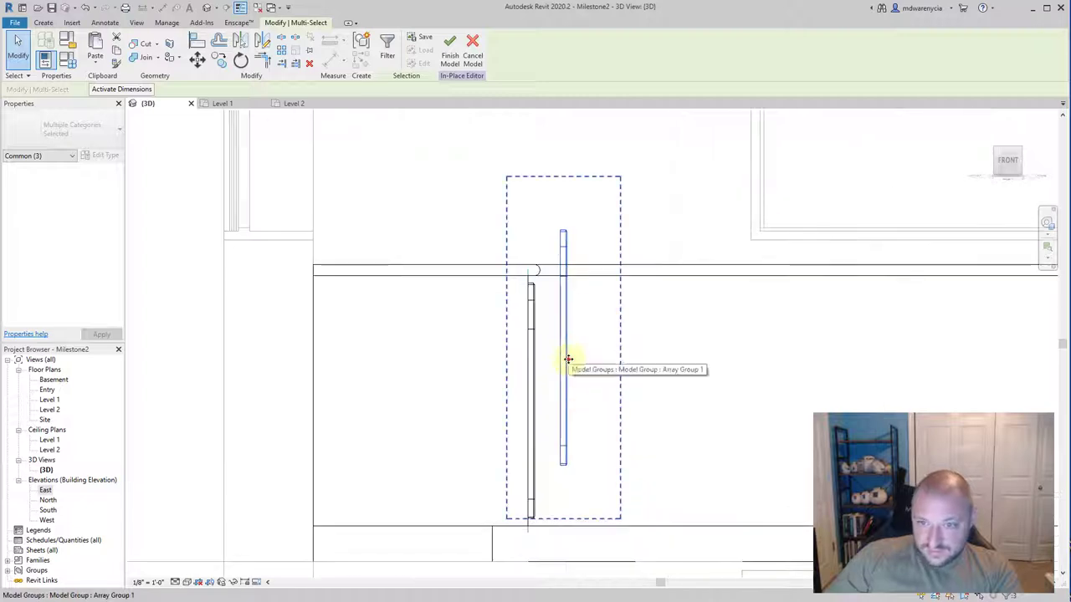
drag(566, 359, 535, 397)
scroll(536, 292, up, 6)
key(Up)
key(Up)
key(Up)
key(Up)
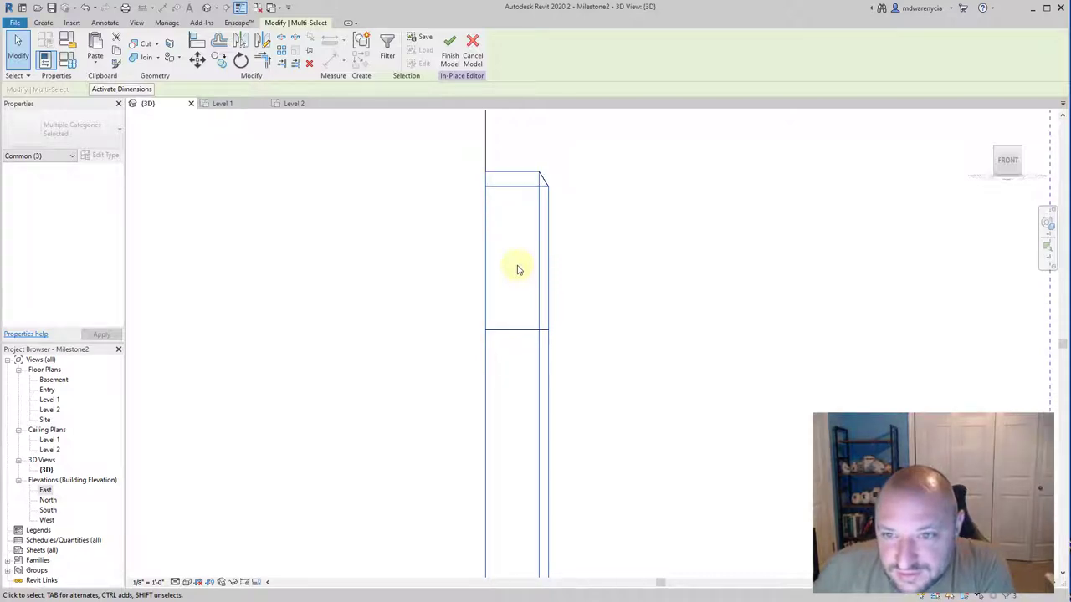
In the left view, move the pasted doors along the cabinet run to sit beside the existing pair.
scroll(517, 269, down, 6)
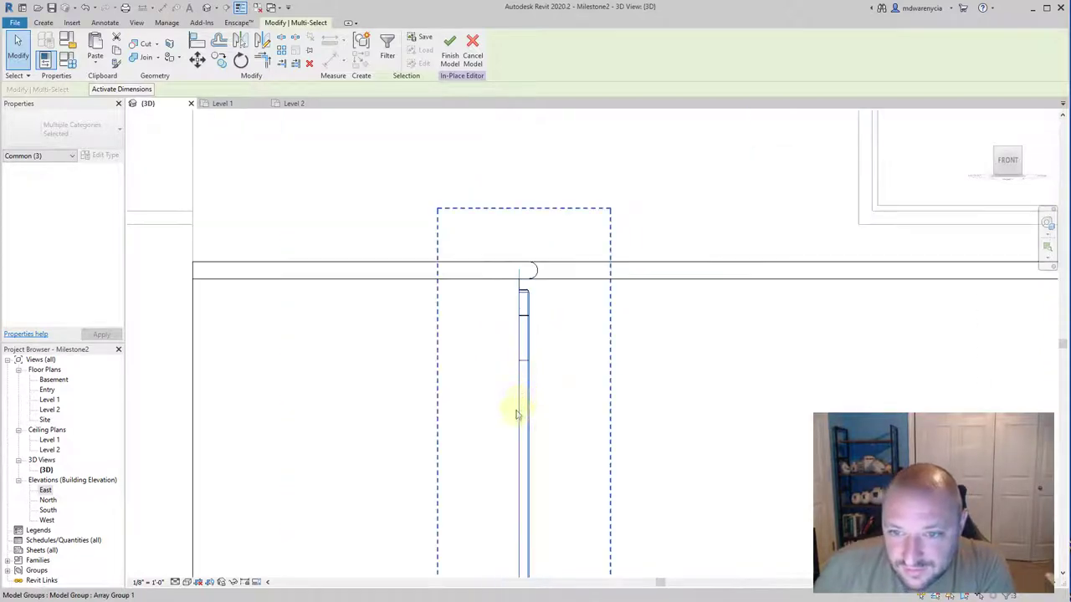
click(1025, 162)
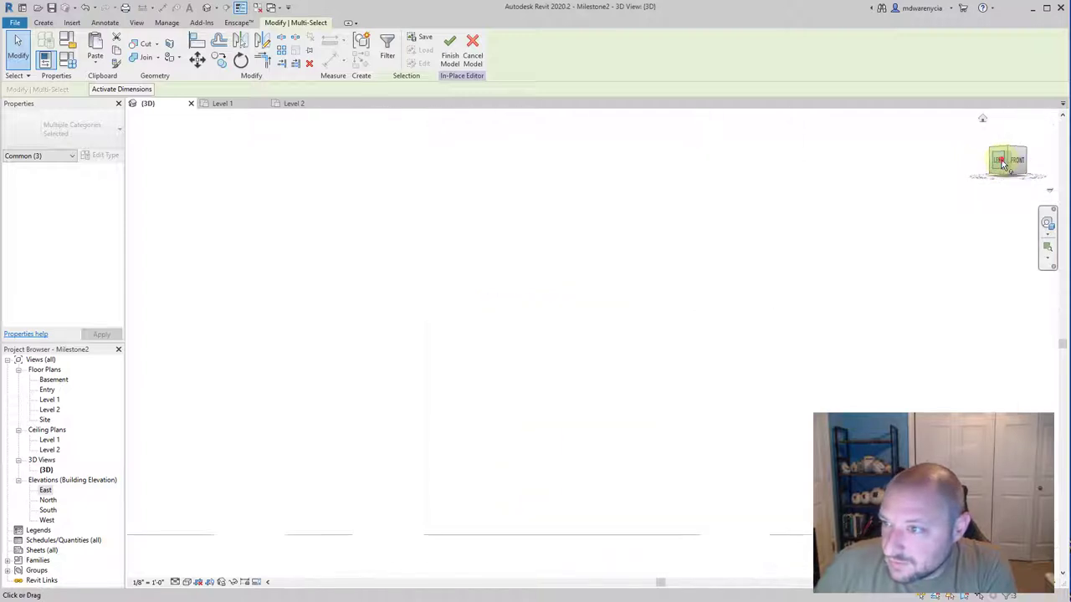
scroll(619, 377, down, 4)
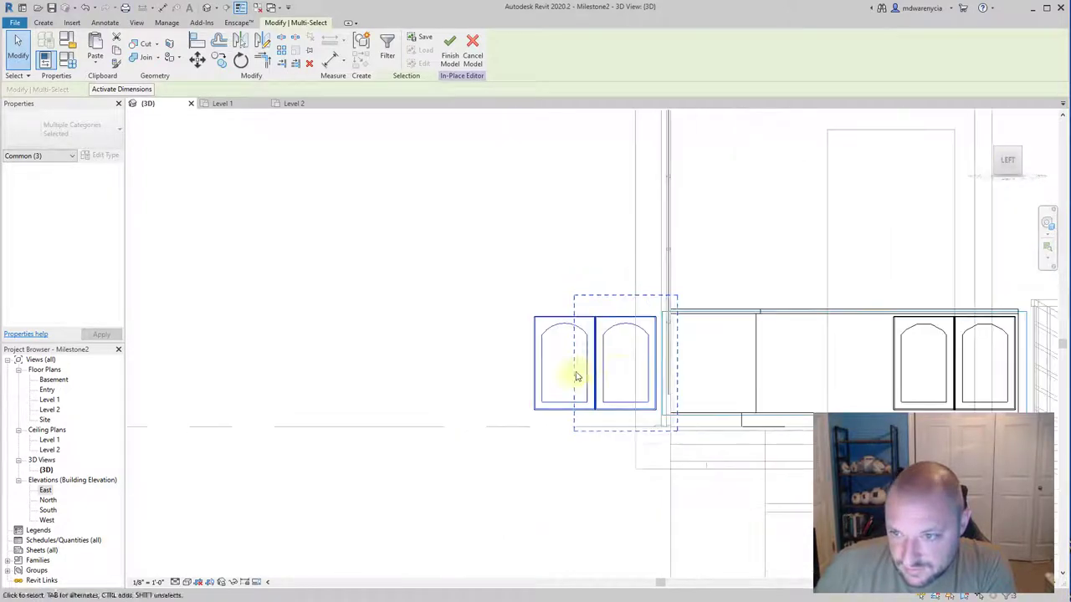
drag(597, 352, 833, 352)
Nudge the pasted doors down to align their top edges with the existing doors.
scroll(836, 350, up, 6)
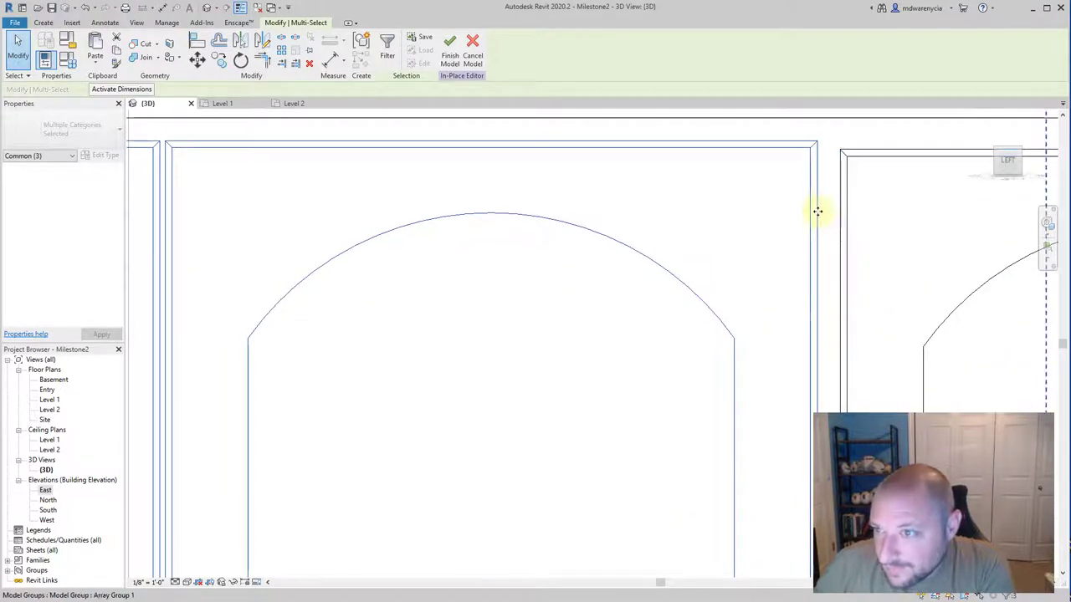
key(Down)
key(Down)
key(Down)
key(Down)
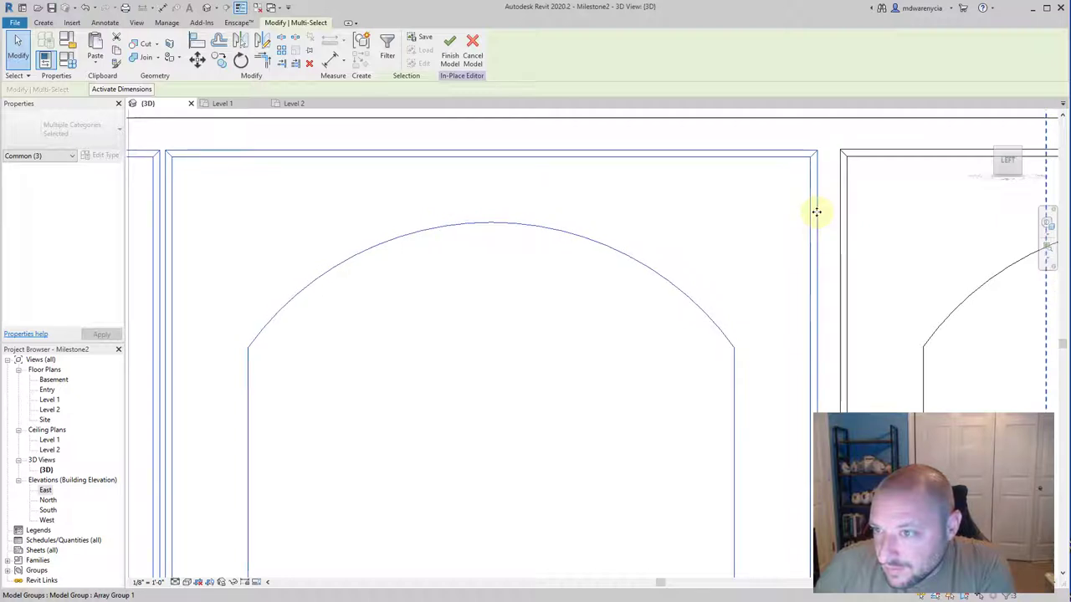
key(Up)
key(Down)
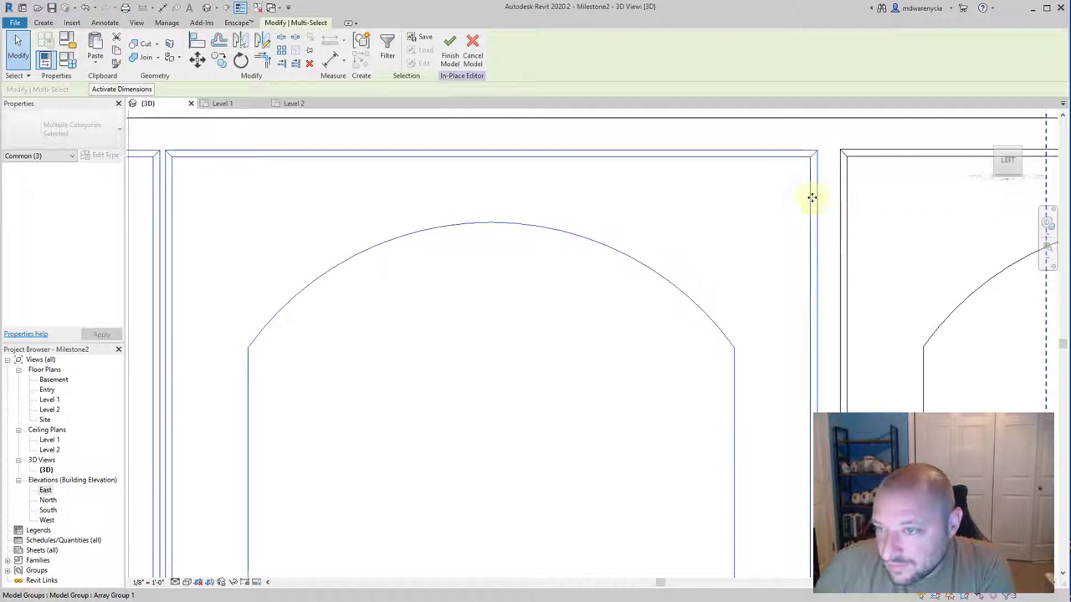
scroll(836, 155, up, 4)
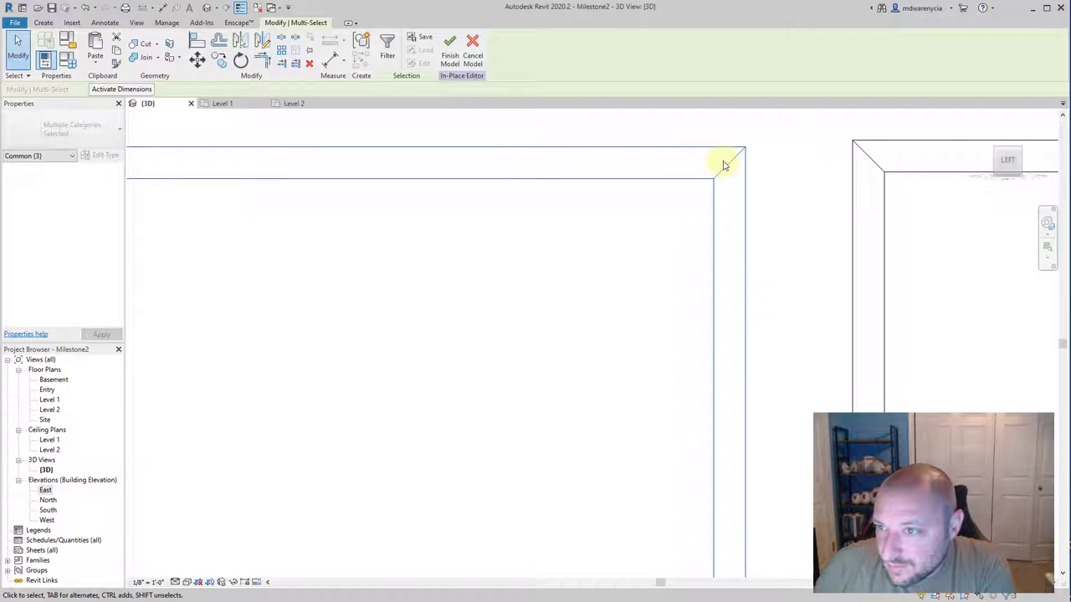
drag(725, 164, 722, 160)
scroll(710, 201, down, 5)
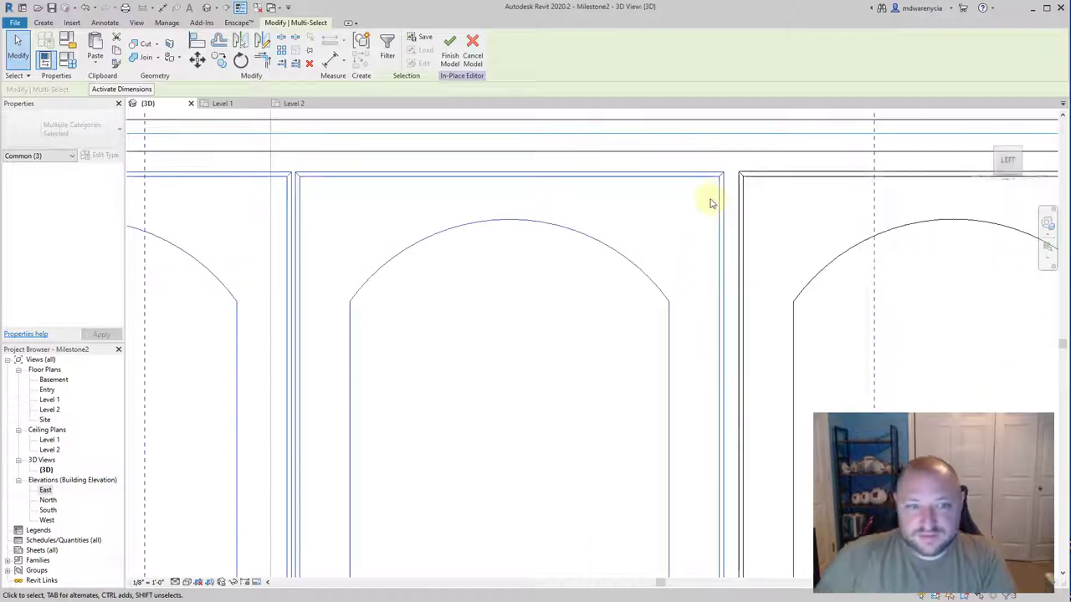
Deselect the aligned doors and switch the 3D view from wireframe back to a shaded display.
shift+middle_drag(608, 202, 621, 403)
scroll(620, 403, down, 3)
click(379, 368)
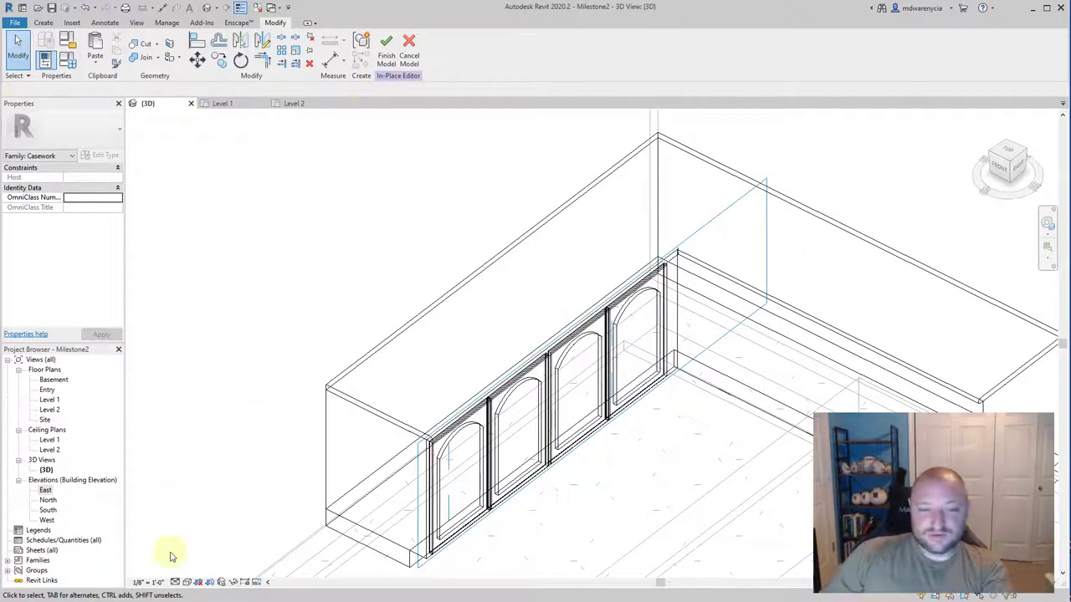
click(186, 582)
click(213, 538)
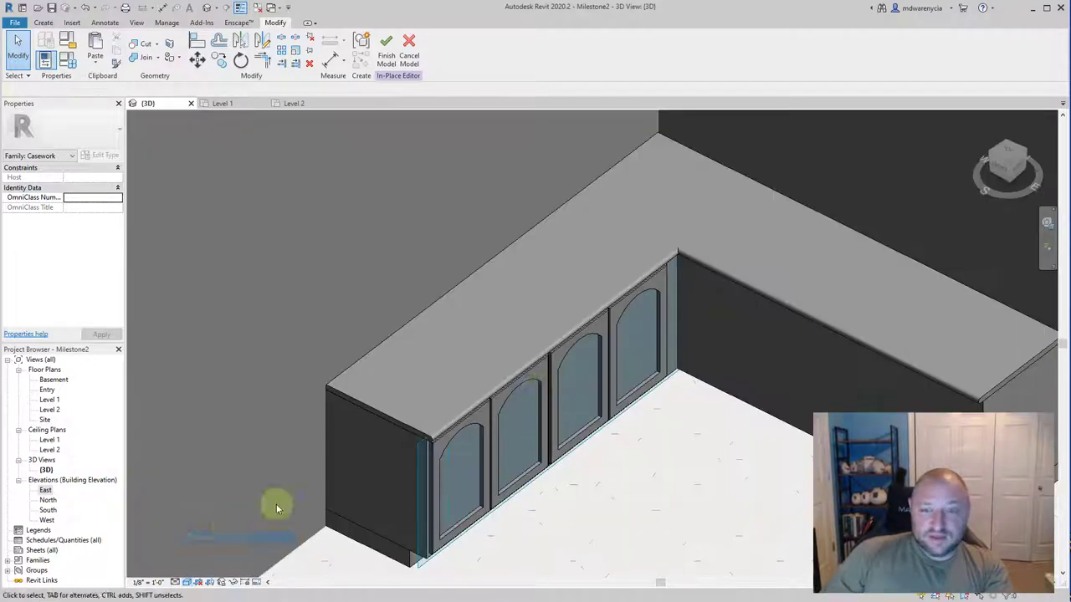
Finish editing the in-place kitchen counter model with its four arched doors.
shift+middle_drag(583, 375, 407, 435)
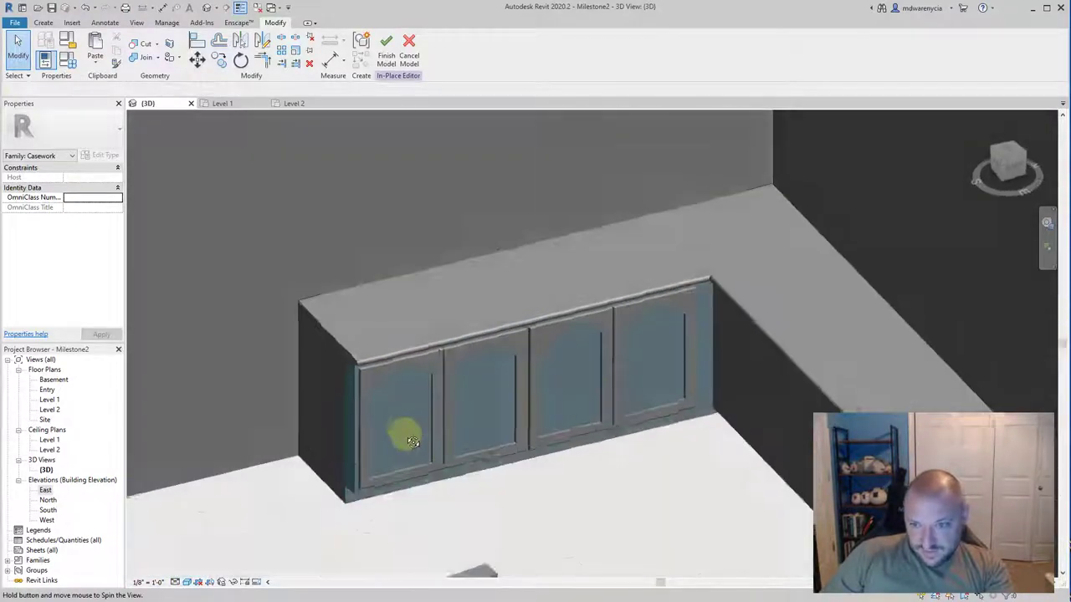
click(387, 47)
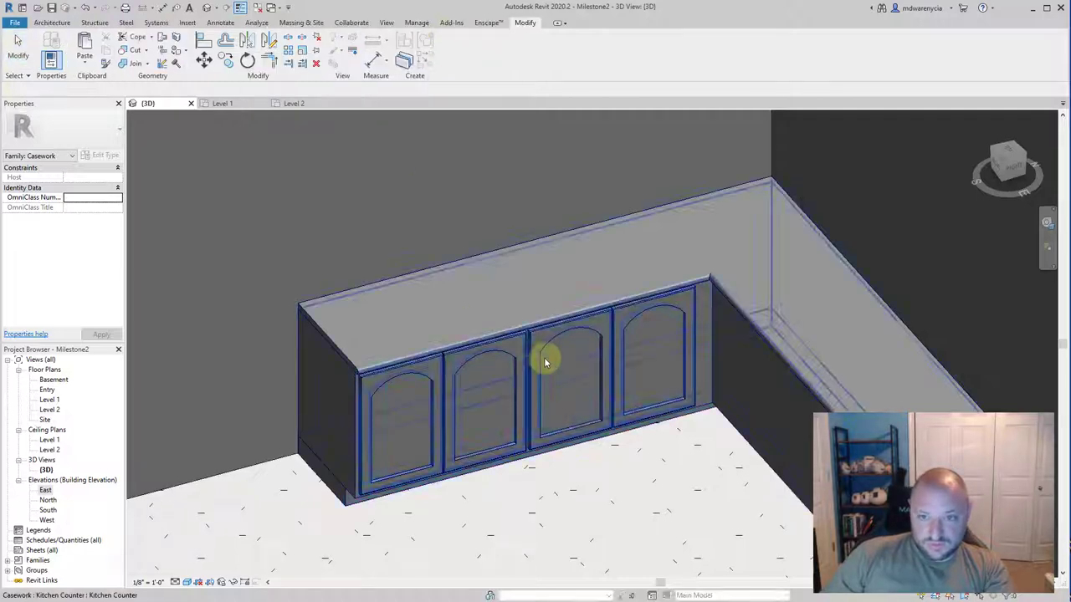
scroll(361, 422, down, 5)
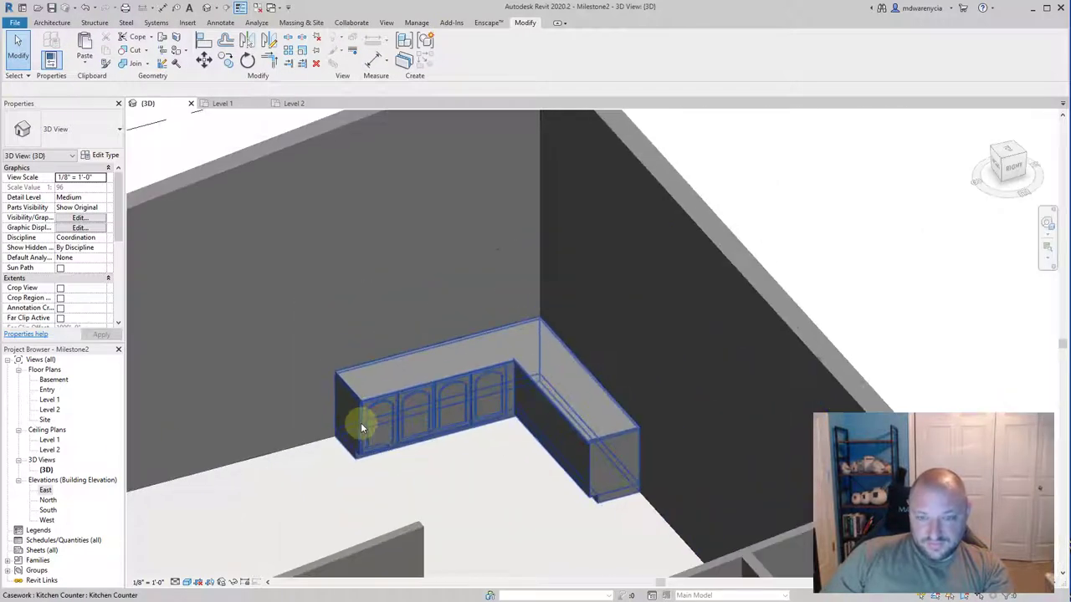
shift+middle_drag(360, 423, 426, 332)
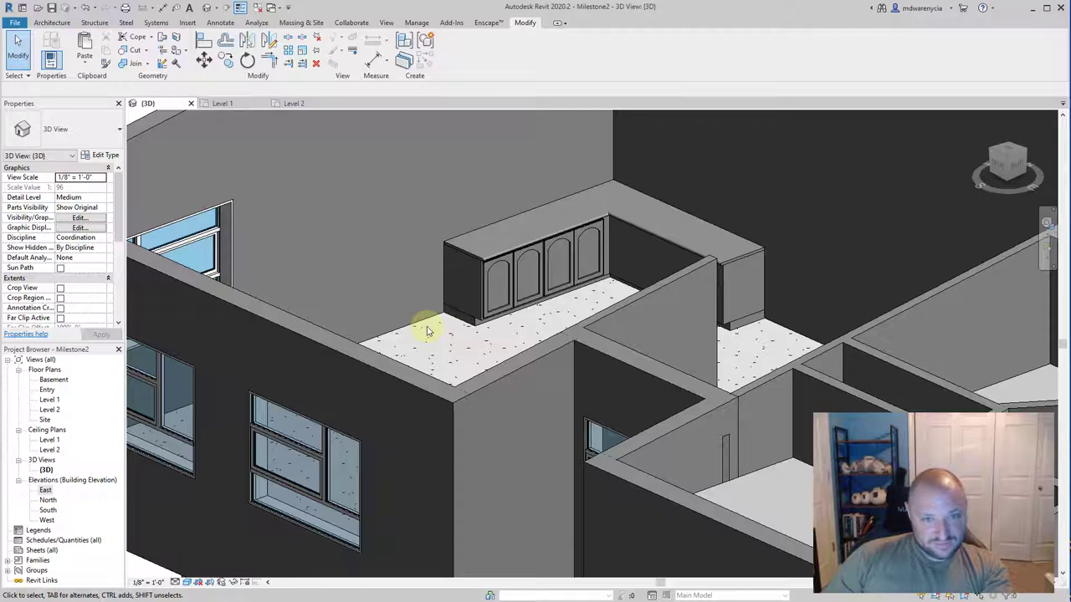
scroll(602, 222, up, 8)
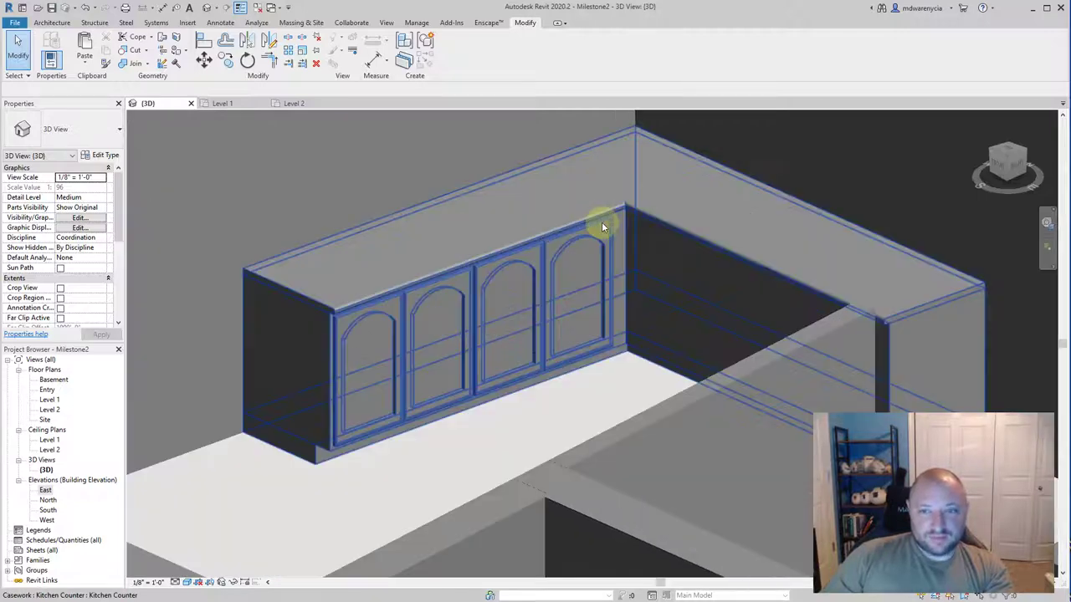